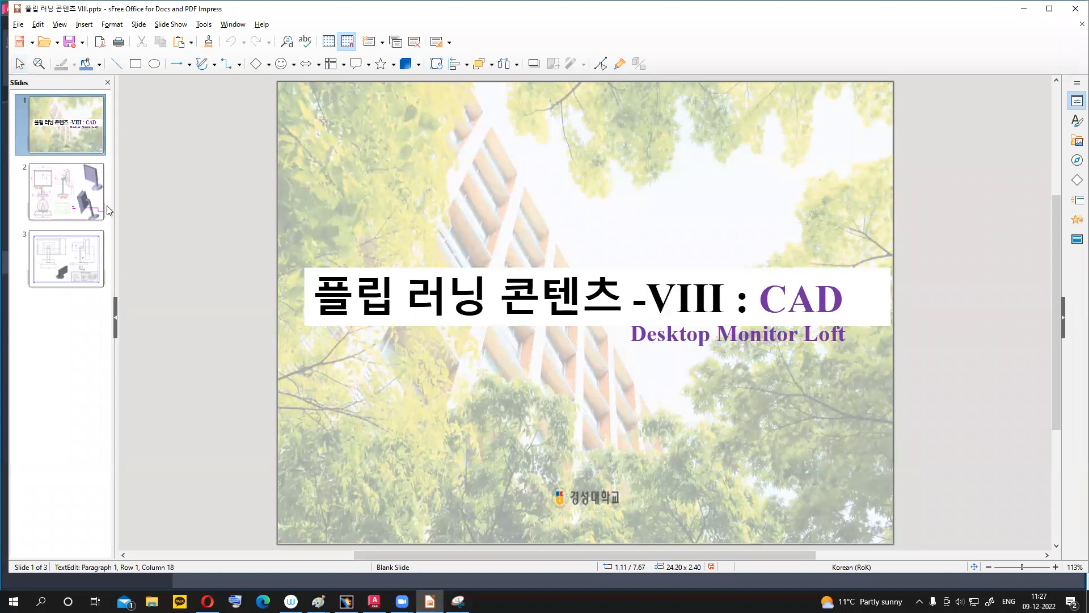
# - Review the dimensioned monitor drawings on the second and third slides, and switch to AutoCAD
pyautogui.click(60, 194)
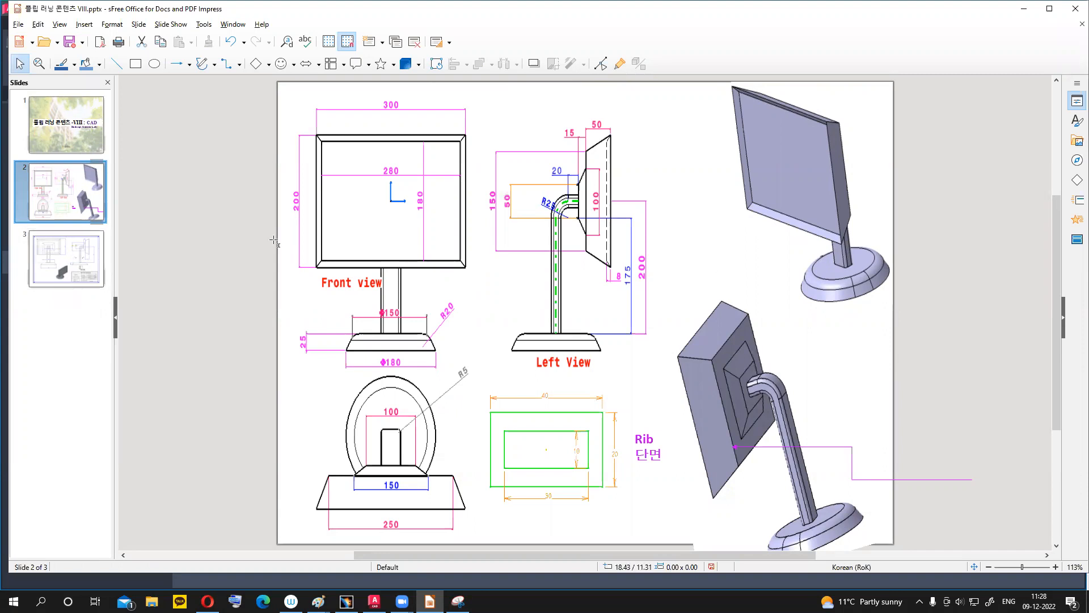
pyautogui.click(80, 252)
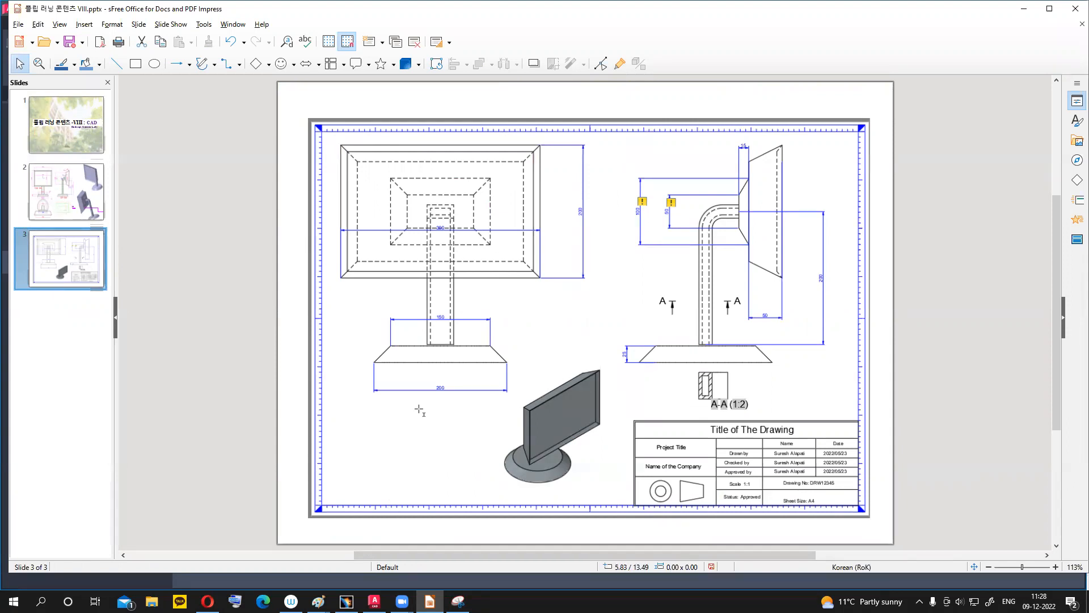
pyautogui.moveTo(402, 602)
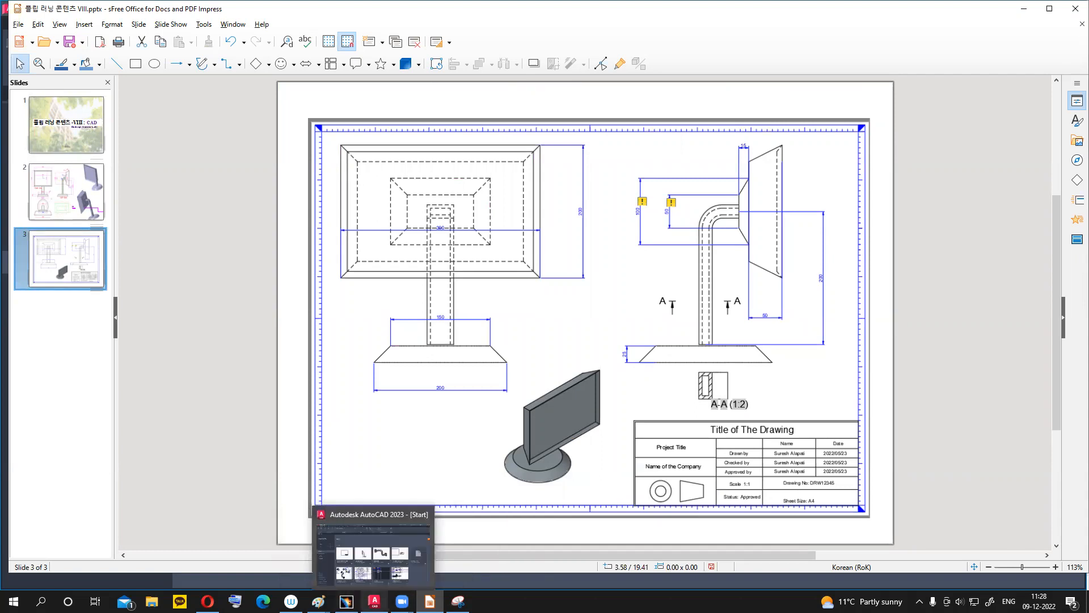
pyautogui.click(363, 559)
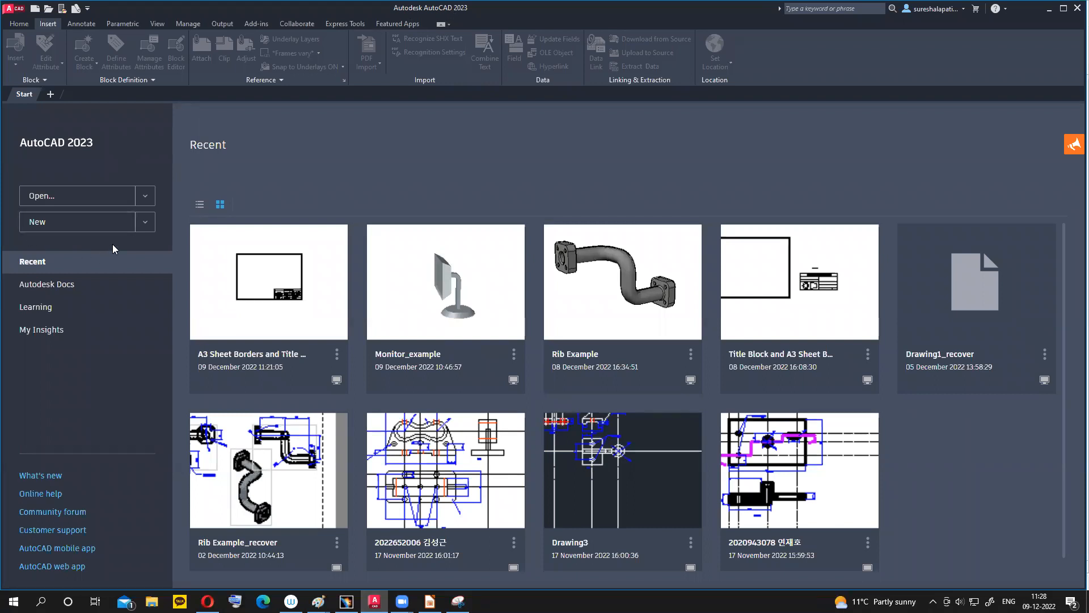
# - Create a new drawing from the acadiso3D.dwt template and set its workspace to 3D Basics
pyautogui.click(146, 197)
pyautogui.click(153, 222)
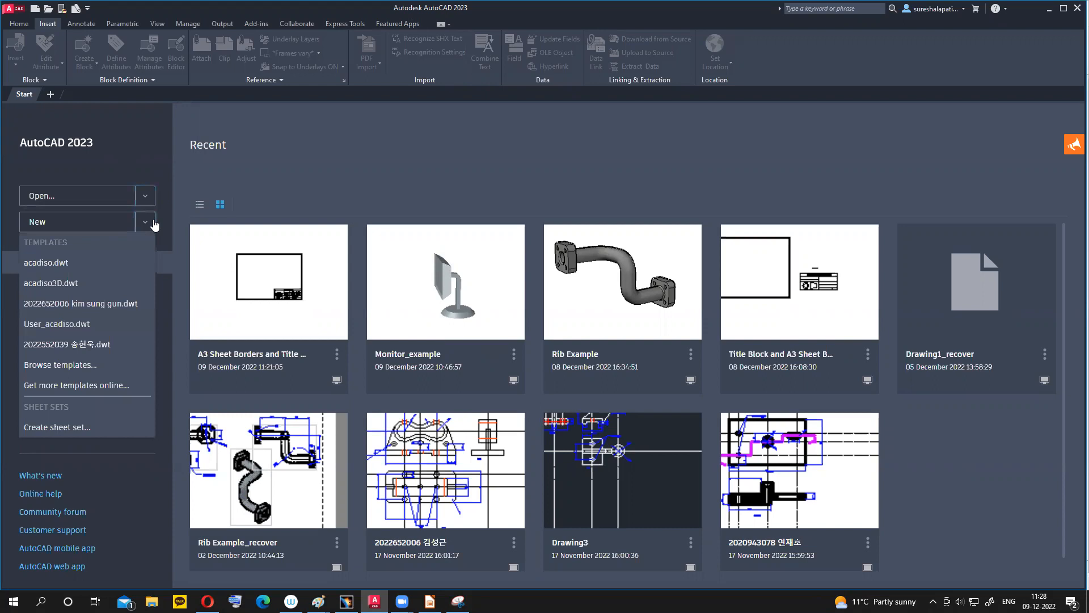
pyautogui.click(50, 287)
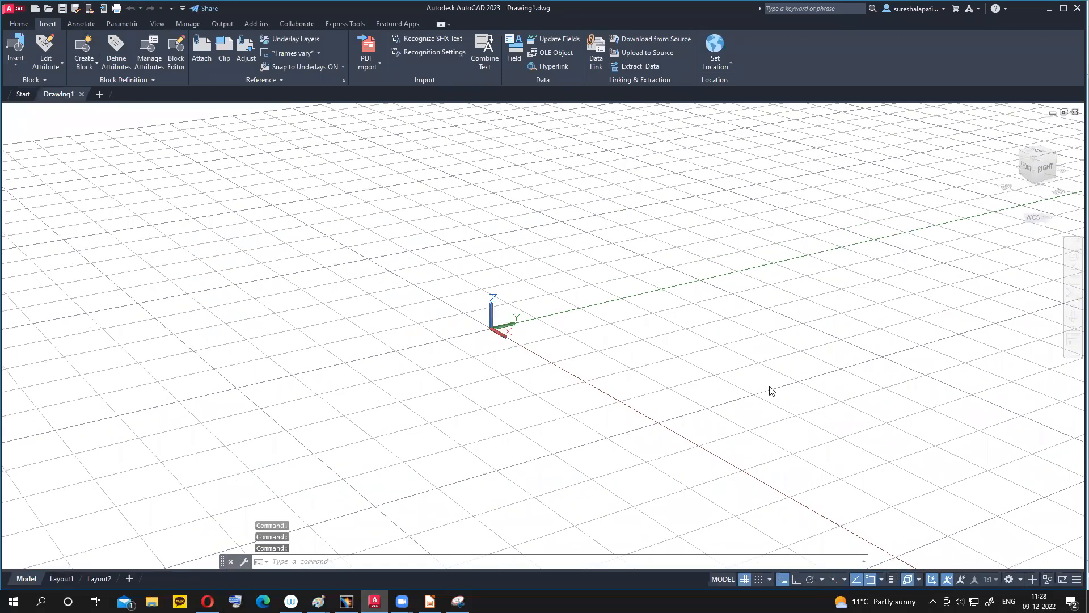
pyautogui.click(1007, 579)
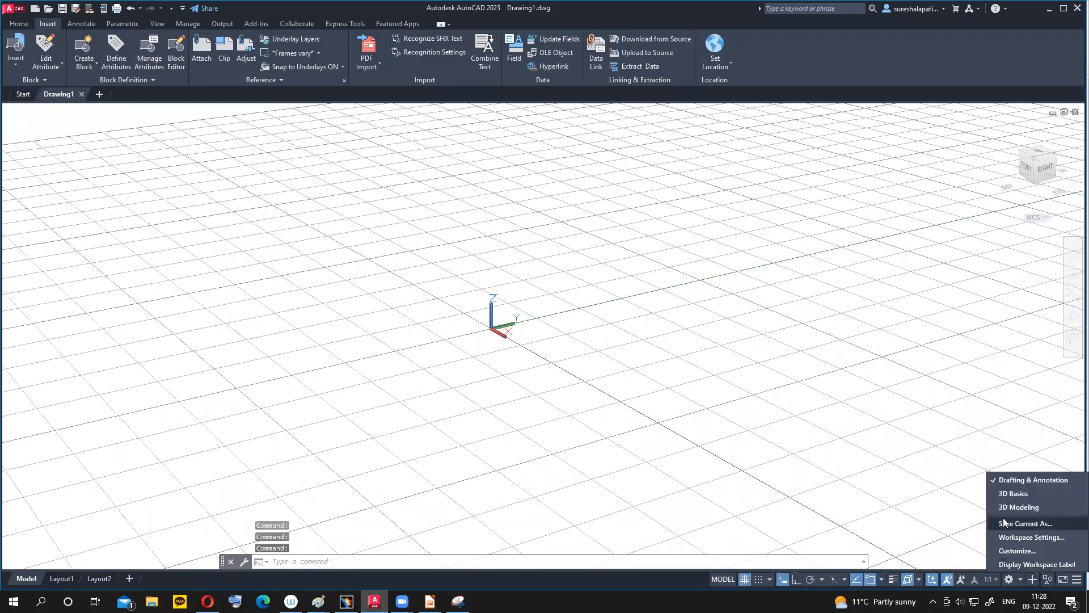
pyautogui.click(1011, 494)
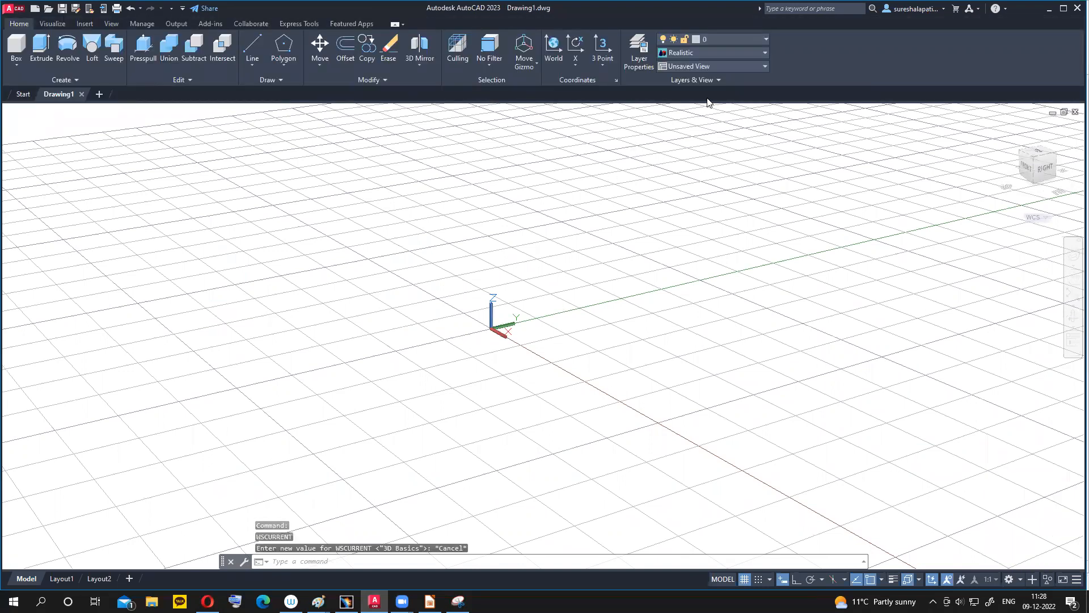
# - Add a new layer, keeping the default name Layer1, and set its color to red (index color 1)
pyautogui.click(765, 39)
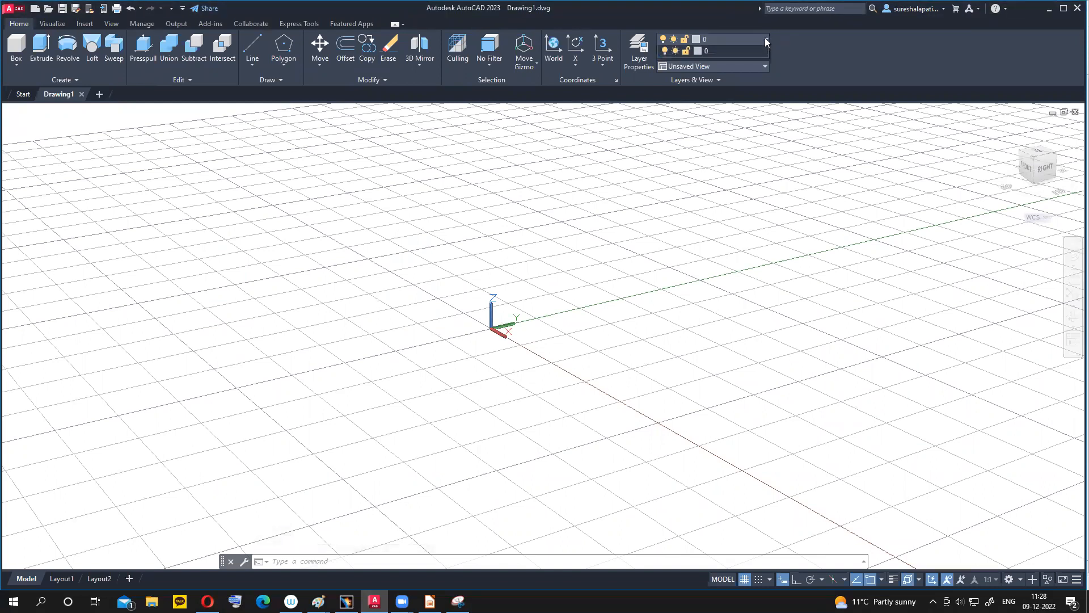
pyautogui.click(634, 64)
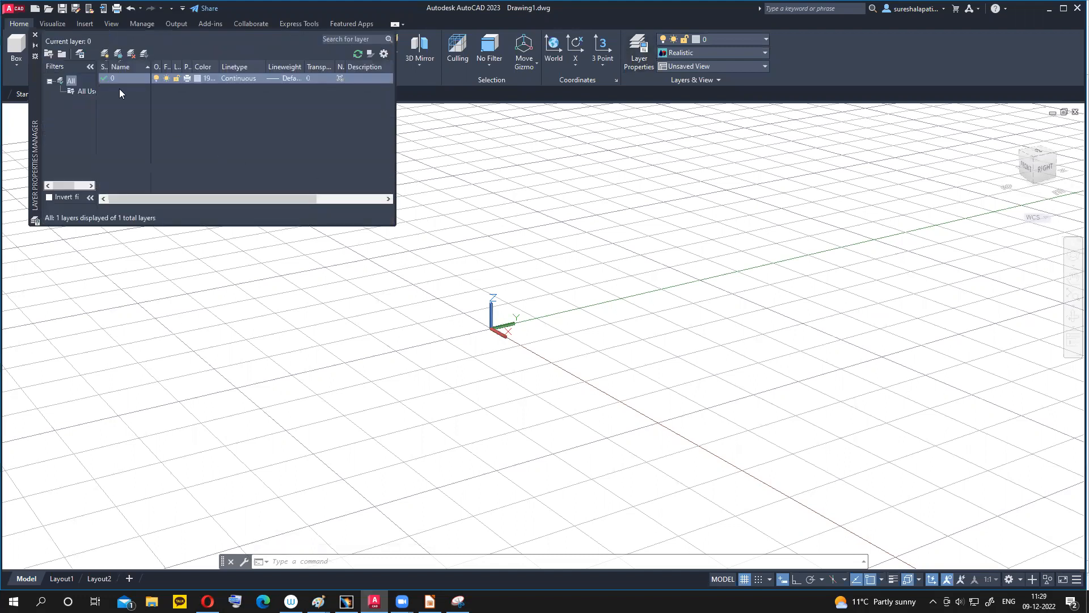
pyautogui.hotkey('alt', 'n')
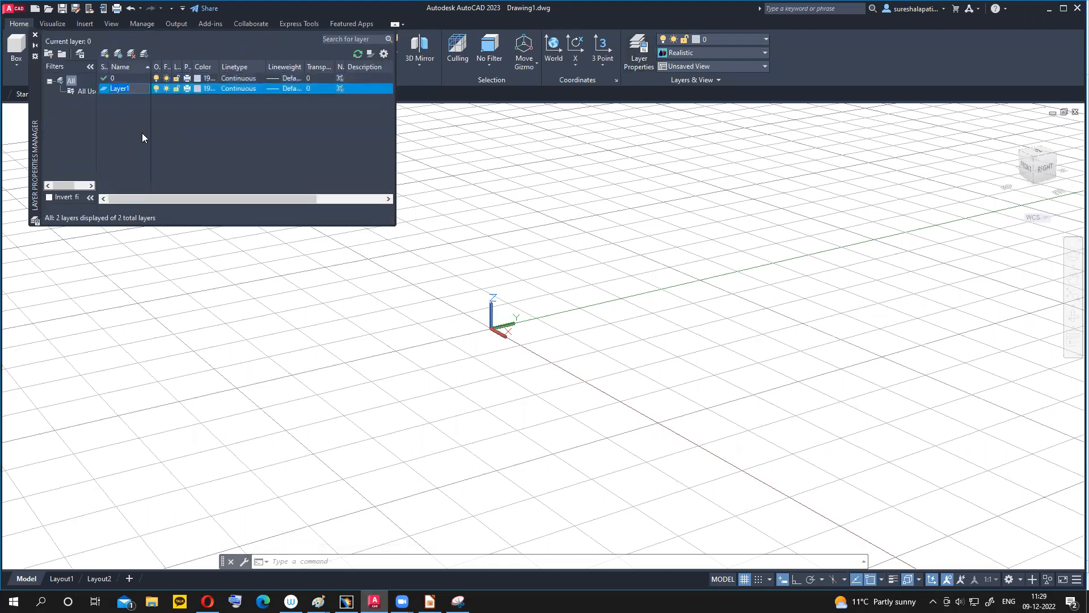
pyautogui.press('Return')
pyautogui.click(198, 88)
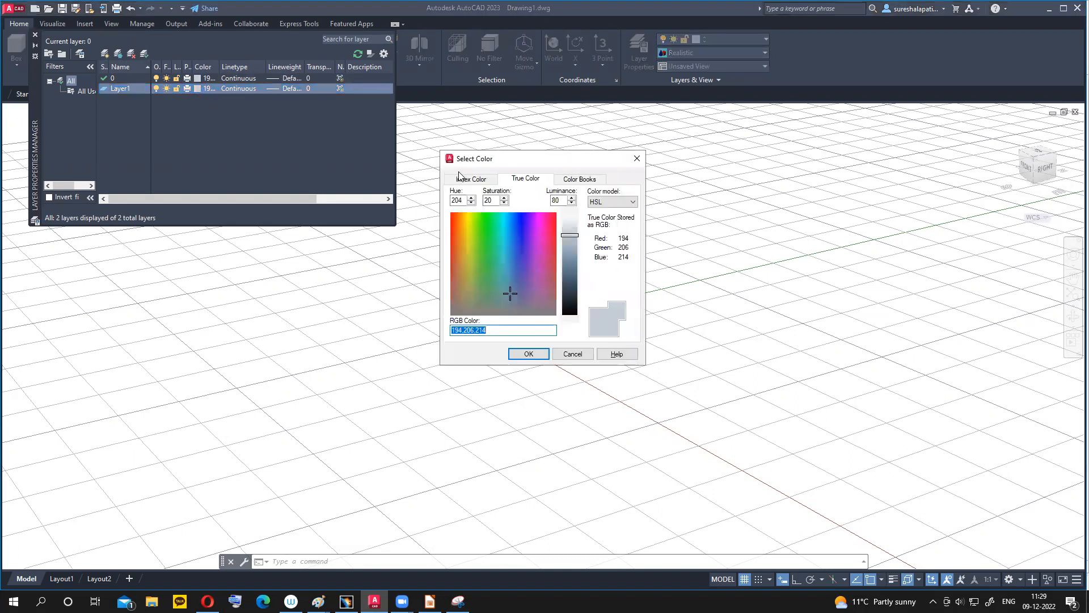
pyautogui.click(463, 179)
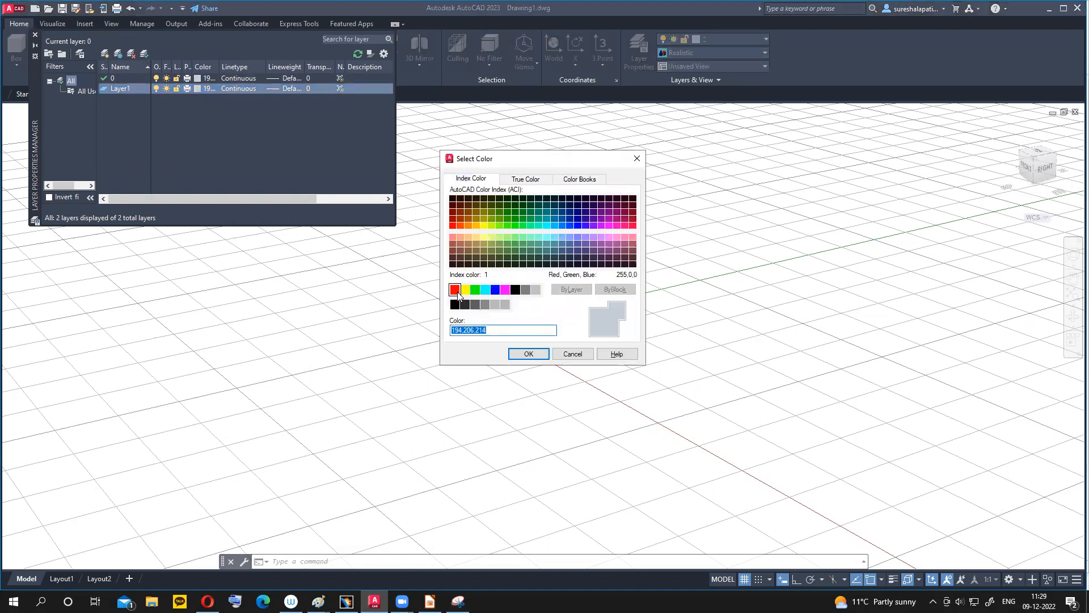
pyautogui.click(455, 289)
pyautogui.click(513, 355)
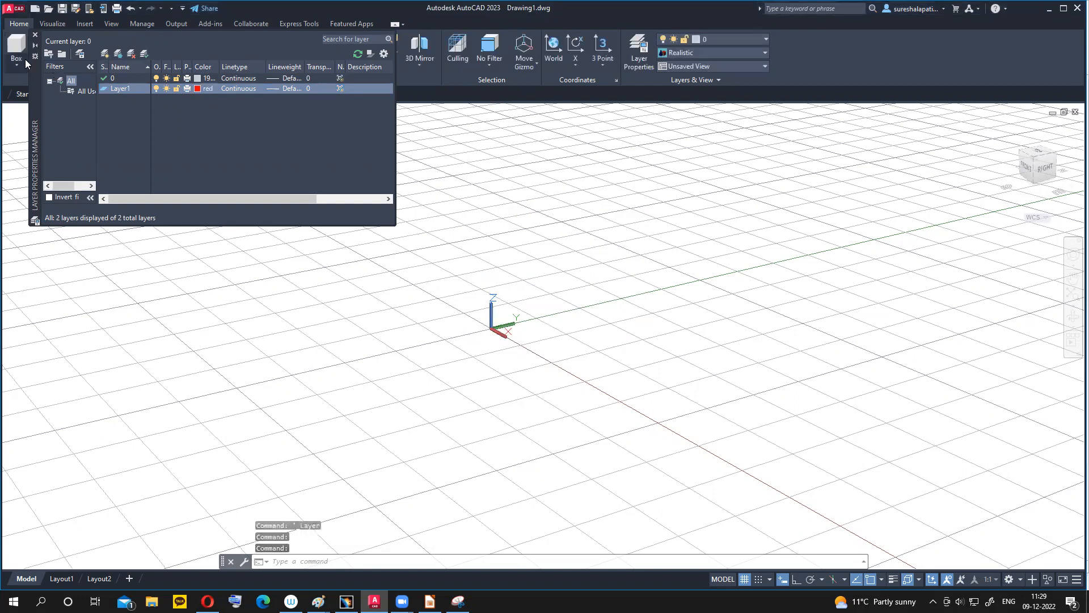
pyautogui.click(34, 34)
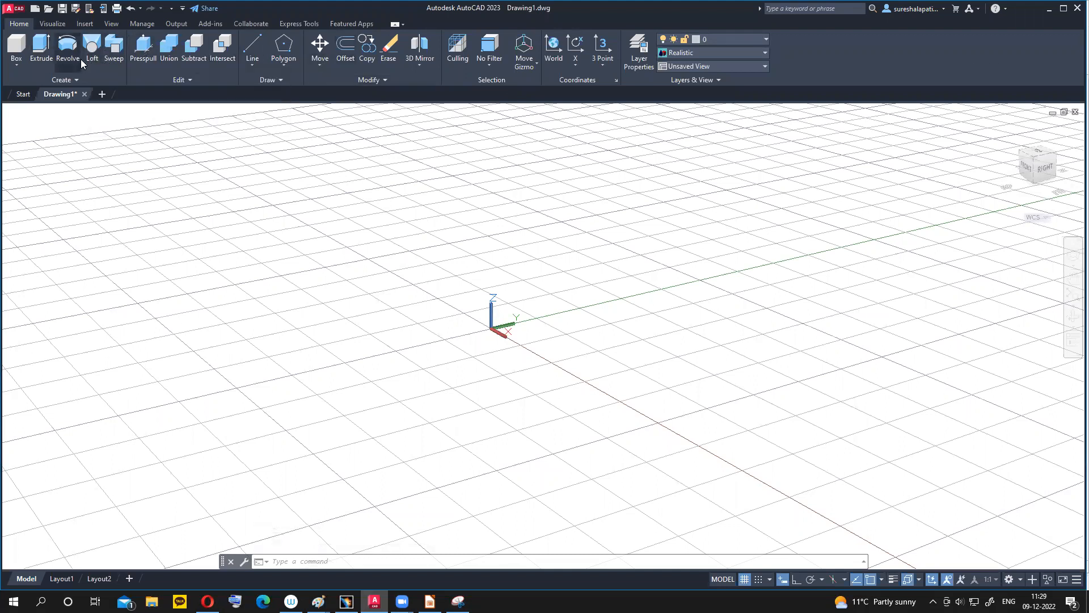
# - Switch to the Impress presentation, highlight the word Loft in the title and open the second slide
pyautogui.click(430, 601)
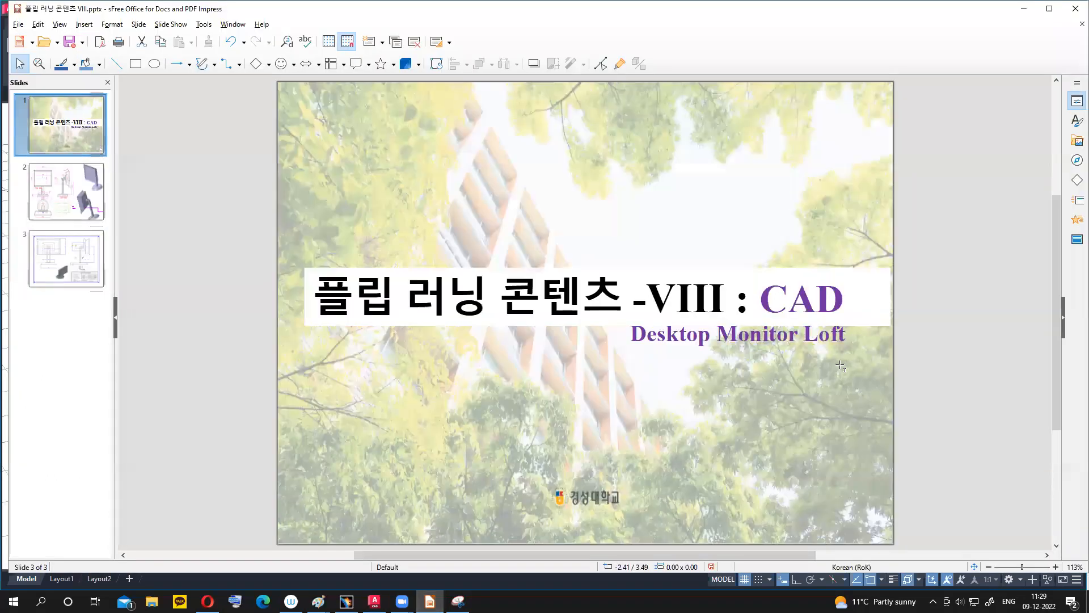
pyautogui.moveTo(806, 334); pyautogui.dragTo(846, 336)
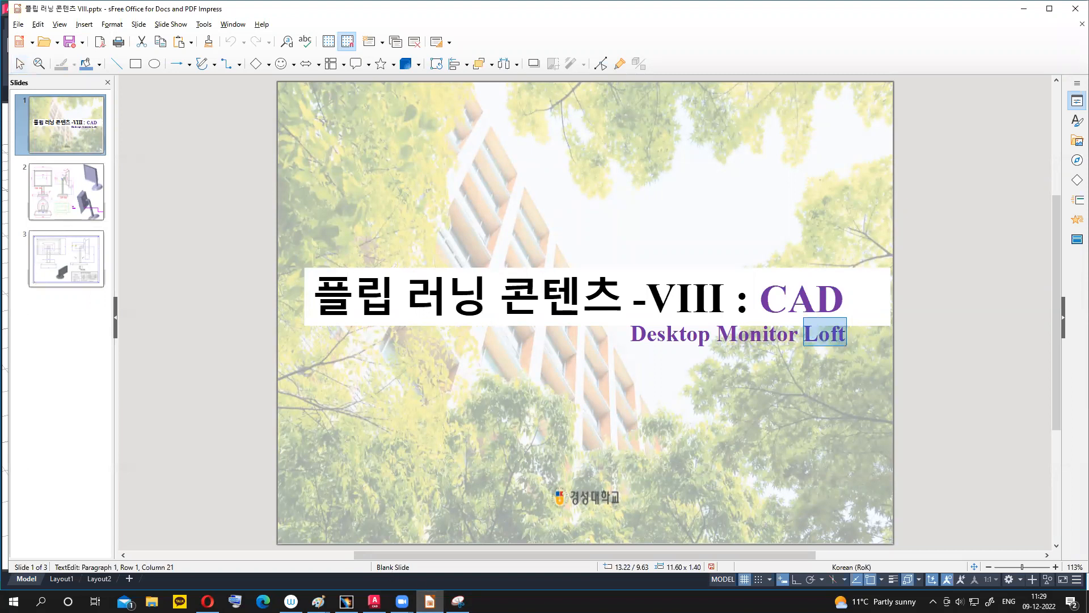
pyautogui.moveTo(374, 601)
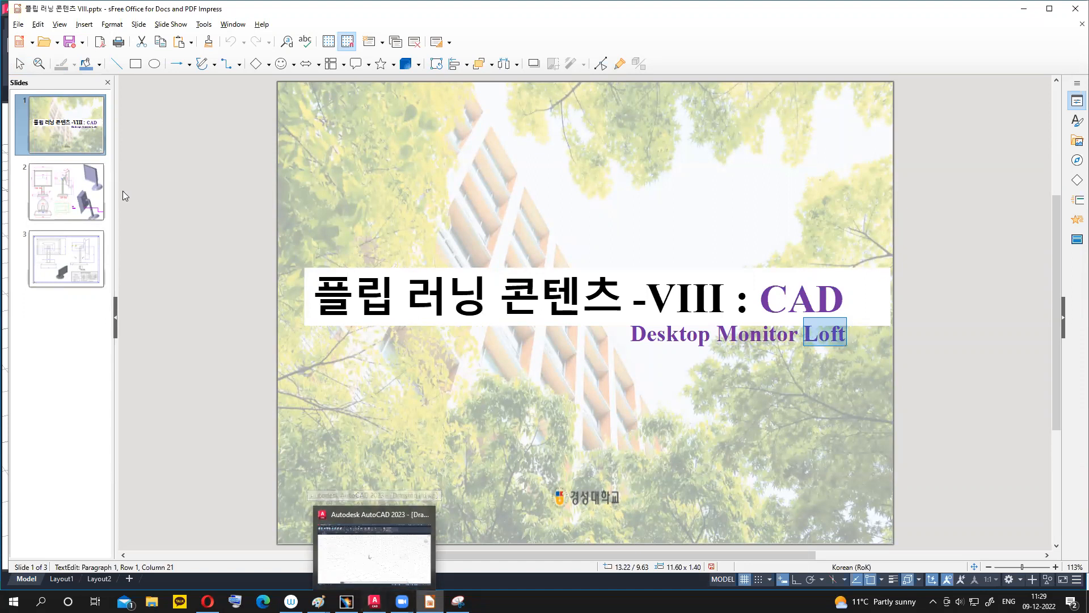
pyautogui.click(97, 204)
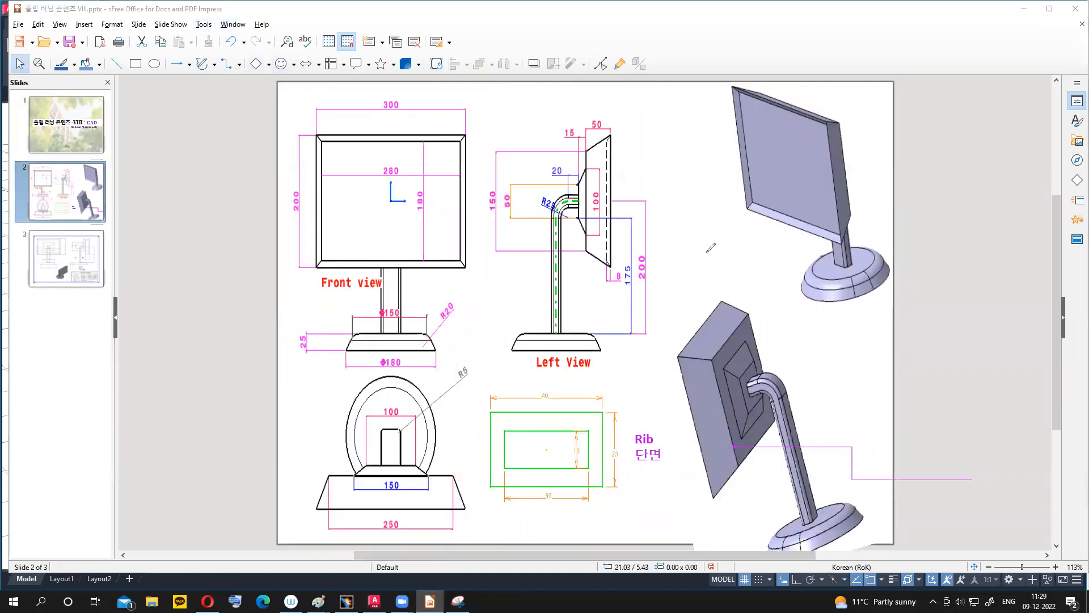
# - Trace the edges of the monitor's rear housing in red on the lower 3D picture
pyautogui.moveTo(723, 301)
pyautogui.mouseDown()
pyautogui.moveTo(678, 356)
pyautogui.moveTo(713, 499)
pyautogui.mouseUp()
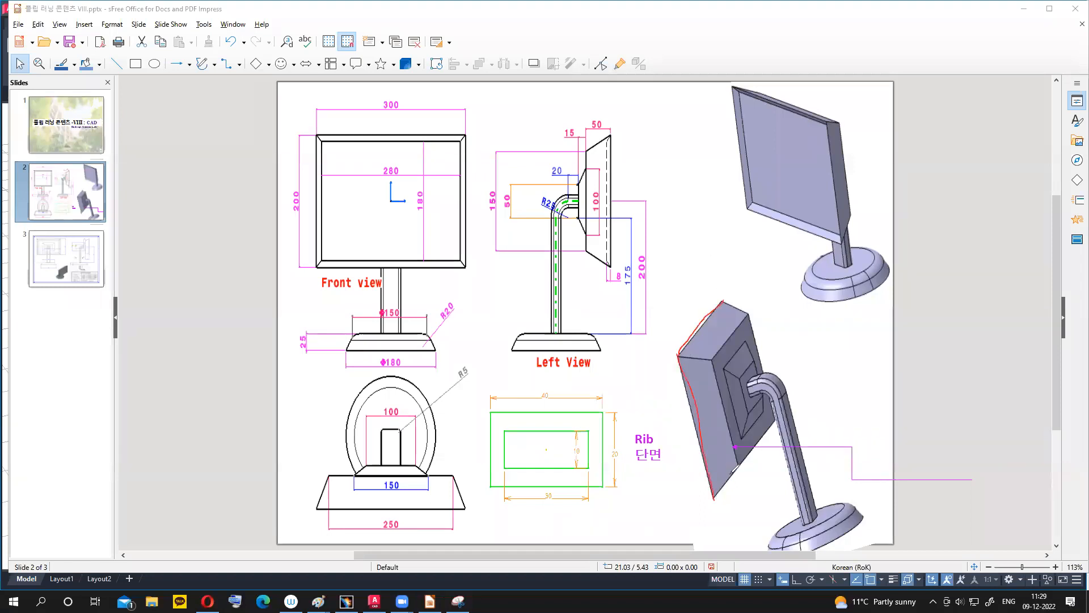
pyautogui.moveTo(777, 418); pyautogui.dragTo(736, 473)
pyautogui.moveTo(722, 297); pyautogui.dragTo(766, 426)
pyautogui.moveTo(748, 307); pyautogui.dragTo(767, 366)
pyautogui.moveTo(676, 353); pyautogui.dragTo(712, 359)
pyautogui.moveTo(722, 298); pyautogui.dragTo(756, 322)
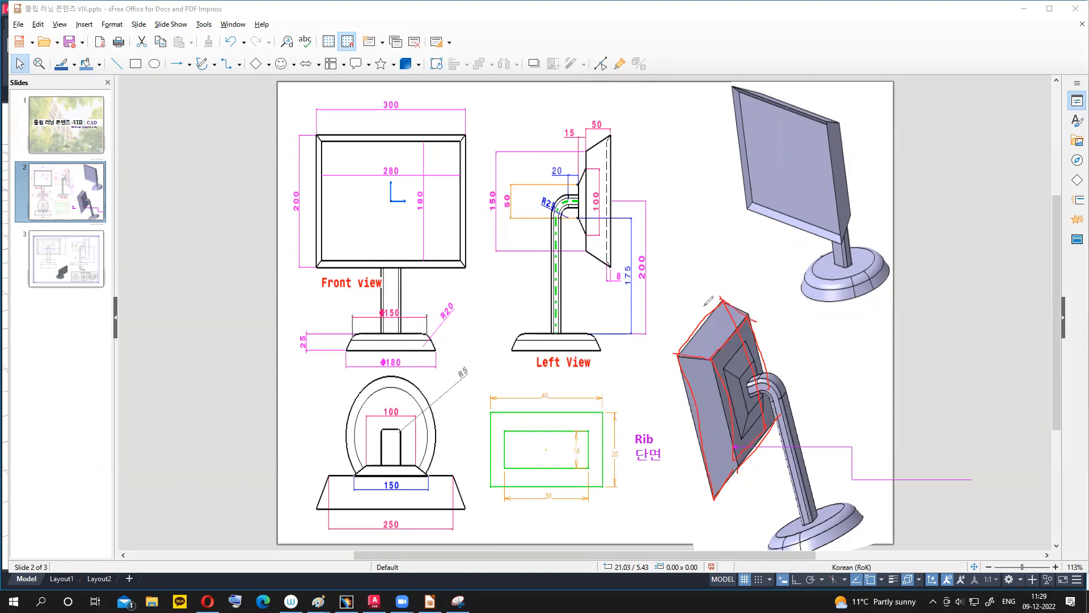
# - Circle the monitor housing's 50, 300, 200, 150 and 250 dimensions, and clear all annotations
pyautogui.moveTo(603, 117)
pyautogui.mouseDown()
pyautogui.moveTo(588, 122)
pyautogui.moveTo(606, 130)
pyautogui.moveTo(608, 120)
pyautogui.mouseUp()
pyautogui.moveTo(396, 99)
pyautogui.mouseDown()
pyautogui.moveTo(378, 102)
pyautogui.moveTo(404, 106)
pyautogui.moveTo(377, 99)
pyautogui.mouseUp()
pyautogui.moveTo(297, 188)
pyautogui.mouseDown()
pyautogui.moveTo(285, 201)
pyautogui.moveTo(305, 190)
pyautogui.mouseUp()
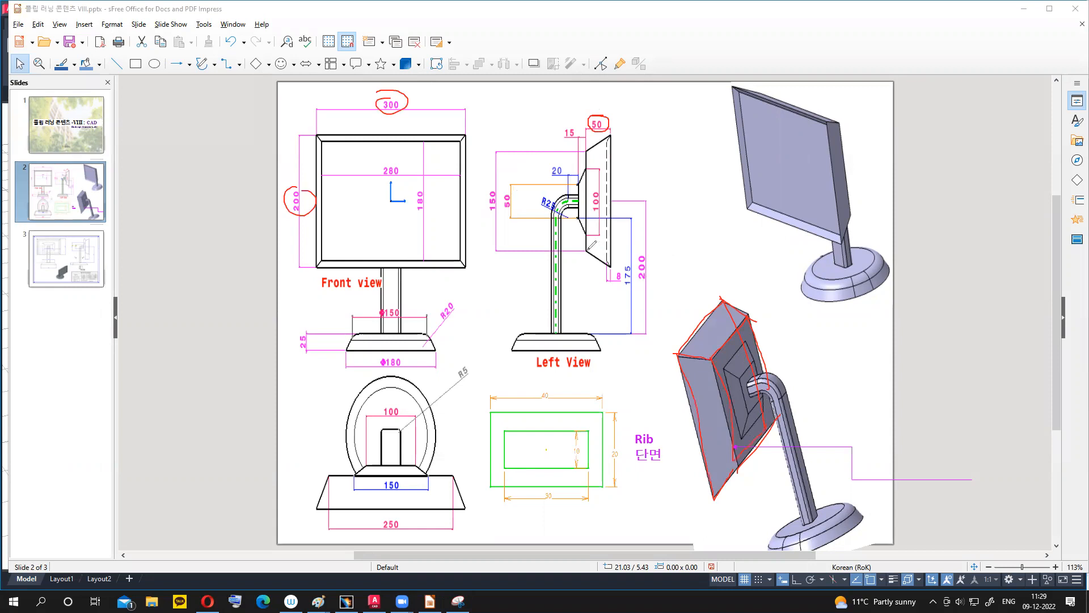
pyautogui.moveTo(498, 189)
pyautogui.mouseDown()
pyautogui.moveTo(483, 201)
pyautogui.moveTo(500, 196)
pyautogui.mouseUp()
pyautogui.moveTo(376, 517); pyautogui.dragTo(383, 507)
pyautogui.press('Escape')
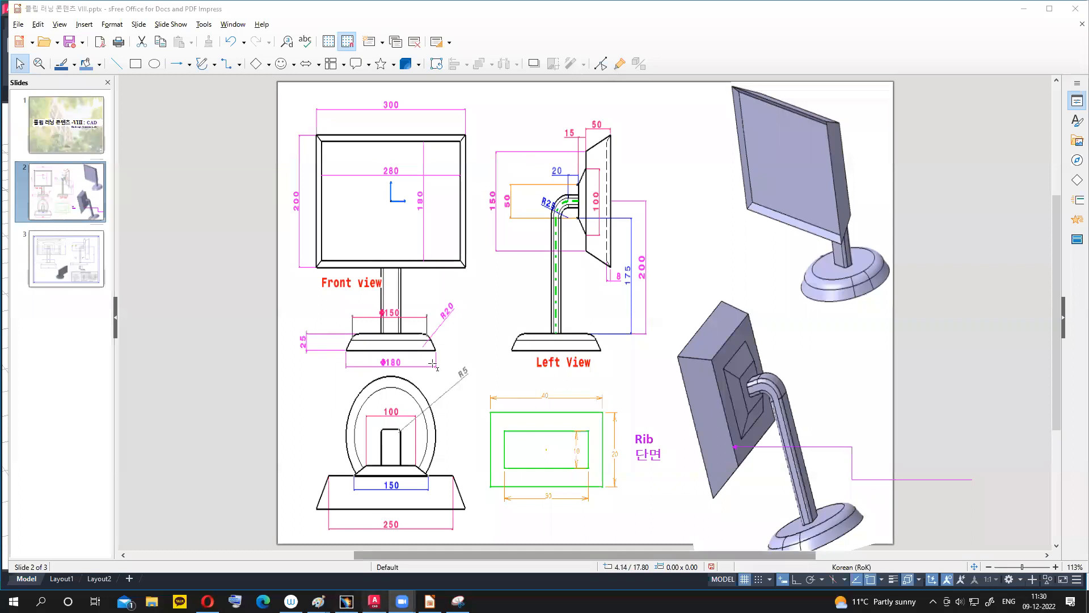
# - Switch to AutoCAD, make Layer1 the current layer and change to the Front view
pyautogui.click(374, 601)
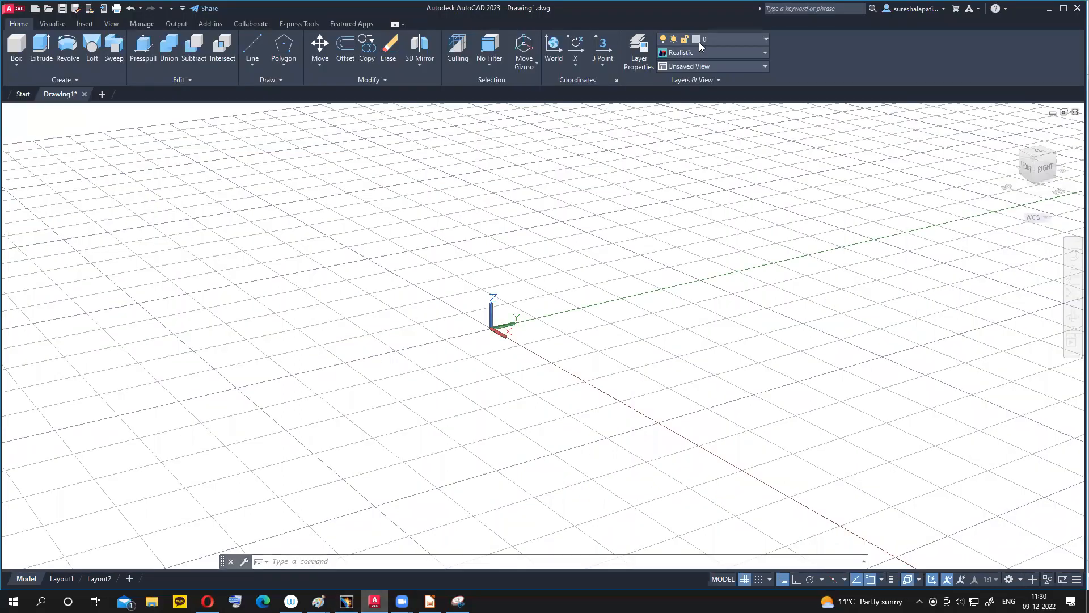
pyautogui.click(764, 40)
pyautogui.click(717, 68)
pyautogui.click(728, 66)
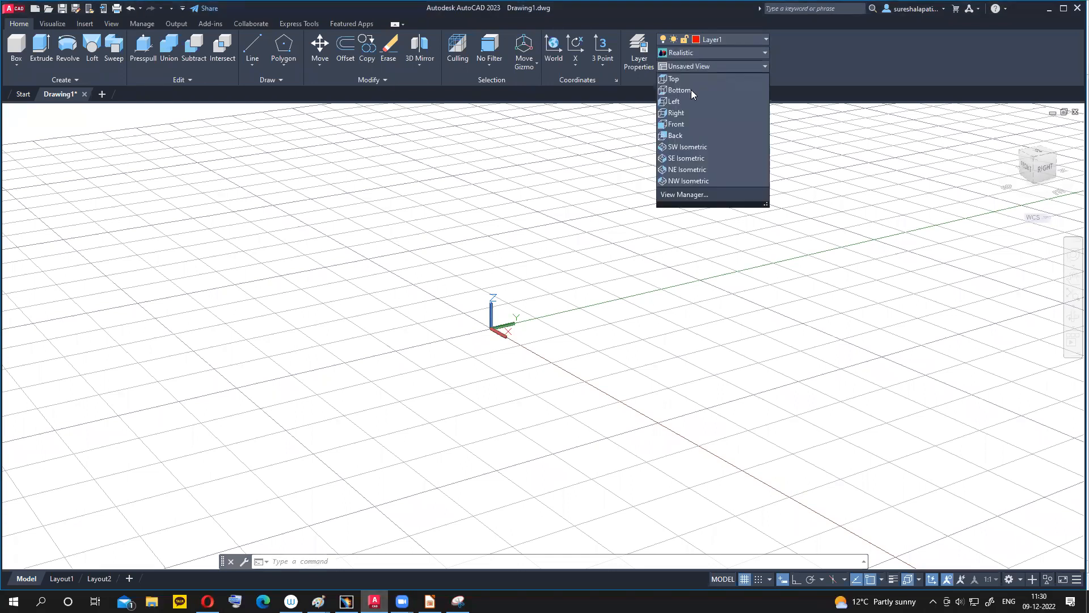
pyautogui.click(681, 125)
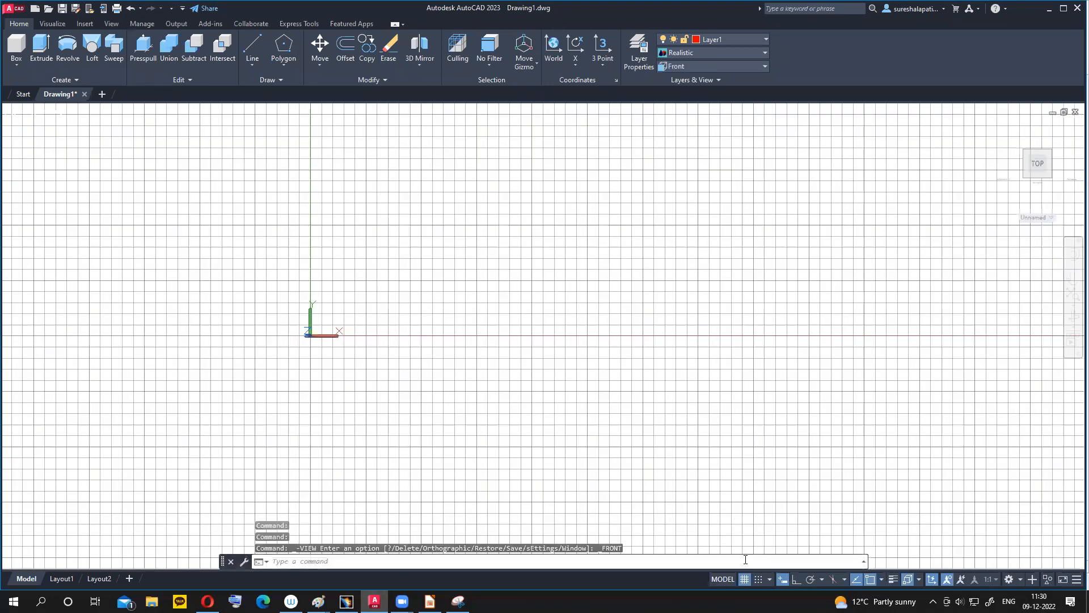
# - Hide the drawing grid and enable Ortho mode
pyautogui.click(746, 579)
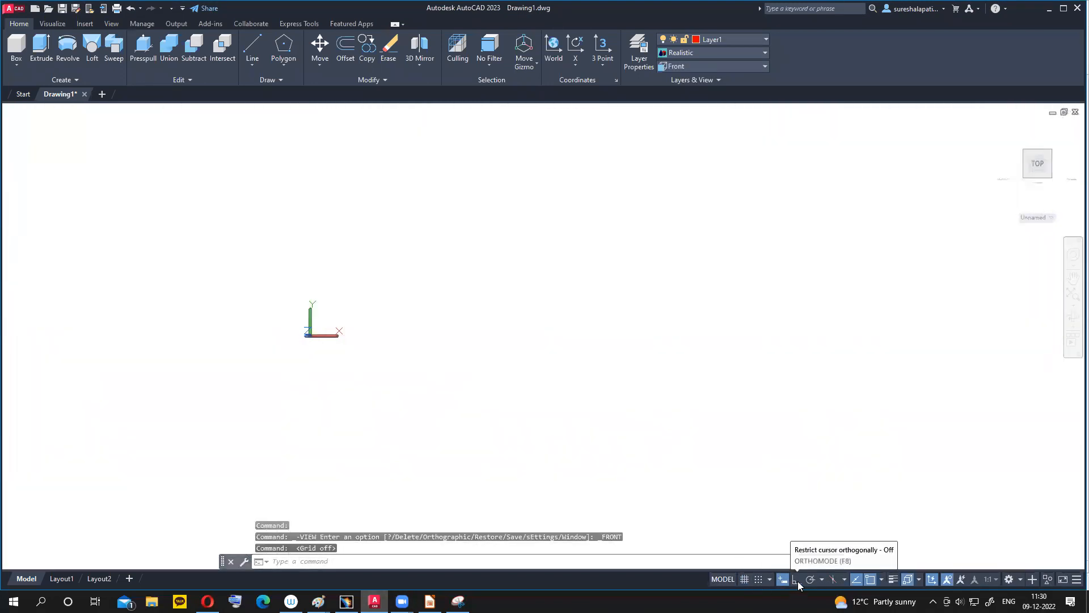
pyautogui.click(796, 579)
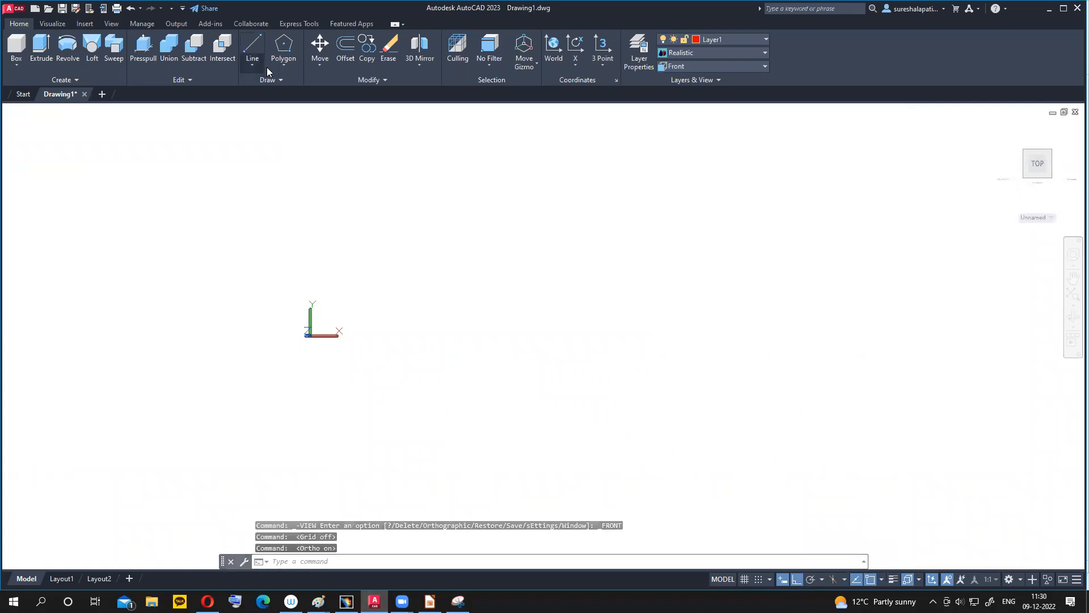
# - Draw a rectangle from corner 0,0 with a width of 300 and a height of 22, checking the dimensions on the Impress slide
pyautogui.click(284, 66)
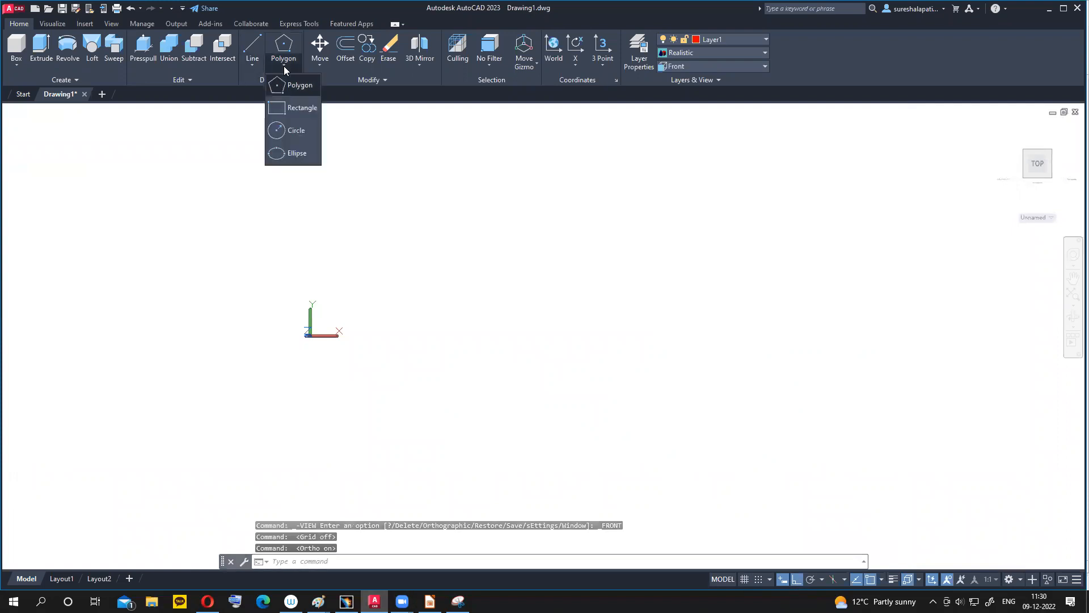
pyautogui.click(293, 108)
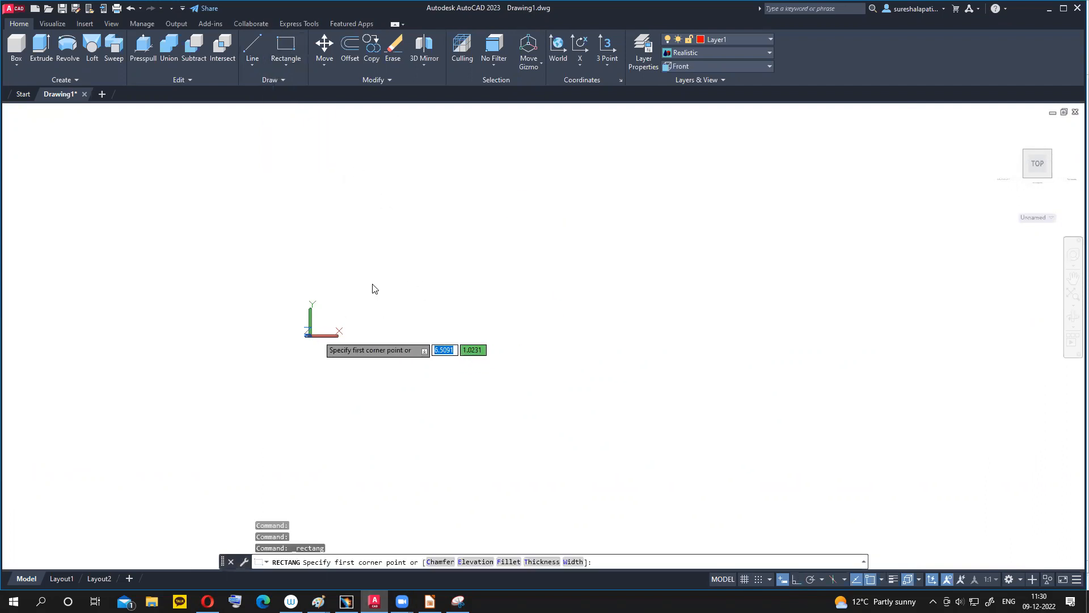
pyautogui.write('0,0')
pyautogui.press('Return')
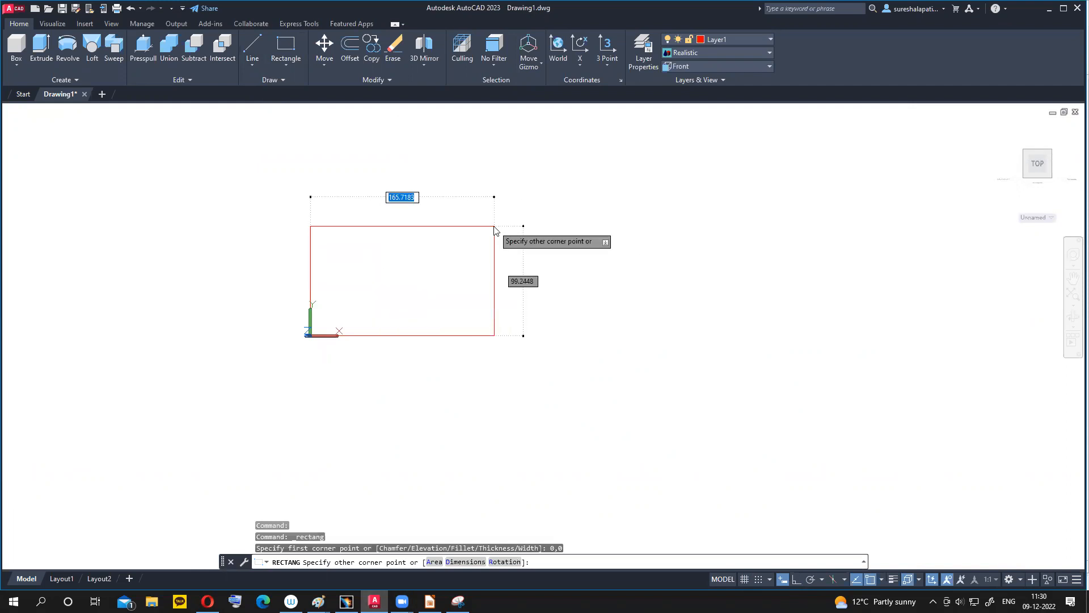
pyautogui.click(430, 602)
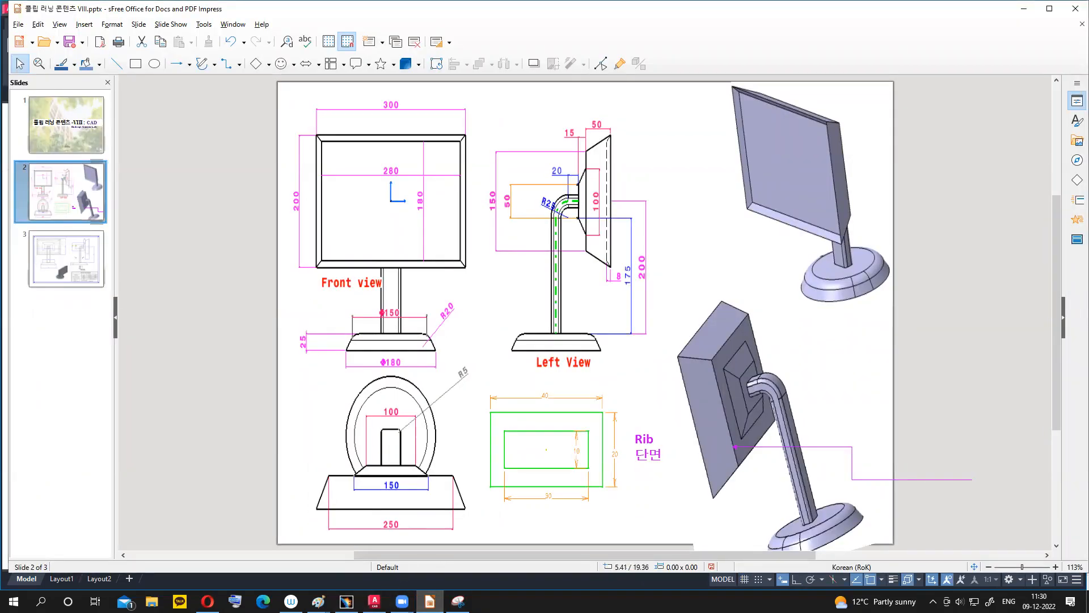
pyautogui.moveTo(374, 601)
pyautogui.click(397, 567)
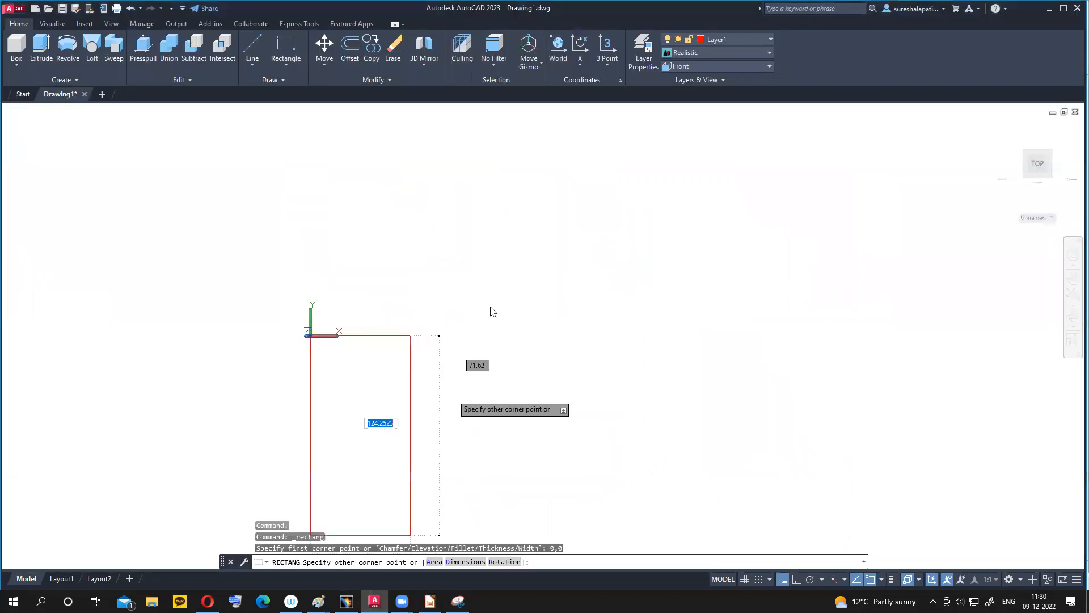
pyautogui.write('300')
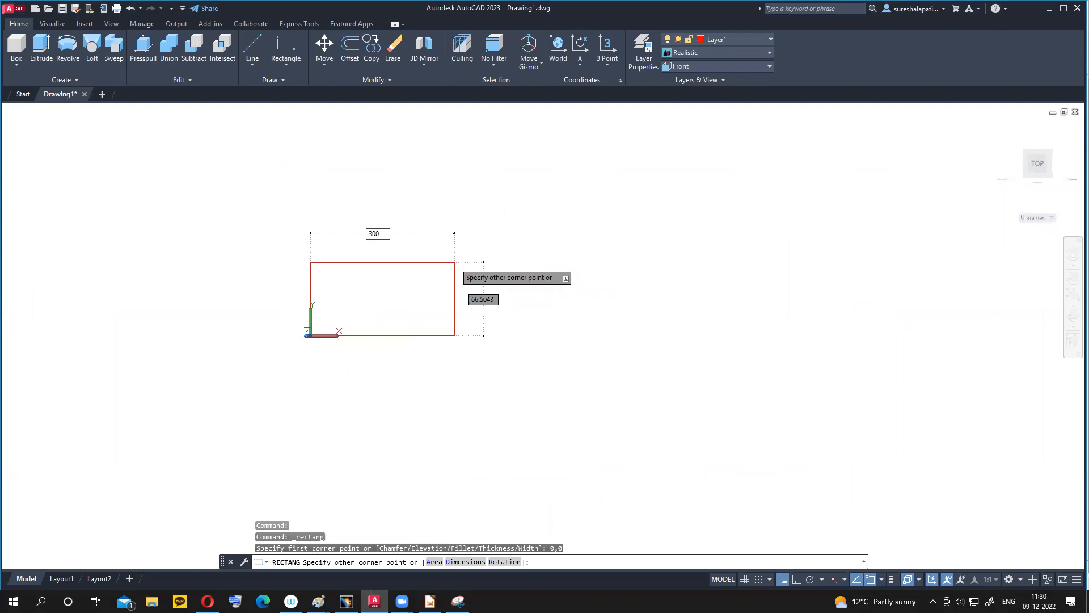
pyautogui.press('Tab')
pyautogui.write('22')
pyautogui.press('Return')
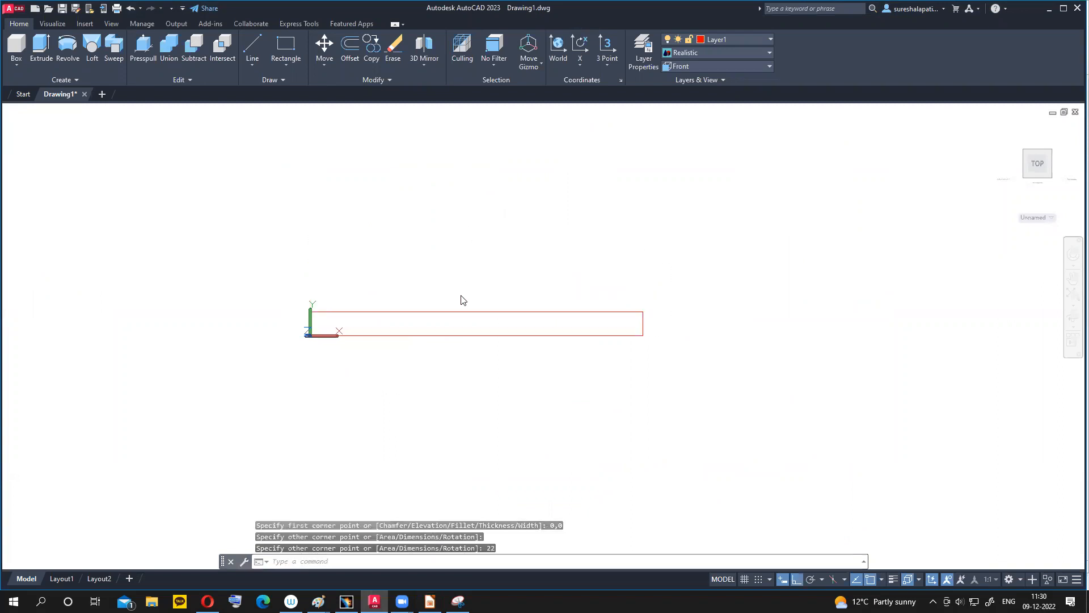
# - Erase the 22-high rectangle and draw a 300 by 200 rectangle from corner 0,0
pyautogui.click(465, 316)
pyautogui.press('Delete')
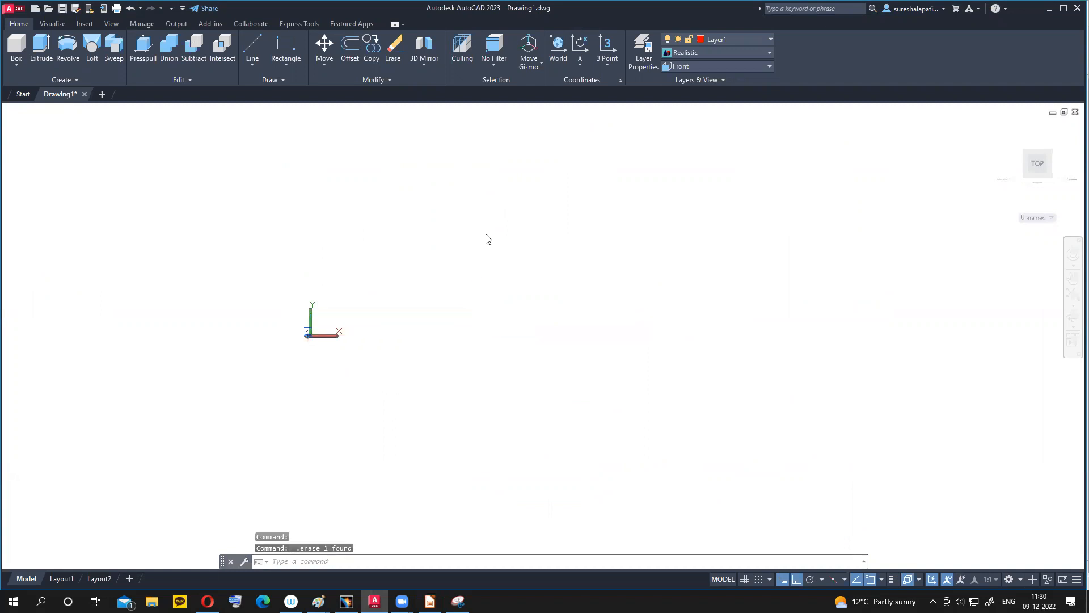
pyautogui.click(286, 46)
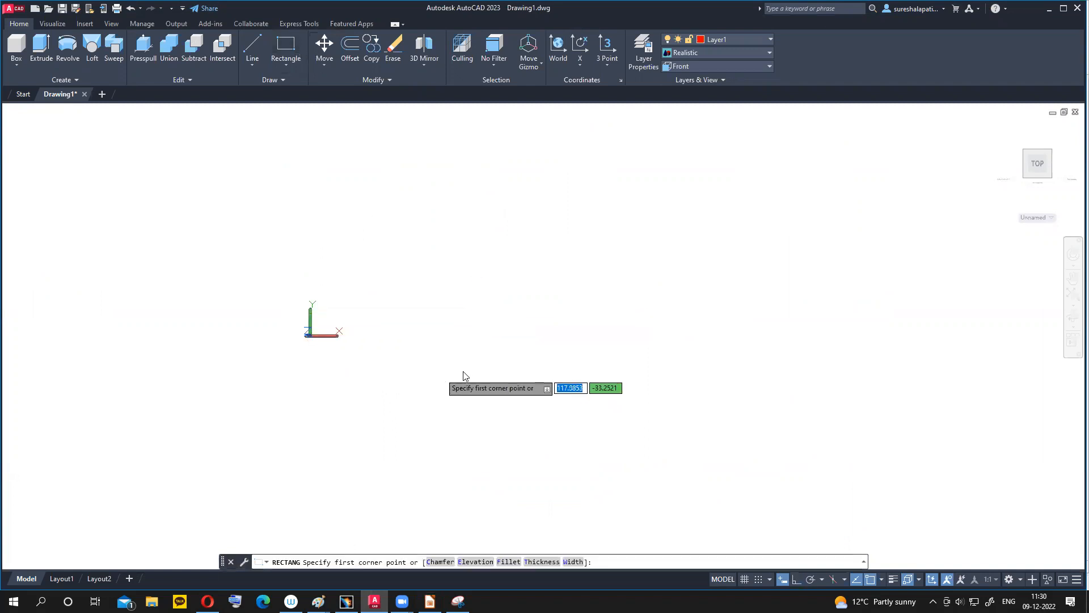
pyautogui.write('0,0')
pyautogui.press('Return')
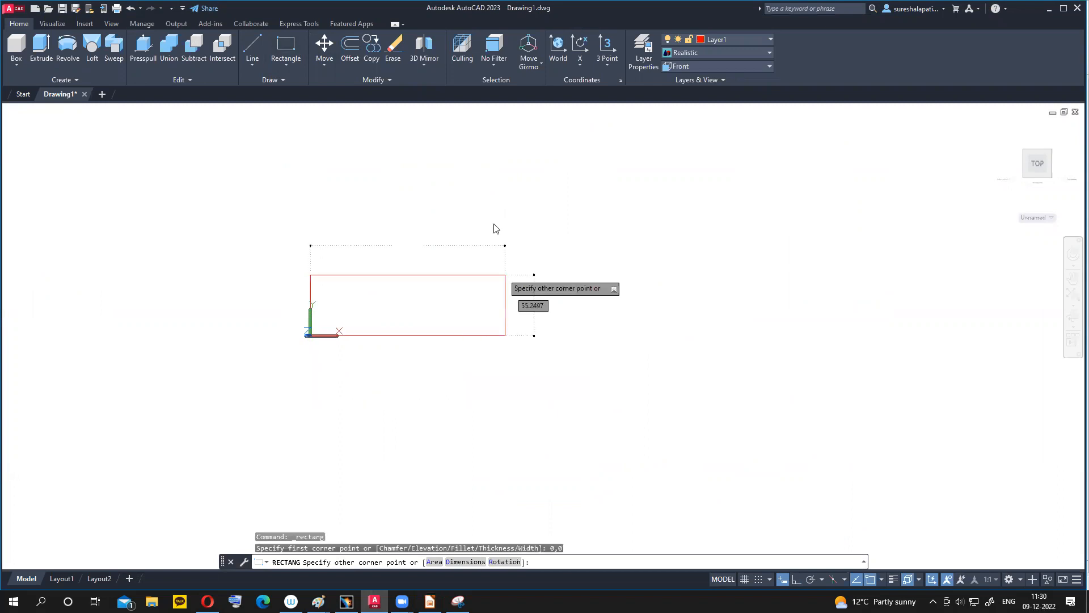
pyautogui.write('300')
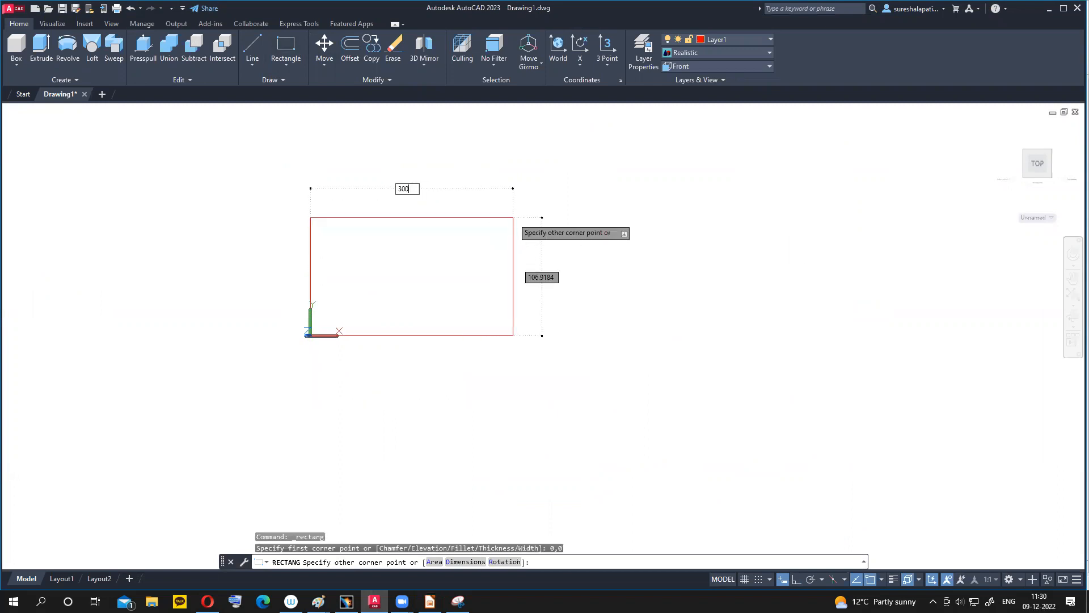
pyautogui.press('Tab')
pyautogui.write('200')
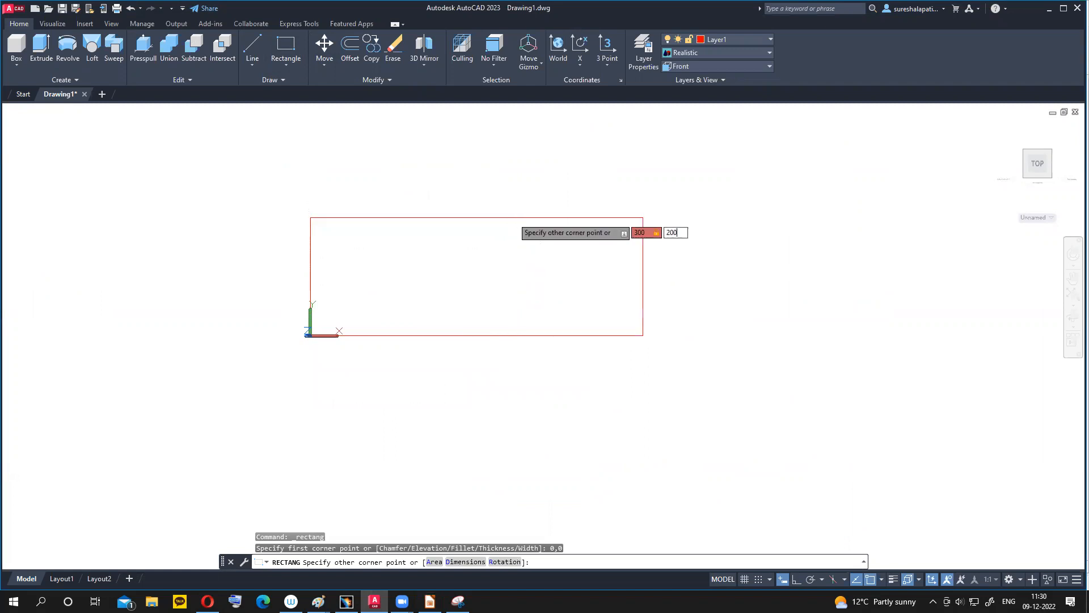
pyautogui.press('Return')
pyautogui.scroll(-2, 517, 244)
pyautogui.moveTo(516, 260); pyautogui.dragTo(513, 302, button='middle')
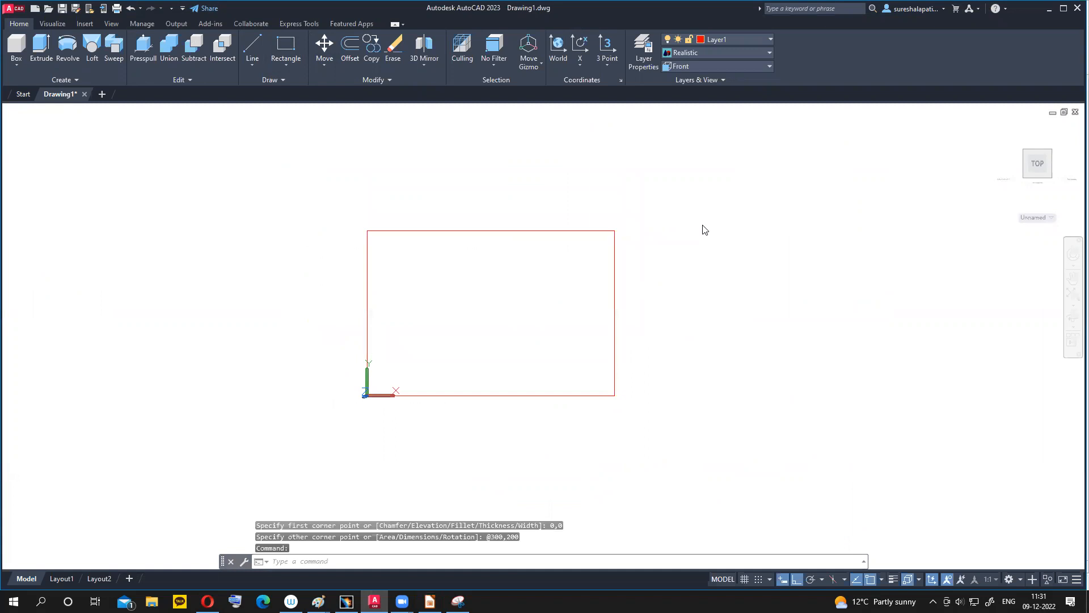
# - Check the housing's rear dimensions on the Impress slide, circle 150 and 250, and return to AutoCAD
pyautogui.click(285, 44)
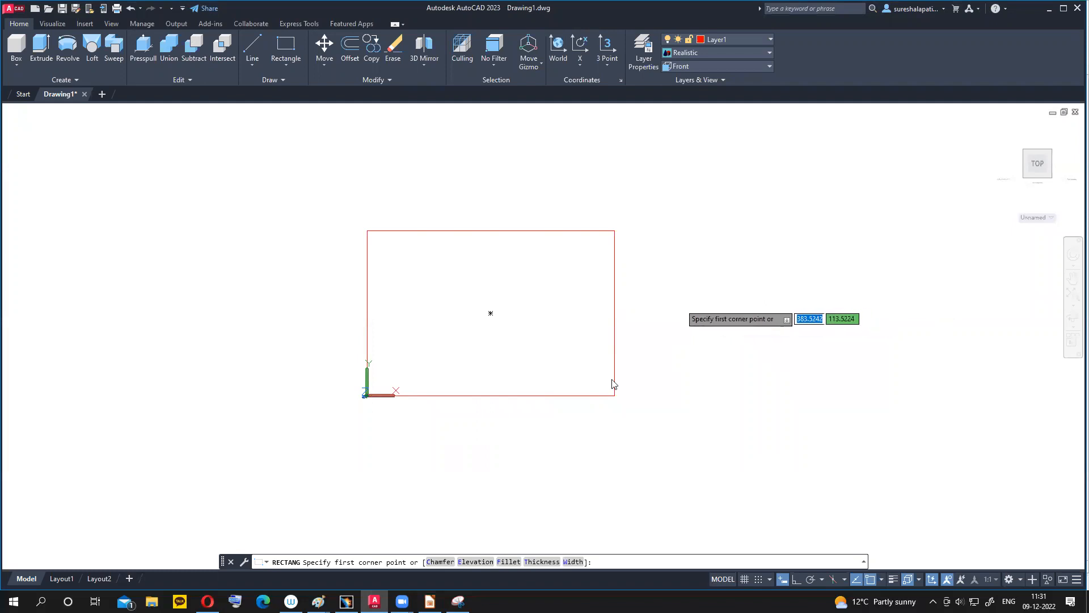
pyautogui.click(431, 595)
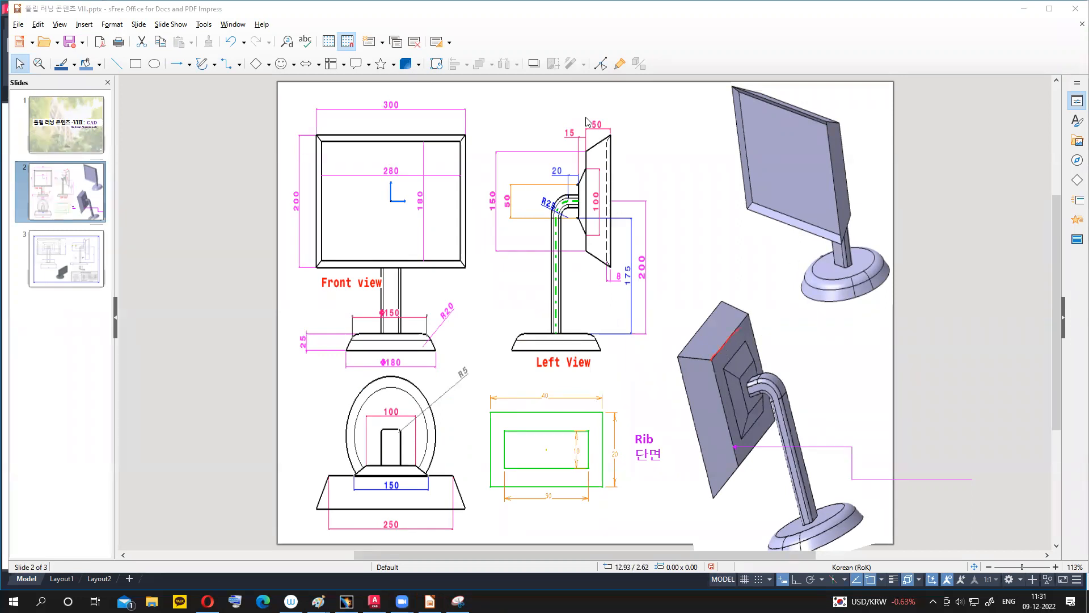
pyautogui.moveTo(503, 181)
pyautogui.mouseDown()
pyautogui.moveTo(481, 192)
pyautogui.moveTo(502, 211)
pyautogui.moveTo(501, 184)
pyautogui.mouseUp()
pyautogui.moveTo(380, 518)
pyautogui.mouseDown()
pyautogui.moveTo(404, 523)
pyautogui.moveTo(387, 517)
pyautogui.mouseUp()
pyautogui.moveTo(374, 601)
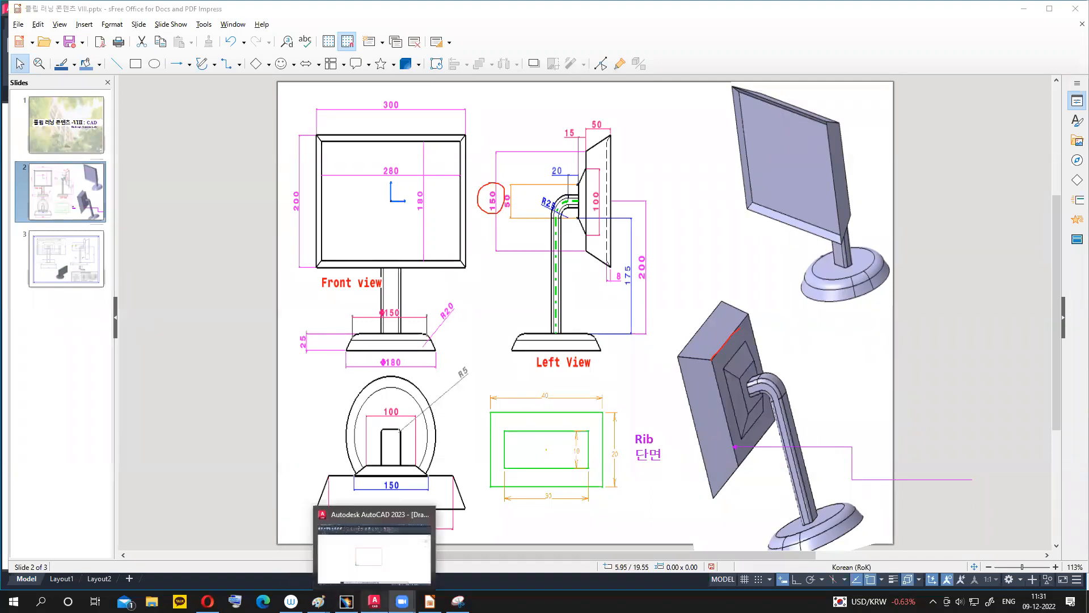
pyautogui.click(372, 553)
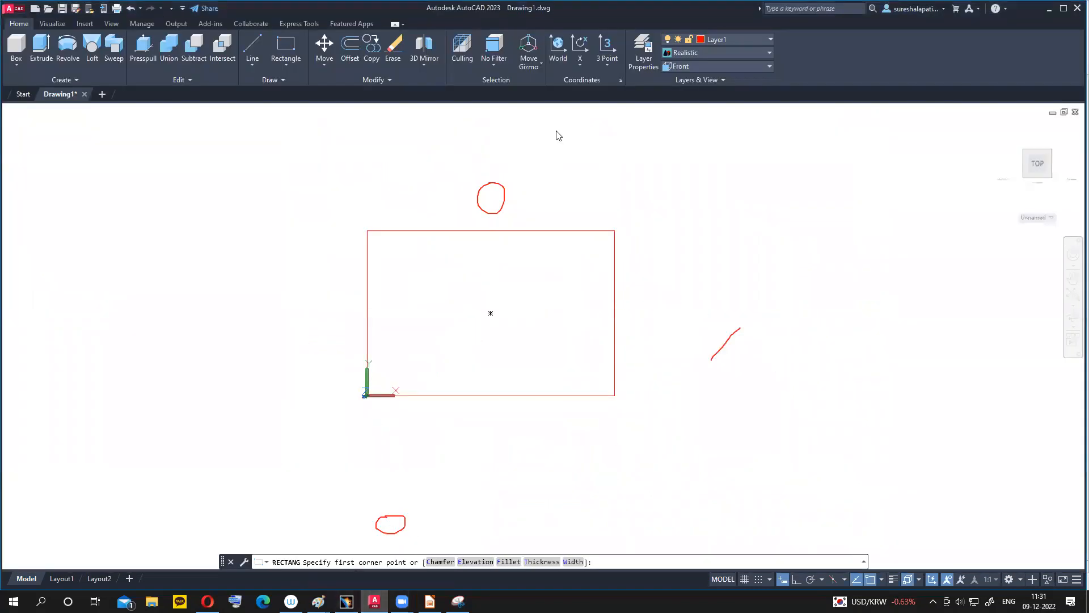
pyautogui.click(676, 294)
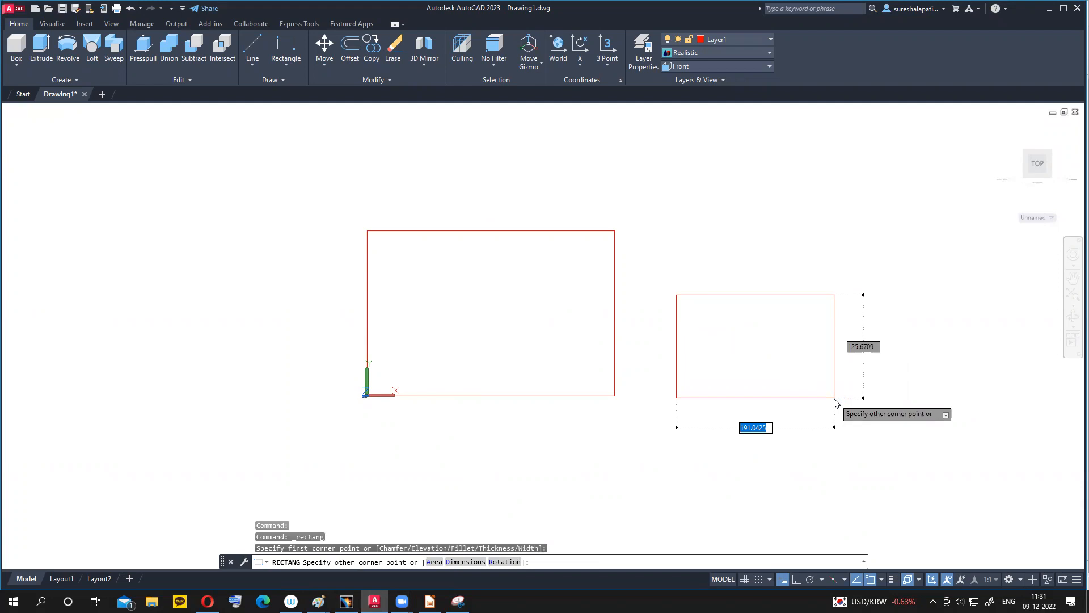
pyautogui.write('250,')
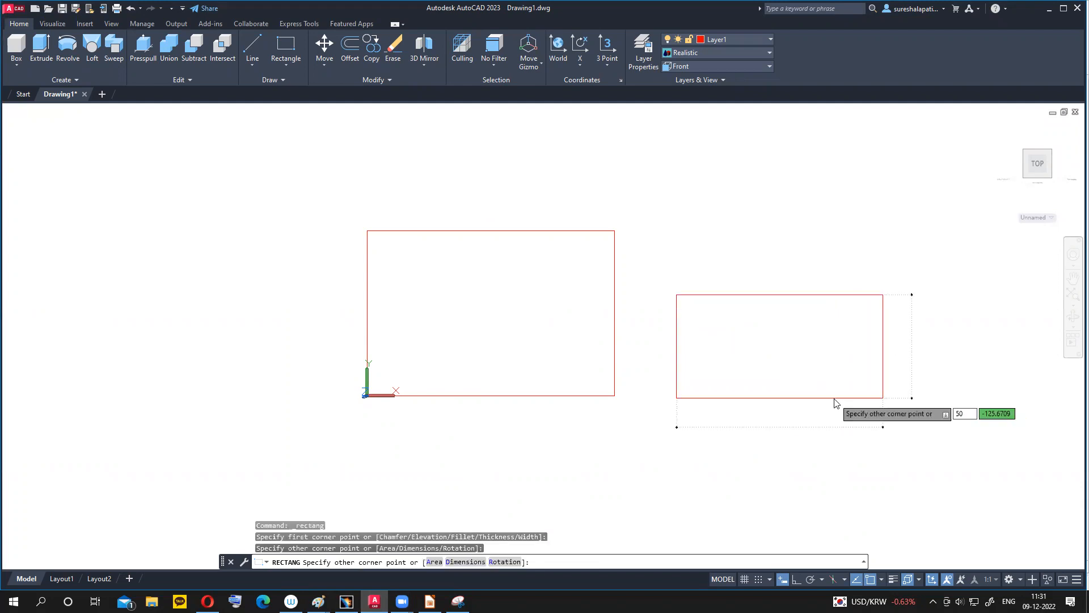
pyautogui.press('Return')
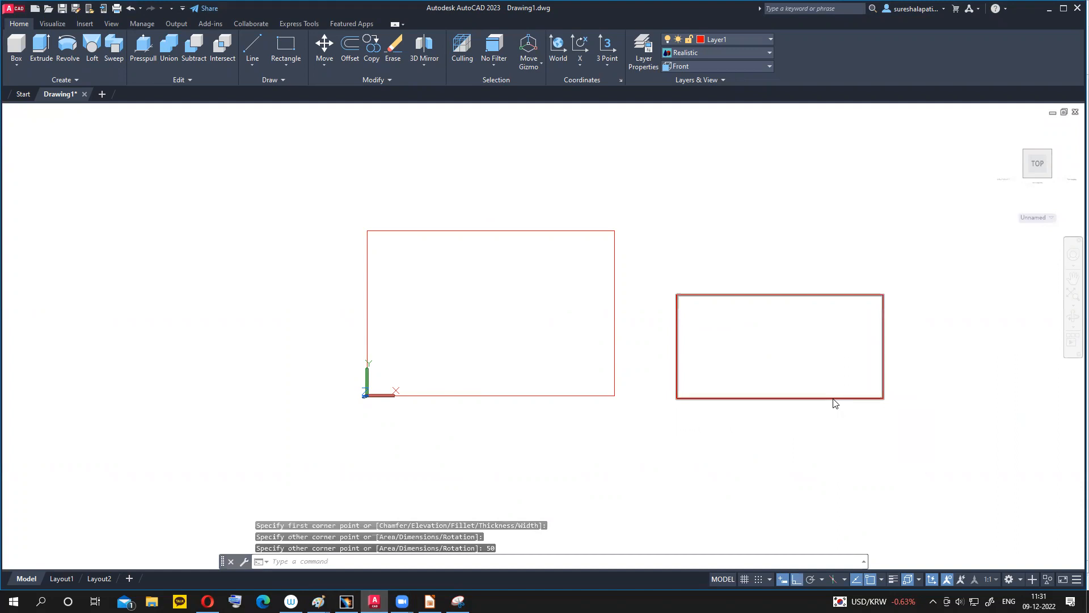
pyautogui.click(834, 398)
pyautogui.press('Delete')
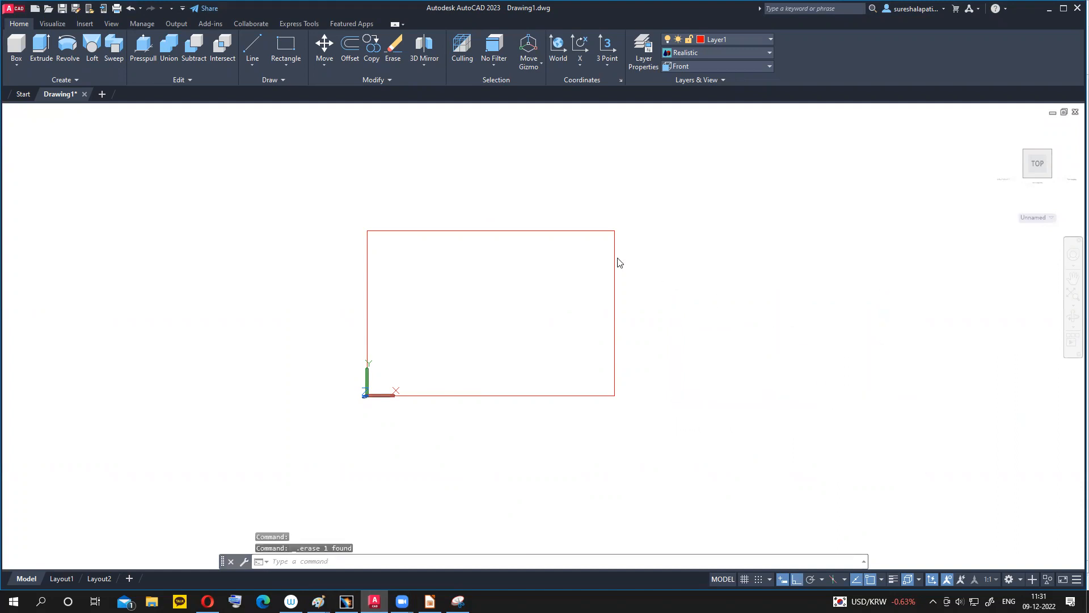
pyautogui.click(285, 48)
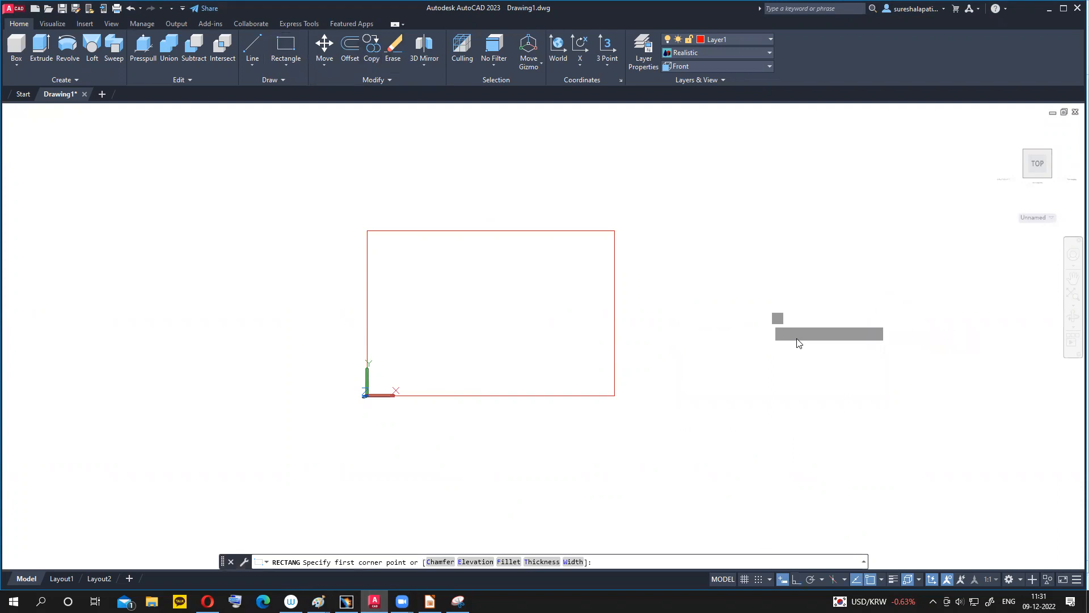
pyautogui.click(766, 318)
pyautogui.click(888, 405)
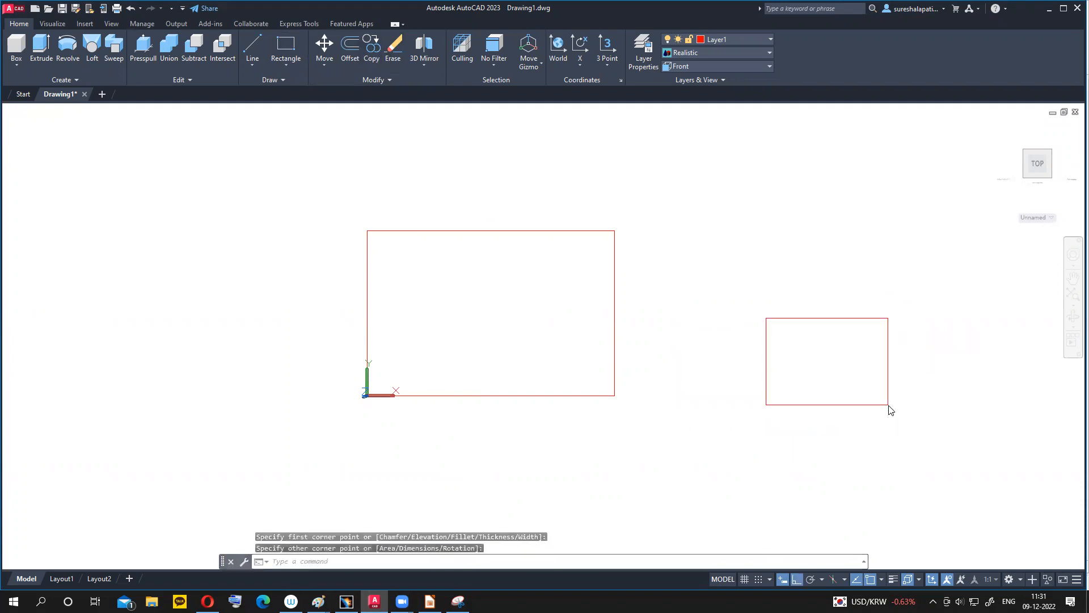
pyautogui.click(888, 404)
pyautogui.press('Delete')
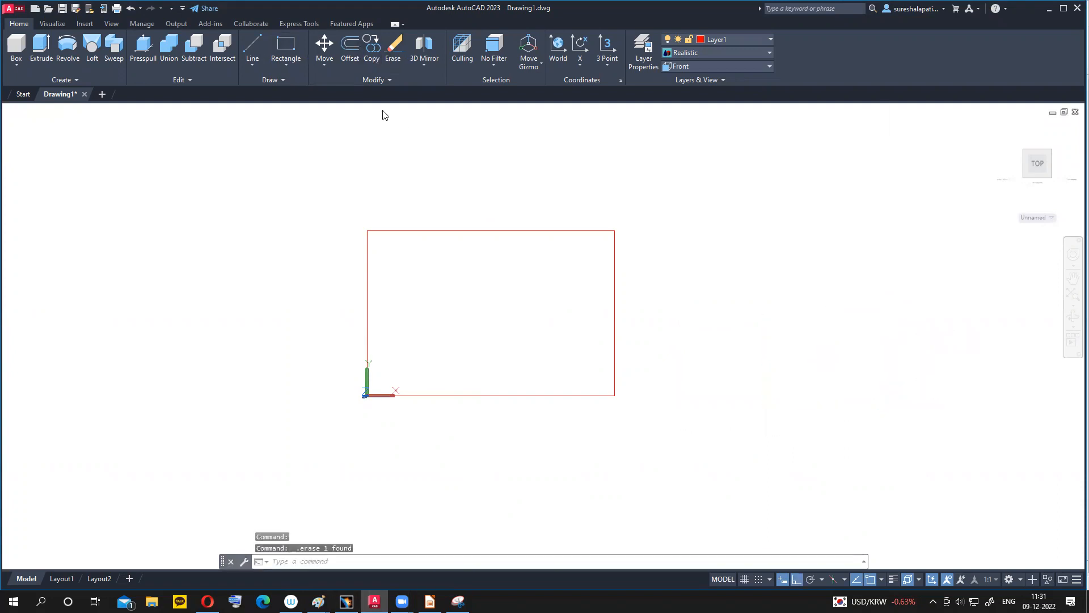
pyautogui.click(284, 49)
pyautogui.click(705, 325)
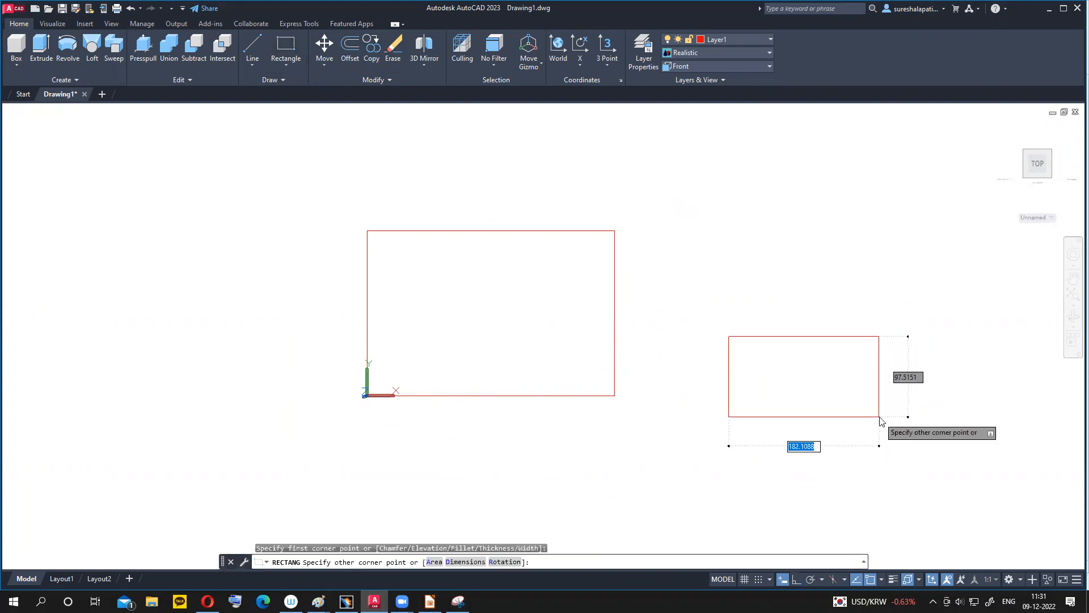
pyautogui.write('250')
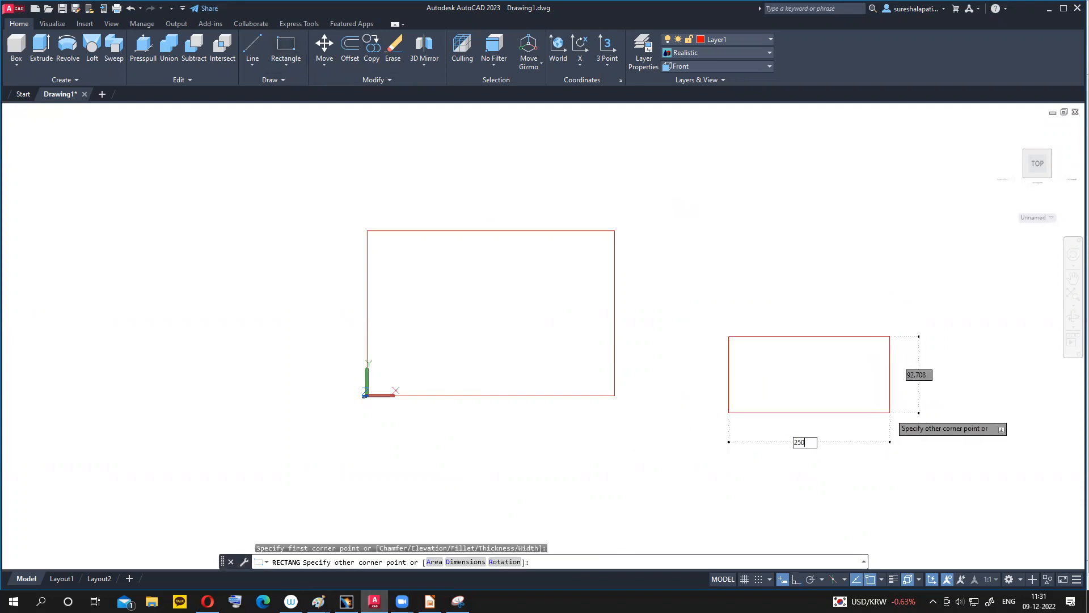
pyautogui.press('Tab')
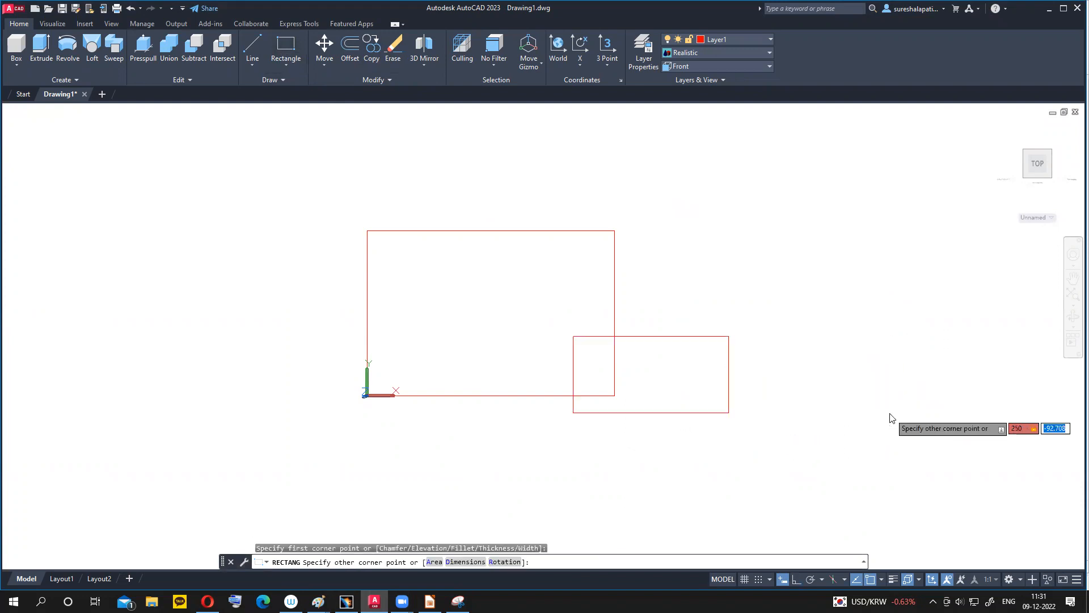
pyautogui.write('150')
pyautogui.press('Escape')
# - Draw a 250 by 150 rectangle in the empty space to the right of the 300 by 200 rectangle
pyautogui.click(278, 48)
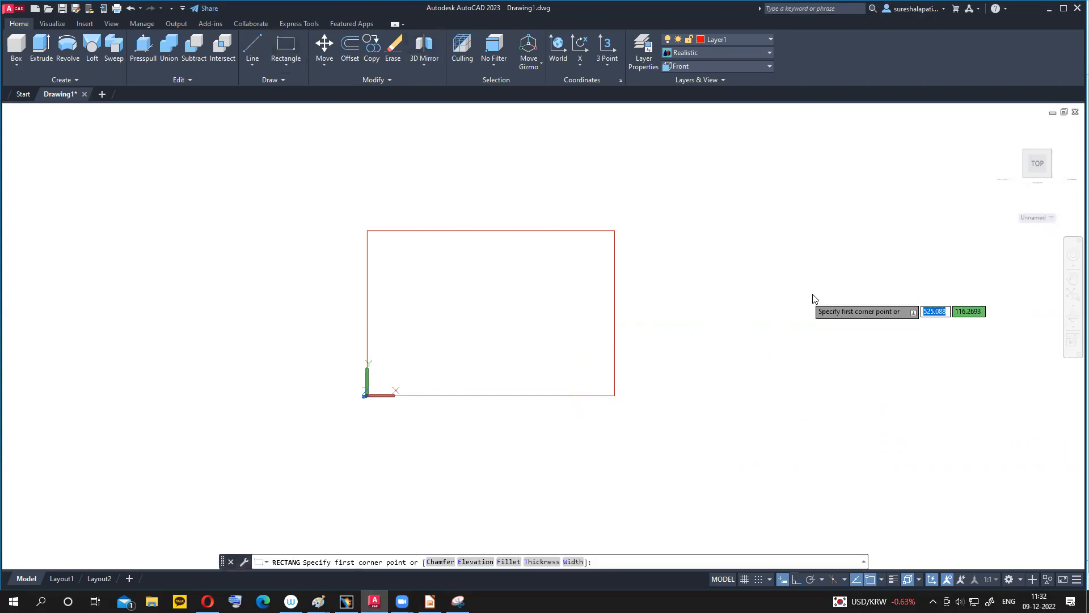
pyautogui.click(807, 292)
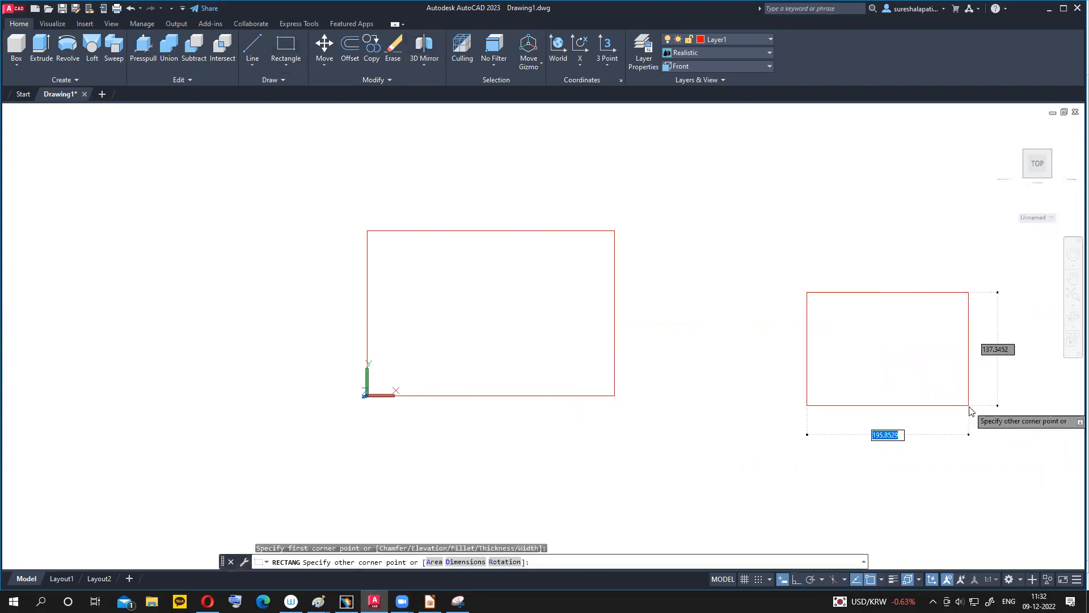
pyautogui.write('250')
pyautogui.press('Tab')
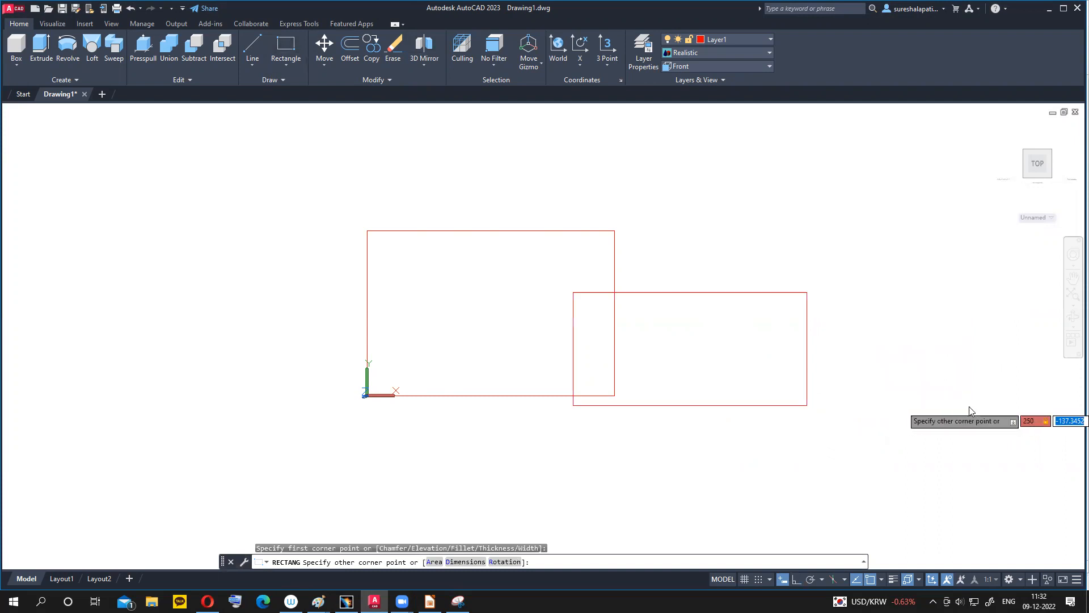
pyautogui.write('150')
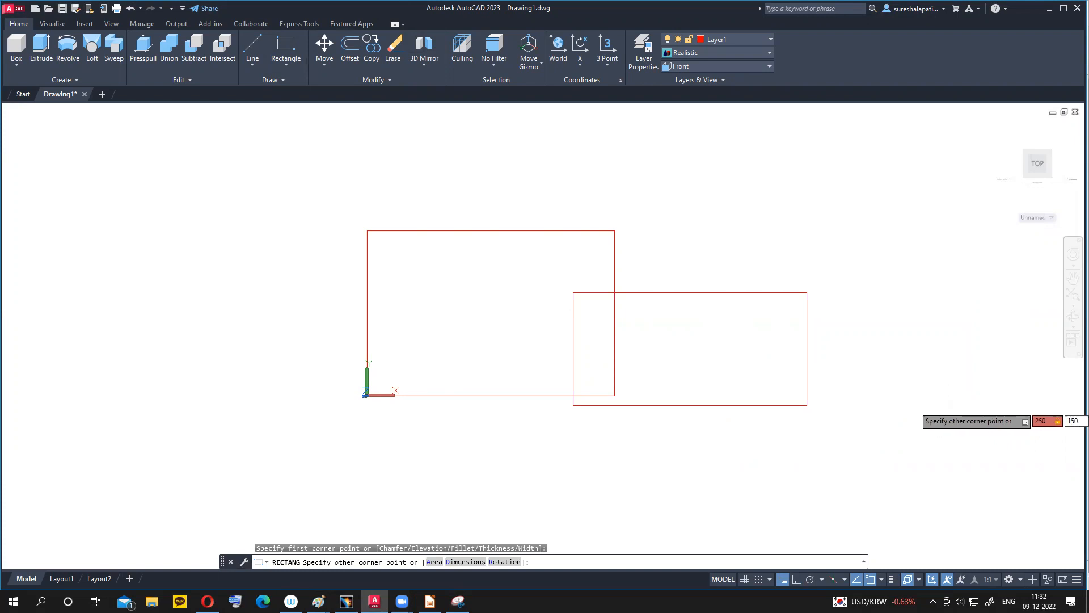
pyautogui.press('Return')
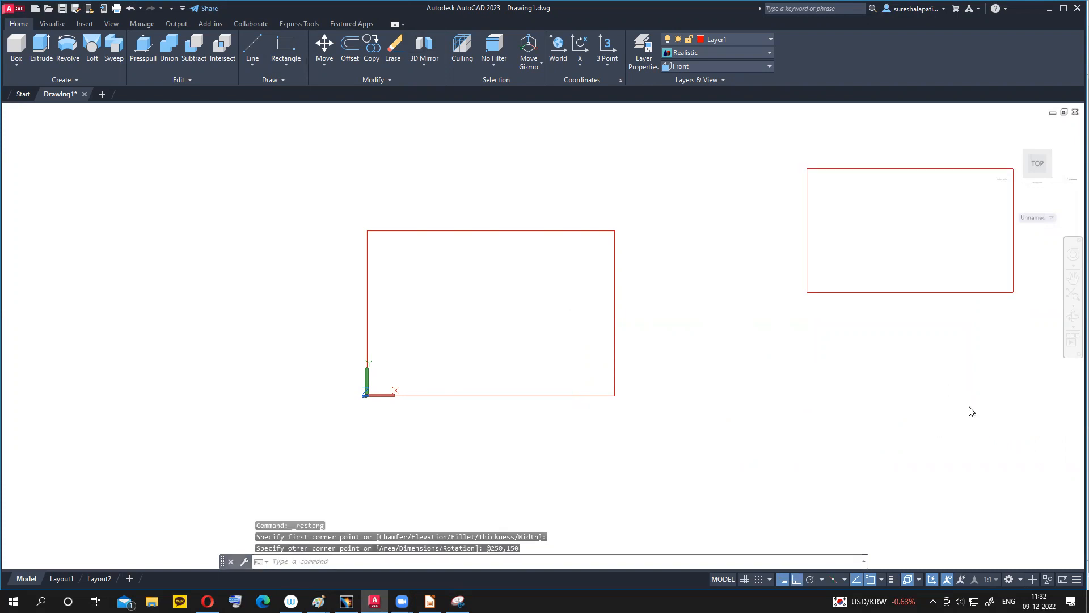
pyautogui.moveTo(962, 414); pyautogui.dragTo(839, 423, button='middle')
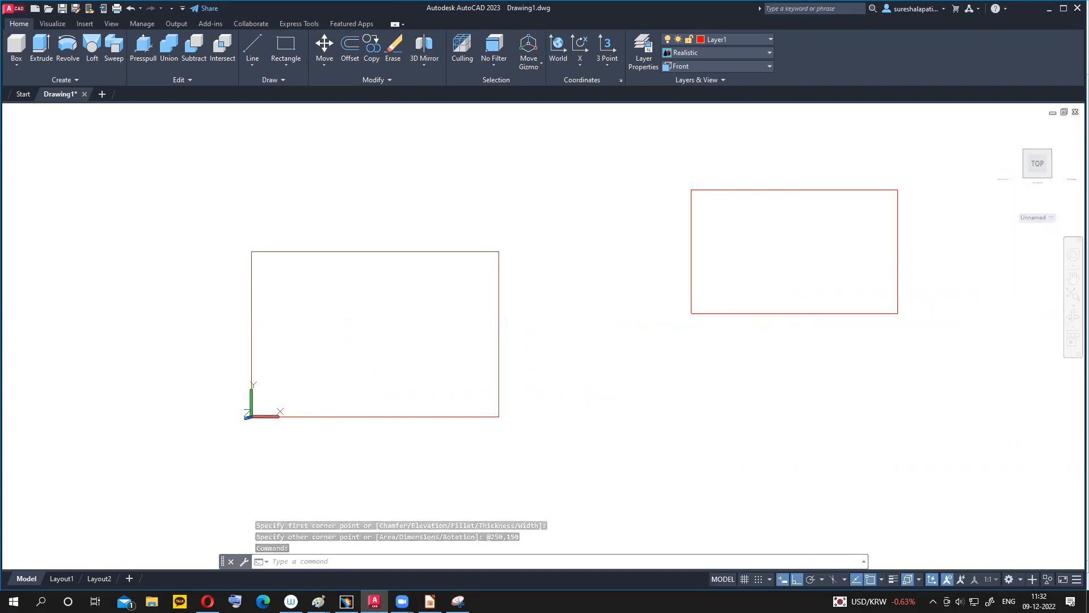
# - Turn Ortho off while moving the 250 by 150 rectangle from its centre onto the centre of the 300 by 200 rectangle
pyautogui.click(324, 46)
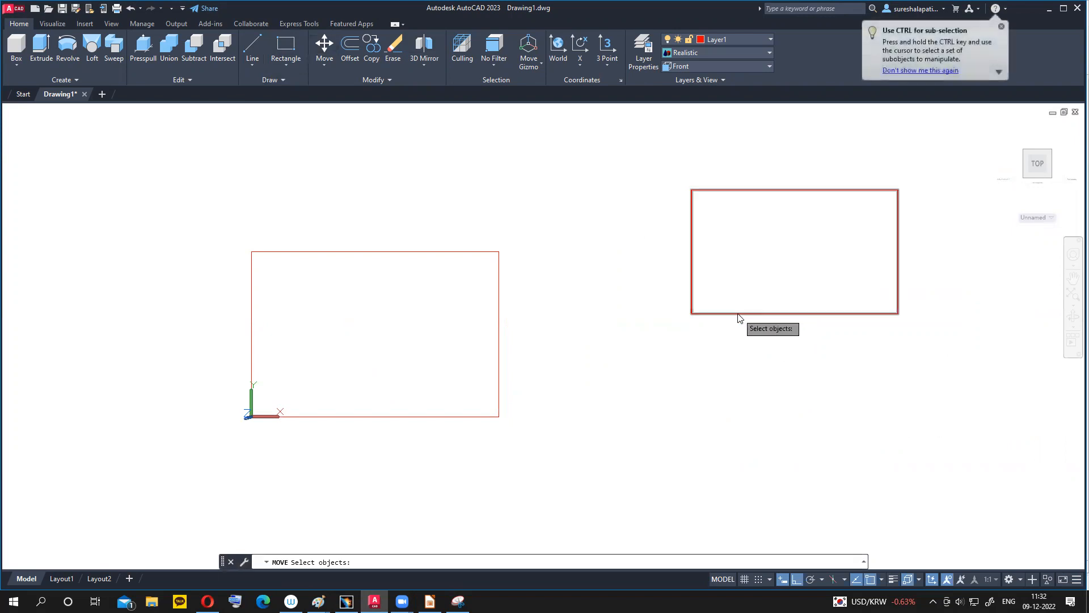
pyautogui.click(738, 314)
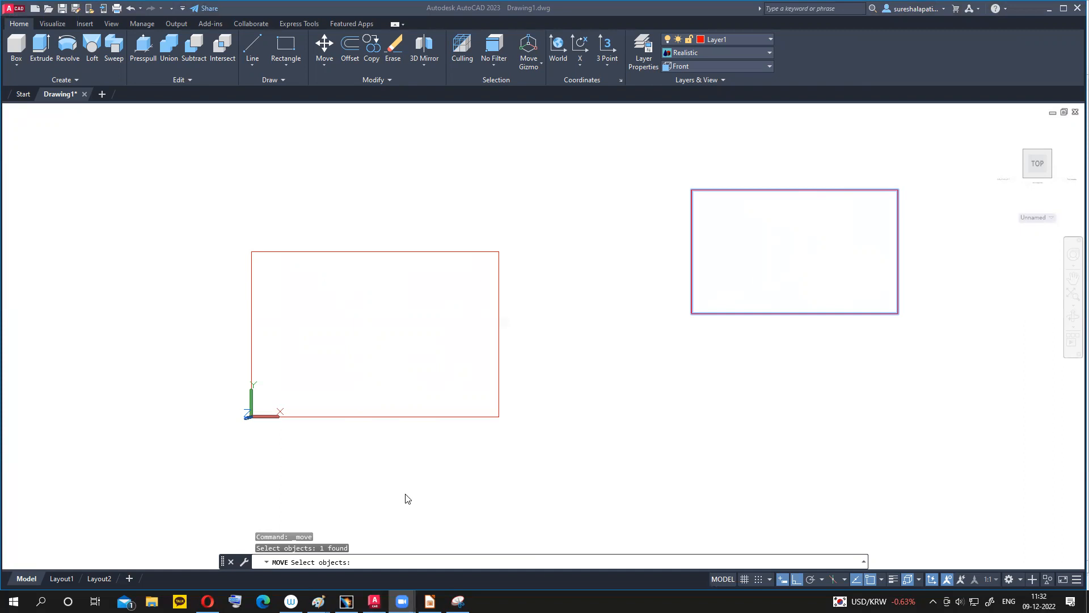
pyautogui.click(734, 340)
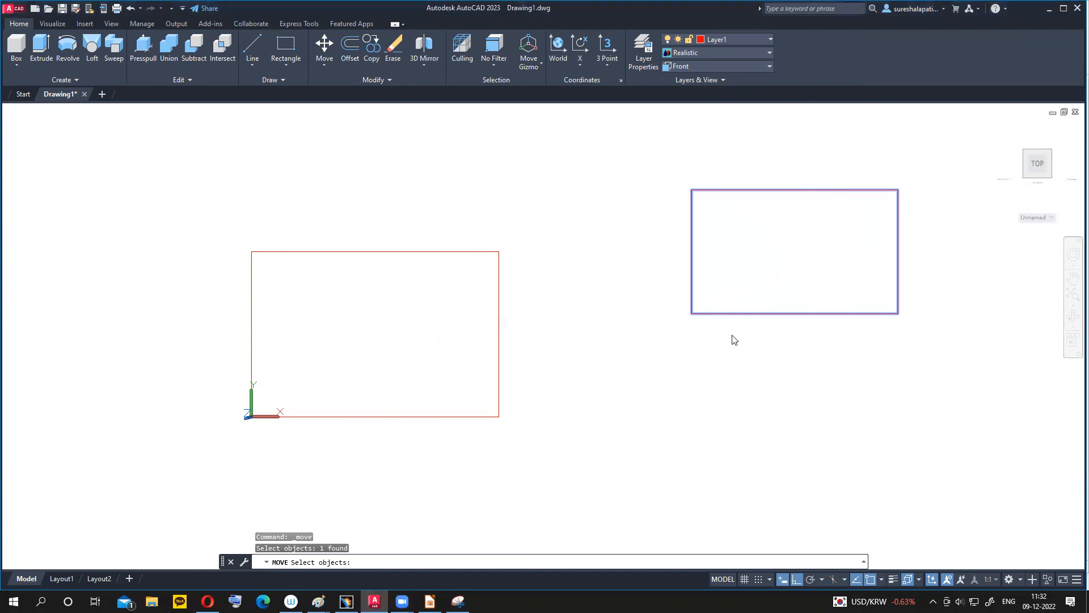
pyautogui.click(751, 315)
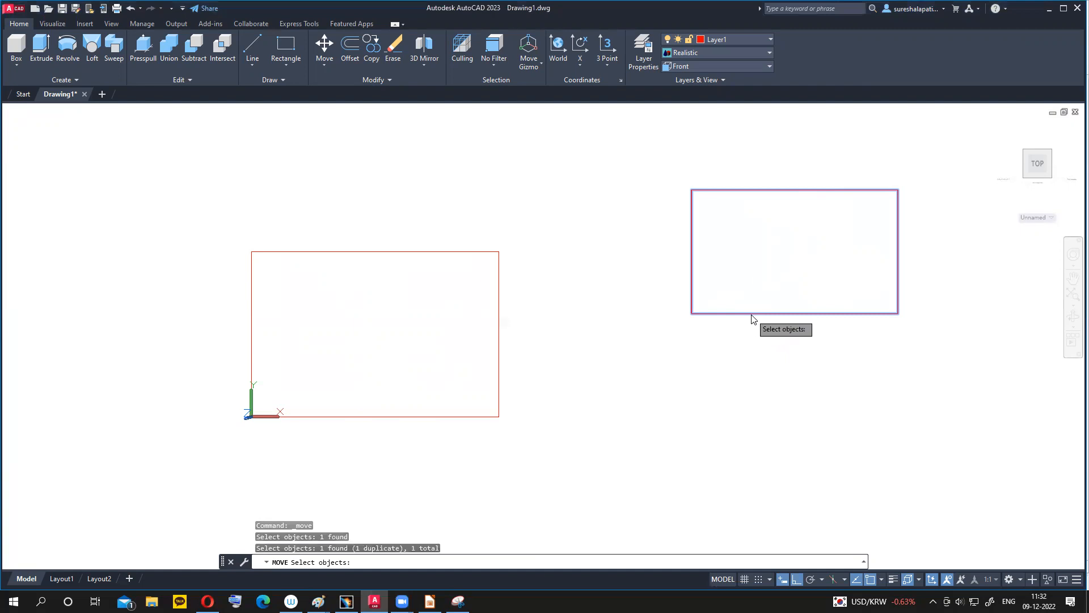
pyautogui.press('Return')
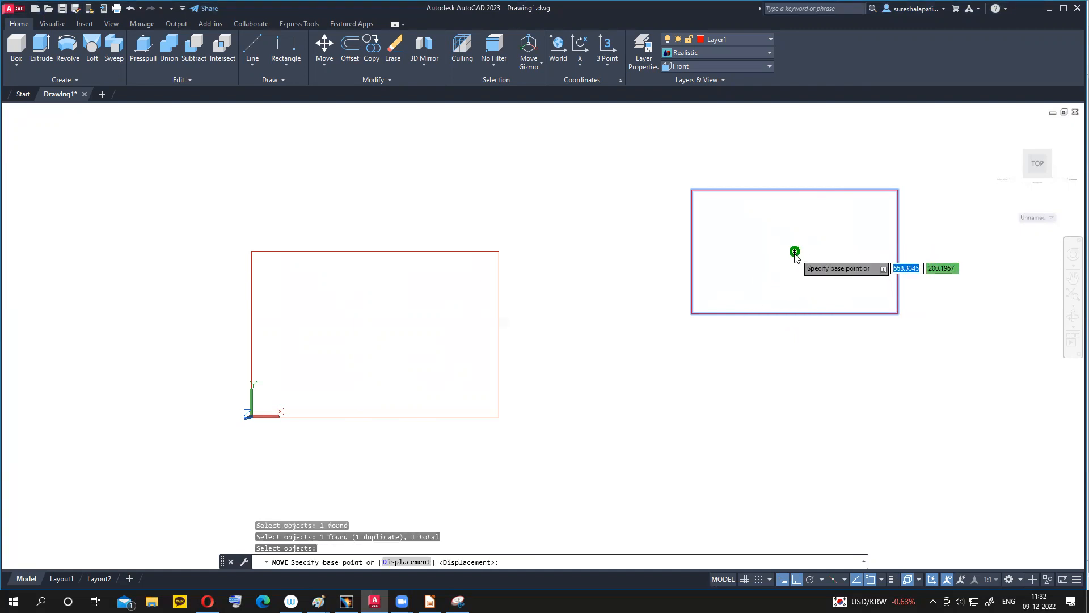
pyautogui.click(795, 252)
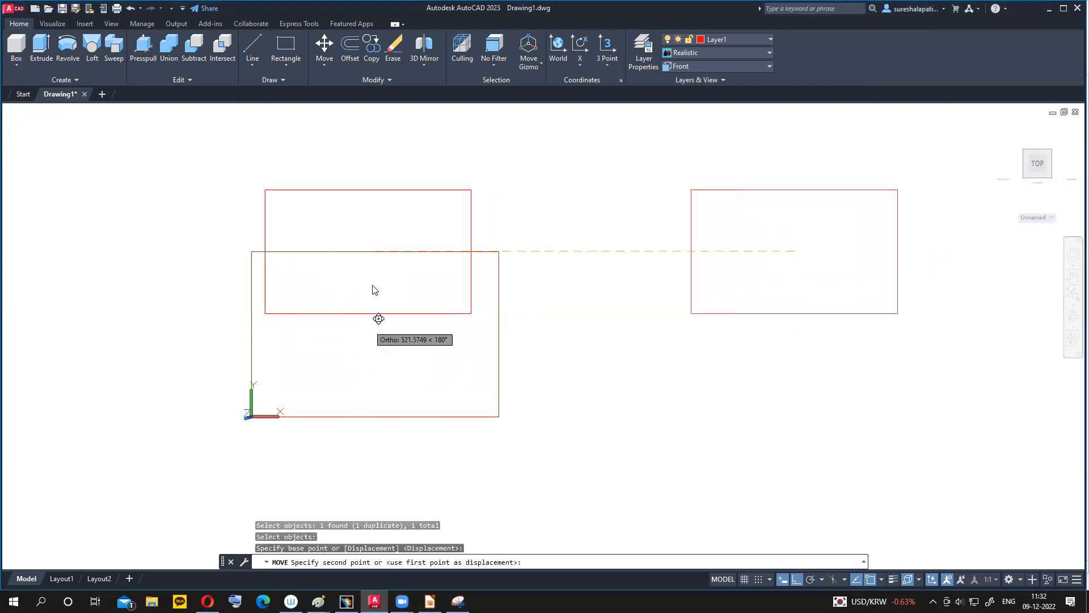
pyautogui.click(796, 579)
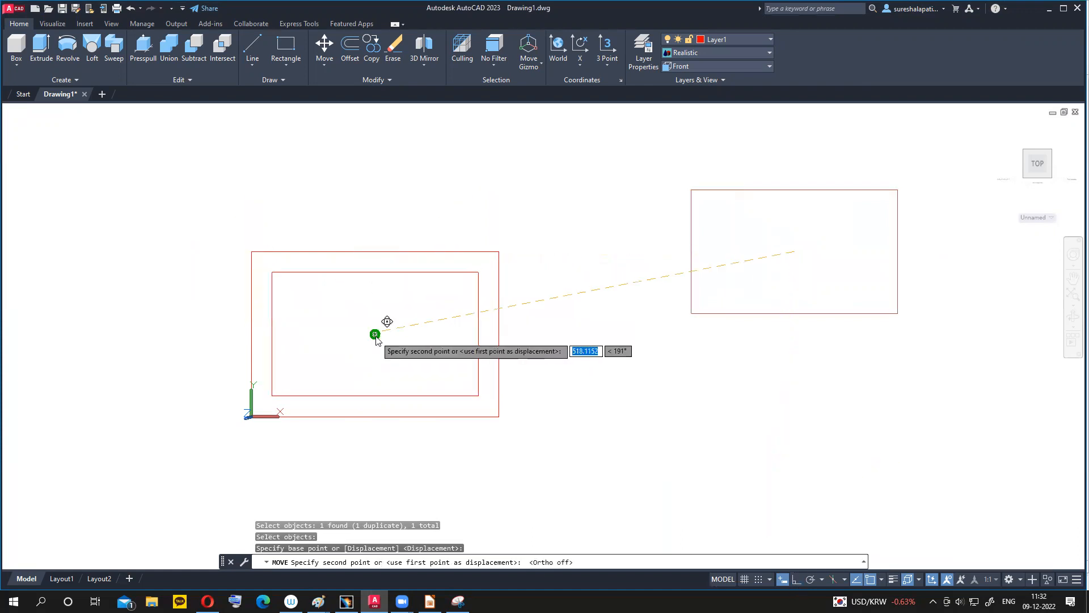
pyautogui.click(376, 337)
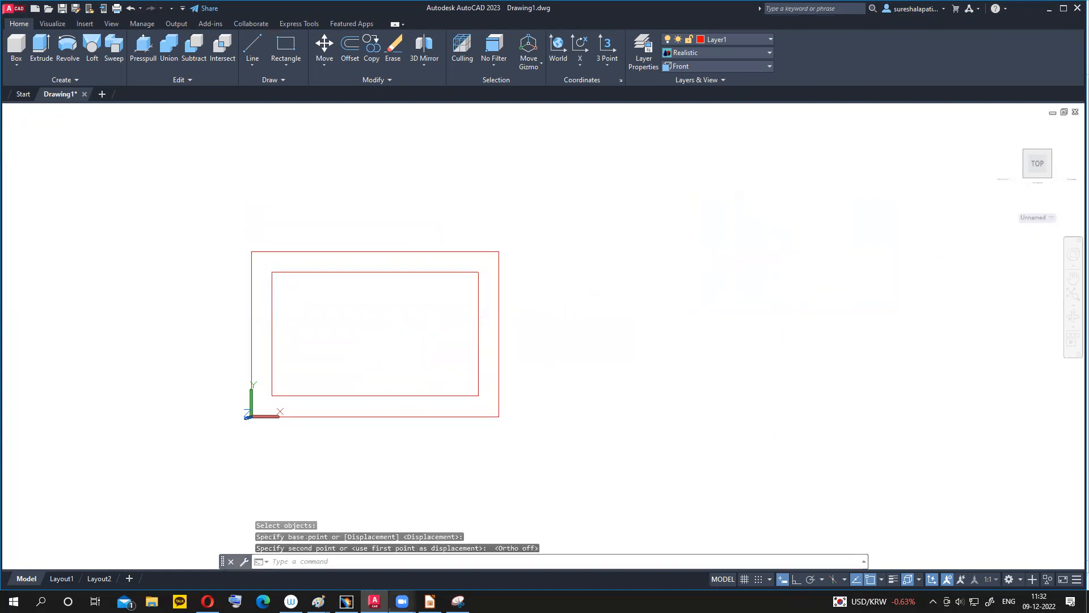
# - Check the rear mount's rectangle dimensions on the Impress slide, circle 100, 150, 100 and 50, and return to AutoCAD
pyautogui.moveTo(430, 602)
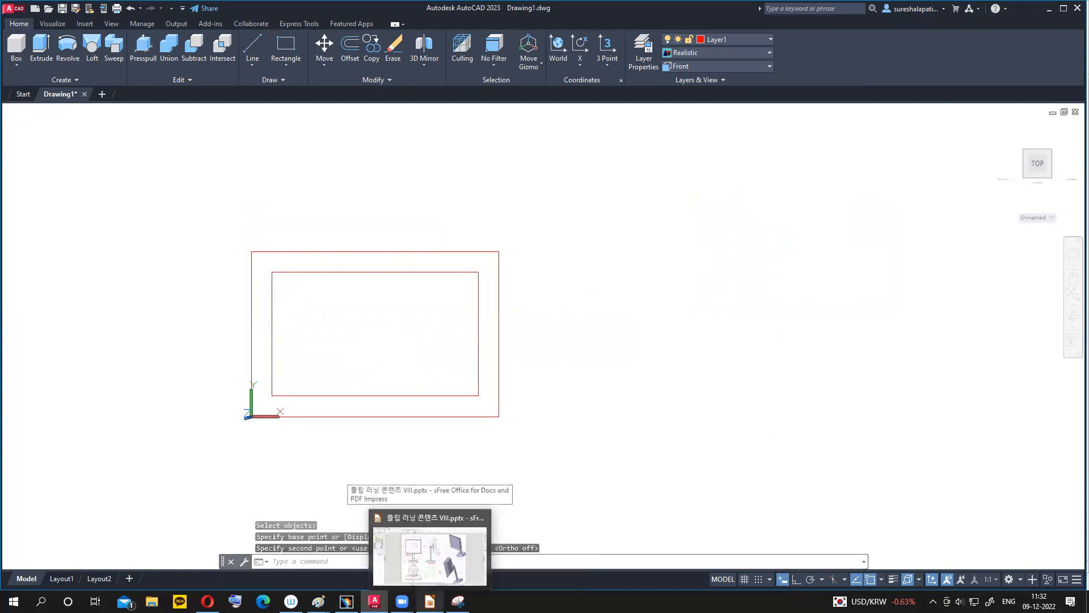
pyautogui.click(469, 519)
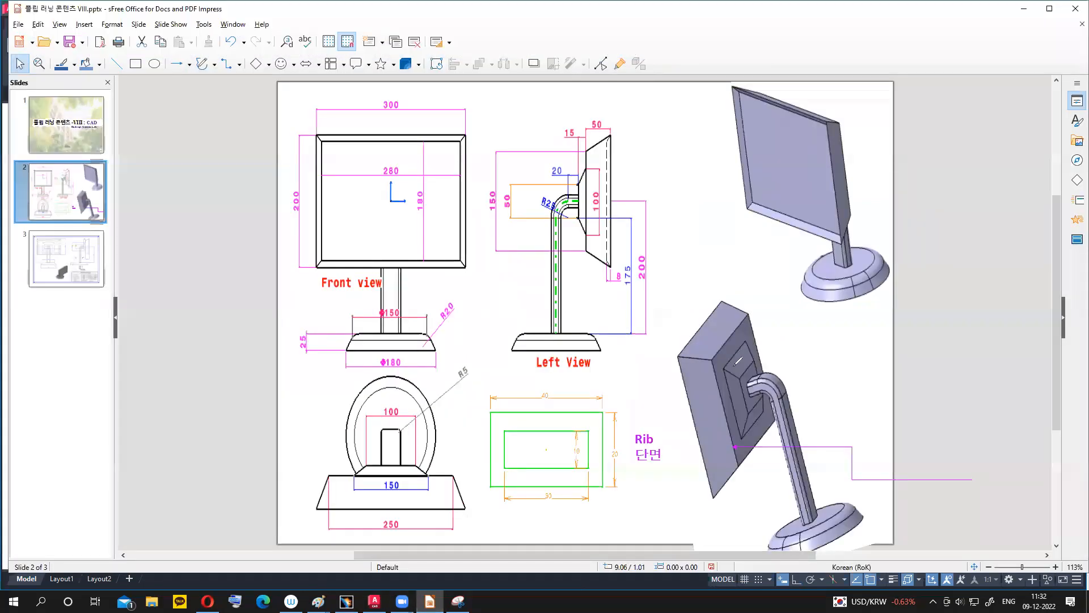
pyautogui.moveTo(725, 366); pyautogui.dragTo(740, 353)
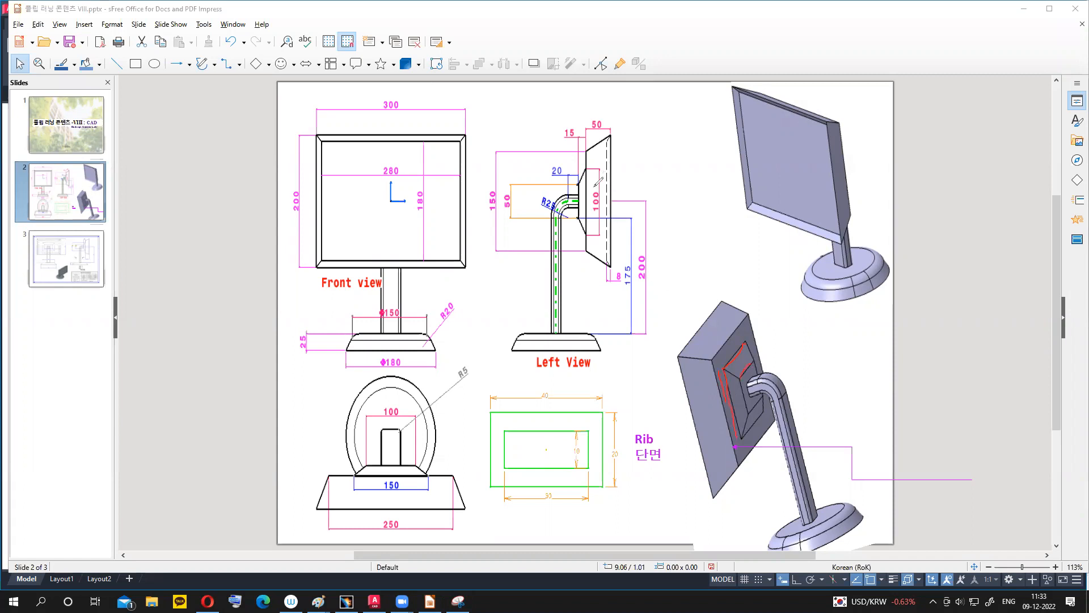
pyautogui.moveTo(594, 191)
pyautogui.mouseDown()
pyautogui.moveTo(589, 209)
pyautogui.moveTo(603, 199)
pyautogui.mouseUp()
pyautogui.moveTo(379, 480)
pyautogui.mouseDown()
pyautogui.moveTo(409, 485)
pyautogui.moveTo(388, 479)
pyautogui.mouseUp()
pyautogui.moveTo(381, 405)
pyautogui.mouseDown()
pyautogui.moveTo(408, 420)
pyautogui.moveTo(416, 400)
pyautogui.mouseUp()
pyautogui.moveTo(513, 196); pyautogui.dragTo(516, 198)
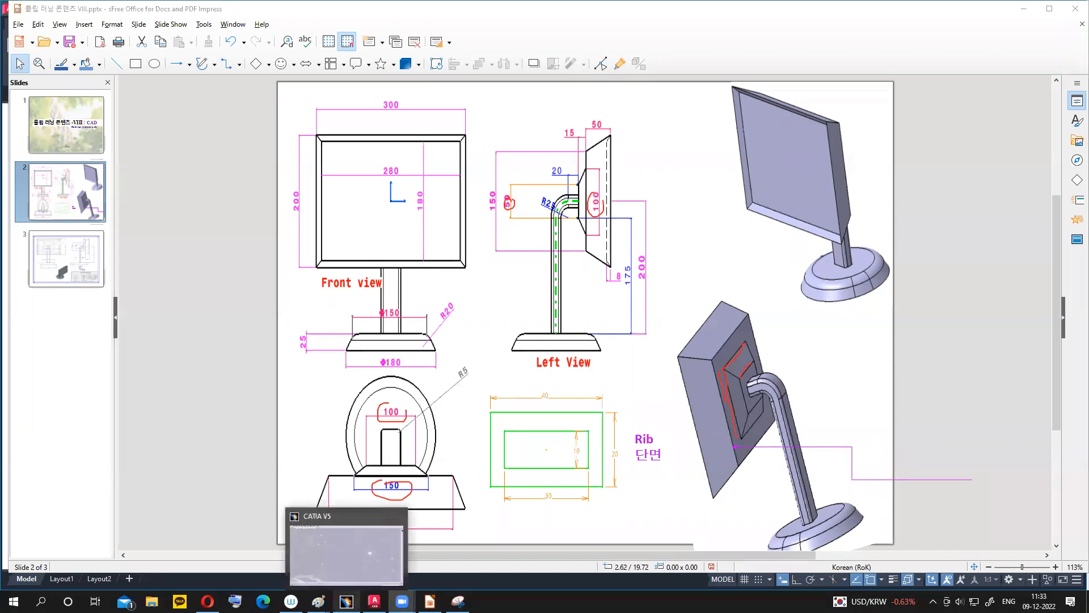
pyautogui.click(374, 601)
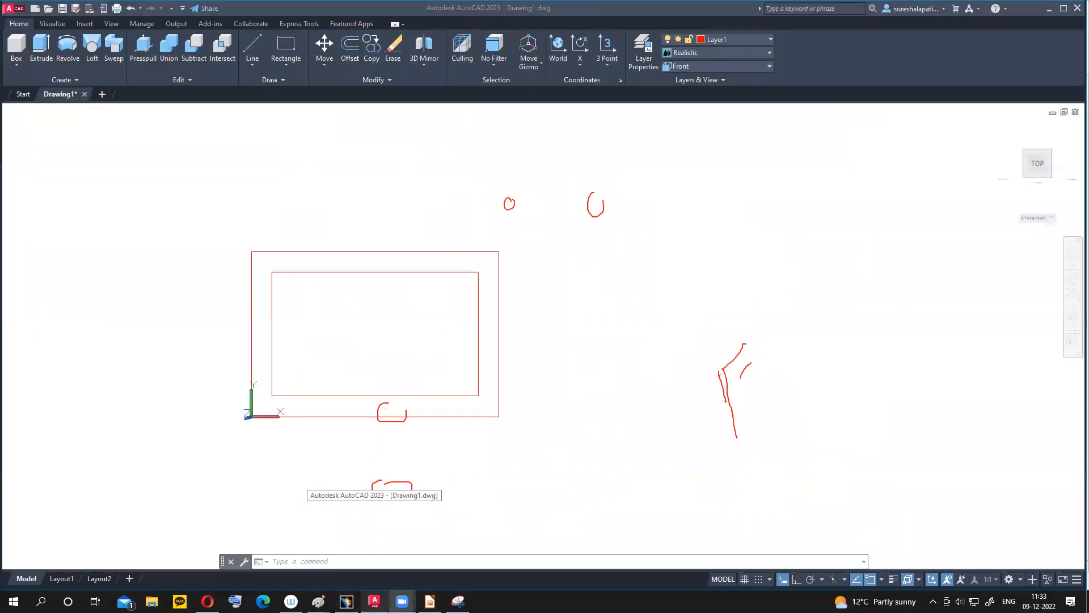
# - Draw a 150 by 100 rectangle in the empty space to the right of the two centred rectangles
pyautogui.click(288, 48)
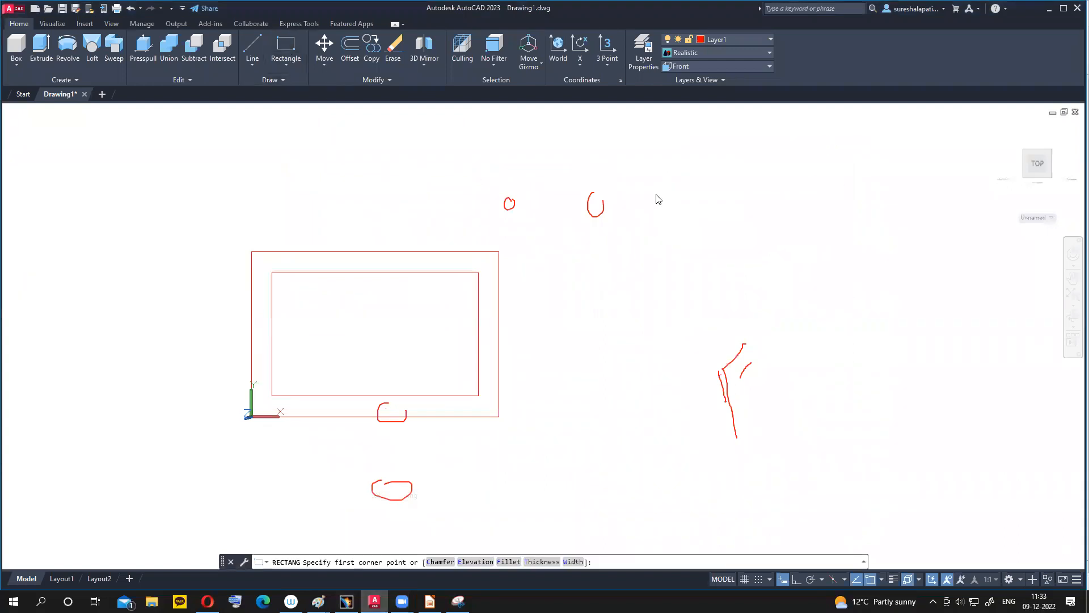
pyautogui.click(671, 327)
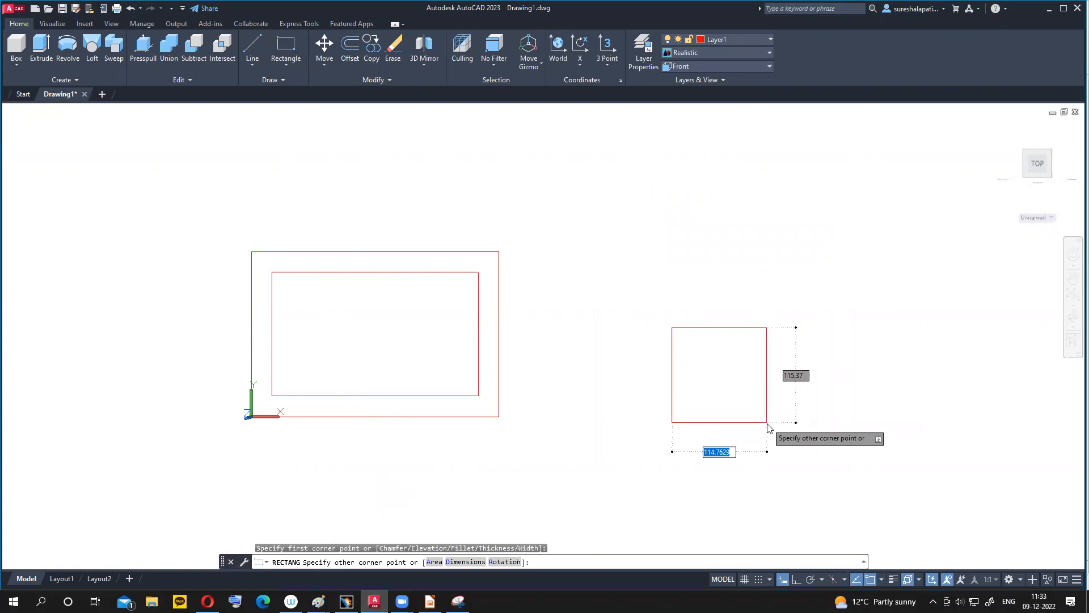
pyautogui.write('1')
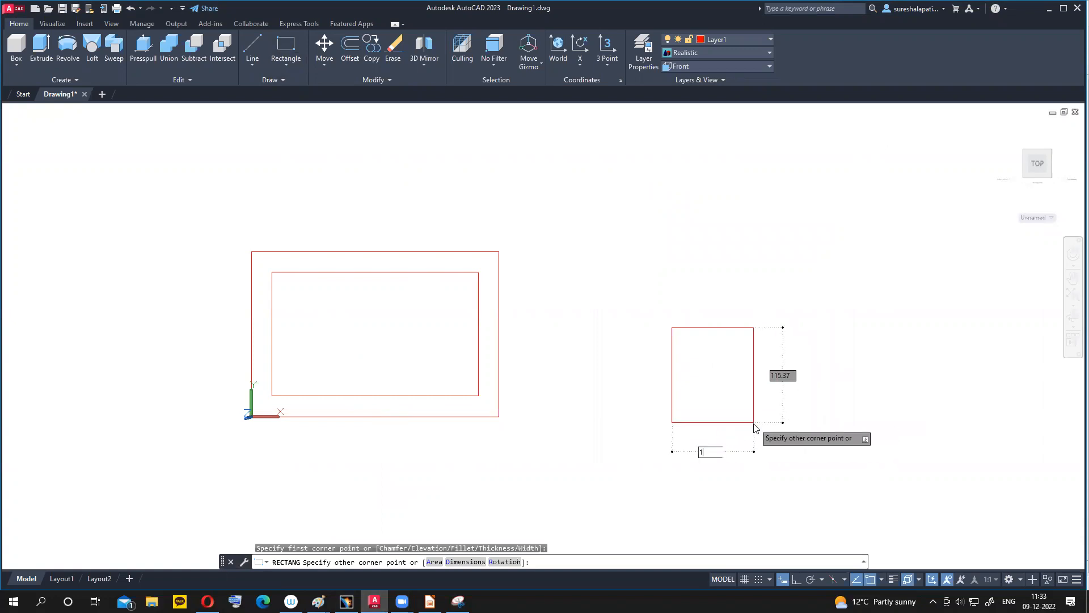
pyautogui.press('Tab')
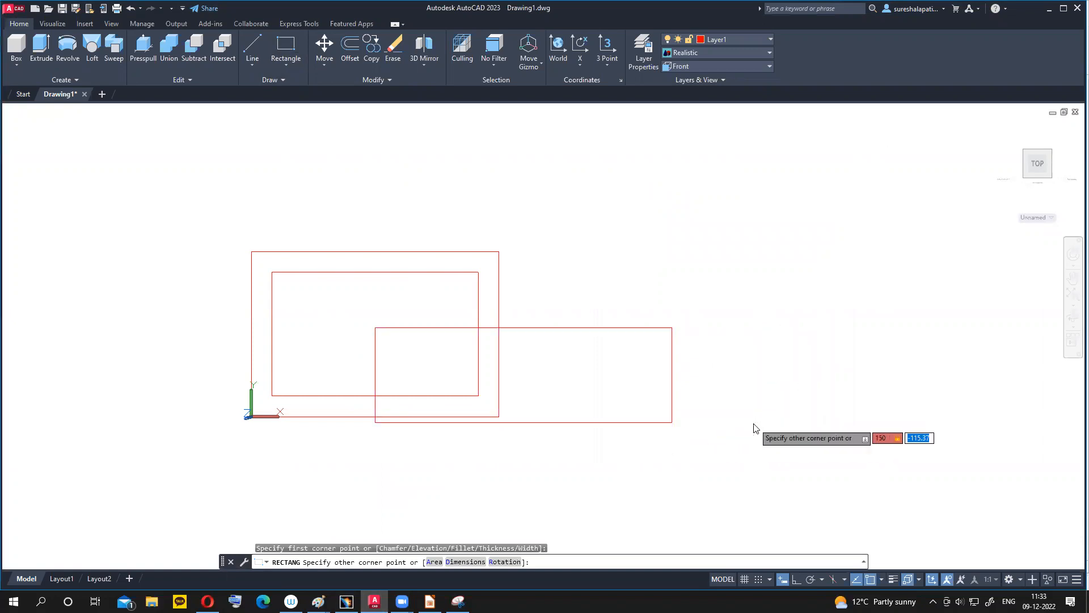
pyautogui.write('100')
pyautogui.press('Return')
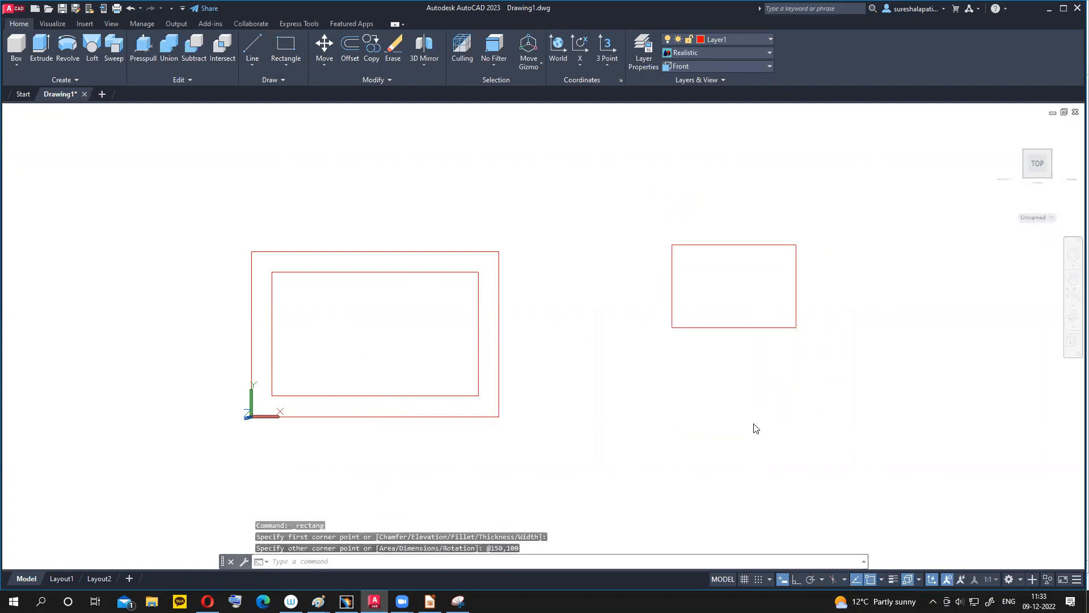
# - Draw a 100 by 50 rectangle just below the 150 by 100 rectangle
pyautogui.click(279, 51)
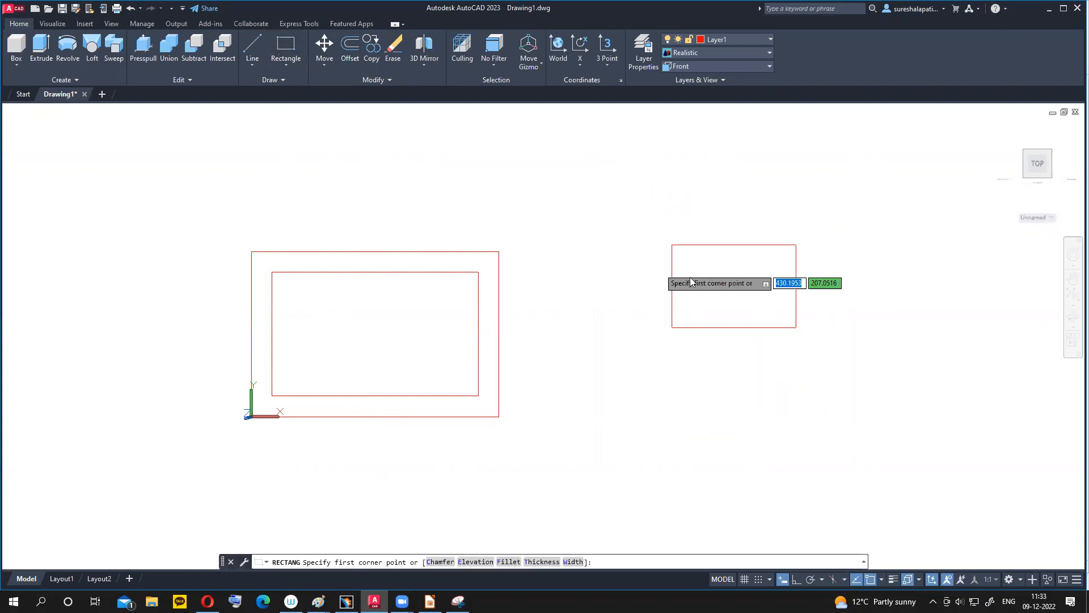
pyautogui.click(716, 371)
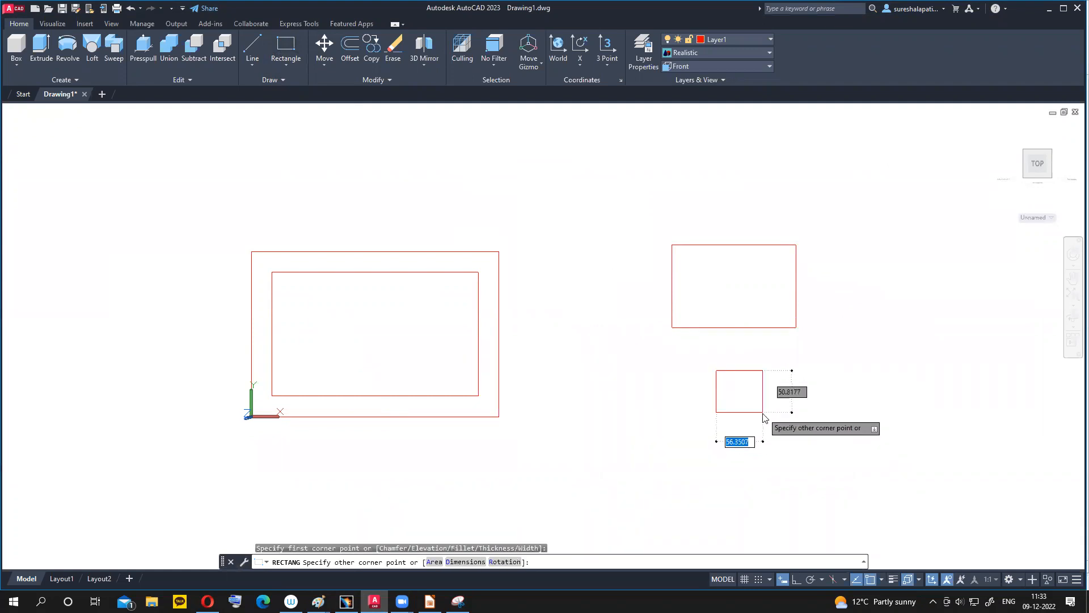
pyautogui.write('100')
pyautogui.press('Tab')
pyautogui.write('50')
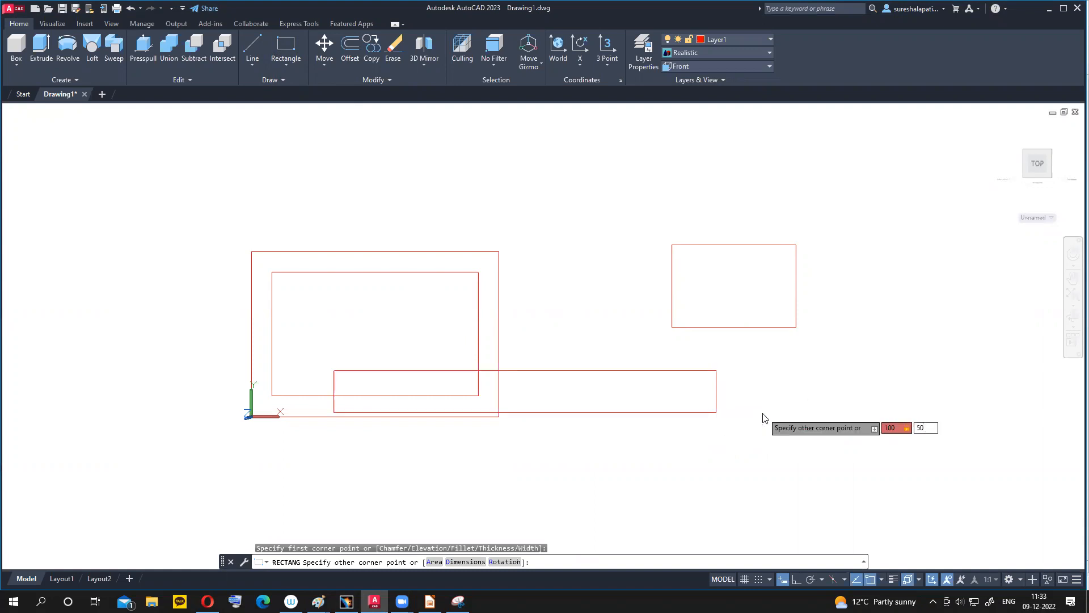
pyautogui.press('Return')
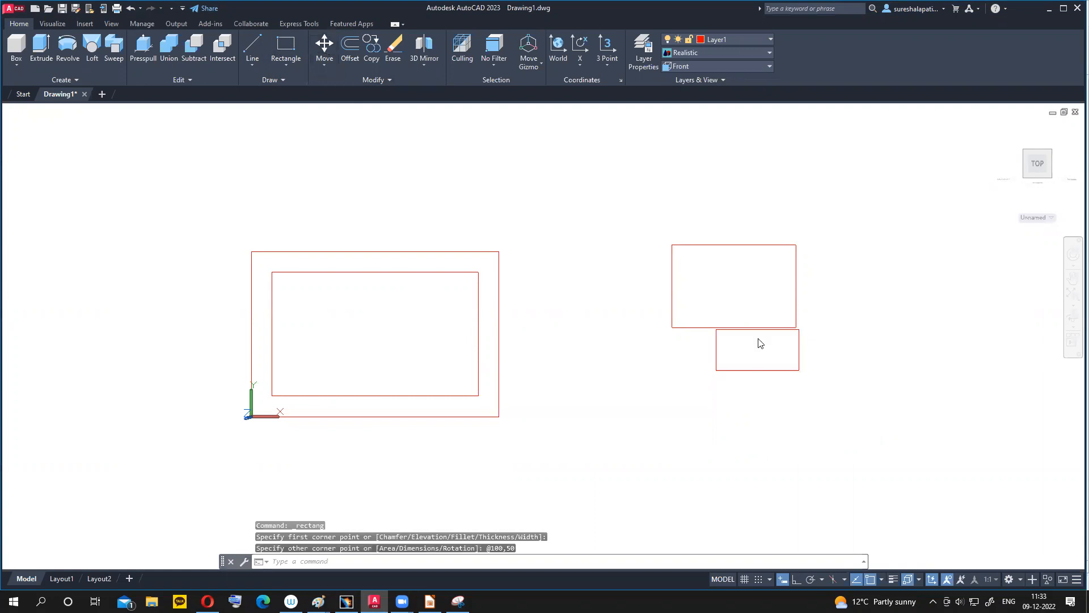
# - Move the 150 by 100 rectangle from its centre onto the common centre of the 300 by 200 and 250 by 150 rectangles
pyautogui.write('m')
pyautogui.press('Return')
pyautogui.click(681, 328)
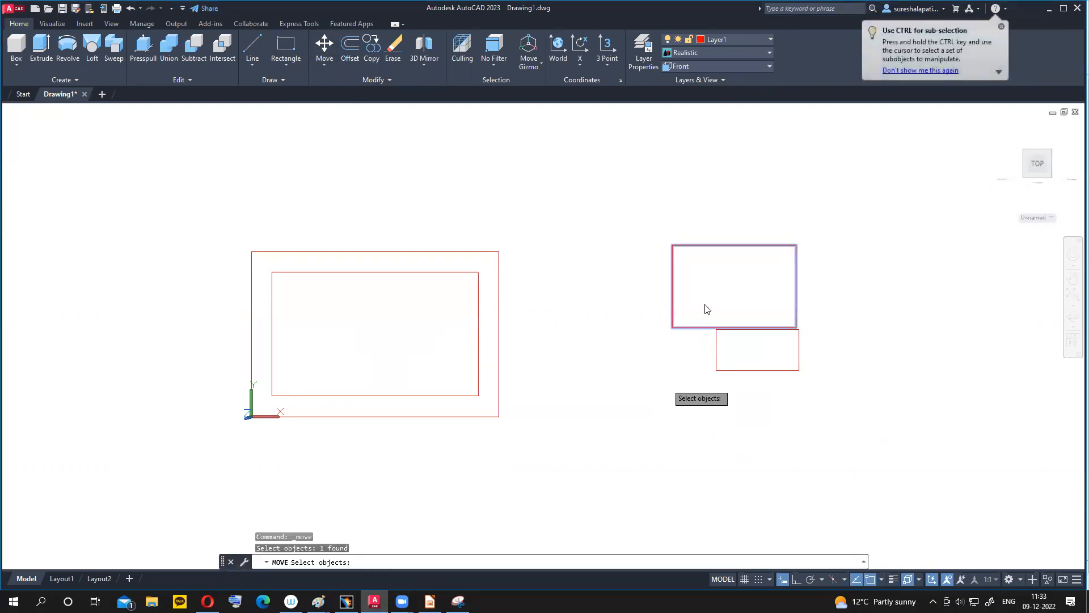
pyautogui.press('Return')
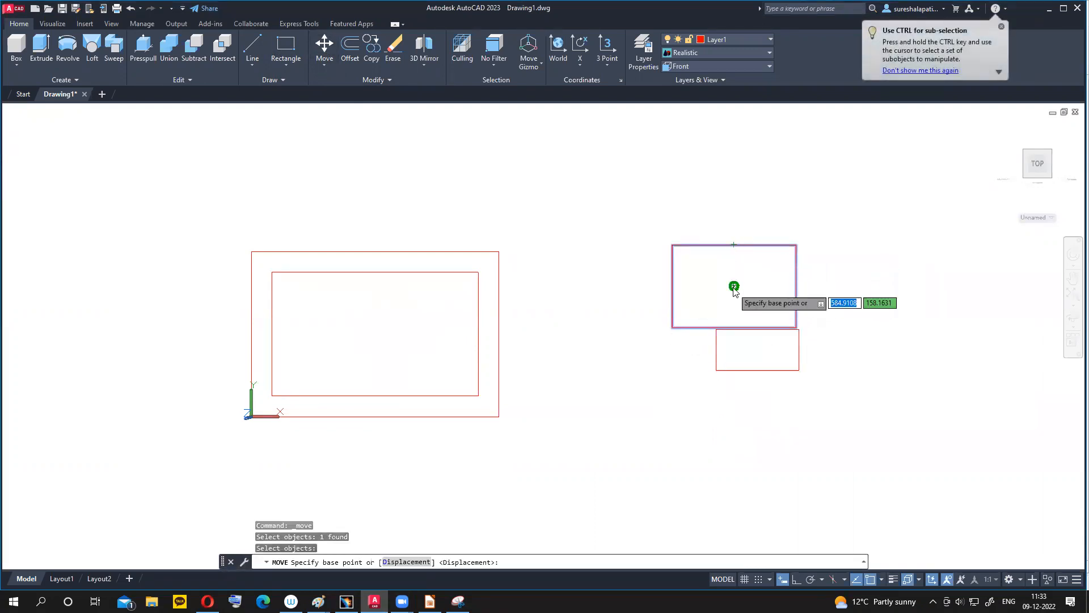
pyautogui.click(734, 289)
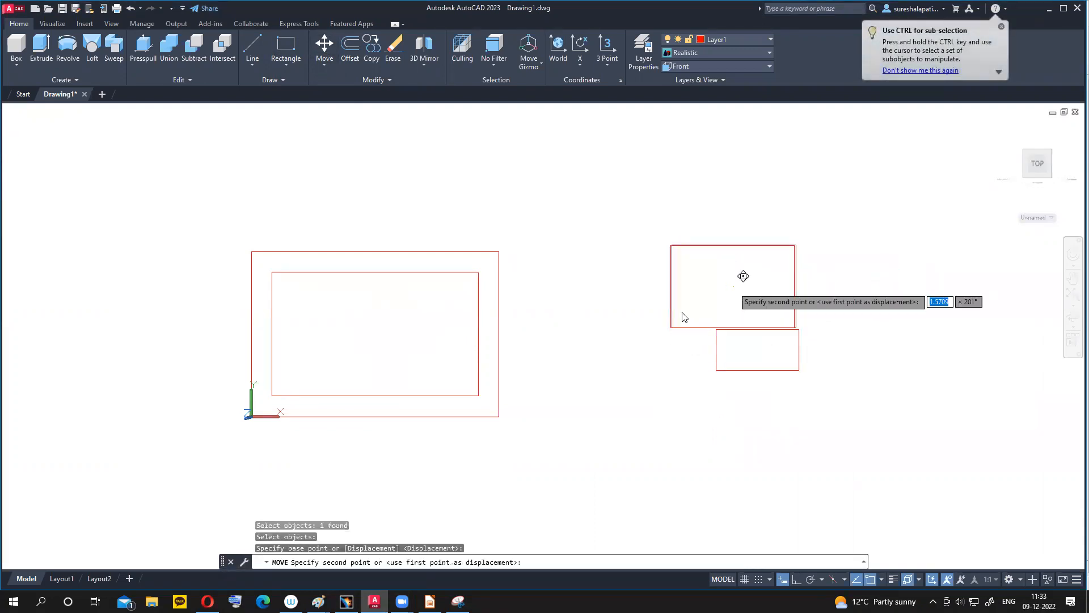
pyautogui.click(374, 336)
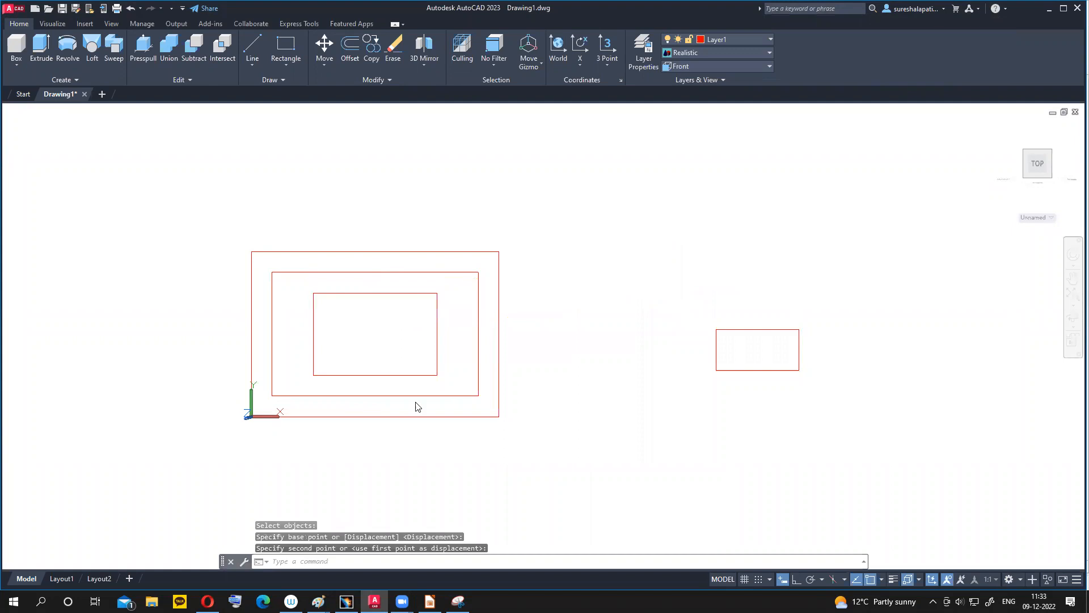
# - Move the 100 by 50 rectangle from its centre onto the common centre of the nested rectangles
pyautogui.click(756, 335)
pyautogui.press('Return')
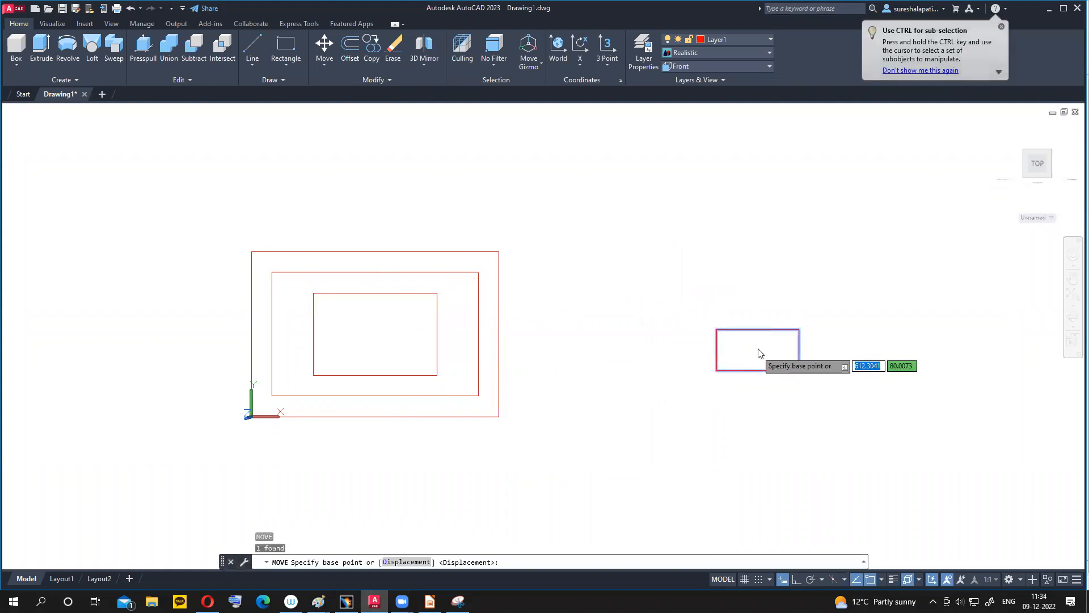
pyautogui.click(758, 349)
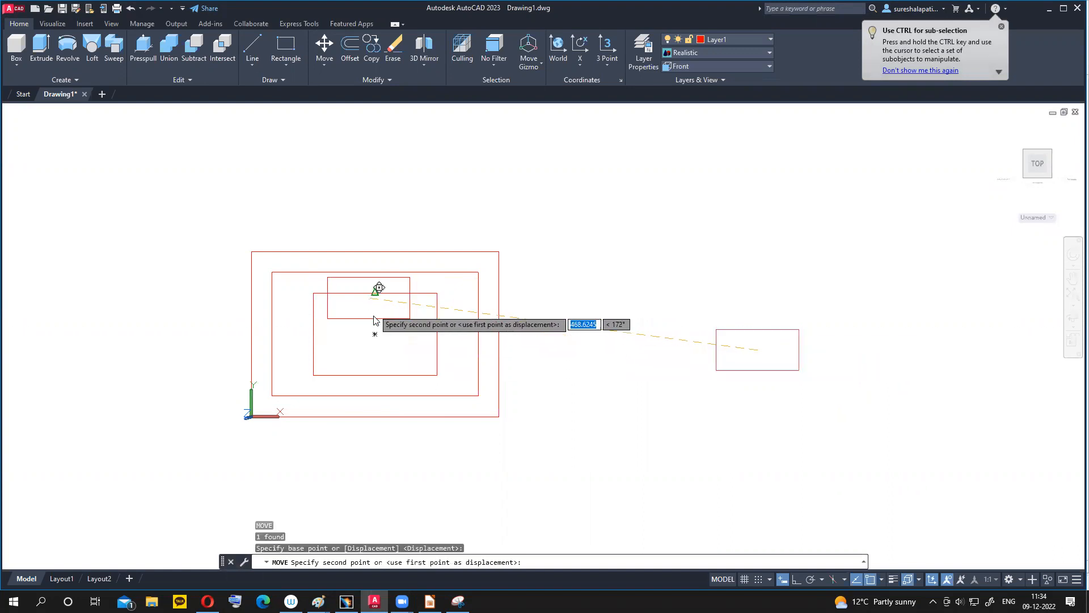
pyautogui.click(375, 335)
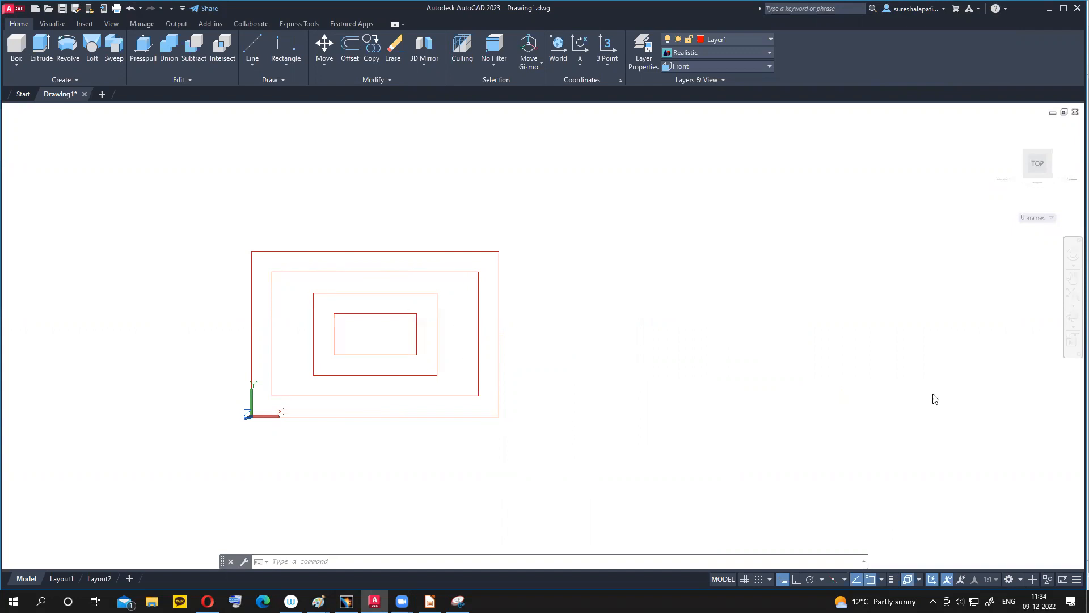
# - In a 3D view with Ortho on and object snap off, move the 250 by 150 rectangle from its centre 50 units along negative Z
pyautogui.click(1072, 317)
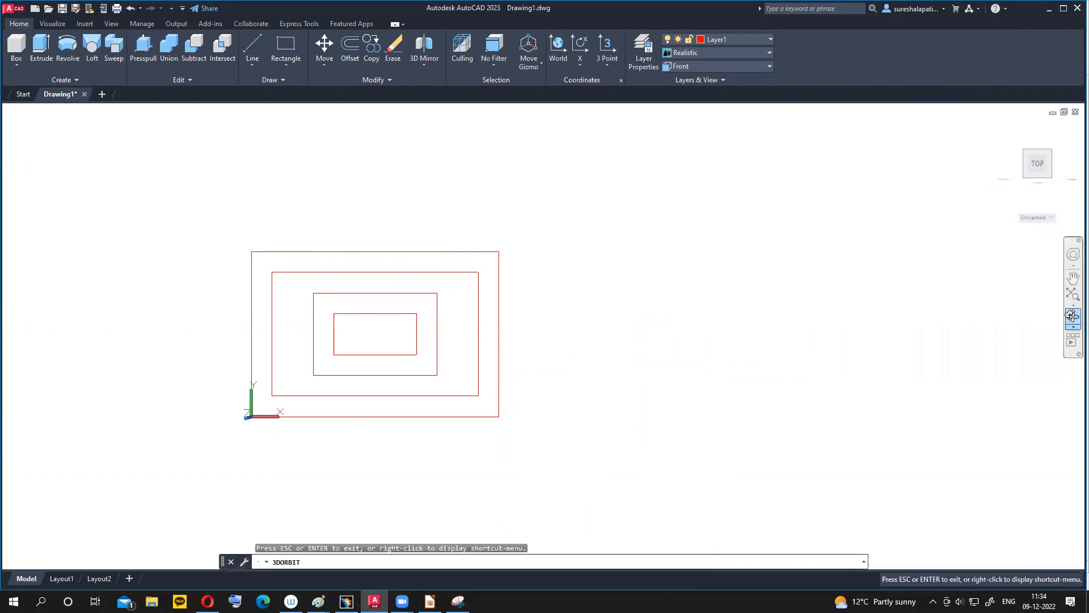
pyautogui.moveTo(544, 314); pyautogui.dragTo(460, 372)
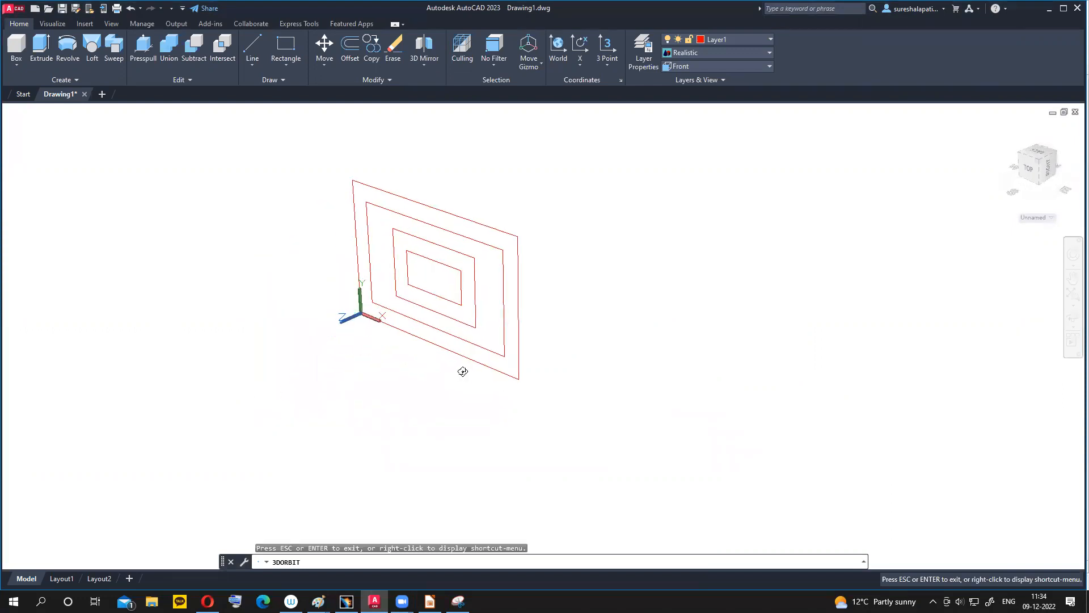
pyautogui.moveTo(540, 416); pyautogui.dragTo(515, 454, button='middle')
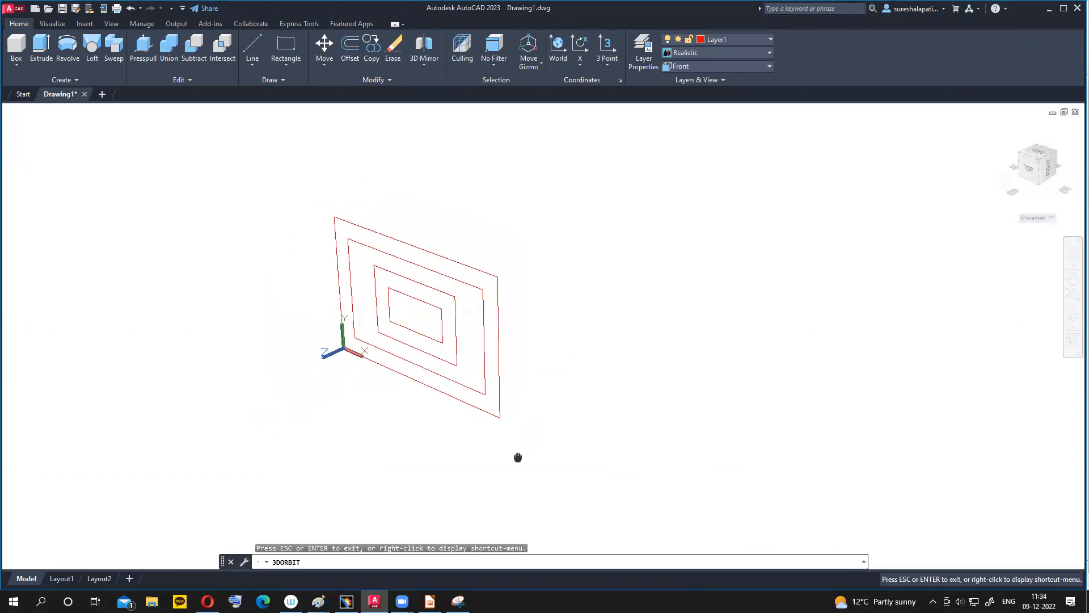
pyautogui.click(768, 68)
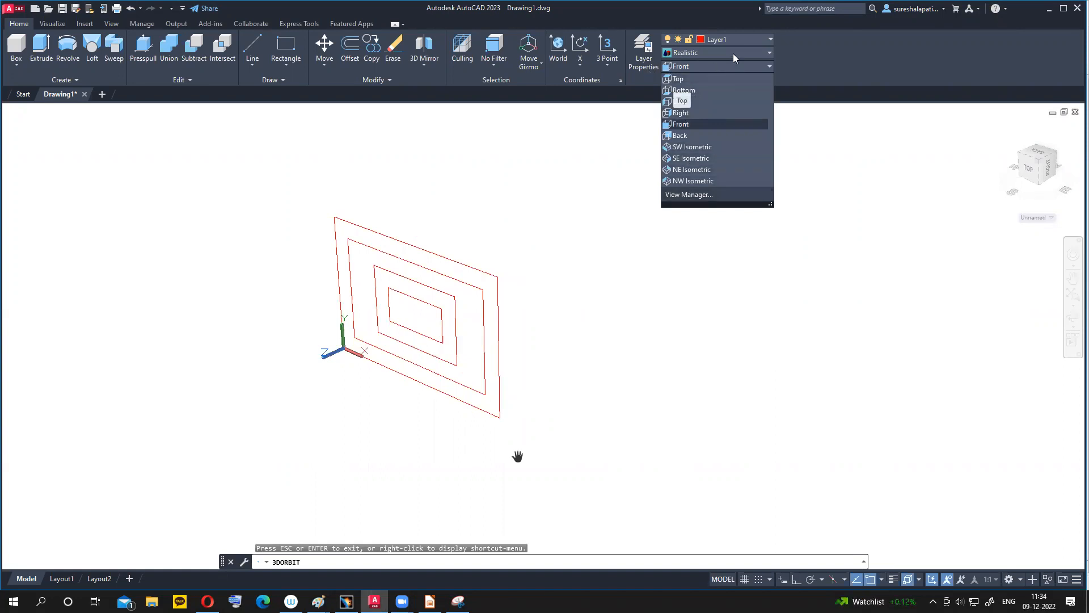
pyautogui.click(827, 51)
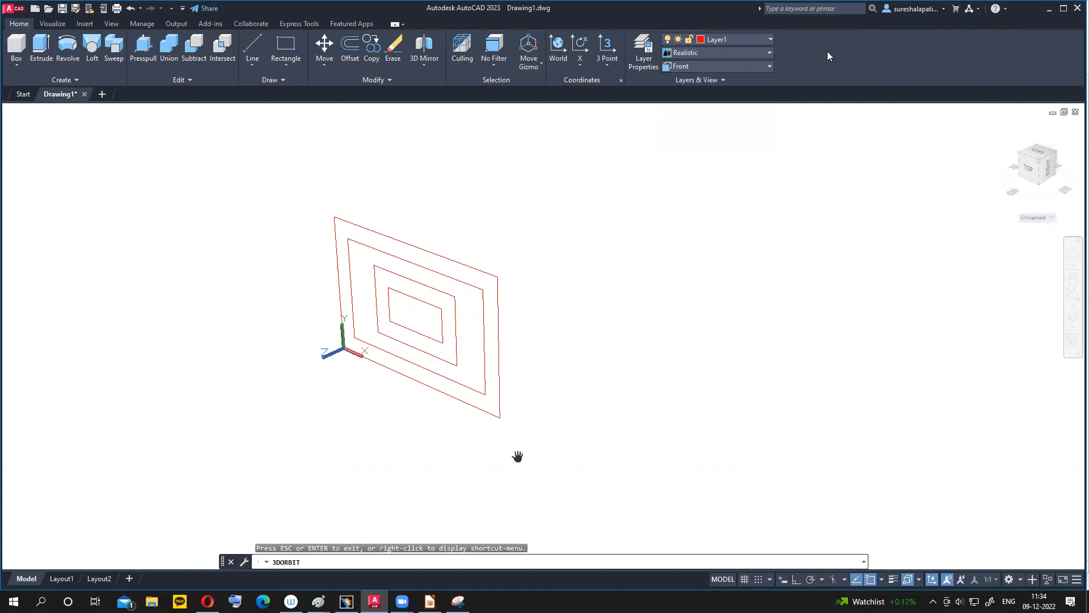
pyautogui.press('Escape')
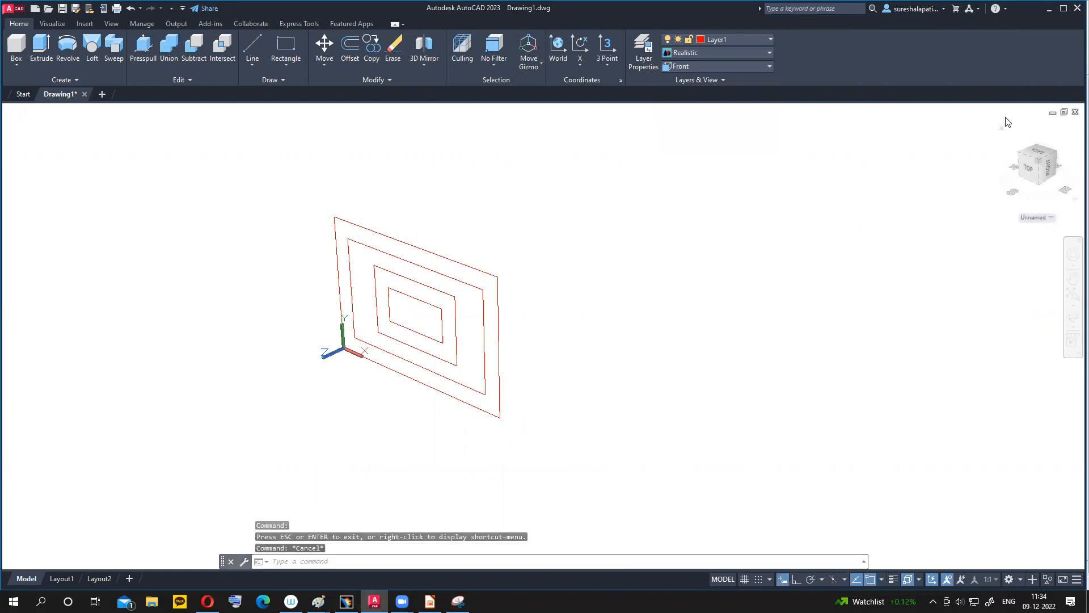
pyautogui.moveTo(1004, 124)
pyautogui.keyDown('shift'); pyautogui.mouseDown(button='middle')
pyautogui.moveTo(773, 297)
pyautogui.moveTo(726, 395)
pyautogui.mouseUp(button='middle'); pyautogui.keyUp('shift')
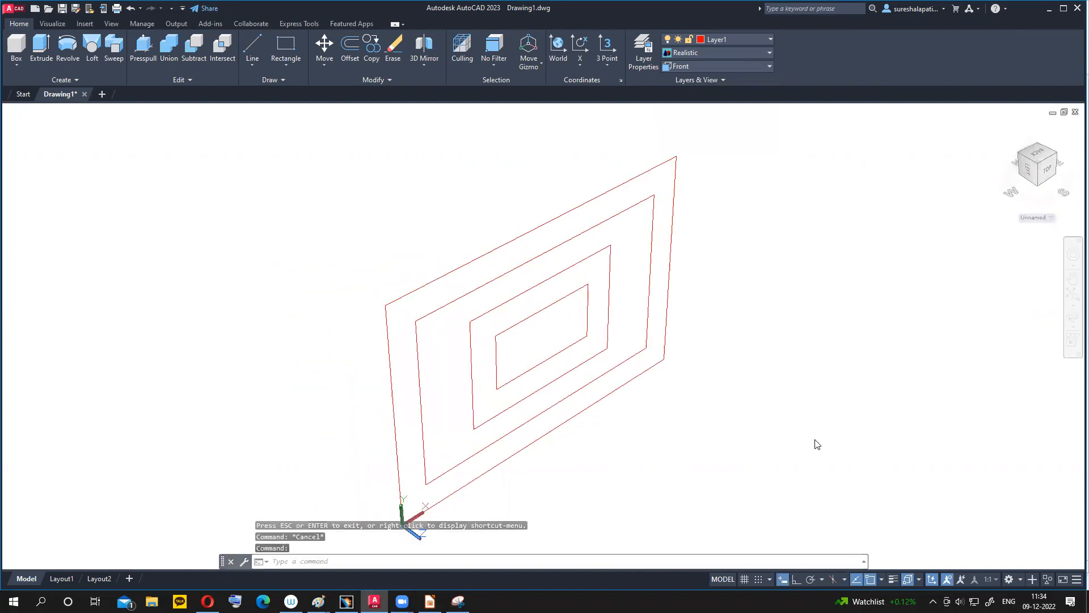
pyautogui.scroll(-2, 815, 445)
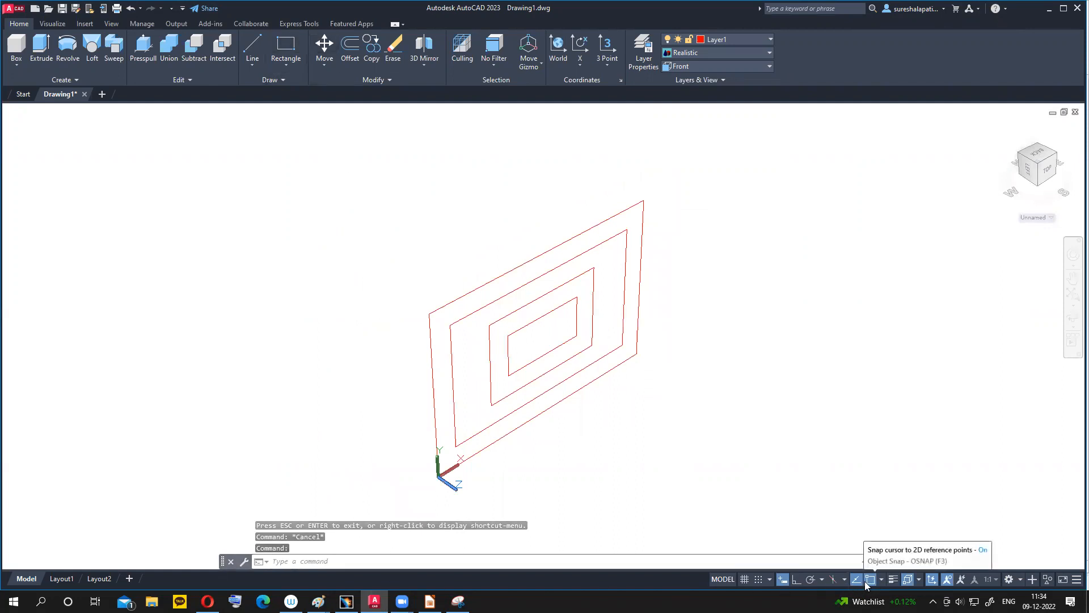
pyautogui.click(796, 579)
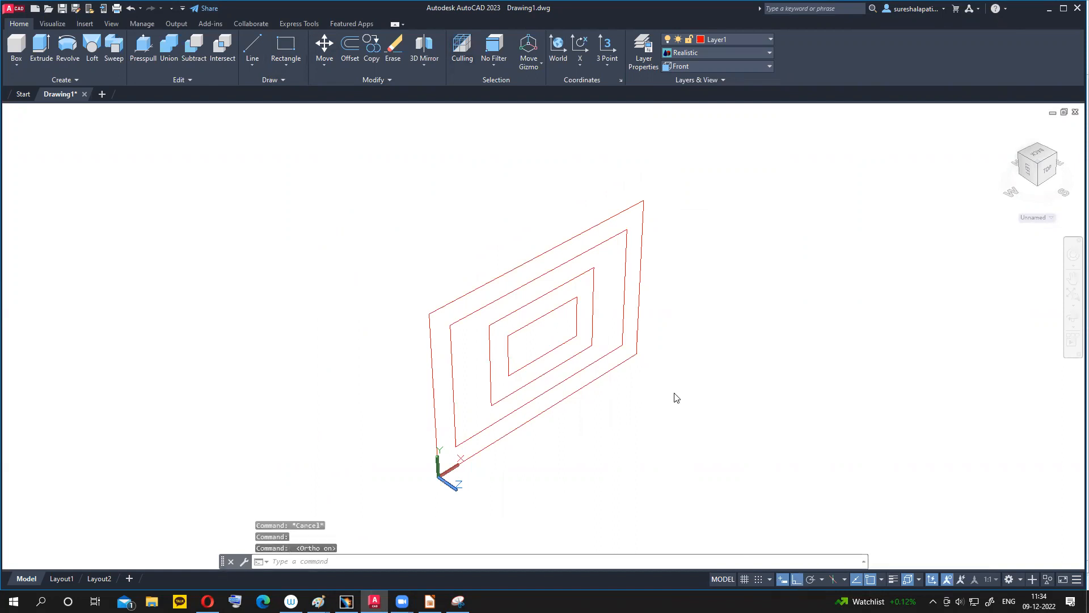
pyautogui.click(324, 46)
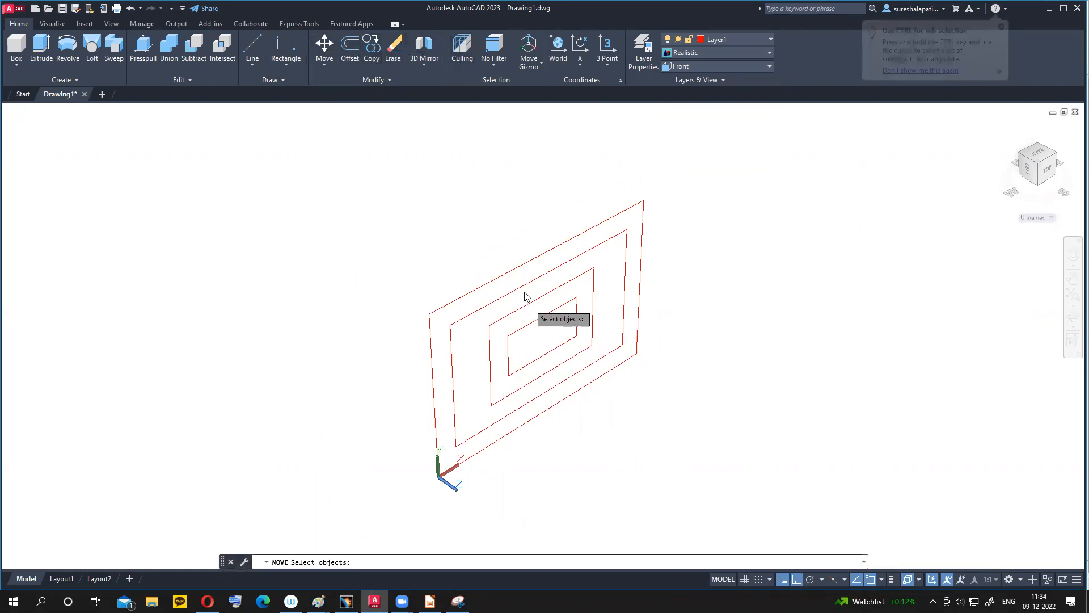
pyautogui.click(526, 288)
pyautogui.press('Return')
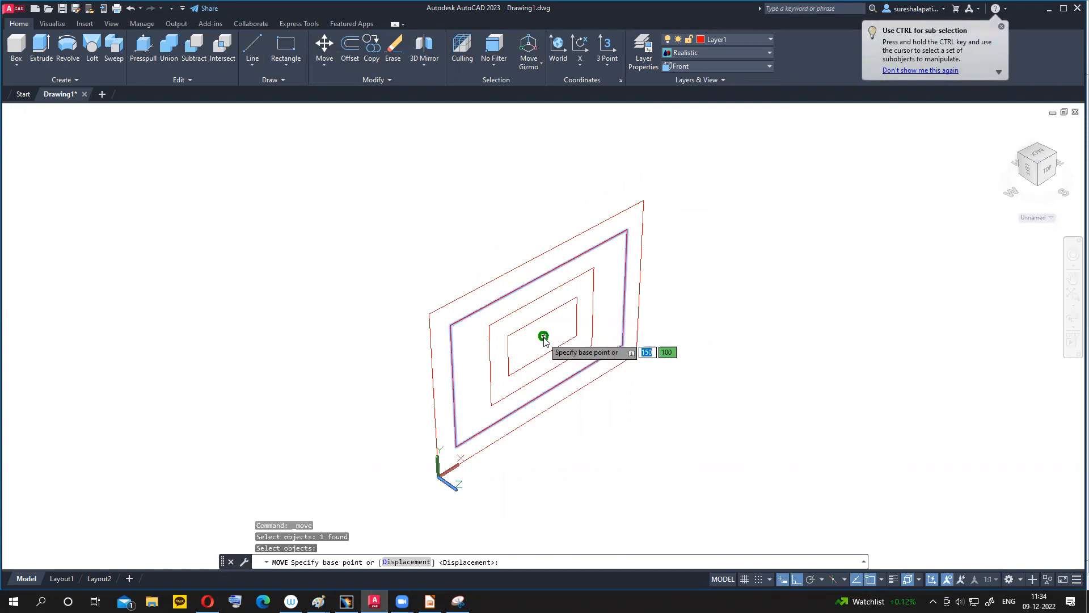
pyautogui.click(543, 337)
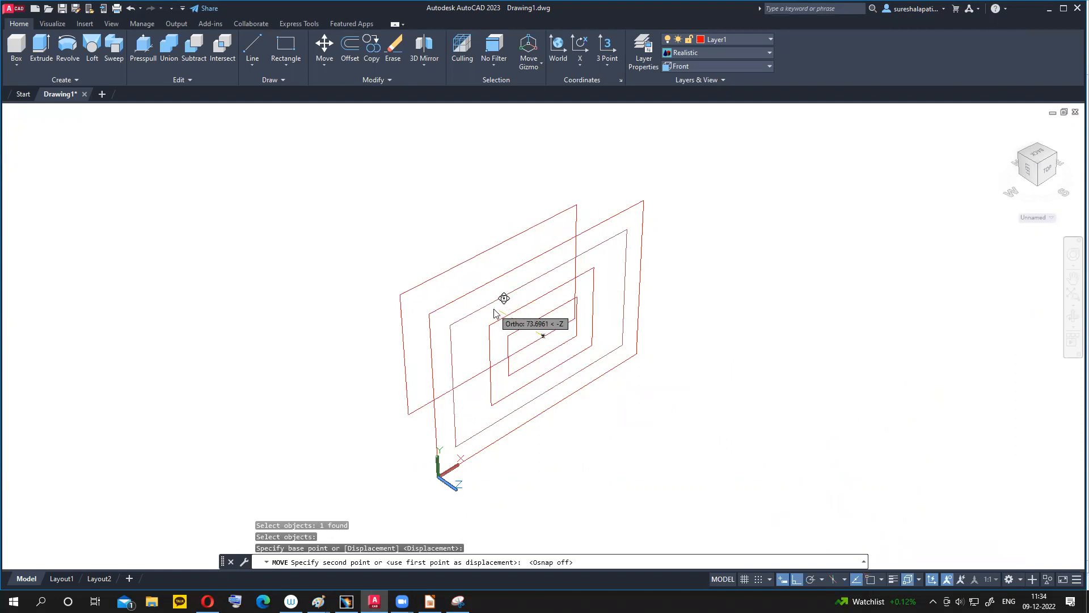
pyautogui.write('50')
pyautogui.press('Return')
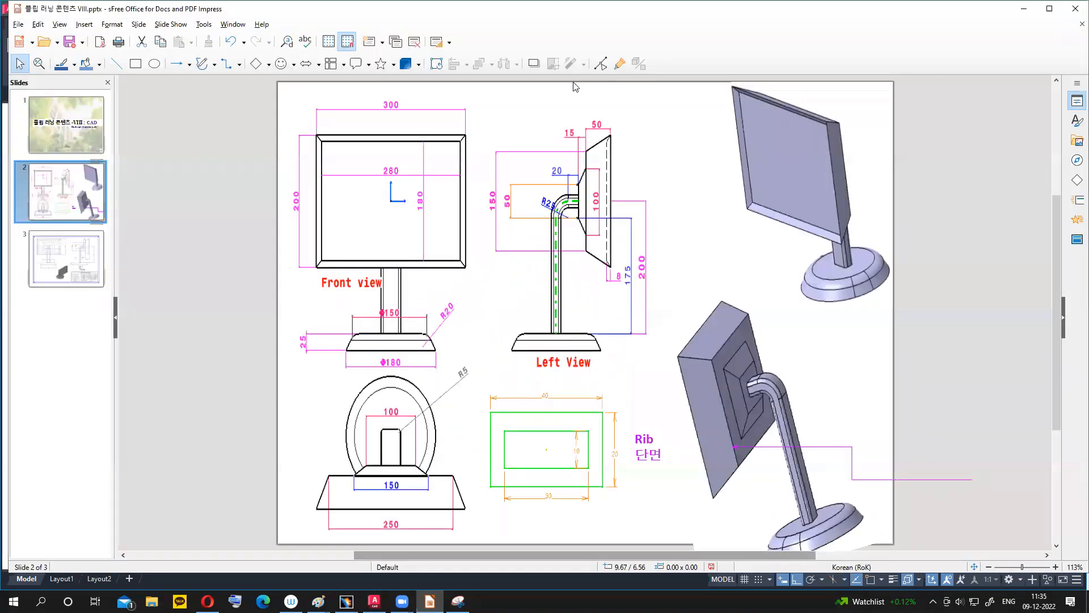
# - Back in AutoCAD, move the 150 by 100 rectangle from its snapped centre 50 units along negative Z with object snap off
pyautogui.moveTo(610, 134); pyautogui.dragTo(608, 117)
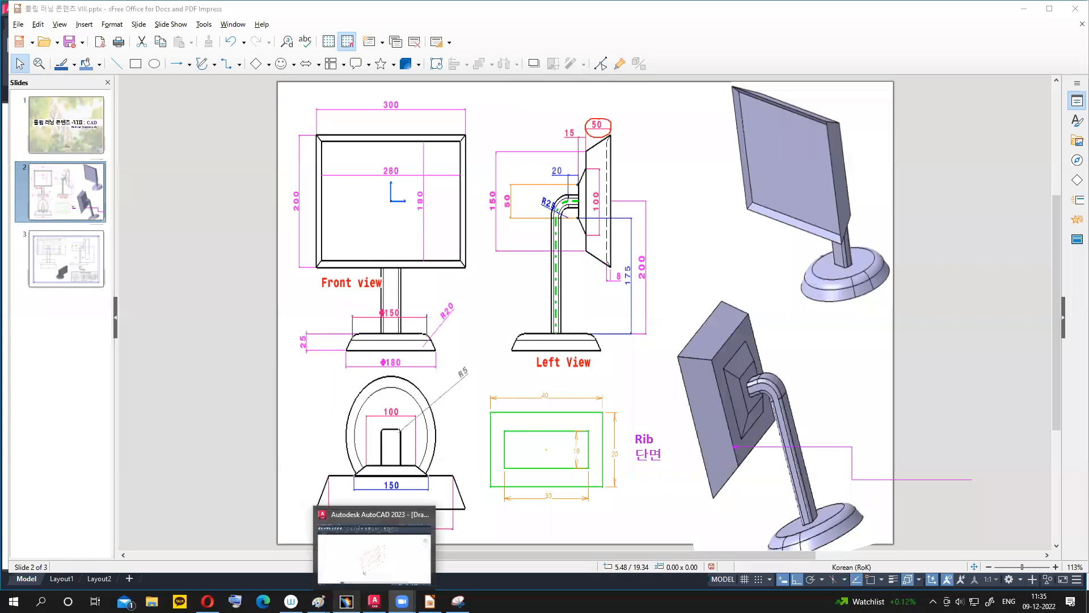
pyautogui.click(374, 601)
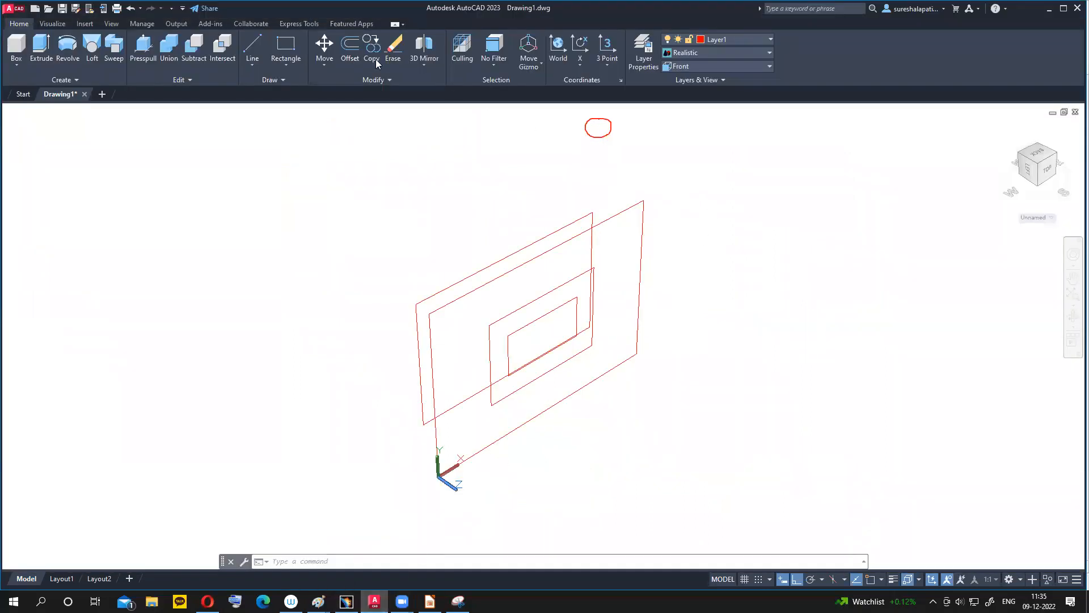
pyautogui.click(324, 46)
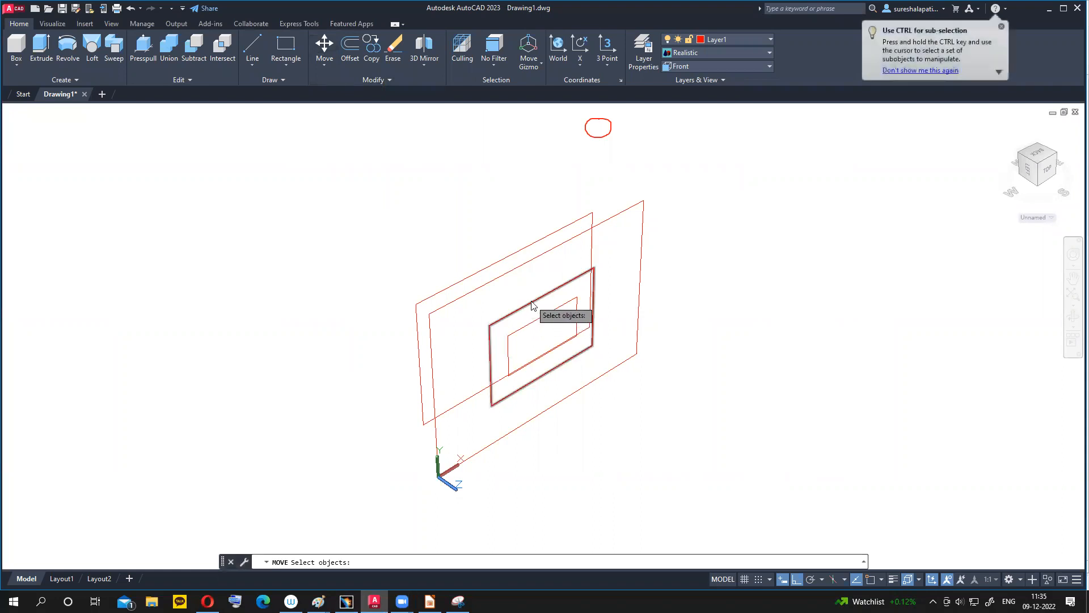
pyautogui.click(532, 305)
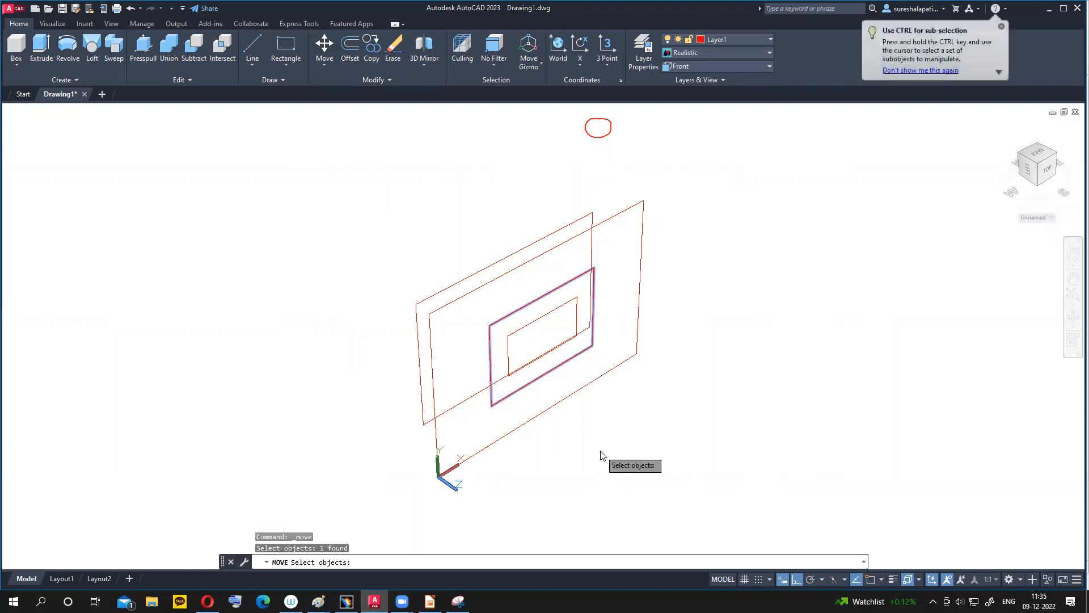
pyautogui.press('Return')
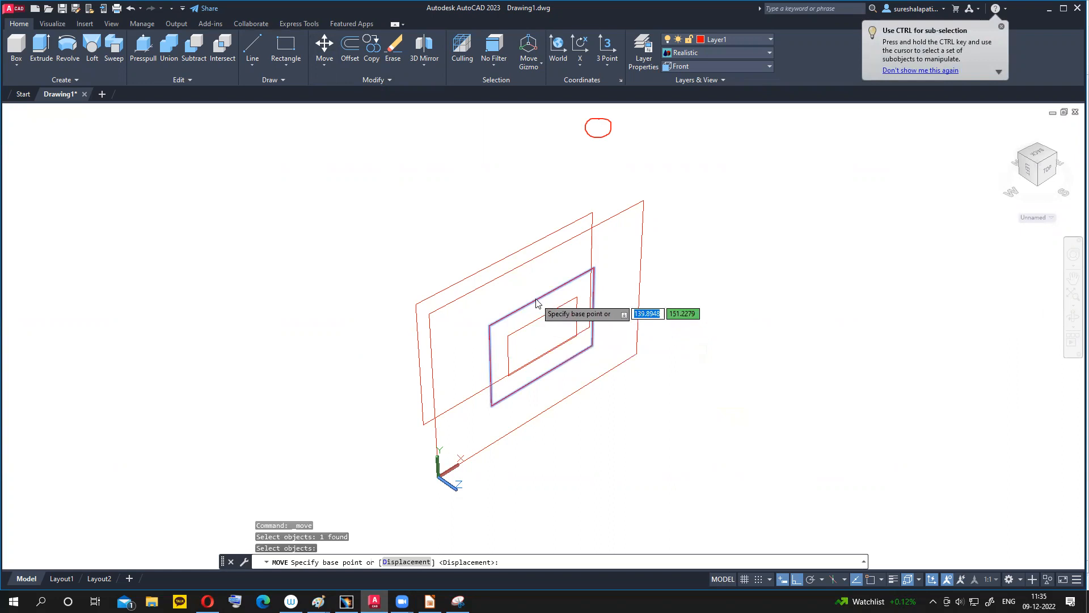
pyautogui.press('F3')
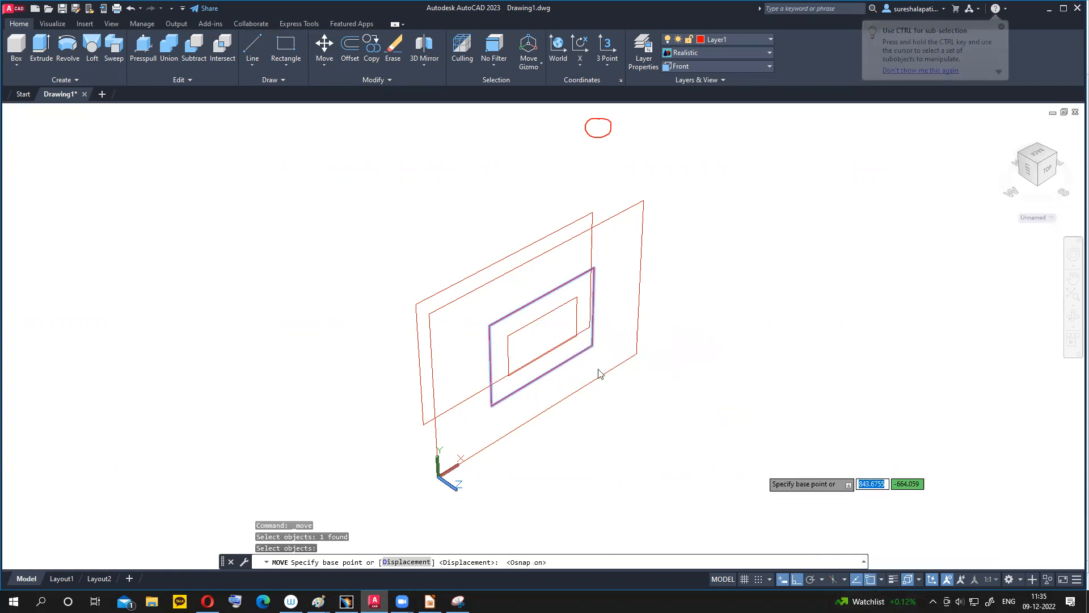
pyautogui.click(543, 336)
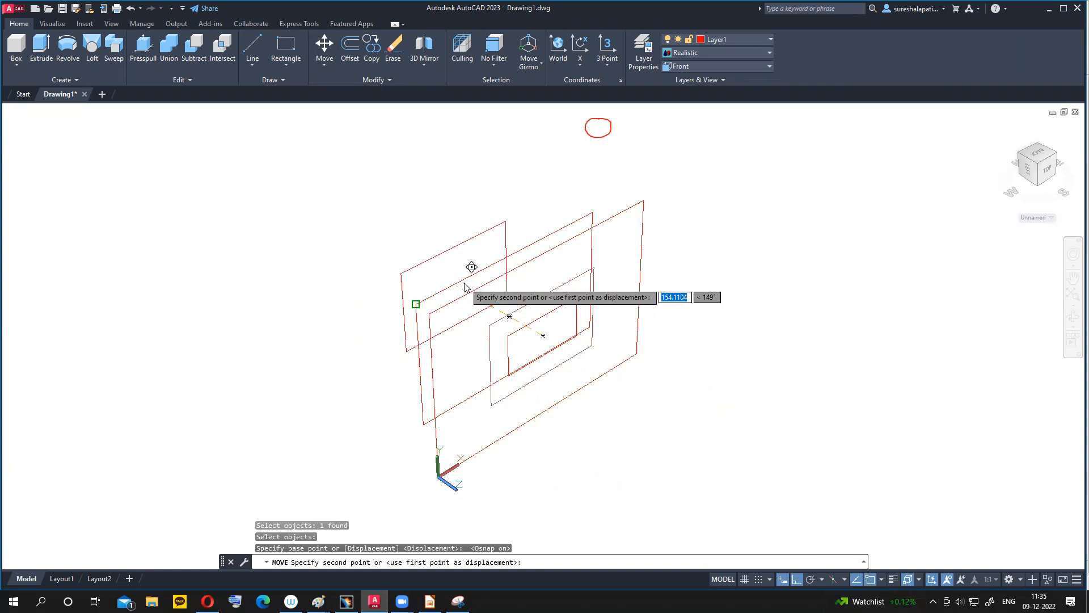
pyautogui.click(858, 579)
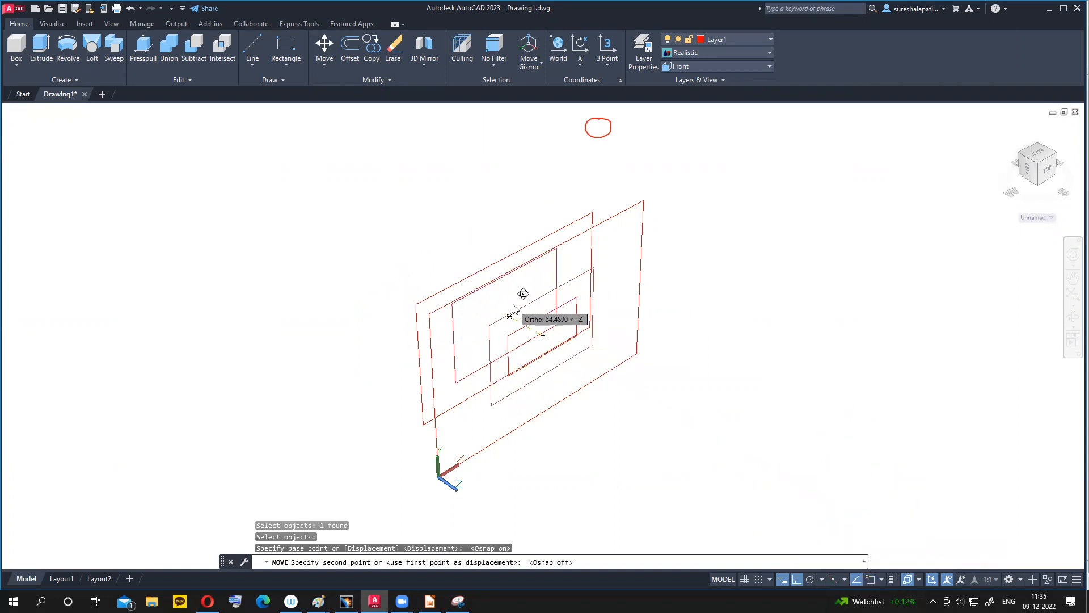
pyautogui.write('50')
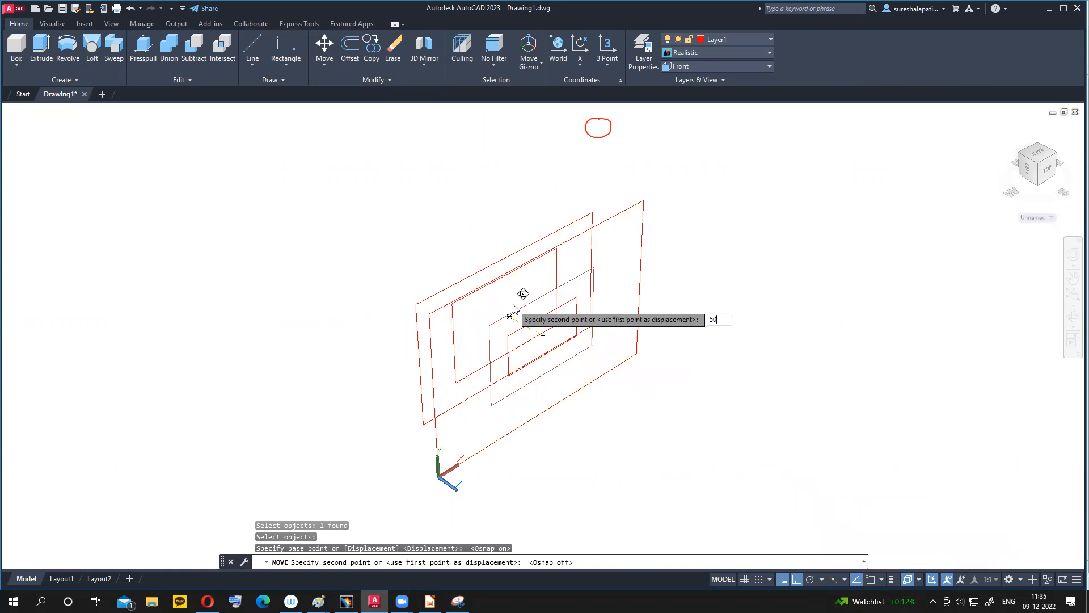
pyautogui.press('Return')
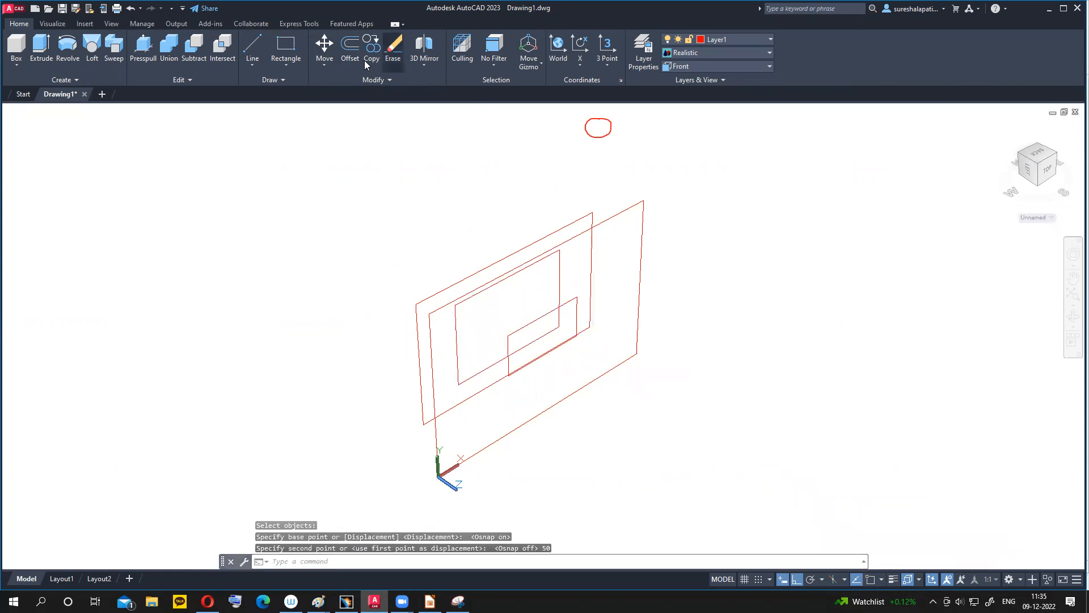
# - Check the depth dimensions on the reference slide and move the 100 by 50 rectangle from its centre 65 units along negative Z
pyautogui.click(324, 45)
pyautogui.click(544, 317)
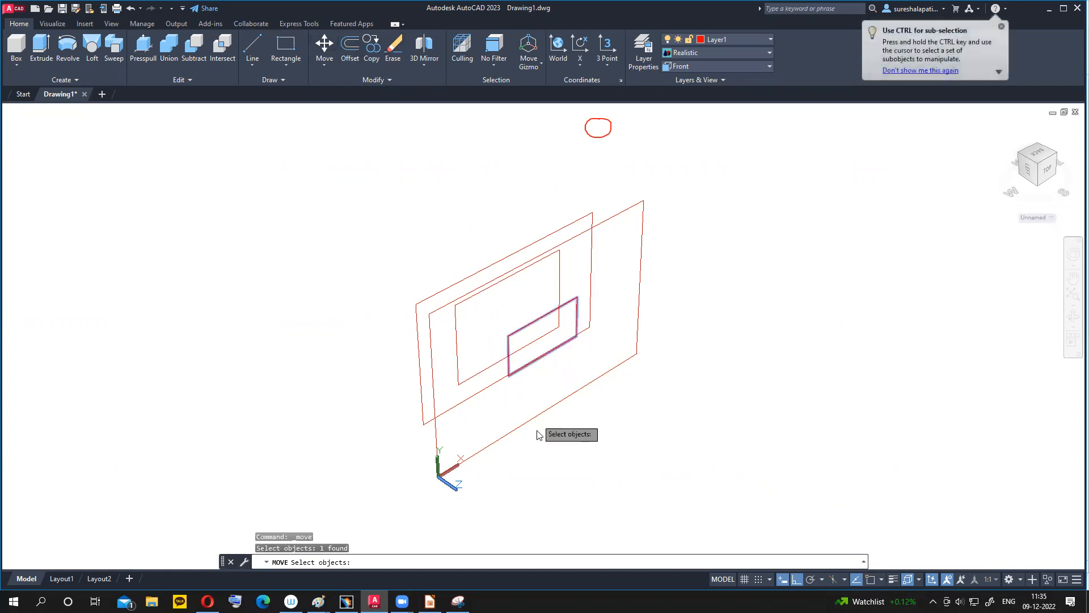
pyautogui.press('Return')
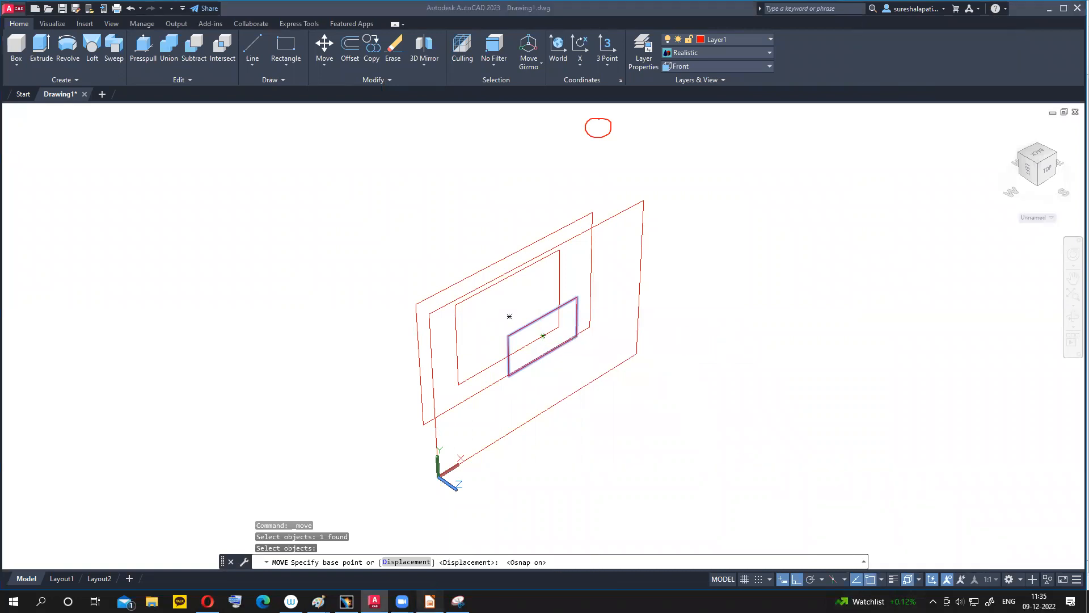
pyautogui.click(429, 601)
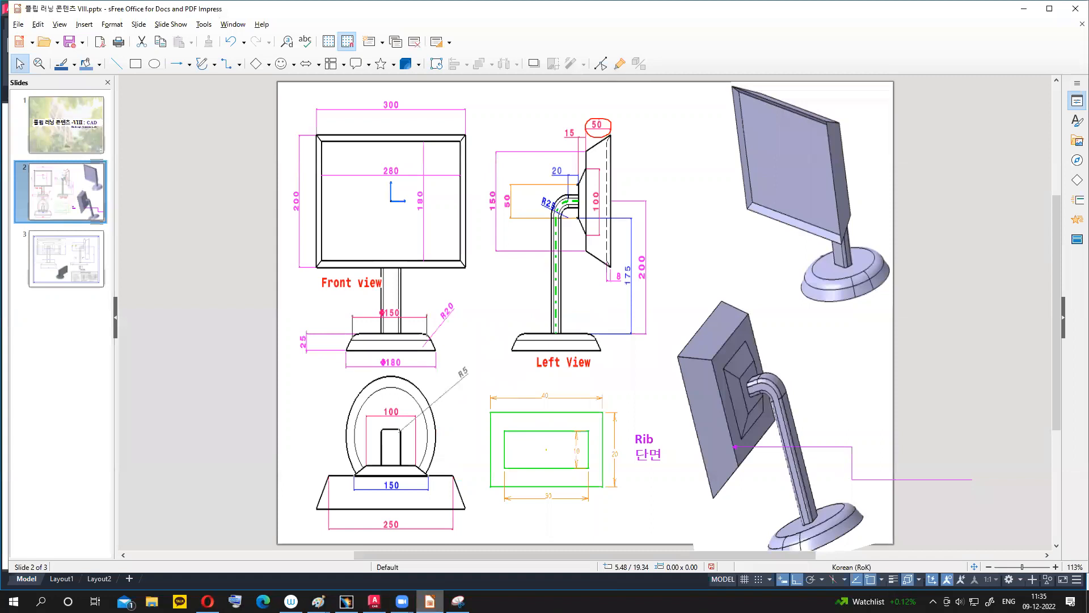
pyautogui.moveTo(572, 143); pyautogui.dragTo(581, 141)
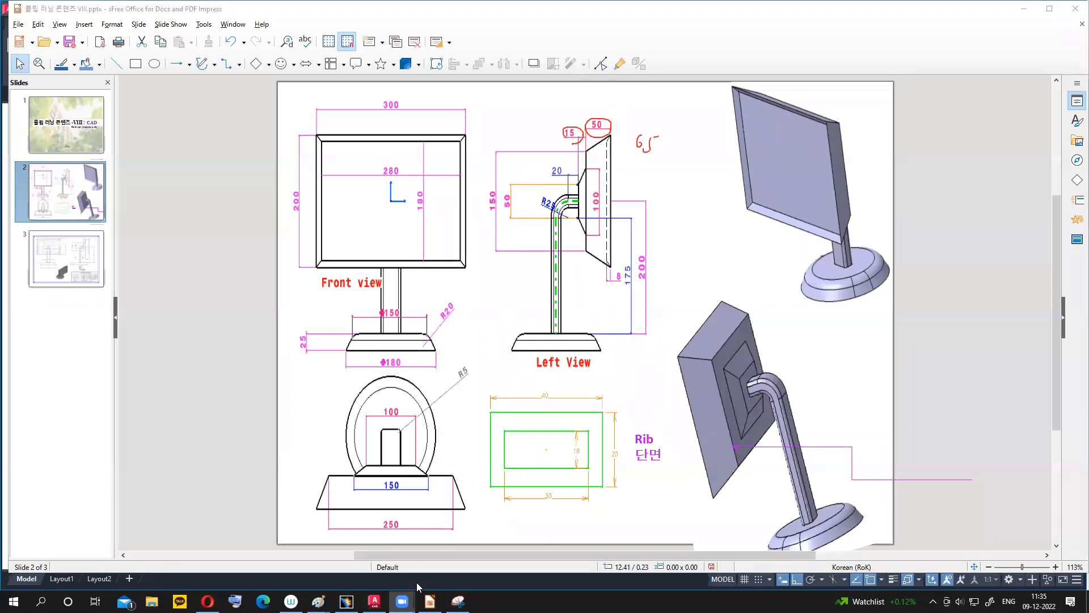
pyautogui.click(374, 601)
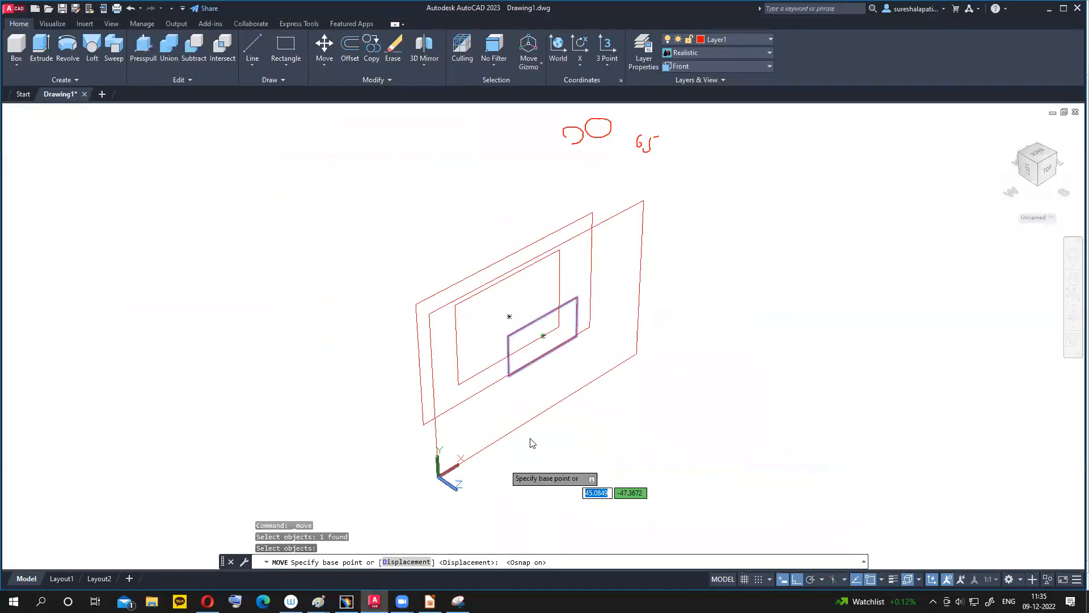
pyautogui.click(543, 336)
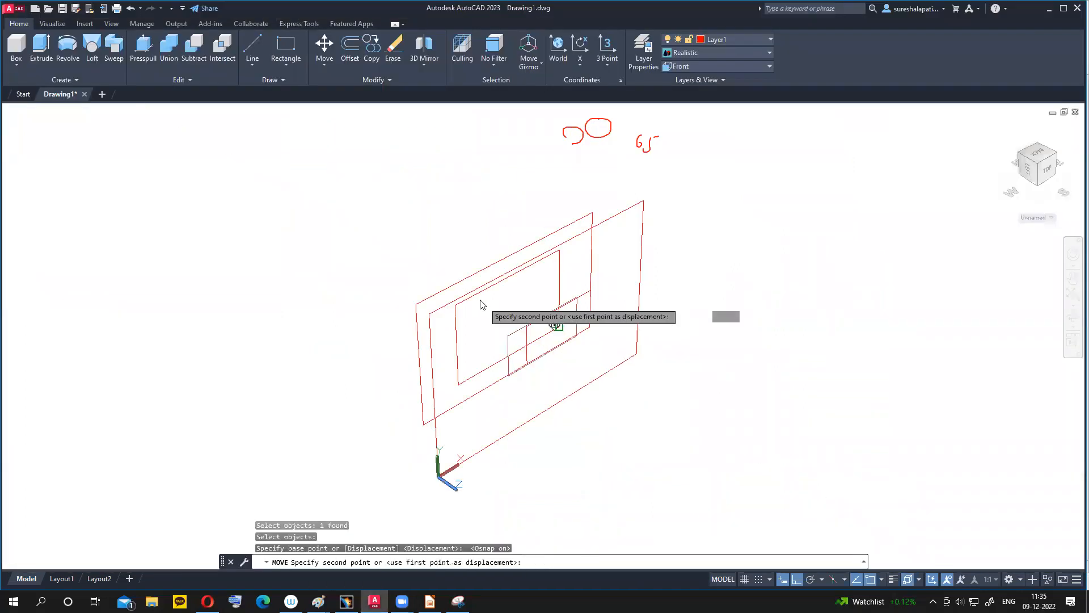
pyautogui.click(870, 580)
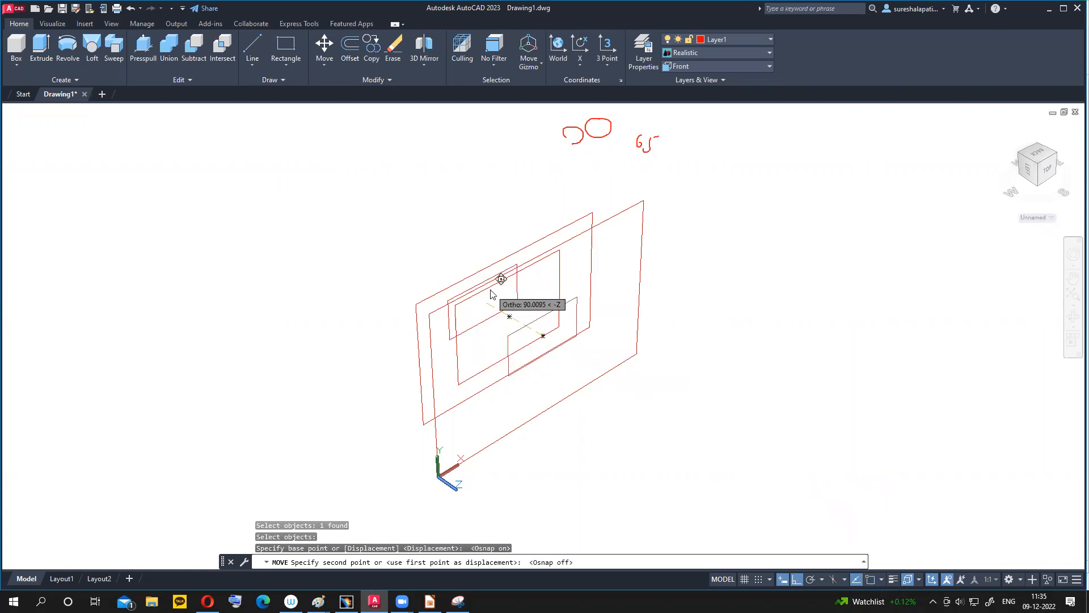
pyautogui.write('65')
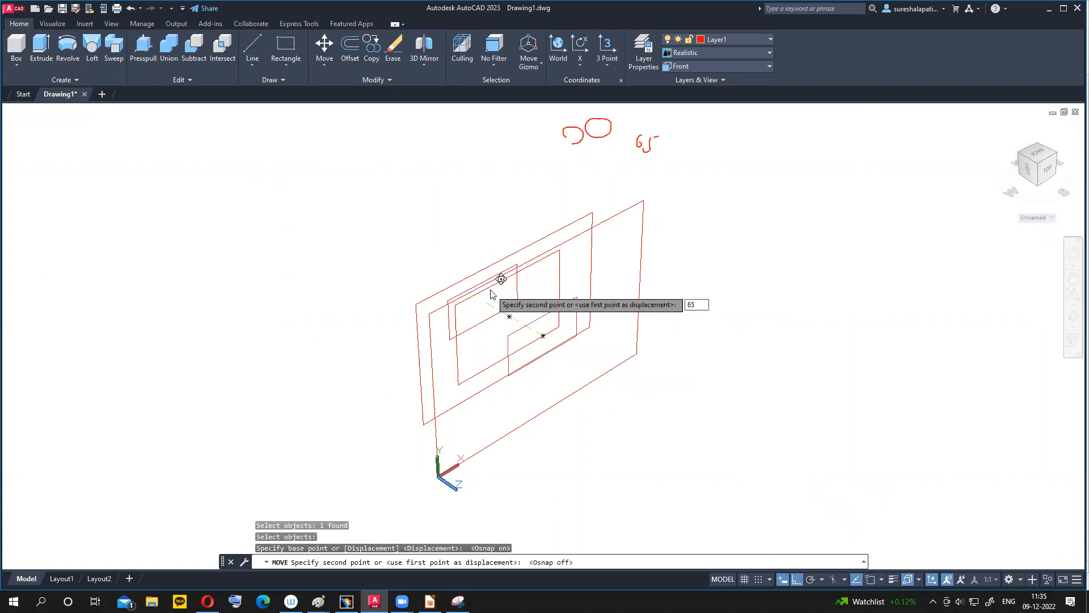
pyautogui.press('Return')
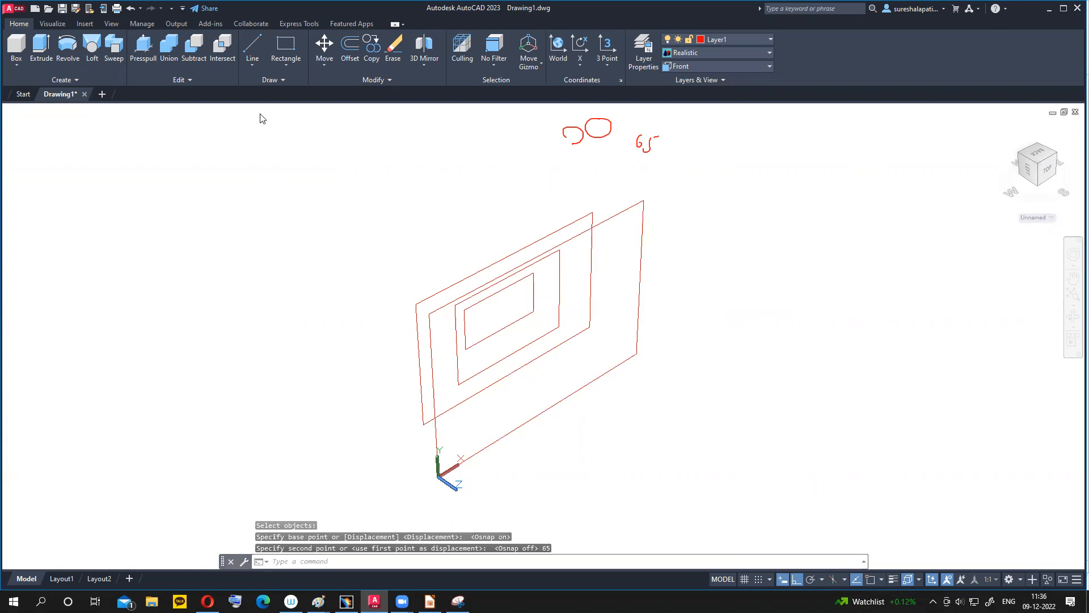
# - Loft a solid from the 300 by 200 rectangle to the 250 by 150 rectangle using cross sections only
pyautogui.click(92, 48)
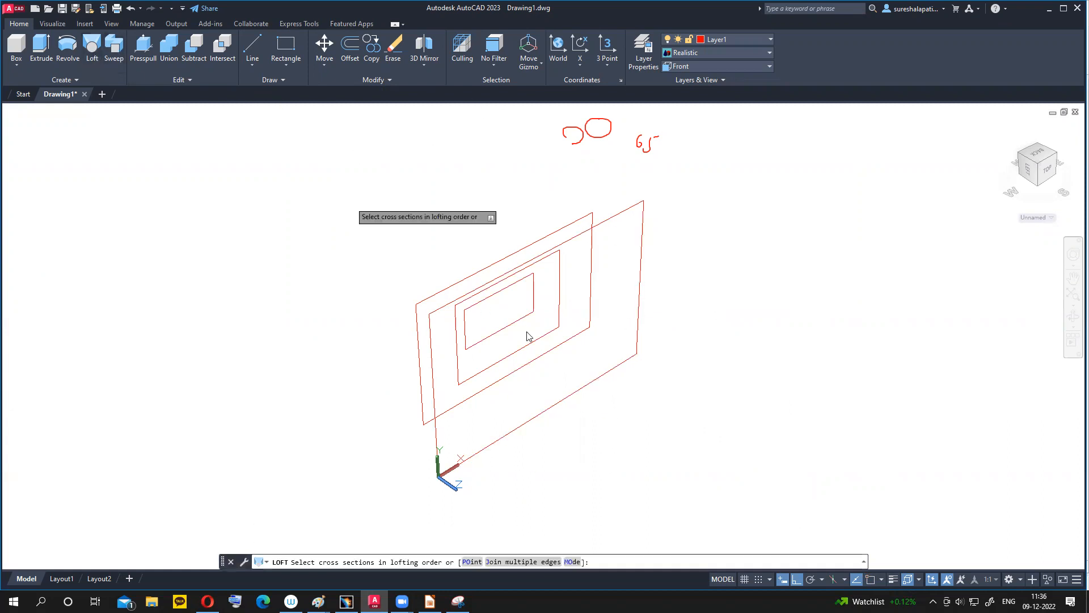
pyautogui.click(606, 386)
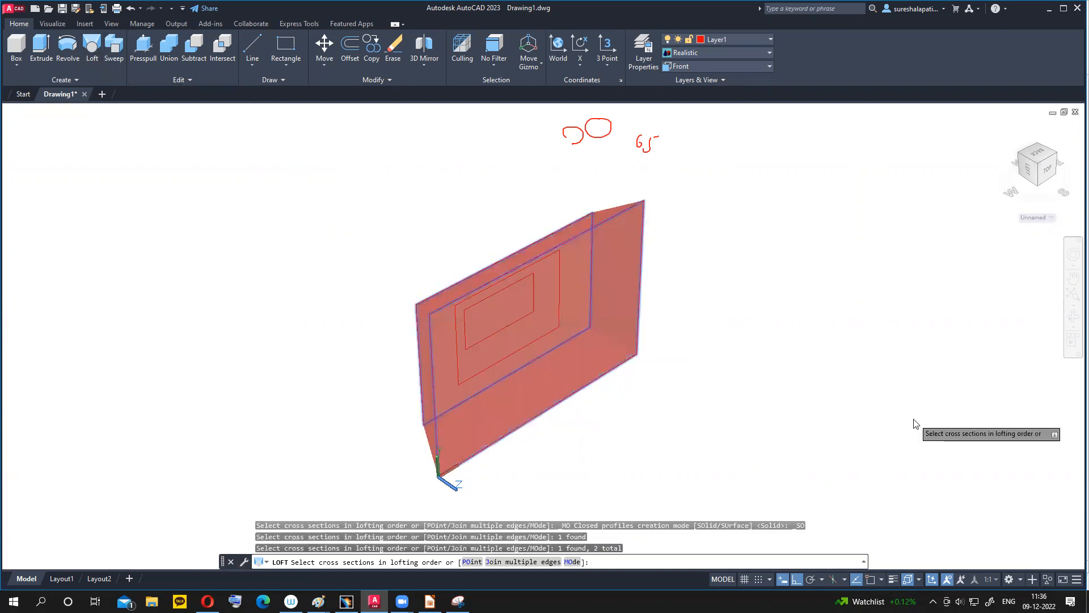
pyautogui.press('Return')
pyautogui.press('Return')
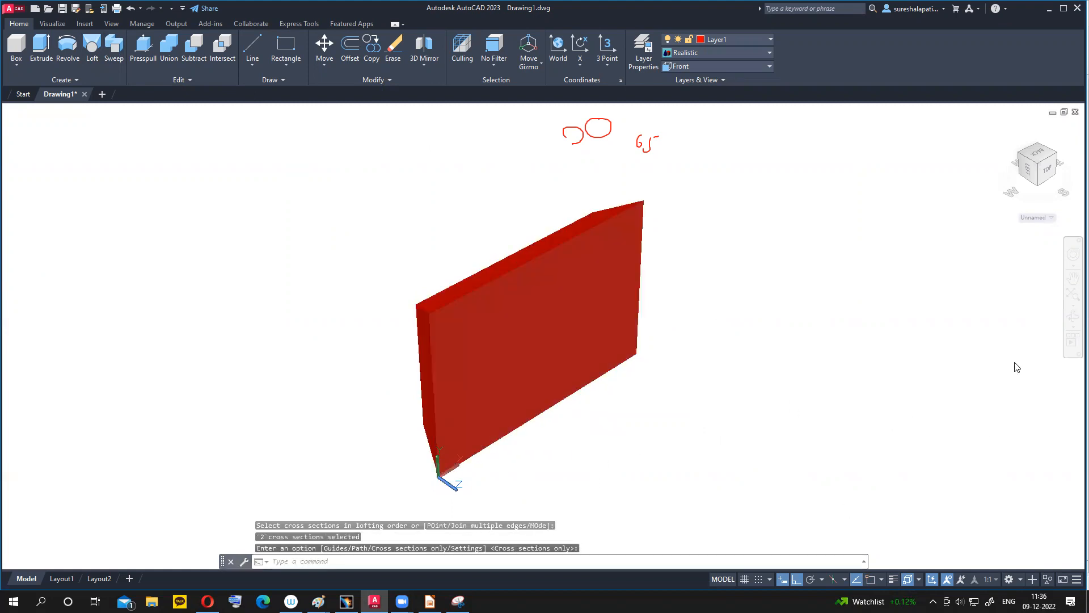
# - Assign the lofted solid to layer 0
pyautogui.moveTo(791, 404)
pyautogui.keyDown('shift'); pyautogui.mouseDown(button='middle')
pyautogui.moveTo(778, 312)
pyautogui.moveTo(797, 359)
pyautogui.moveTo(760, 356)
pyautogui.mouseUp(button='middle'); pyautogui.keyUp('shift')
pyautogui.press('Escape')
pyautogui.click(518, 320)
pyautogui.click(748, 40)
pyautogui.click(726, 50)
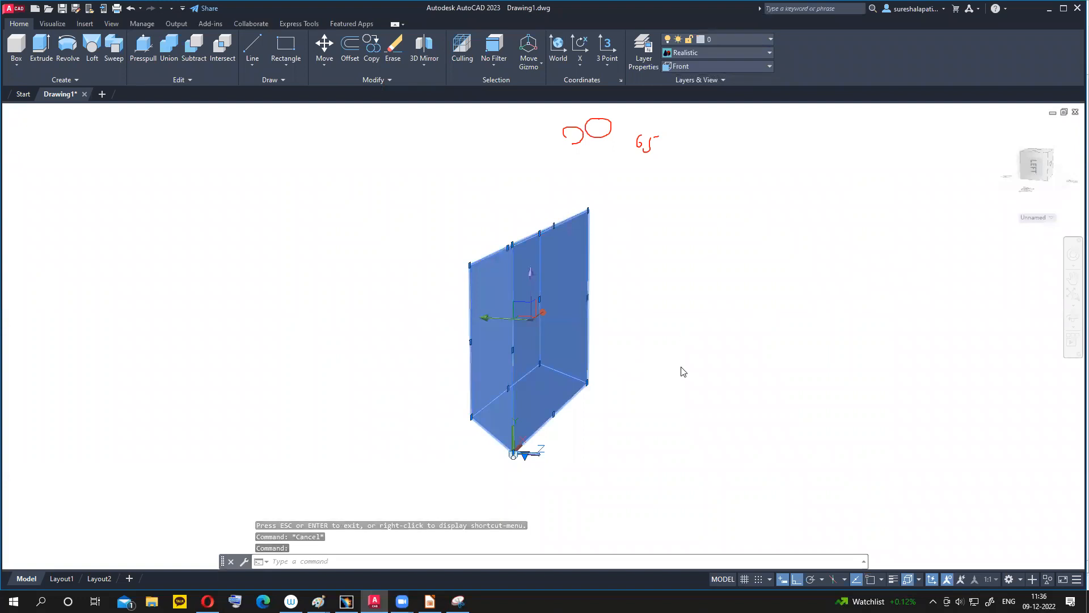
# - Move the lofted solid about 180 units along positive Z, away from the two smaller rectangles
pyautogui.keyDown('shift'); pyautogui.moveTo(685, 367); pyautogui.dragTo(686, 357, button='middle'); pyautogui.keyUp('shift')
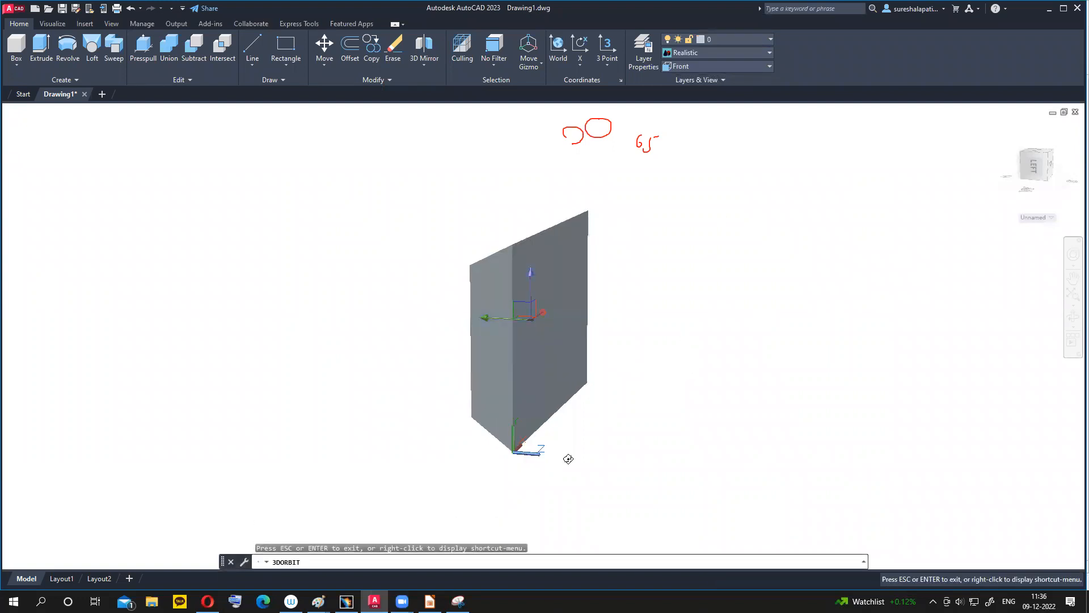
pyautogui.keyDown('shift'); pyautogui.moveTo(790, 295); pyautogui.dragTo(725, 299, button='middle'); pyautogui.keyUp('shift')
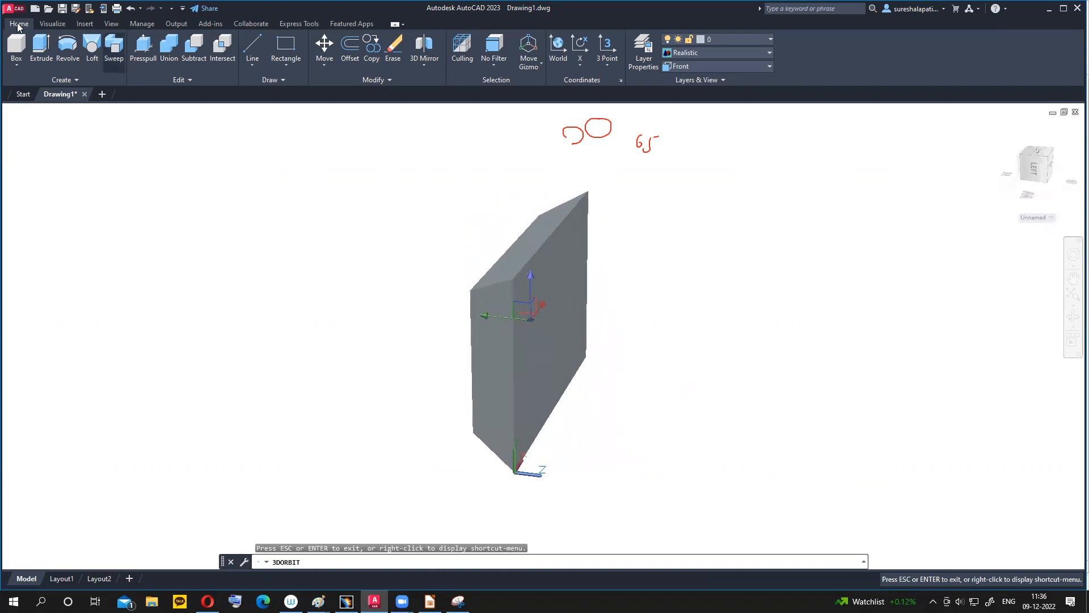
pyautogui.click(324, 46)
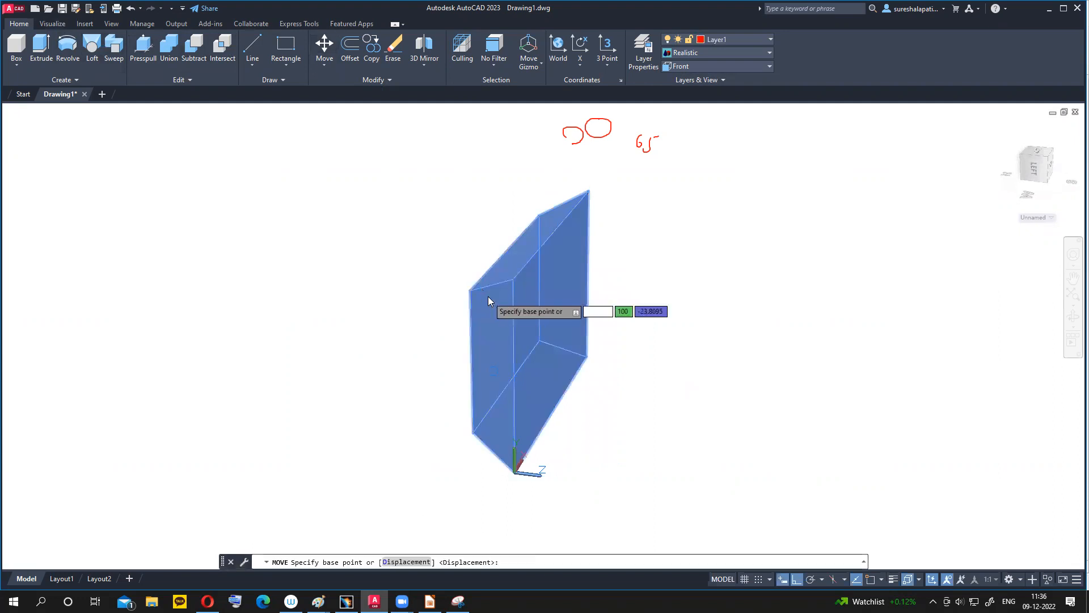
pyautogui.click(488, 297)
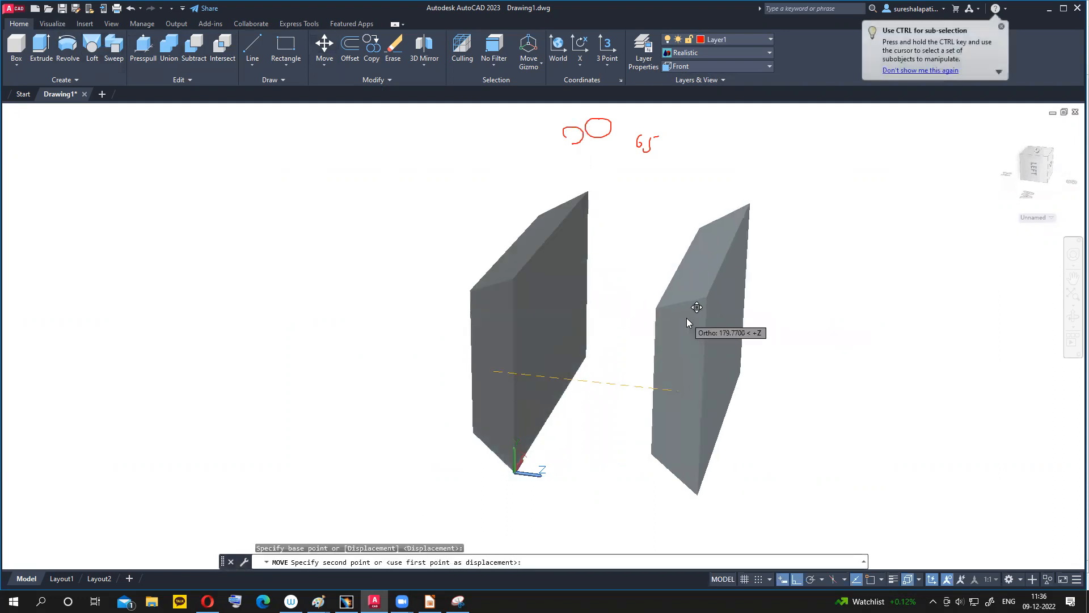
pyautogui.click(687, 317)
pyautogui.press('Return')
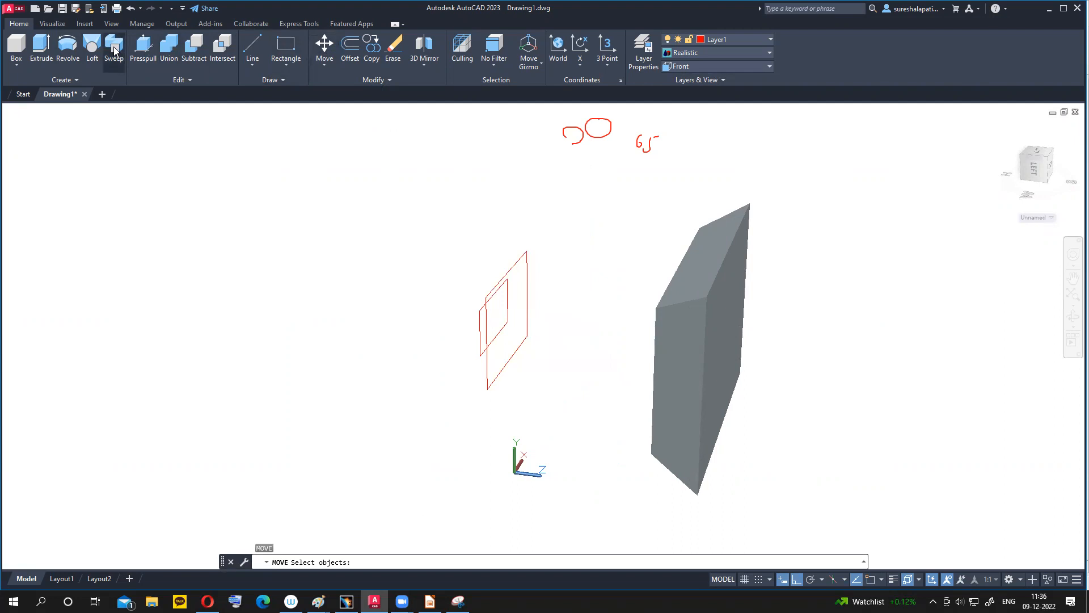
# - Try to loft the 150 by 100 rectangle to the 100 by 50 rectangle
pyautogui.click(90, 50)
pyautogui.click(504, 369)
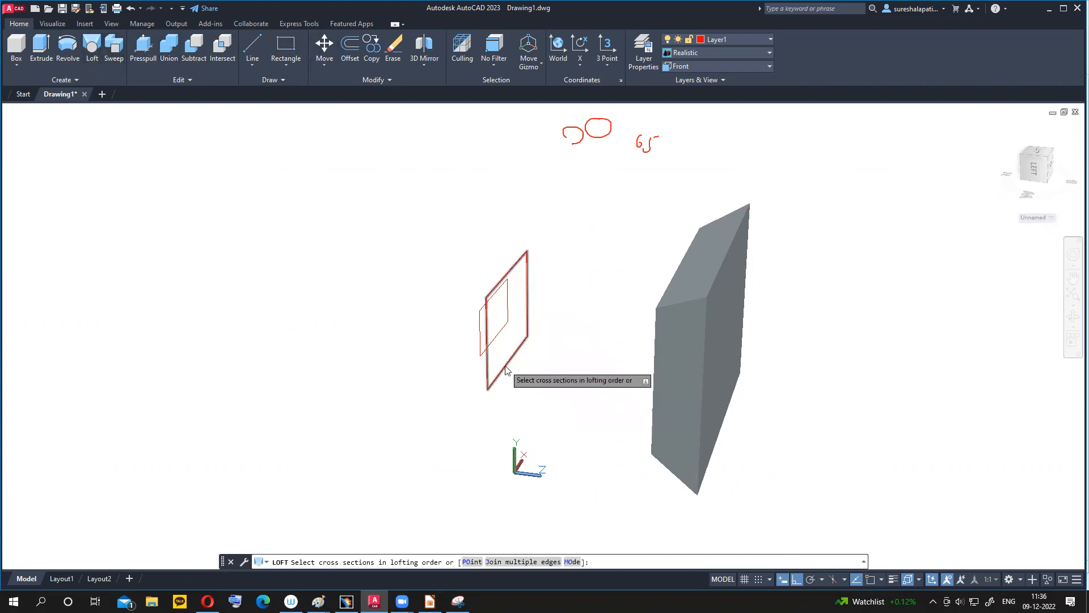
pyautogui.press('Return')
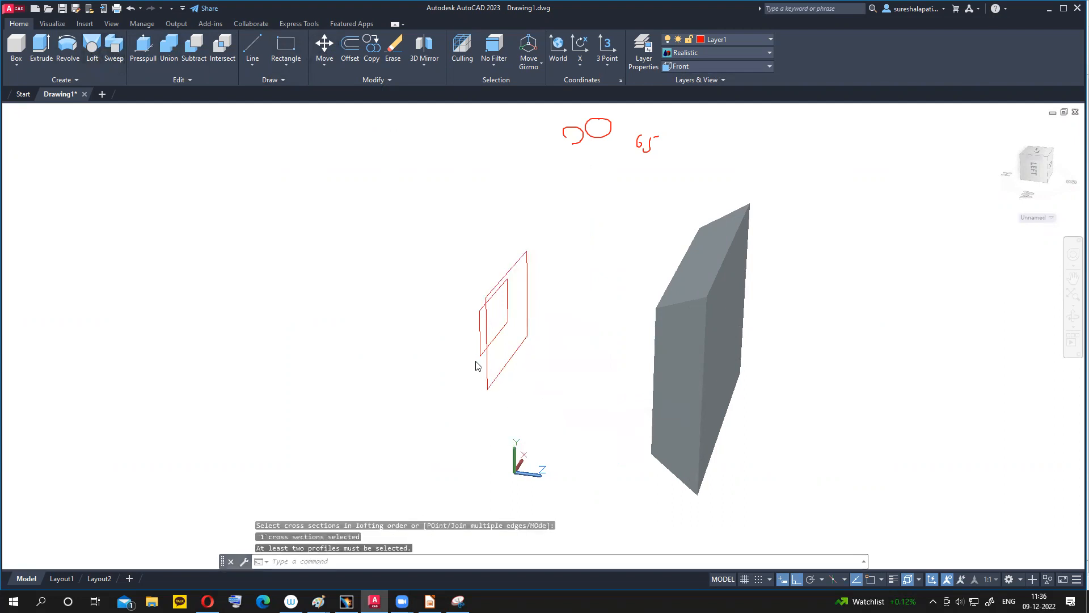
pyautogui.click(479, 358)
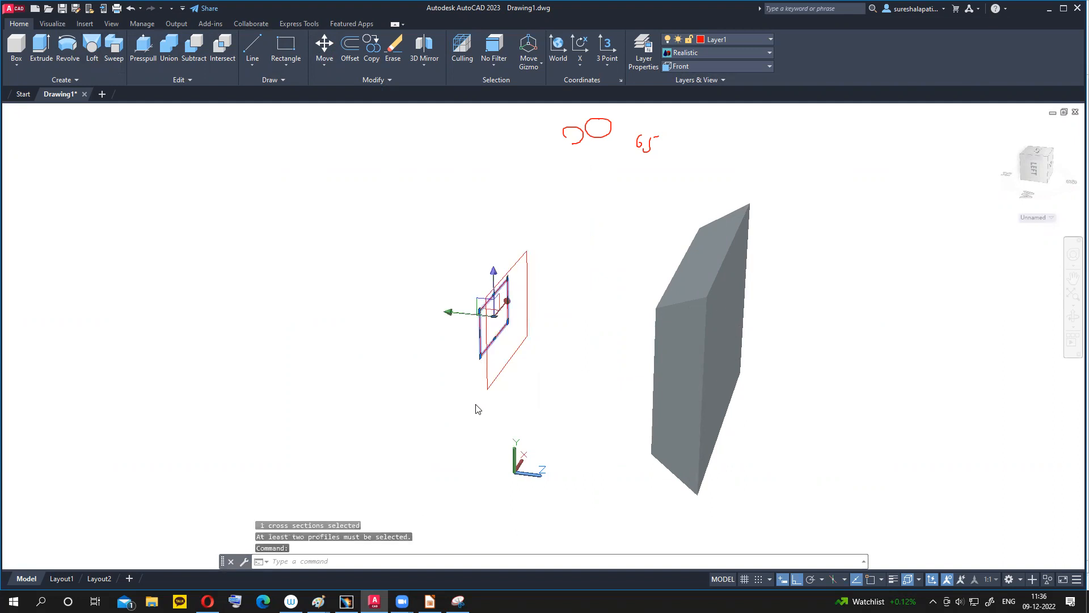
pyautogui.press('Escape')
pyautogui.press('Escape')
pyautogui.click(92, 51)
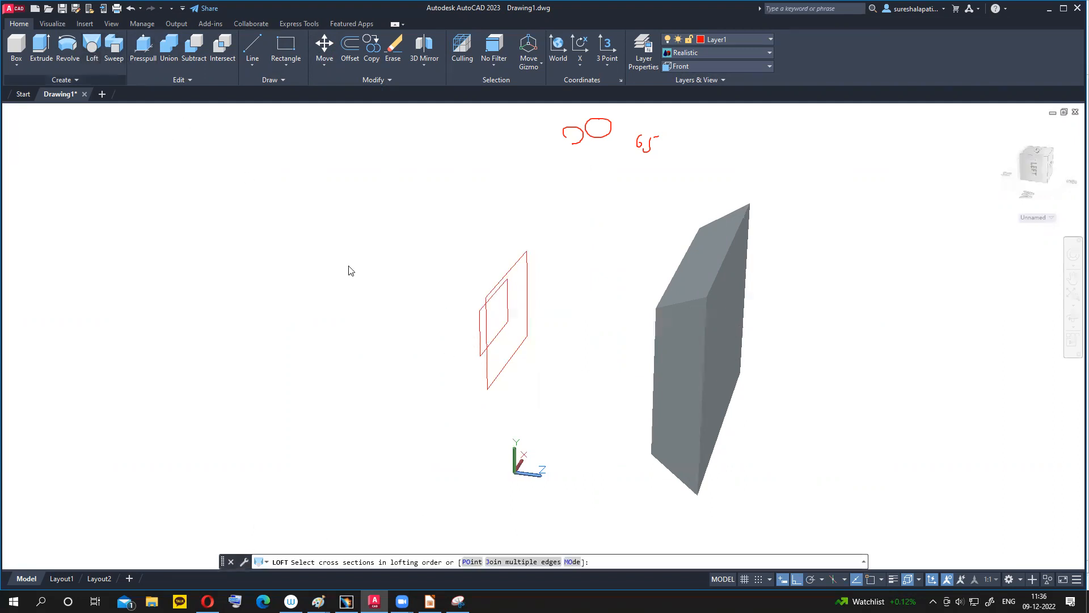
pyautogui.click(506, 369)
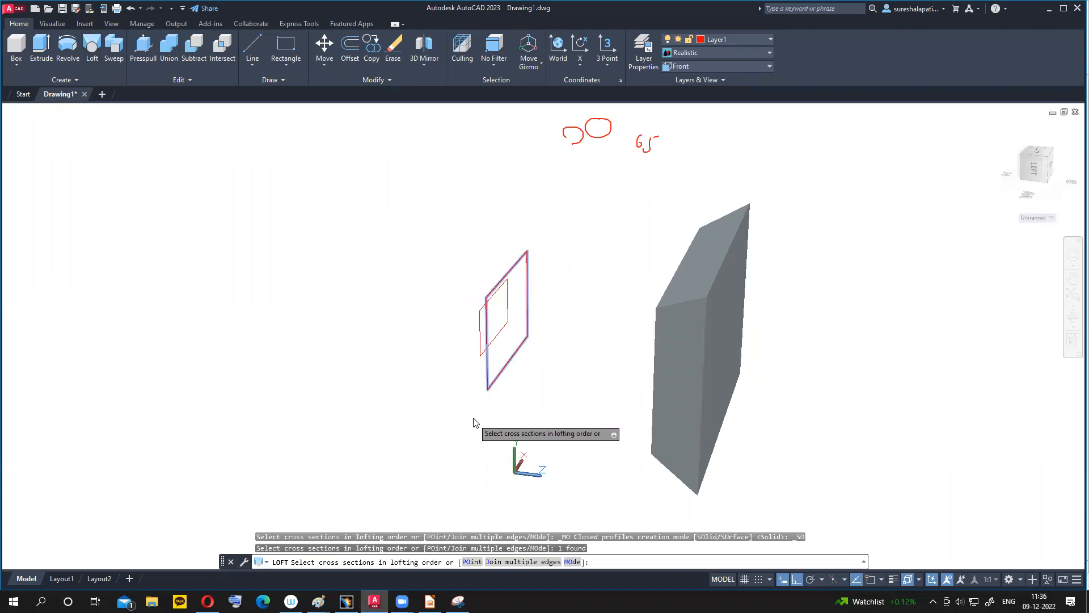
pyautogui.press('Return')
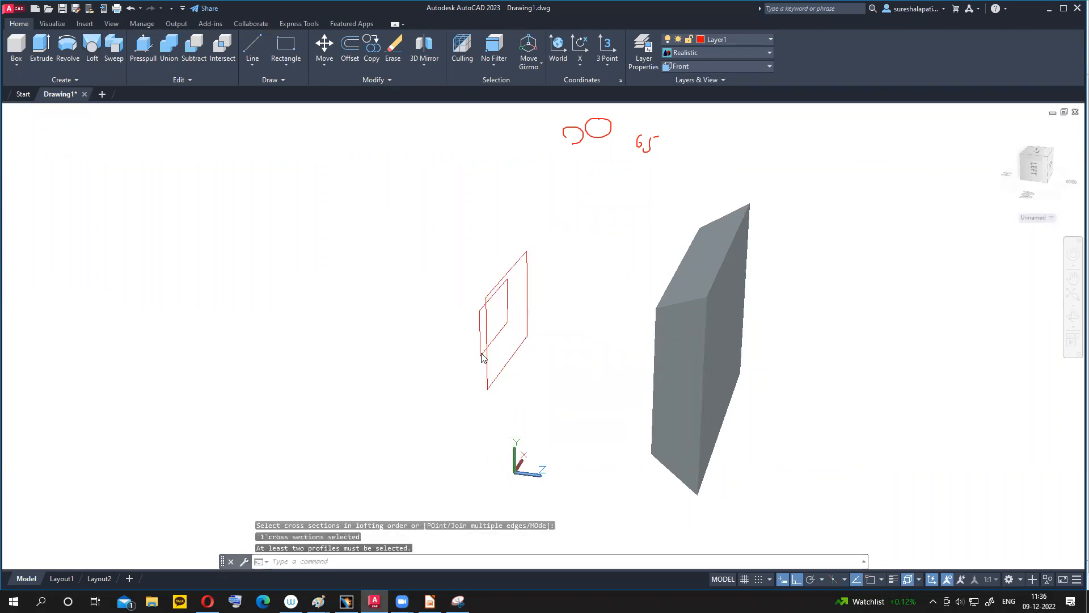
pyautogui.click(482, 357)
pyautogui.press('Escape')
pyautogui.press('Escape')
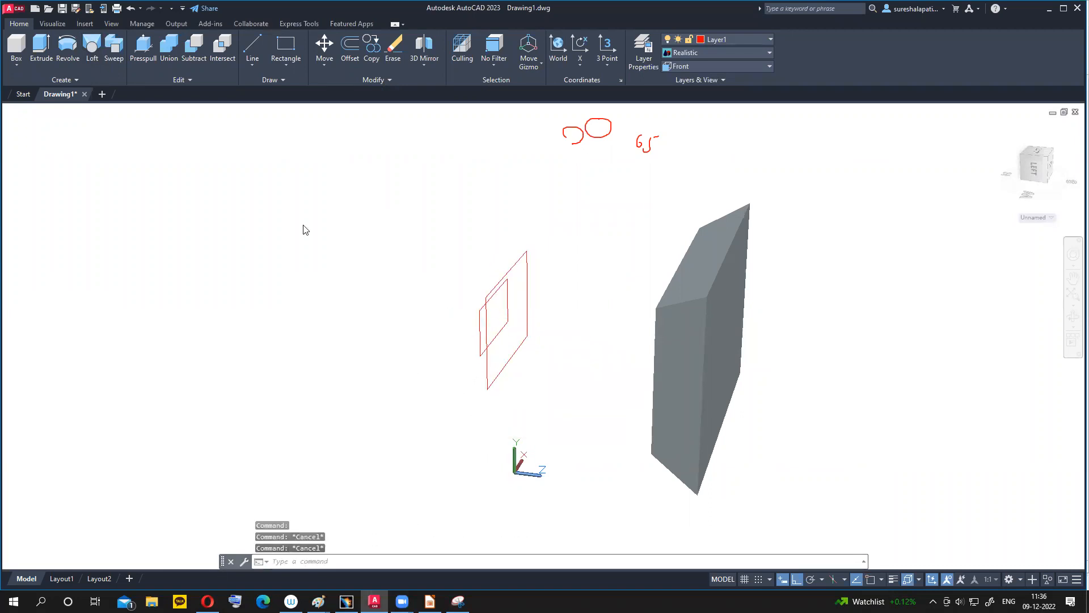
# - Loft a solid from the 150 by 100 rectangle to the 100 by 50 rectangle using cross sections only
pyautogui.click(95, 50)
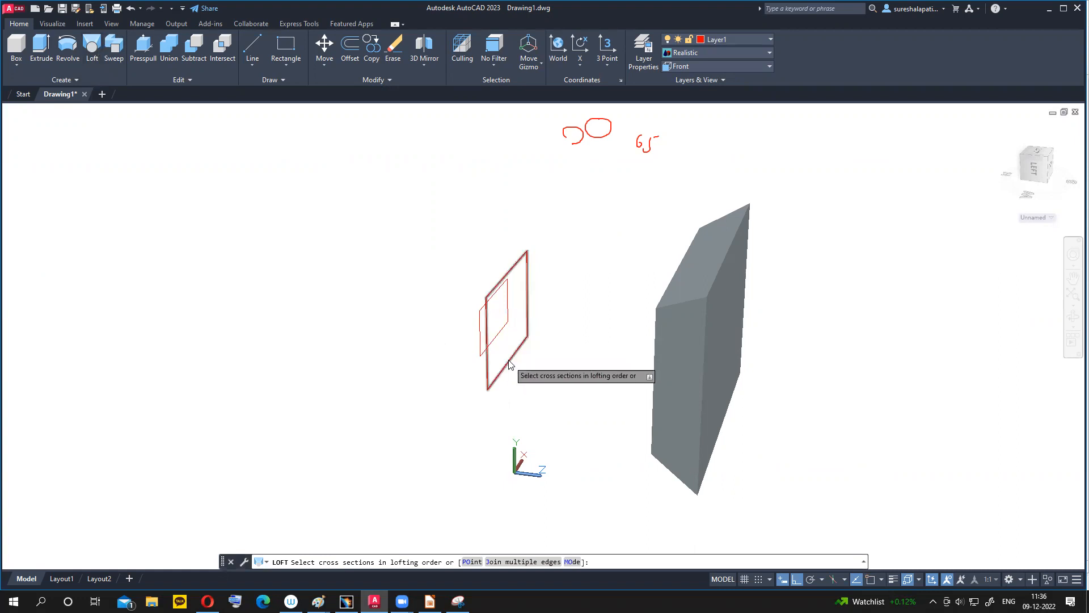
pyautogui.click(509, 363)
pyautogui.click(483, 354)
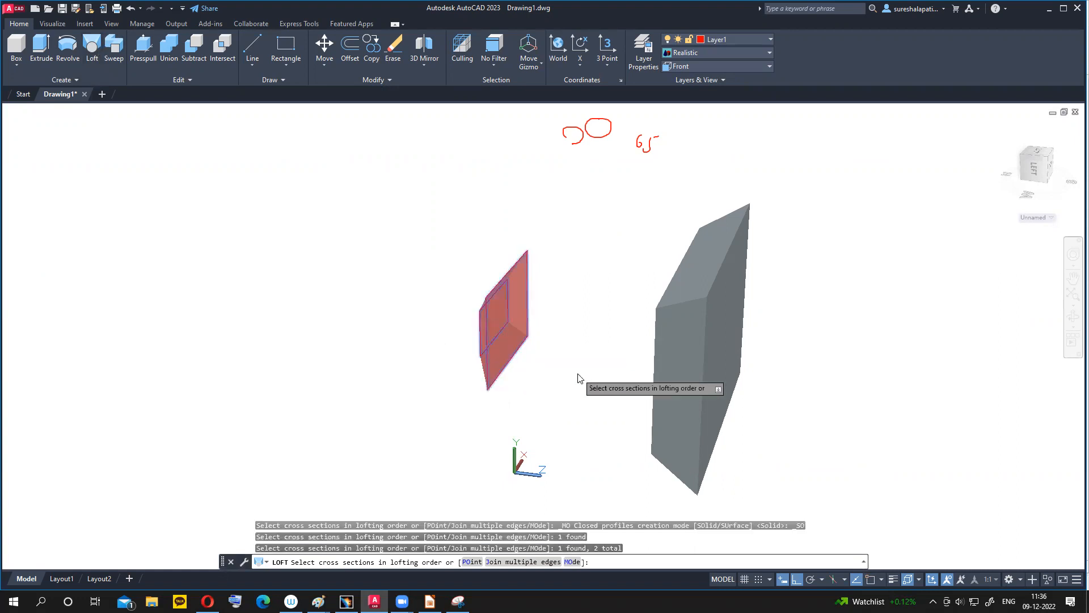
pyautogui.press('Return')
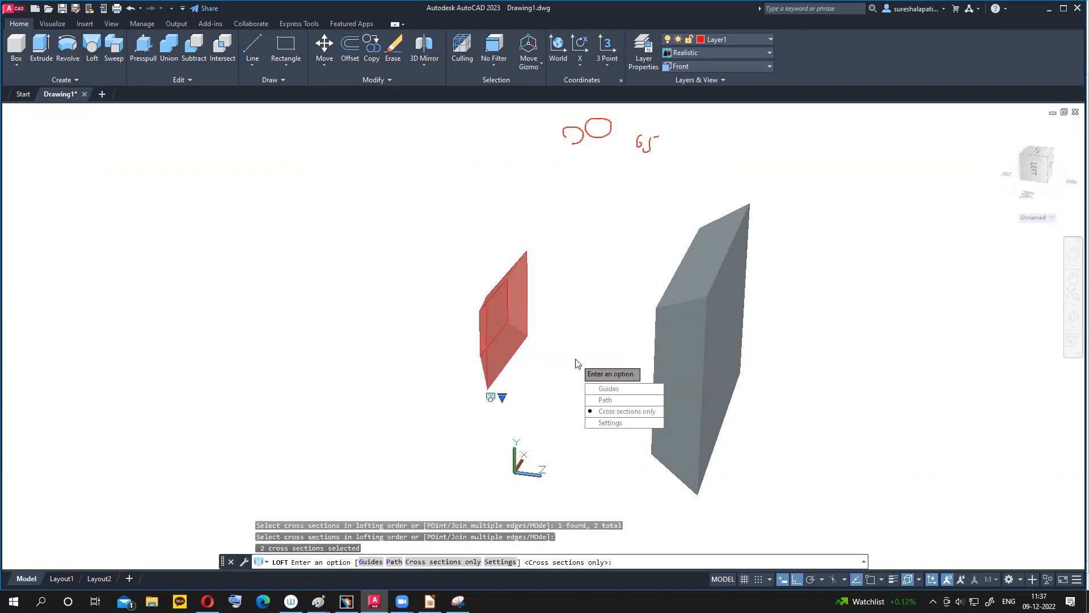
pyautogui.press('Return')
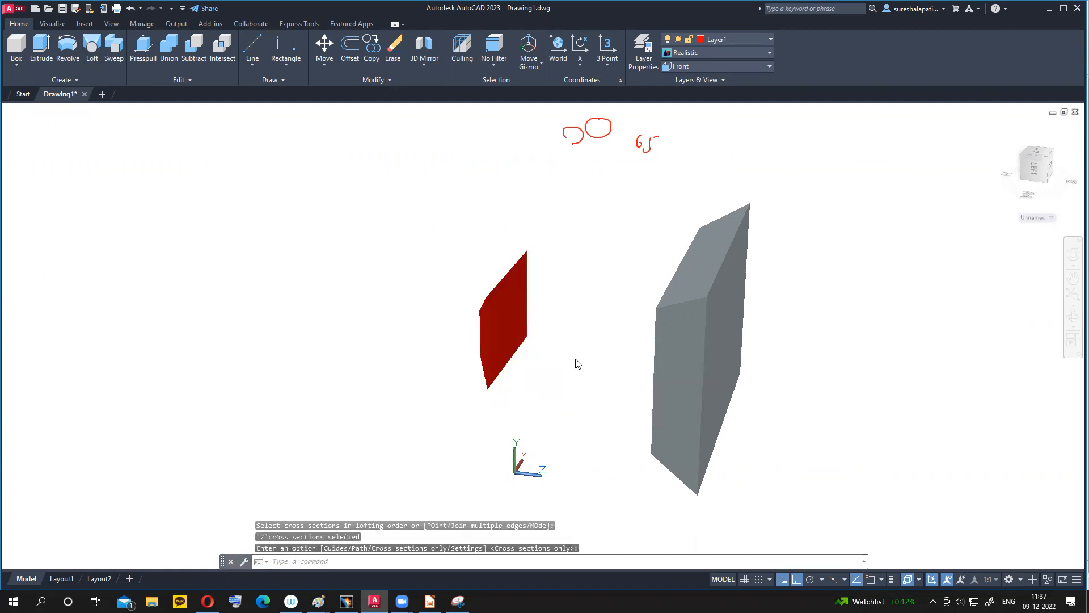
# - Assign the small lofted mount solid to layer 0
pyautogui.click(511, 302)
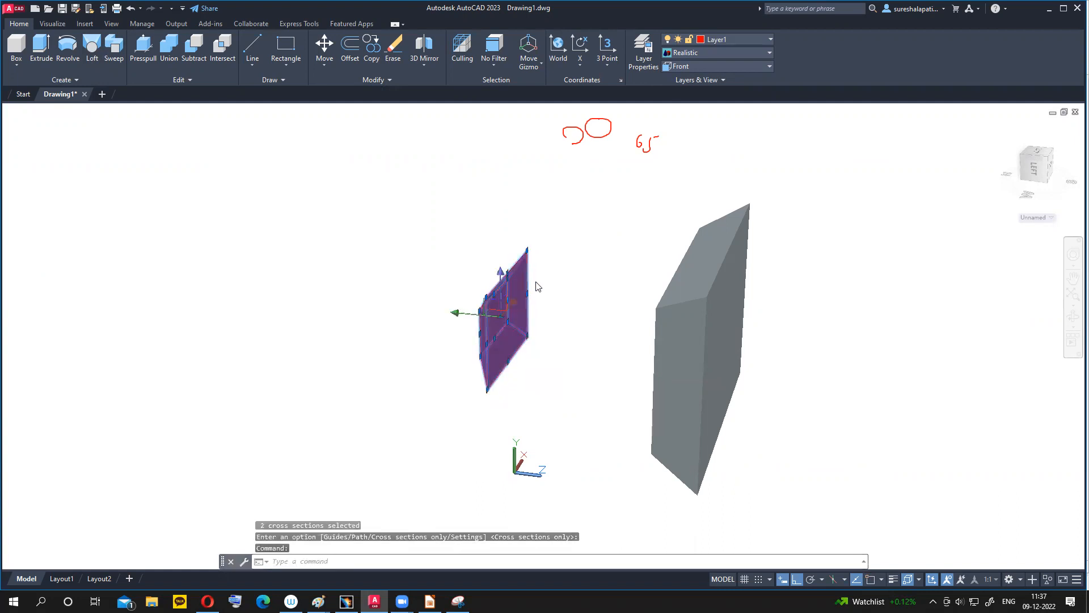
pyautogui.click(737, 42)
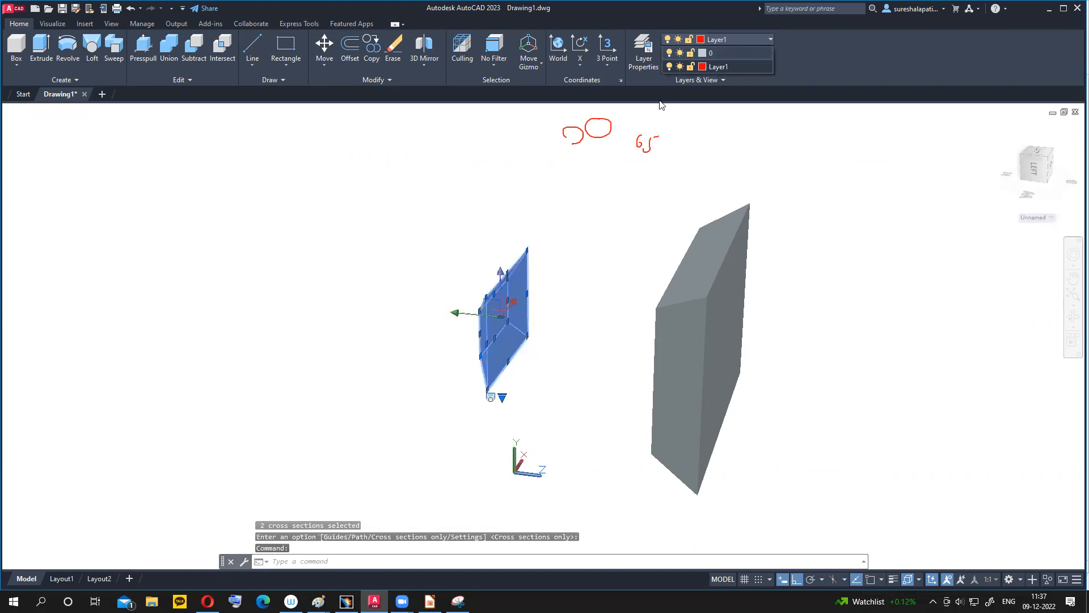
pyautogui.click(552, 335)
pyautogui.press('Escape')
pyautogui.press('Escape')
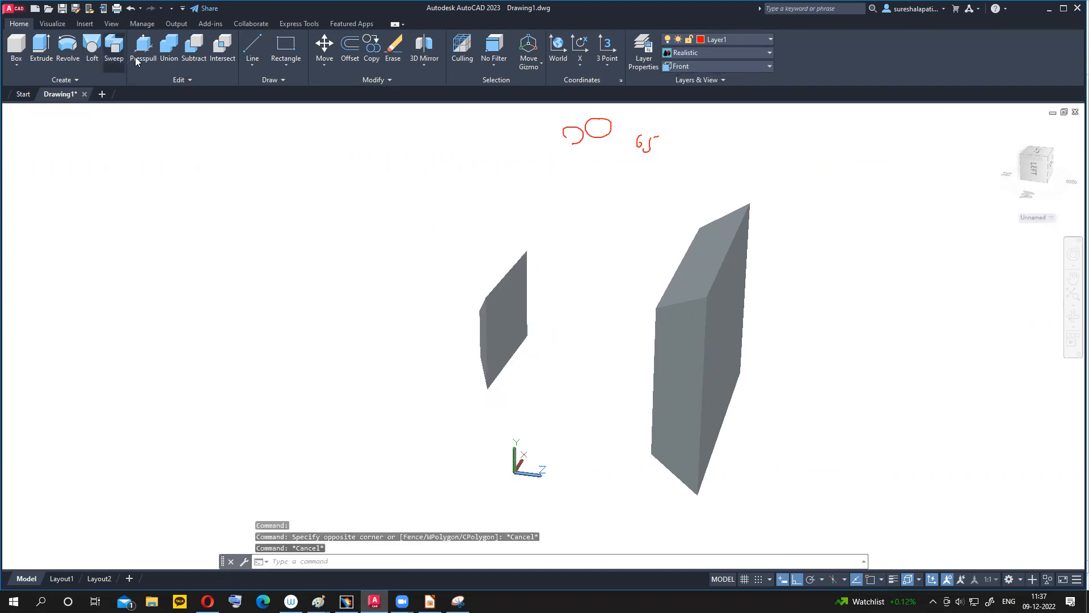
pyautogui.click(325, 46)
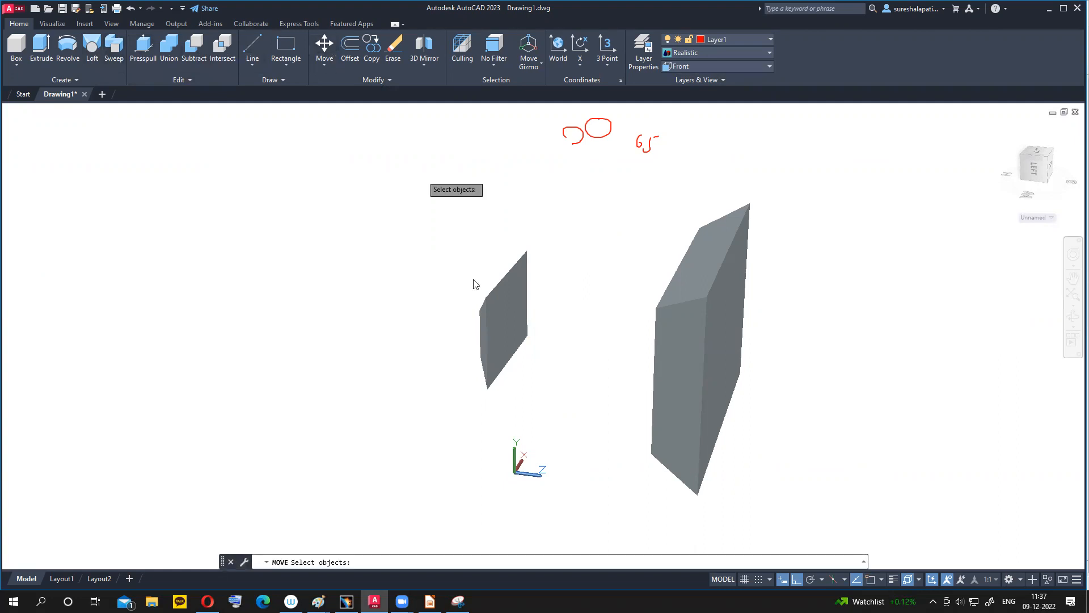
pyautogui.click(498, 317)
pyautogui.press('Return')
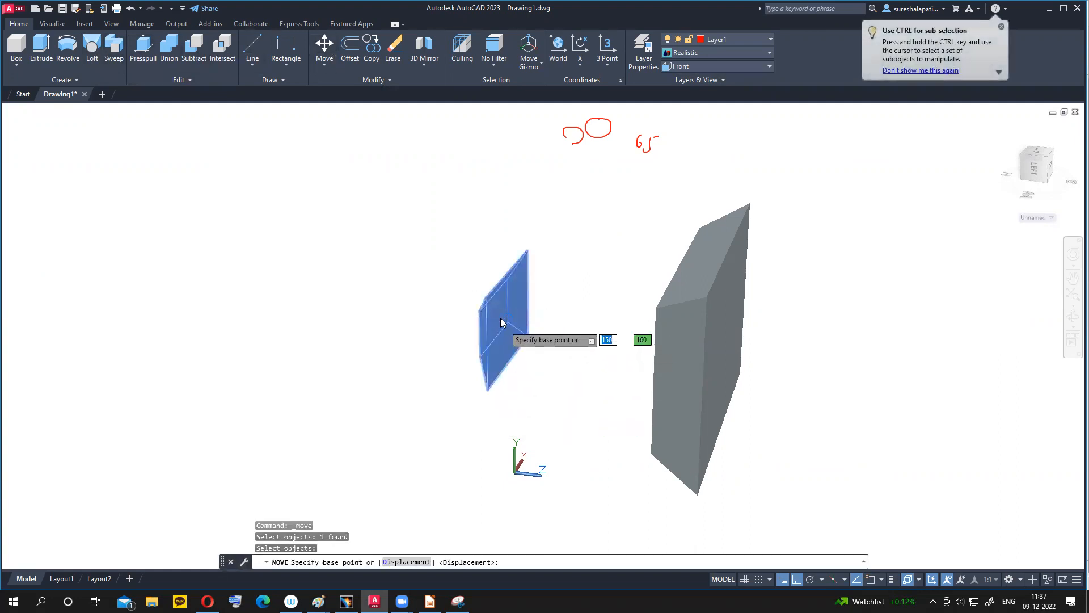
pyautogui.scroll(2, 504, 319)
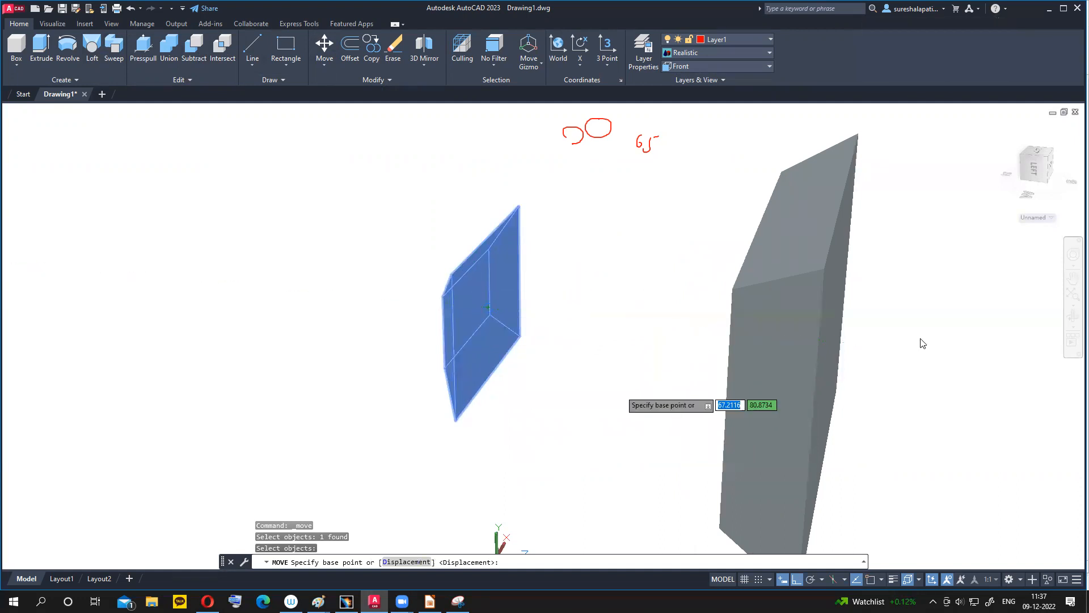
pyautogui.click(1070, 319)
pyautogui.moveTo(933, 304); pyautogui.dragTo(907, 301)
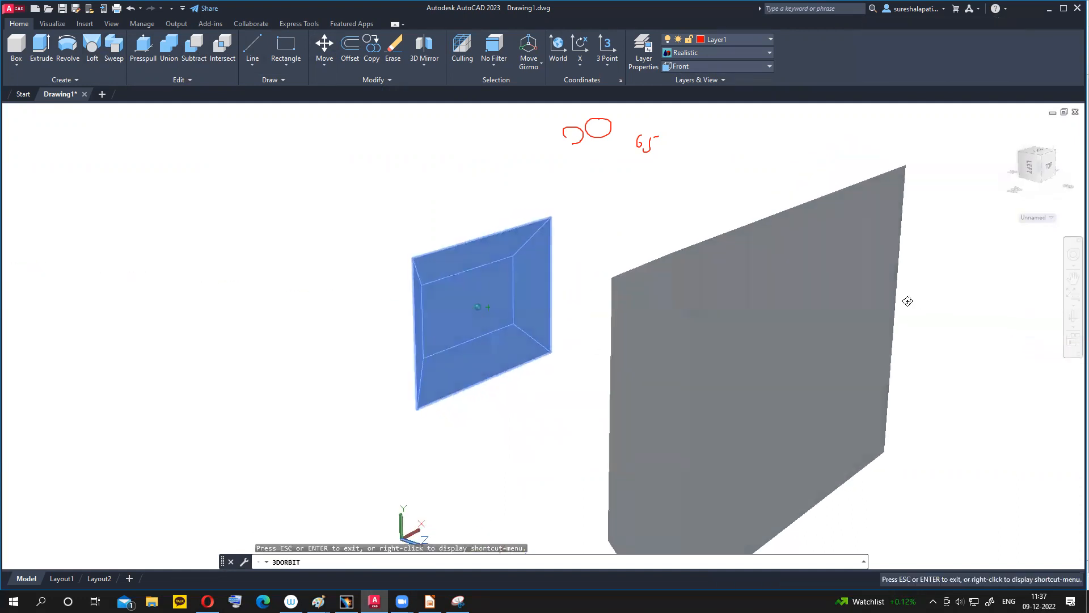
pyautogui.press('Escape')
pyautogui.press('Escape')
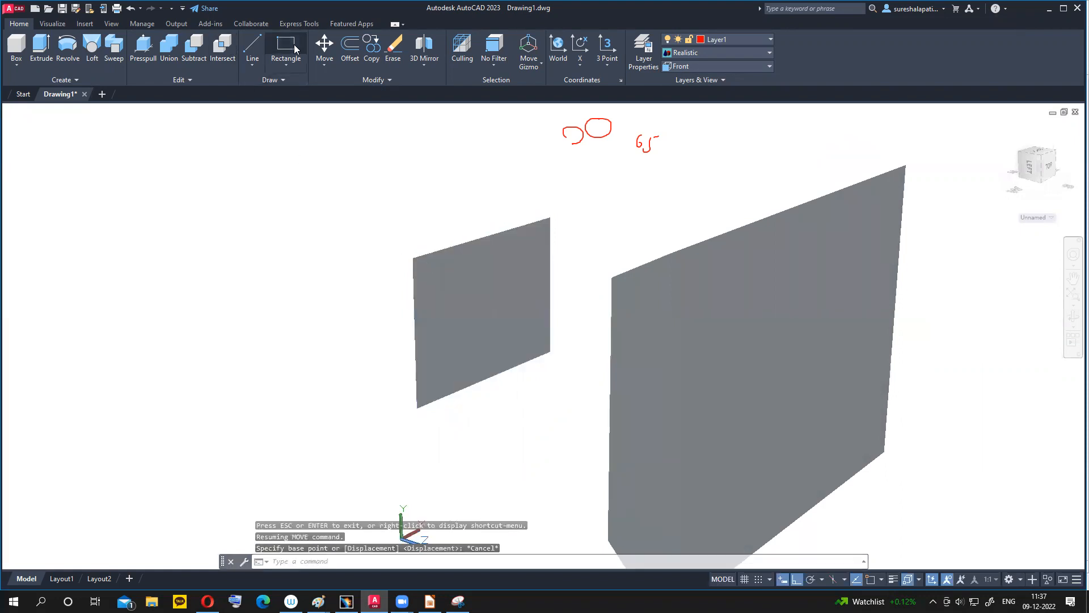
# - Move the small mount solid by the centre of its large face onto the centre of the housing's rear face, with Ortho off
pyautogui.press('Return')
pyautogui.click(467, 265)
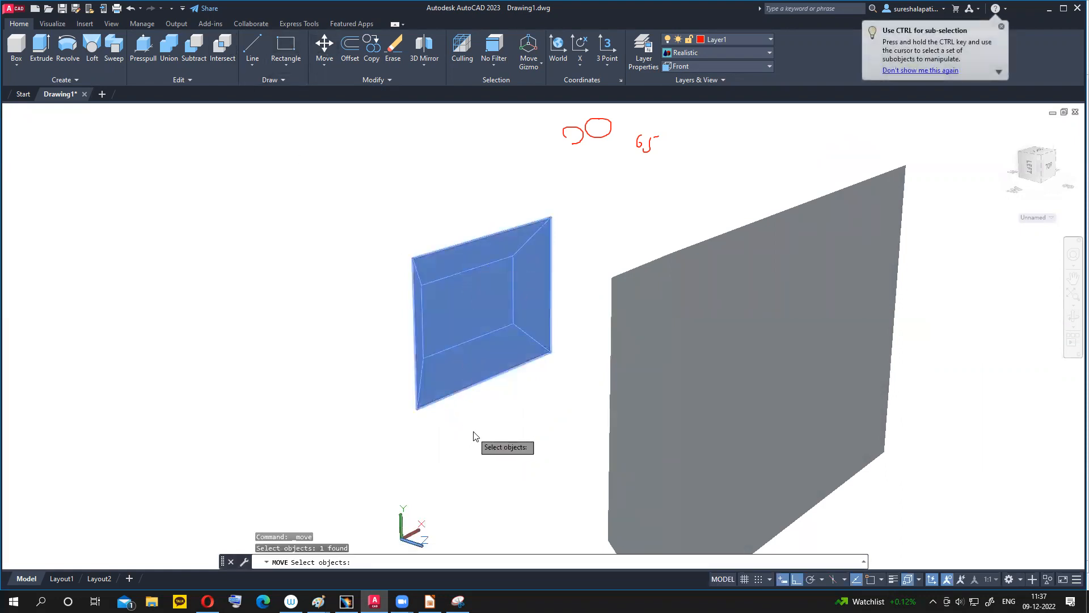
pyautogui.press('Return')
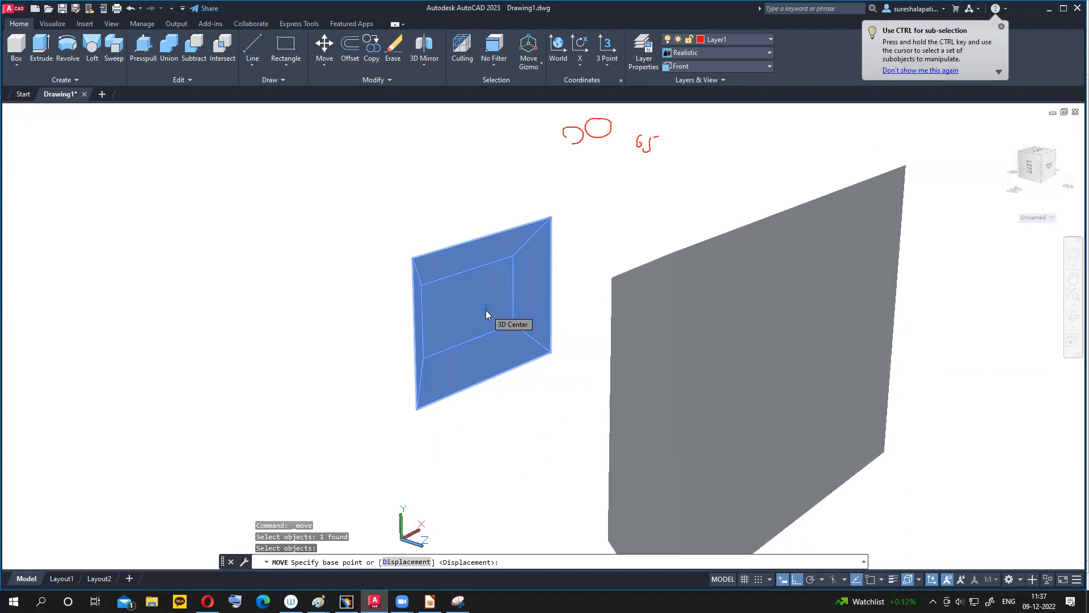
pyautogui.click(485, 310)
pyautogui.moveTo(617, 467); pyautogui.dragTo(862, 465, button='middle')
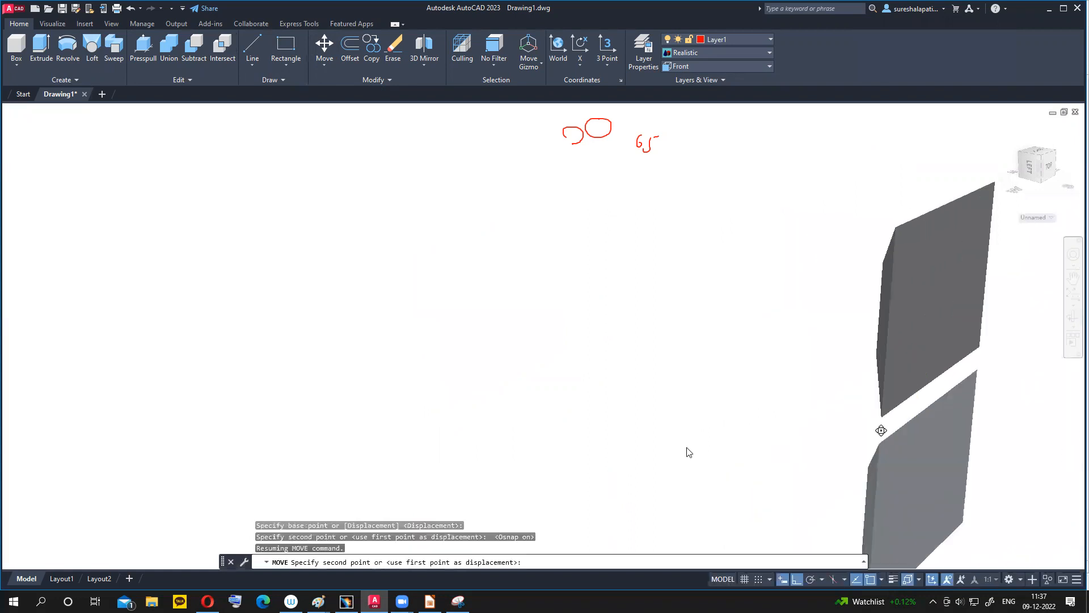
pyautogui.moveTo(688, 449); pyautogui.dragTo(486, 437, button='middle')
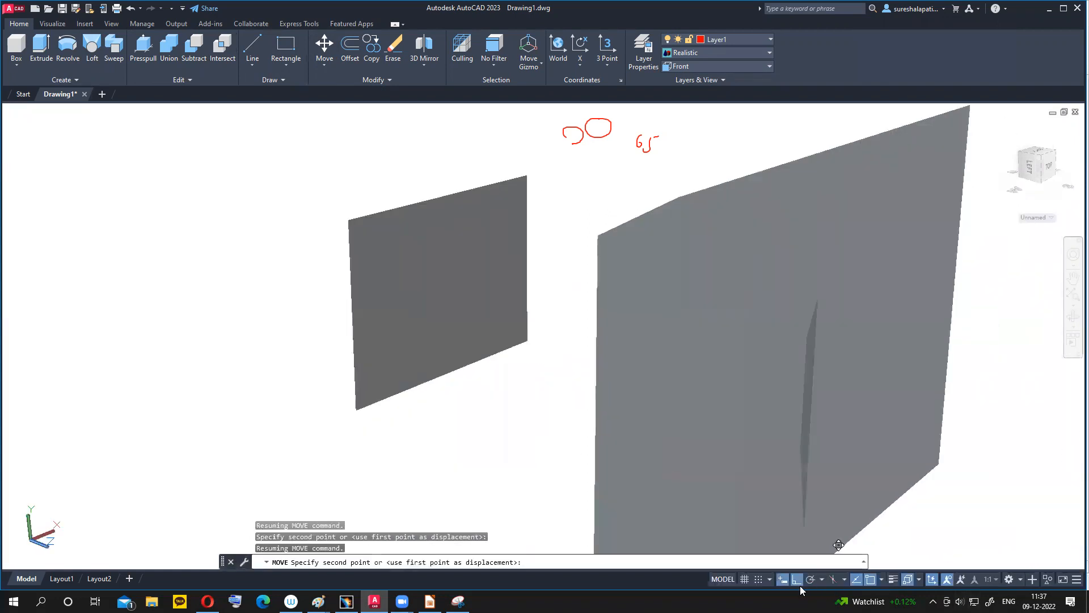
pyautogui.click(797, 579)
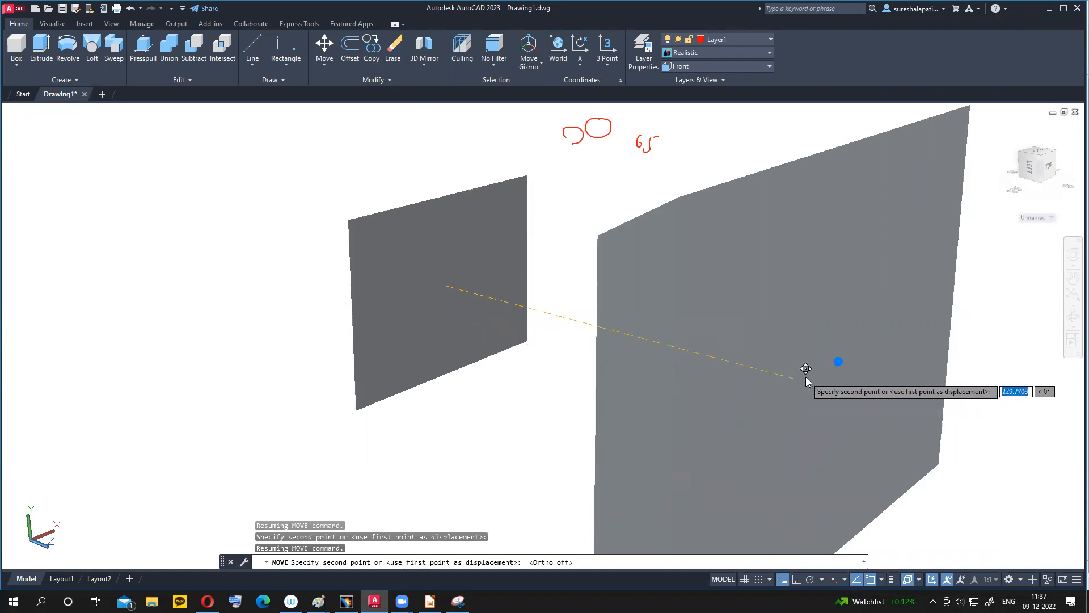
pyautogui.click(1072, 316)
pyautogui.moveTo(651, 386); pyautogui.dragTo(722, 388)
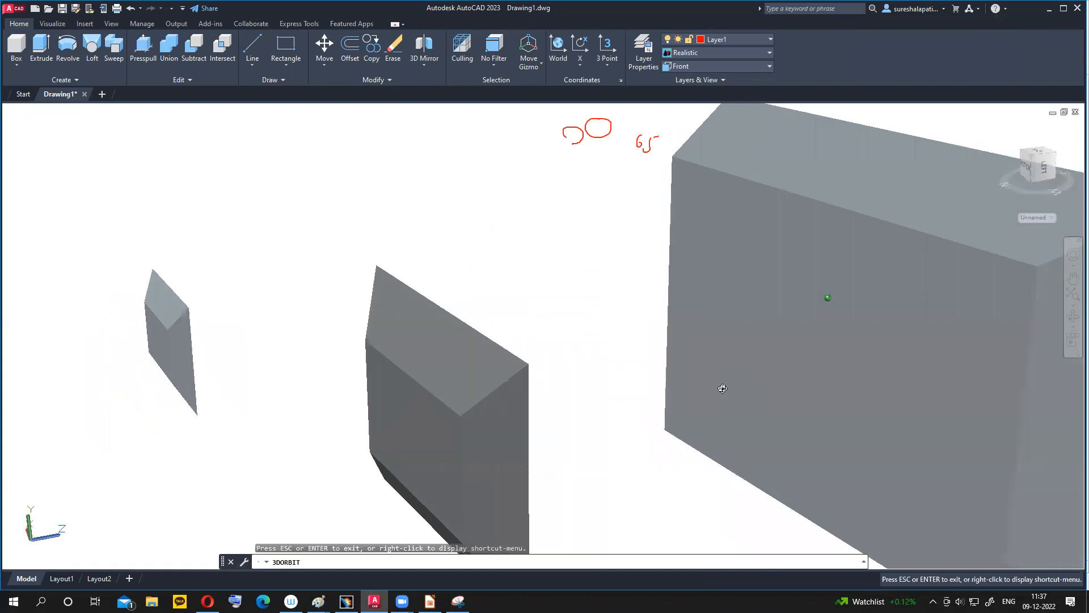
pyautogui.press('Escape')
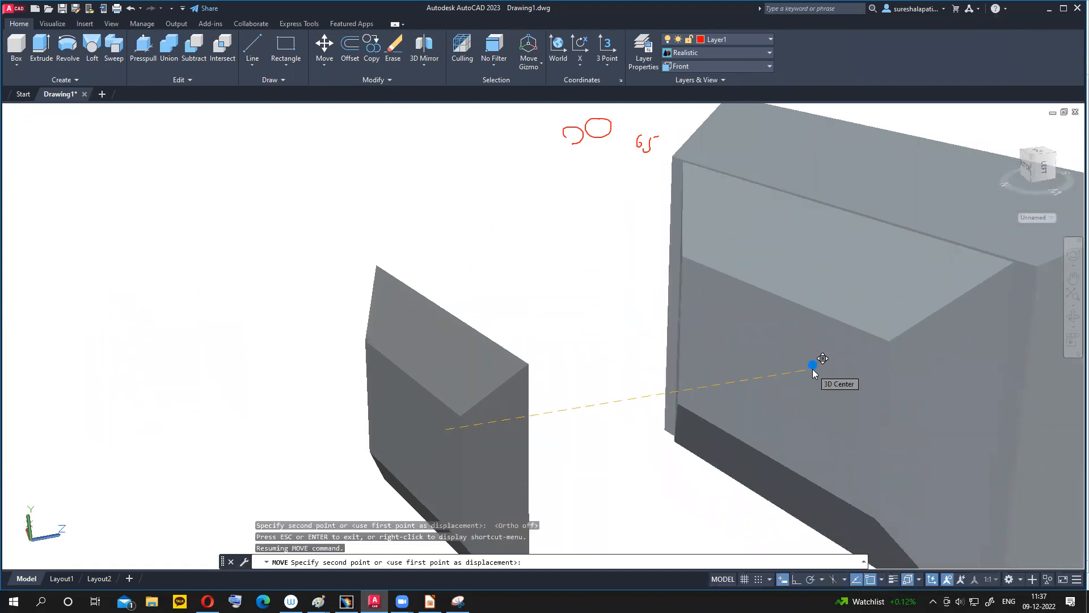
pyautogui.click(812, 371)
pyautogui.scroll(-3, 620, 450)
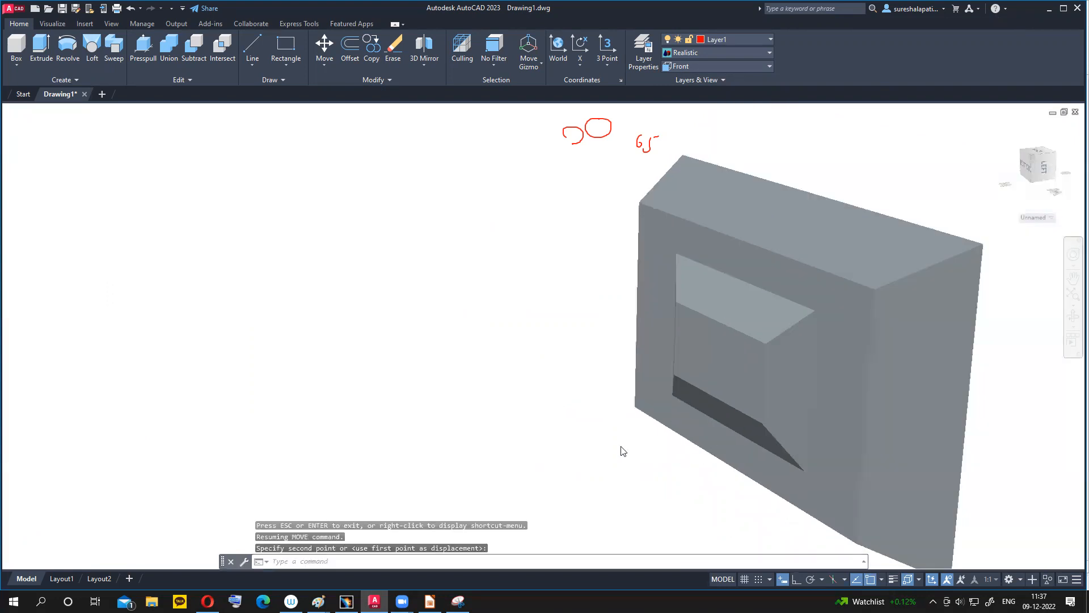
pyautogui.click(1072, 317)
pyautogui.moveTo(964, 321); pyautogui.dragTo(911, 345)
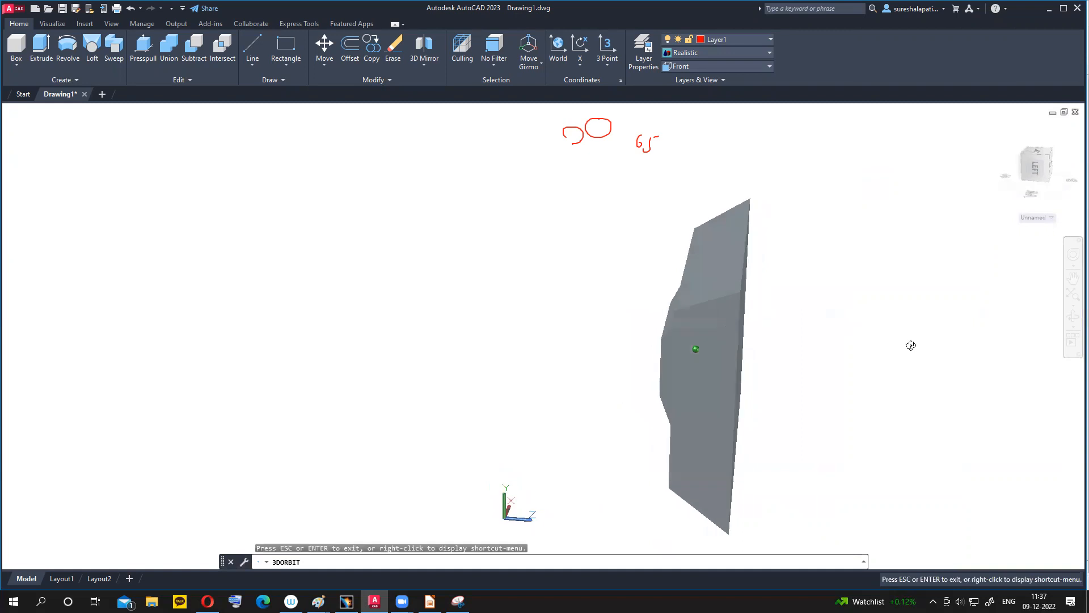
# - Switch to the Impress reference slide, mark the stand's path, its 20 length and bend radius in the left view, and return to AutoCAD
pyautogui.hotkey('alt', 'Tab')
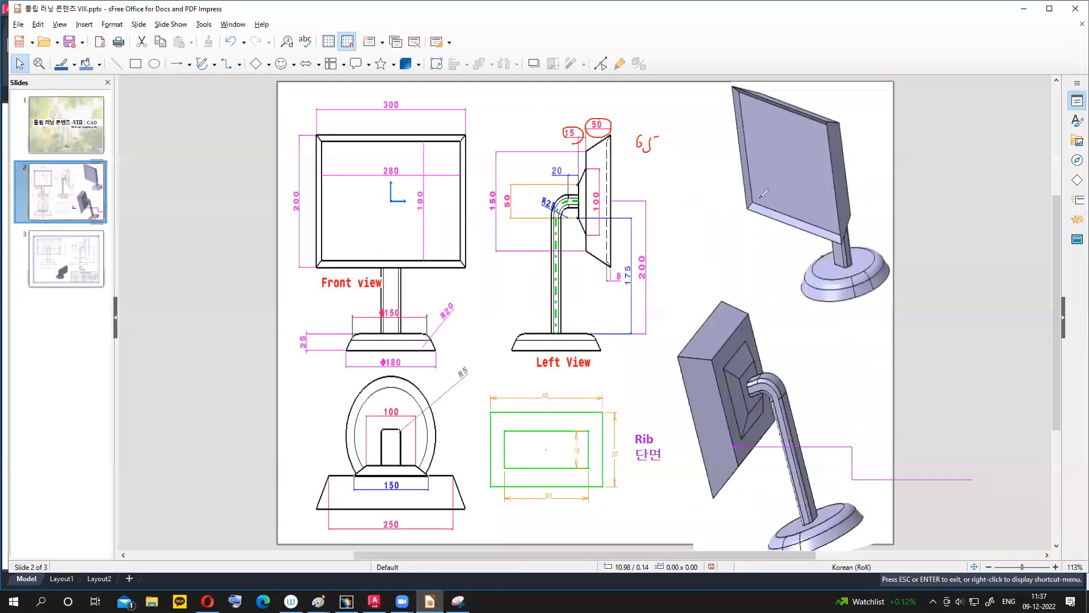
pyautogui.moveTo(579, 200)
pyautogui.mouseDown()
pyautogui.moveTo(563, 203)
pyautogui.moveTo(553, 322)
pyautogui.mouseUp()
pyautogui.moveTo(565, 163)
pyautogui.mouseDown()
pyautogui.moveTo(544, 205)
pyautogui.moveTo(561, 200)
pyautogui.moveTo(540, 184)
pyautogui.mouseUp()
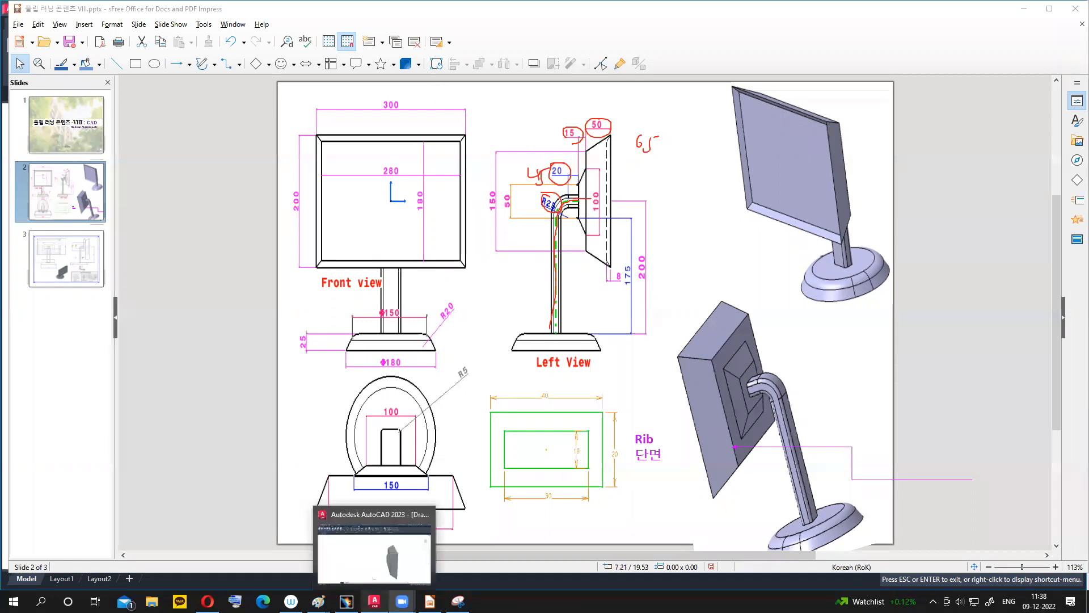
pyautogui.click(374, 602)
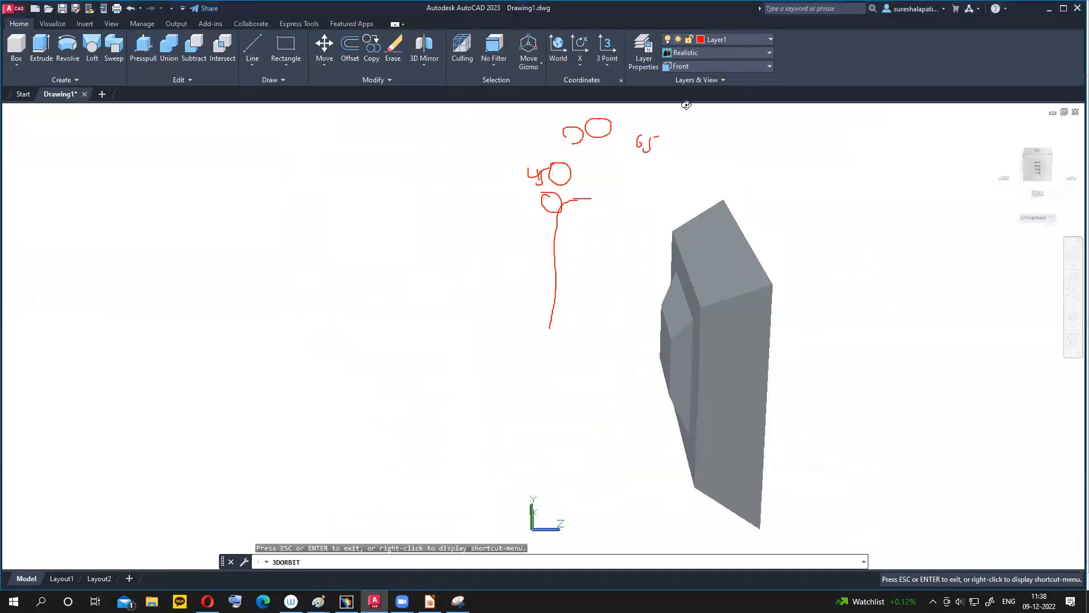
# - Set the Right preset view to establish the side drawing plane, with the model tilted into a 3D view
pyautogui.click(769, 66)
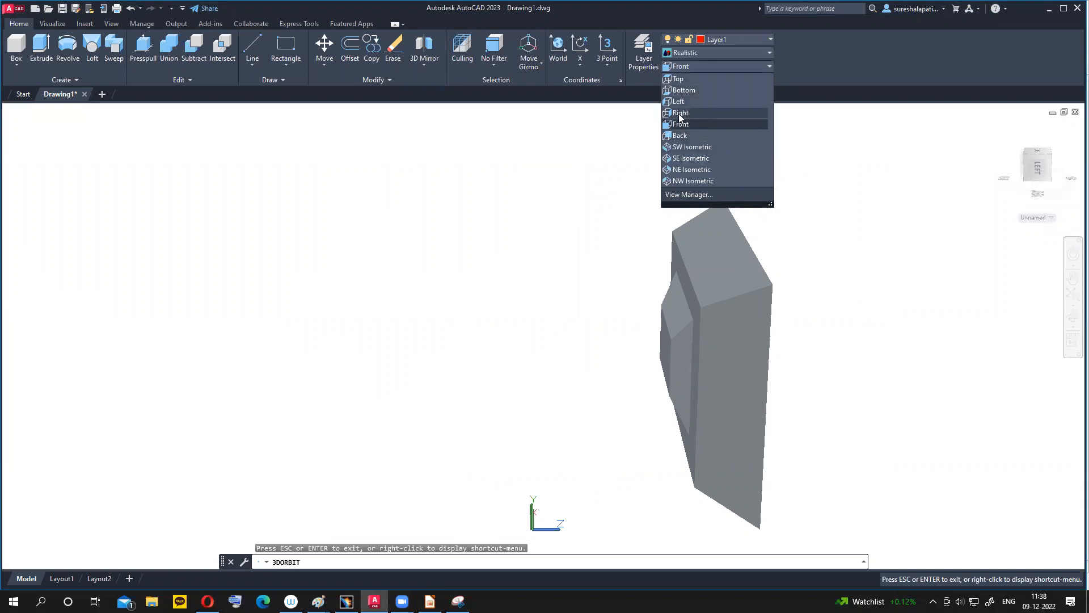
pyautogui.click(680, 113)
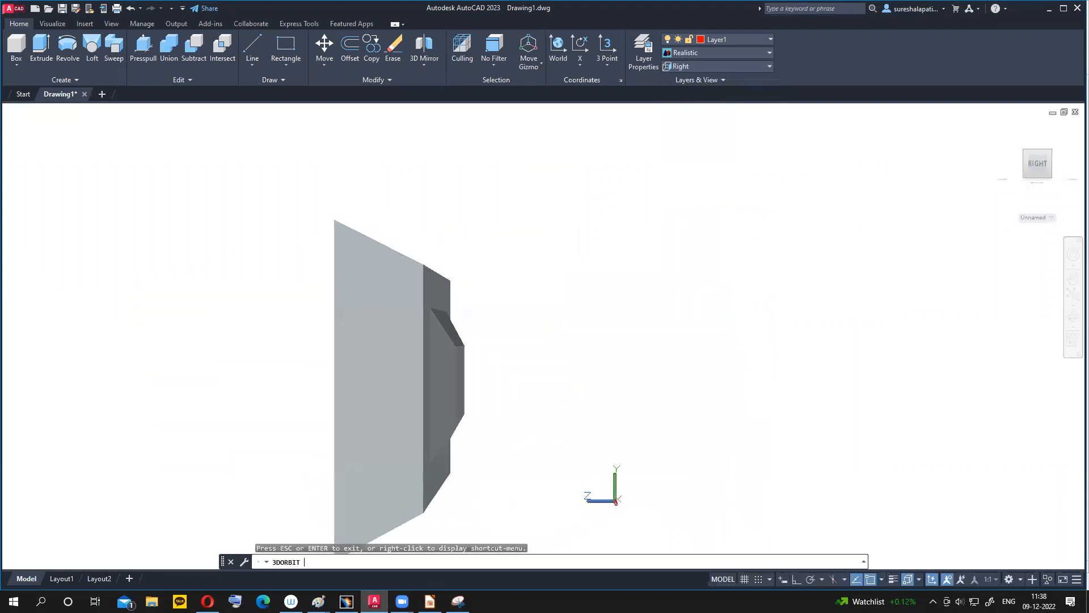
pyautogui.keyDown('shift'); pyautogui.moveTo(914, 202); pyautogui.dragTo(795, 253, button='middle'); pyautogui.keyUp('shift')
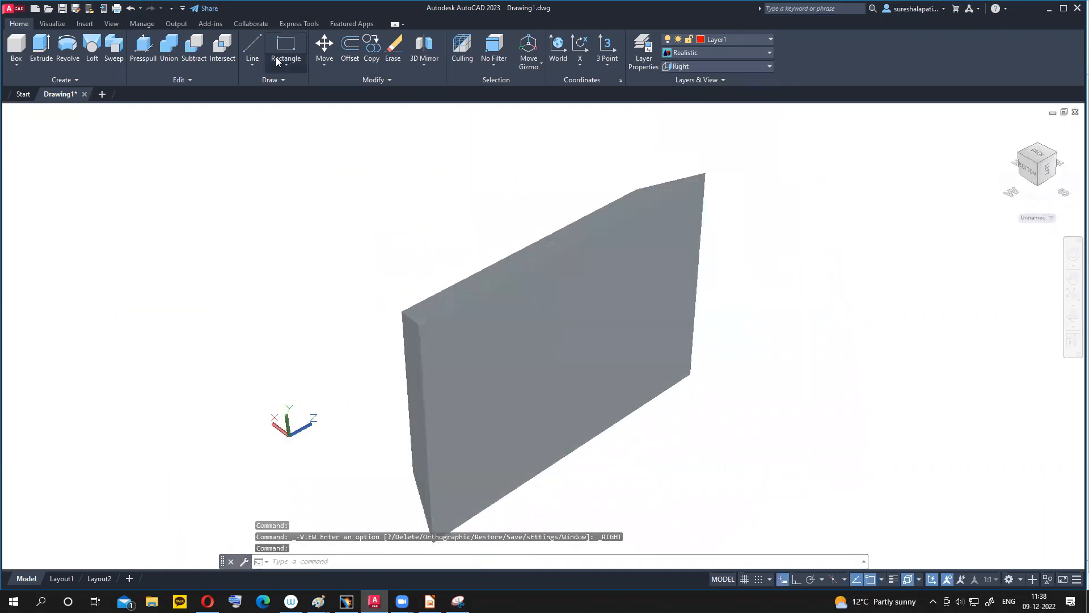
# - Draw the stand's path beside the housing with Ortho on: a 45 line along positive X followed by a 200 line straight down
pyautogui.click(251, 49)
pyautogui.click(847, 295)
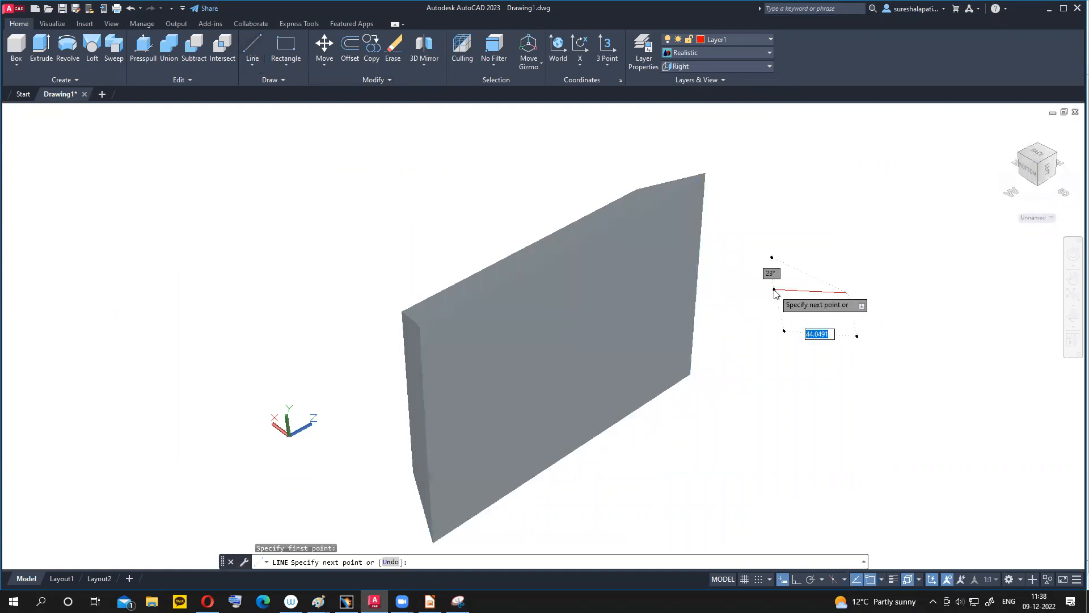
pyautogui.click(796, 578)
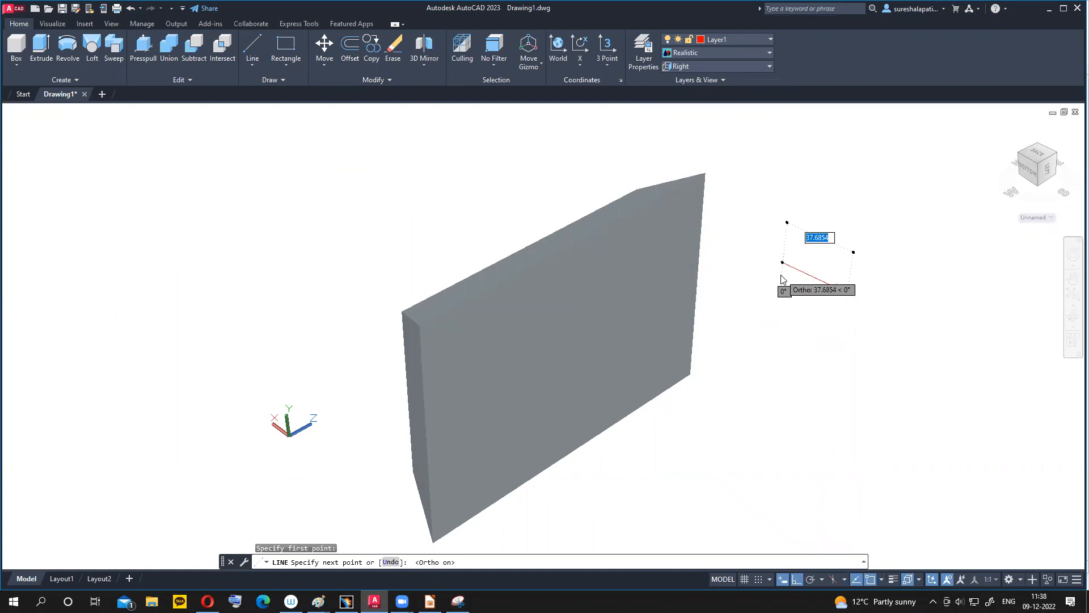
pyautogui.write('45')
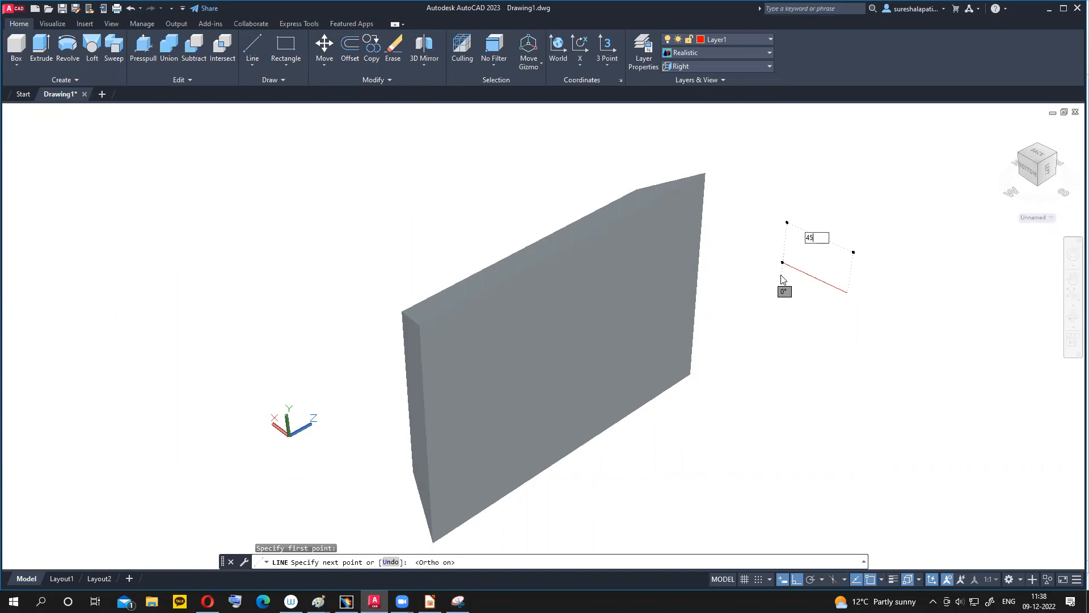
pyautogui.press('Return')
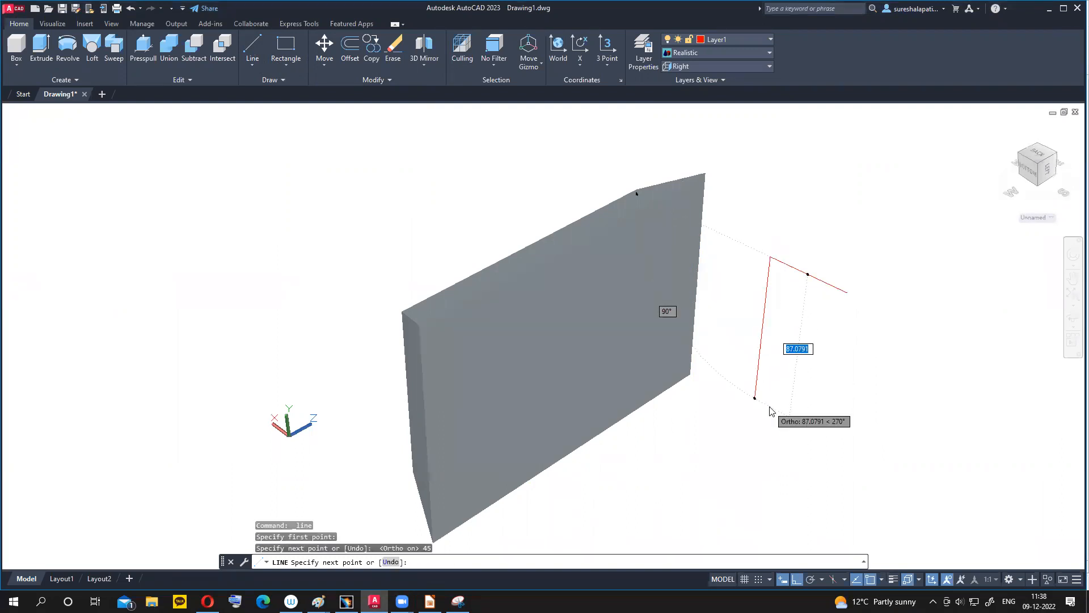
pyautogui.write('200')
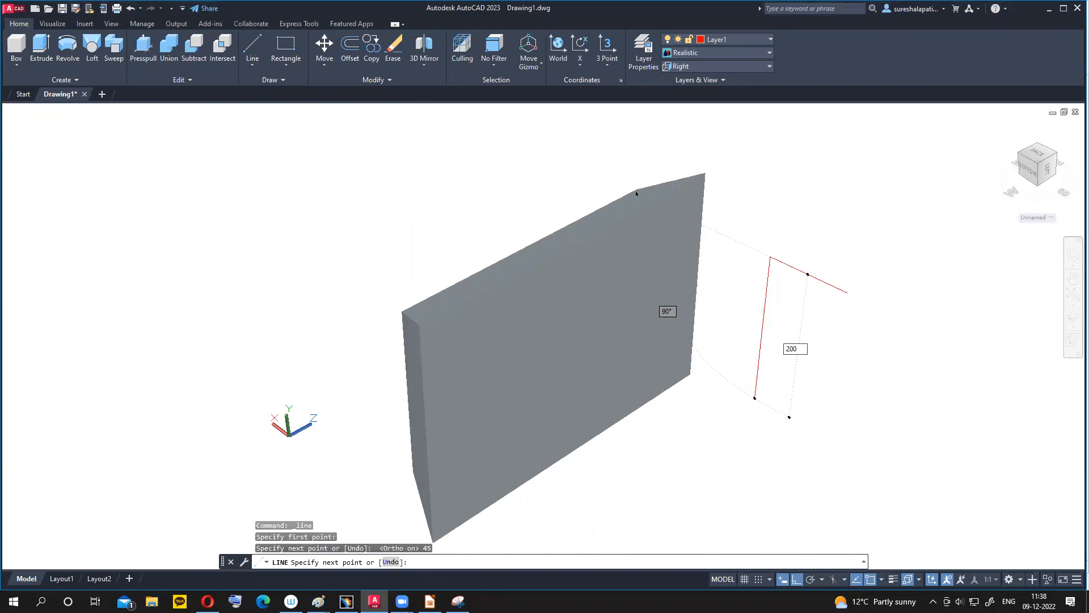
pyautogui.press('Return')
pyautogui.scroll(-1, 768, 404)
pyautogui.press('Escape')
pyautogui.press('Escape')
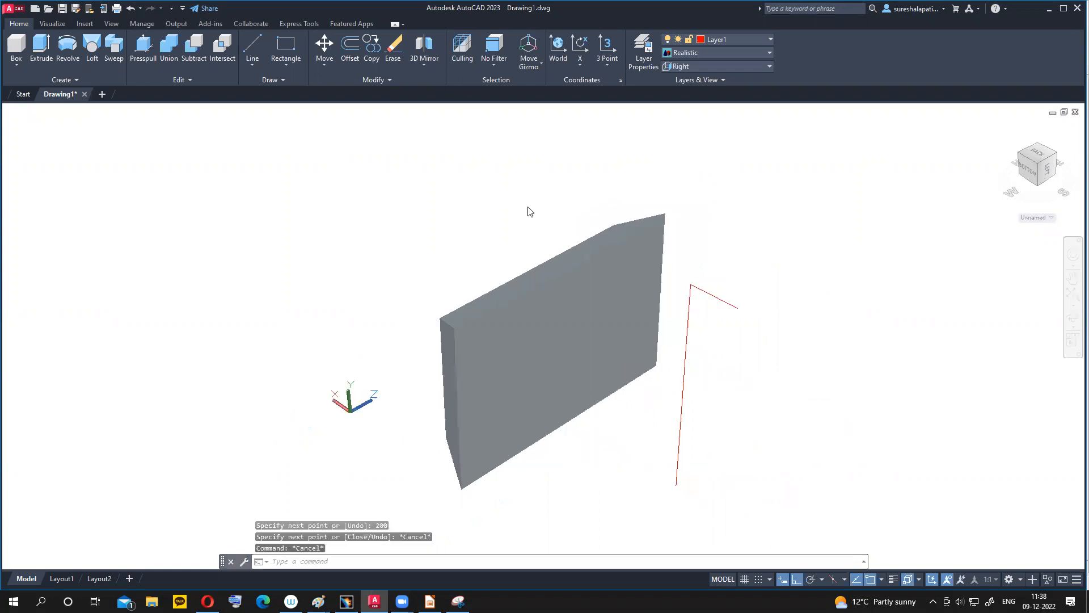
# - Try to fillet the corner between the stand path's short and long lines with the current radius
pyautogui.click(391, 80)
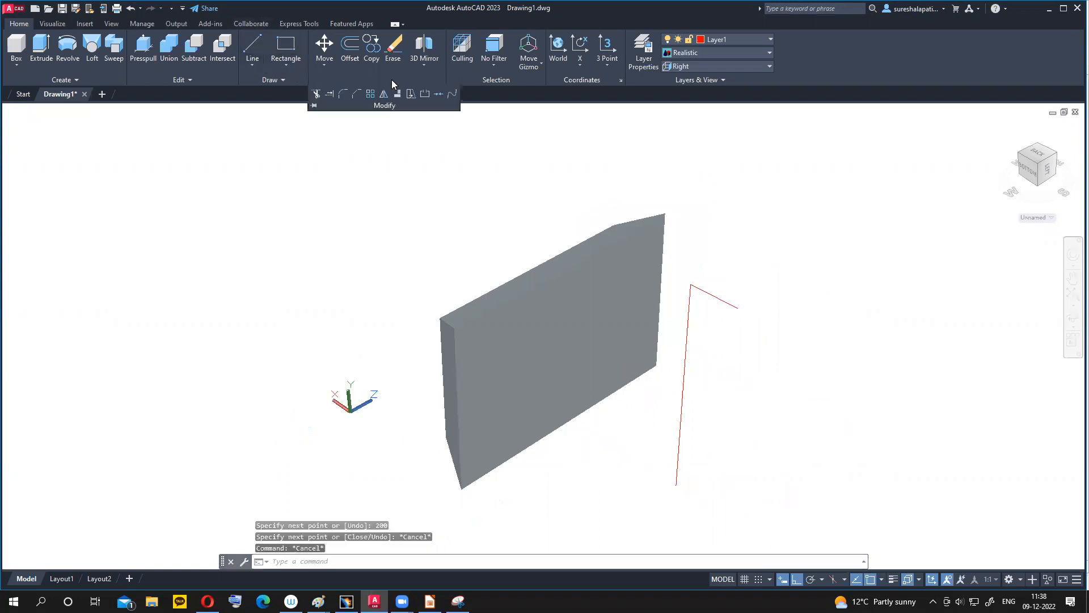
pyautogui.click(342, 94)
pyautogui.click(692, 290)
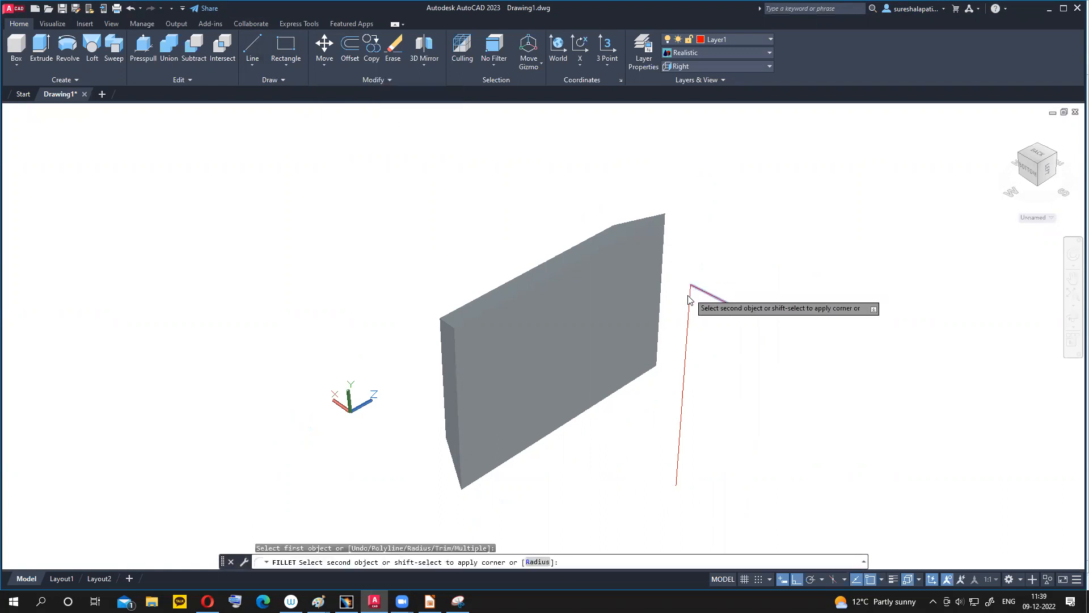
pyautogui.click(689, 301)
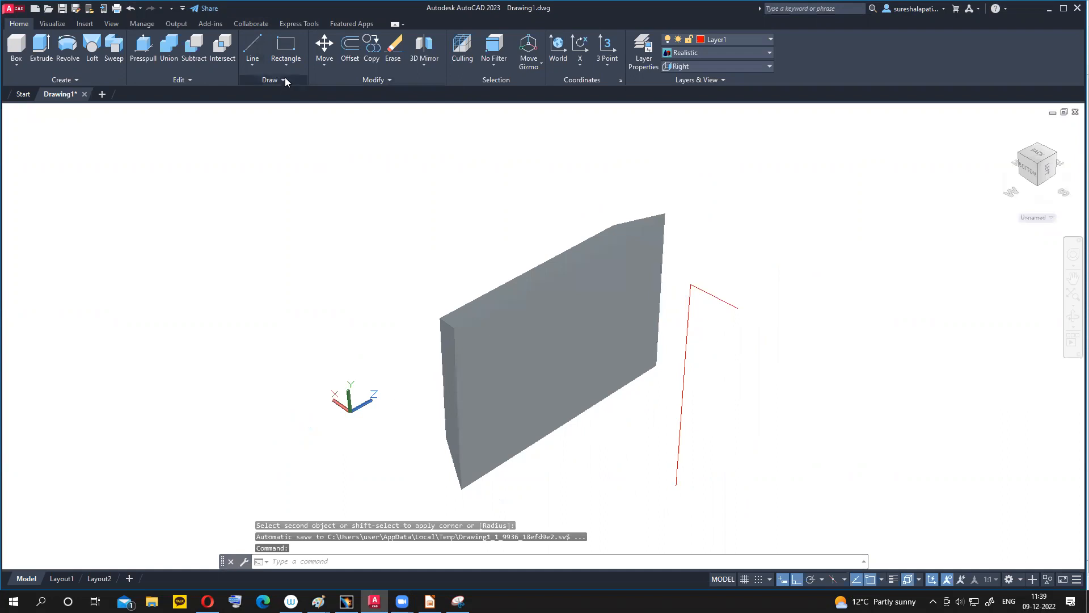
# - Fillet the corner between the stand path's short and long lines with a radius of 25
pyautogui.click(388, 79)
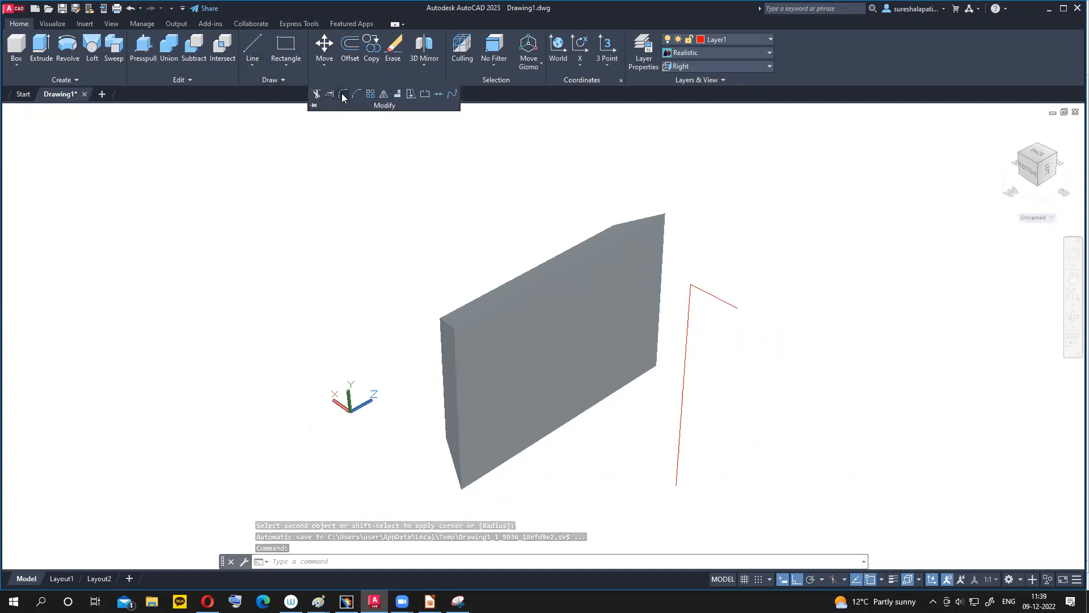
pyautogui.click(343, 93)
pyautogui.click(461, 561)
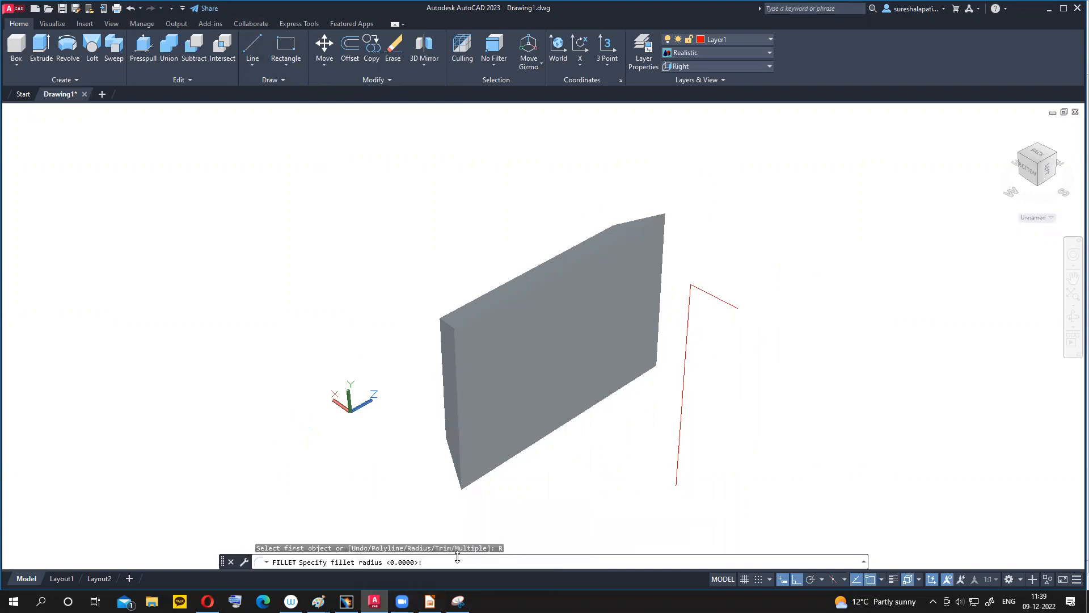
pyautogui.press('Return')
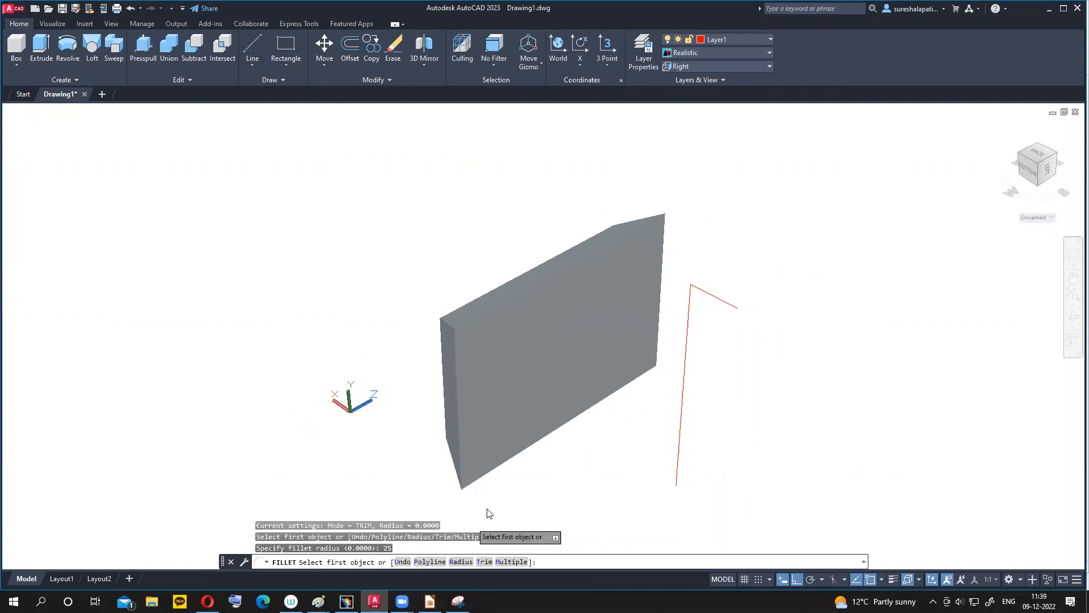
pyautogui.click(697, 293)
pyautogui.click(689, 310)
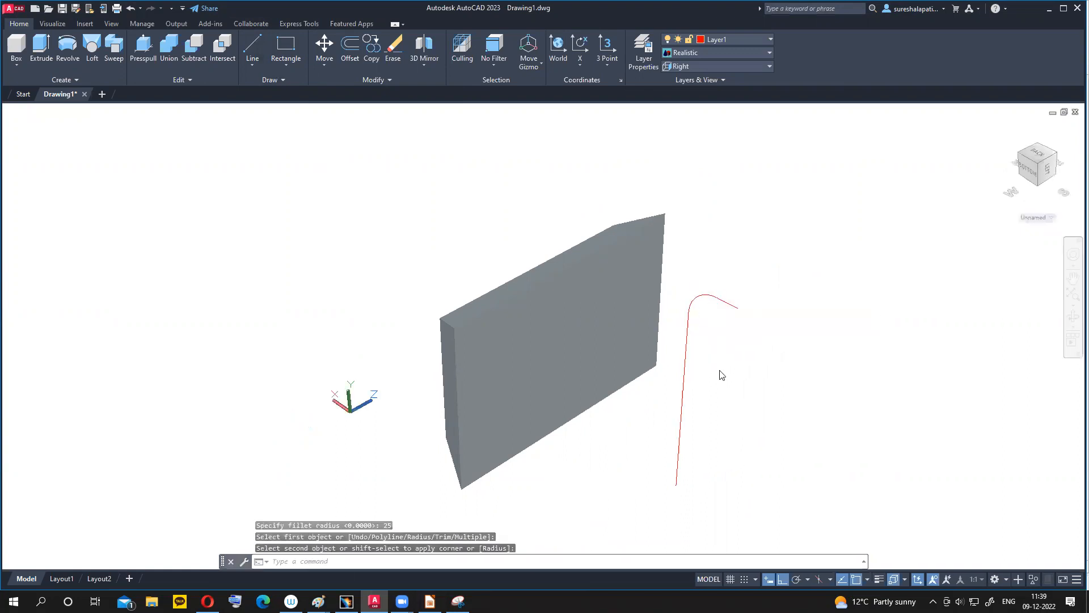
# - Join the stand path's vertical line, fillet arc and short line into one polyline
pyautogui.click(385, 78)
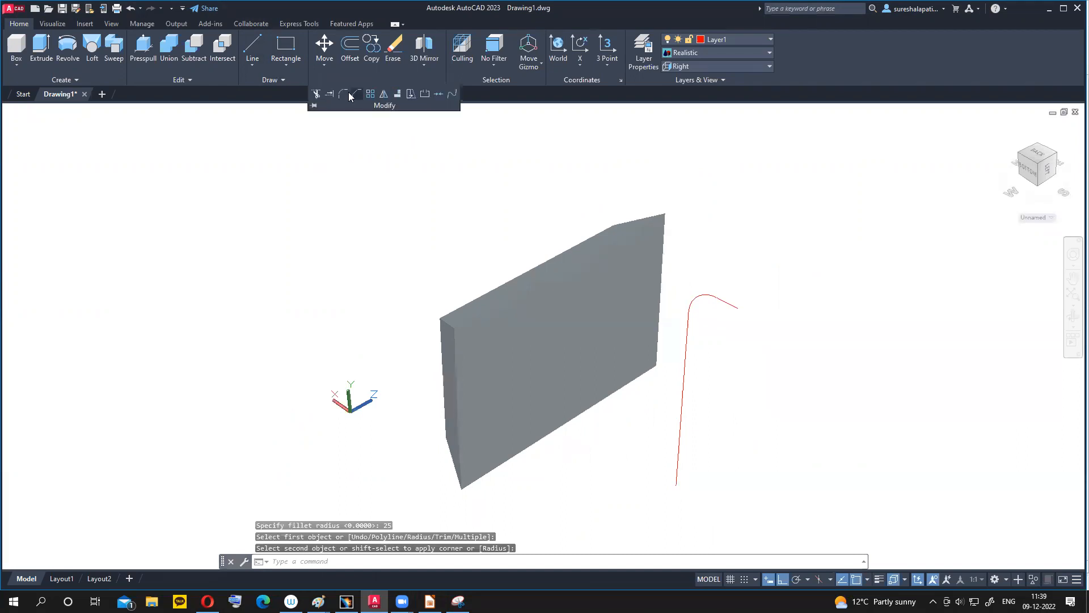
pyautogui.click(439, 94)
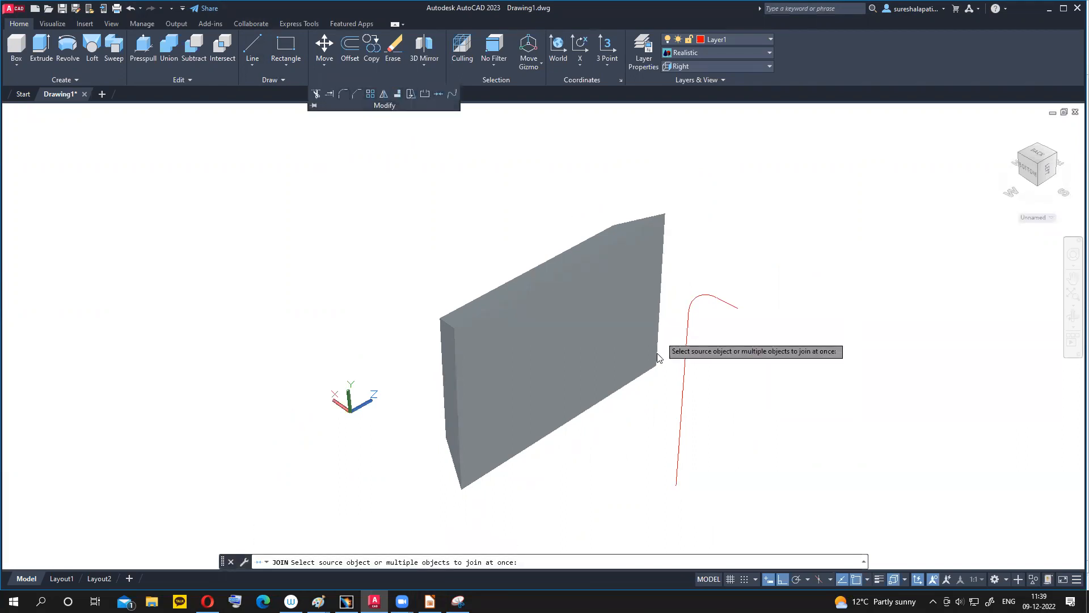
pyautogui.click(685, 355)
pyautogui.click(697, 298)
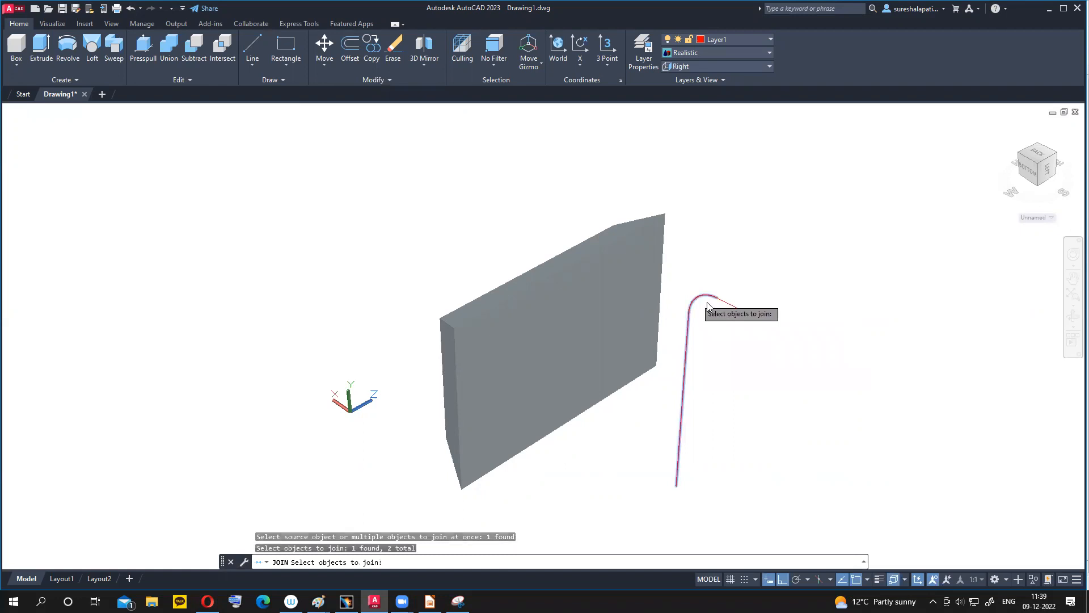
pyautogui.click(730, 306)
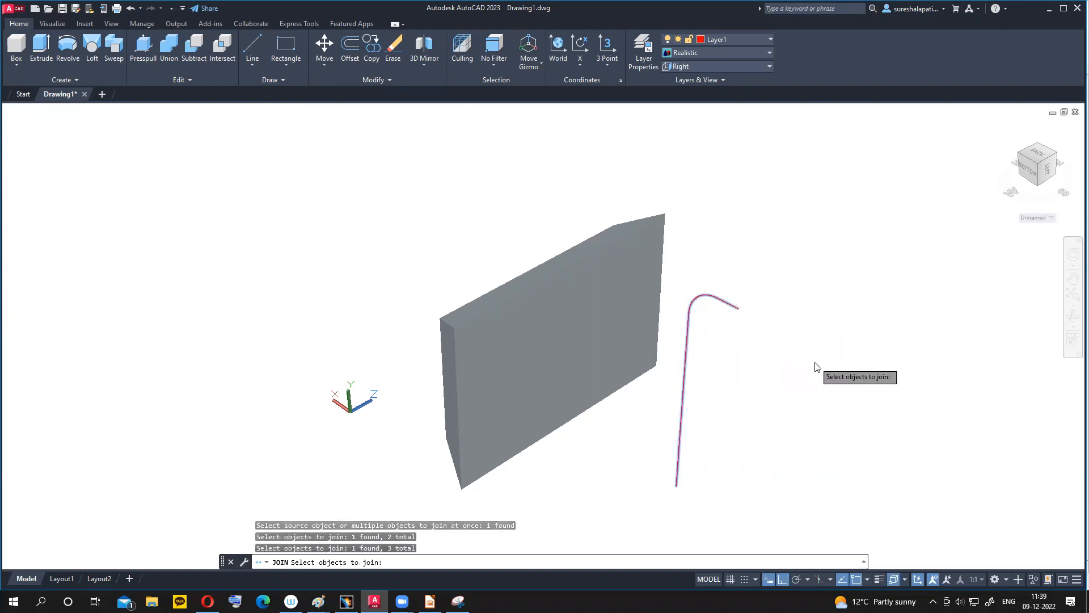
pyautogui.press('Return')
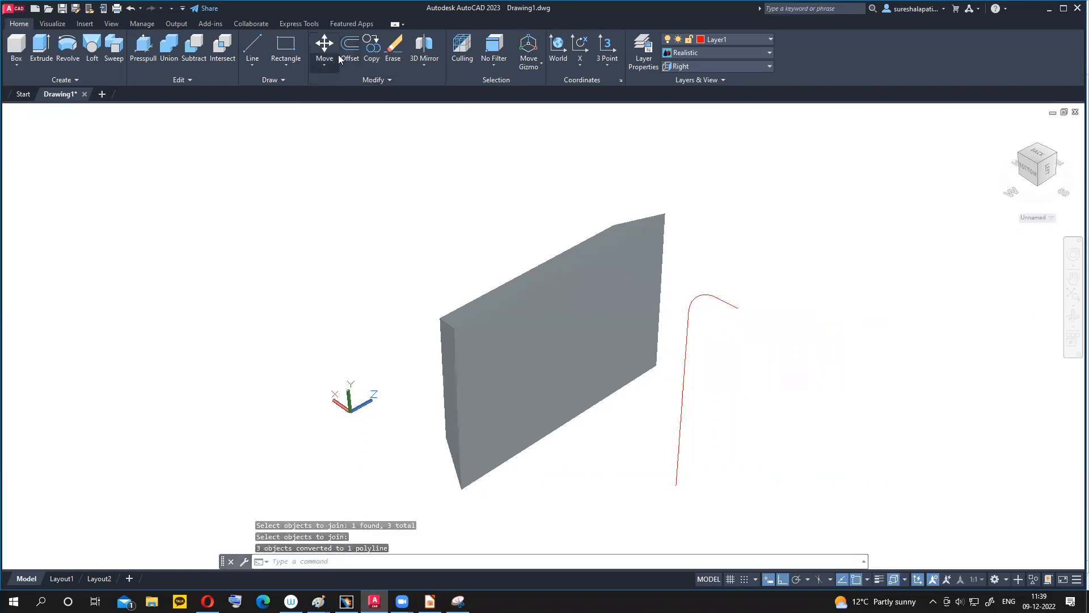
# - Switch to the Impress reference slide, trace the rib section's outer and inner rectangles and the stand in the rear 3D view, and return to AutoCAD
pyautogui.click(430, 601)
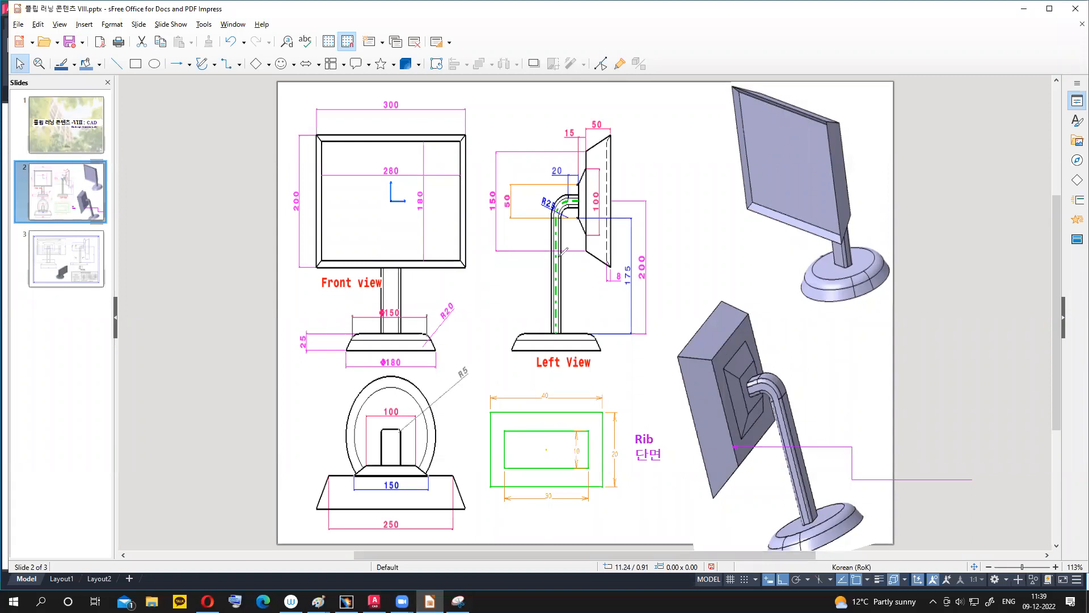
pyautogui.moveTo(497, 406)
pyautogui.mouseDown()
pyautogui.moveTo(608, 410)
pyautogui.moveTo(605, 448)
pyautogui.moveTo(536, 486)
pyautogui.moveTo(491, 471)
pyautogui.moveTo(494, 457)
pyautogui.moveTo(530, 429)
pyautogui.moveTo(586, 429)
pyautogui.moveTo(585, 462)
pyautogui.moveTo(509, 465)
pyautogui.moveTo(508, 430)
pyautogui.mouseUp()
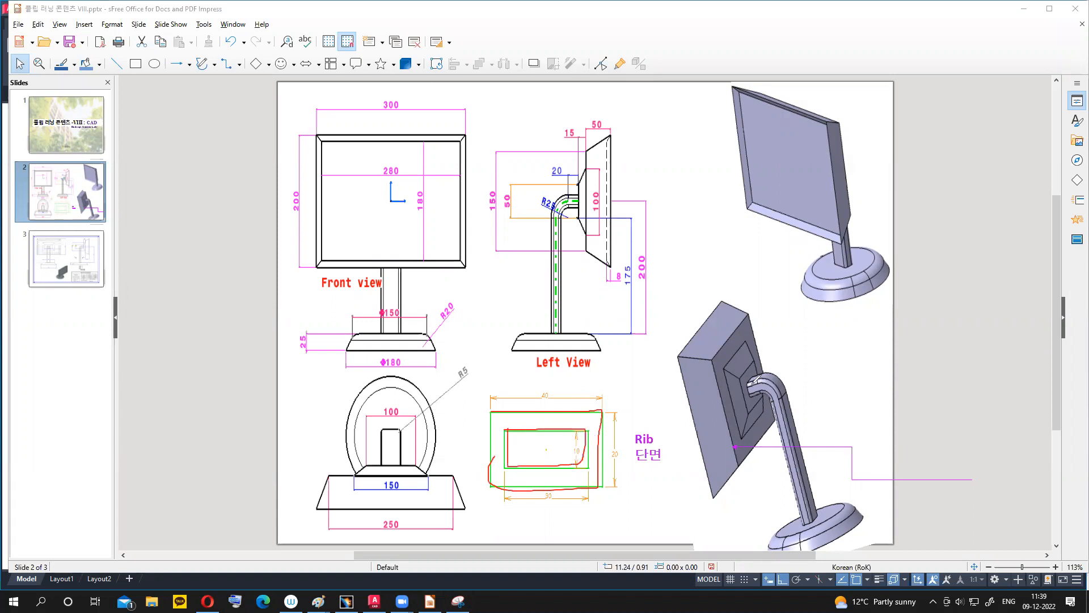
pyautogui.moveTo(794, 473); pyautogui.dragTo(773, 382)
pyautogui.press('Escape')
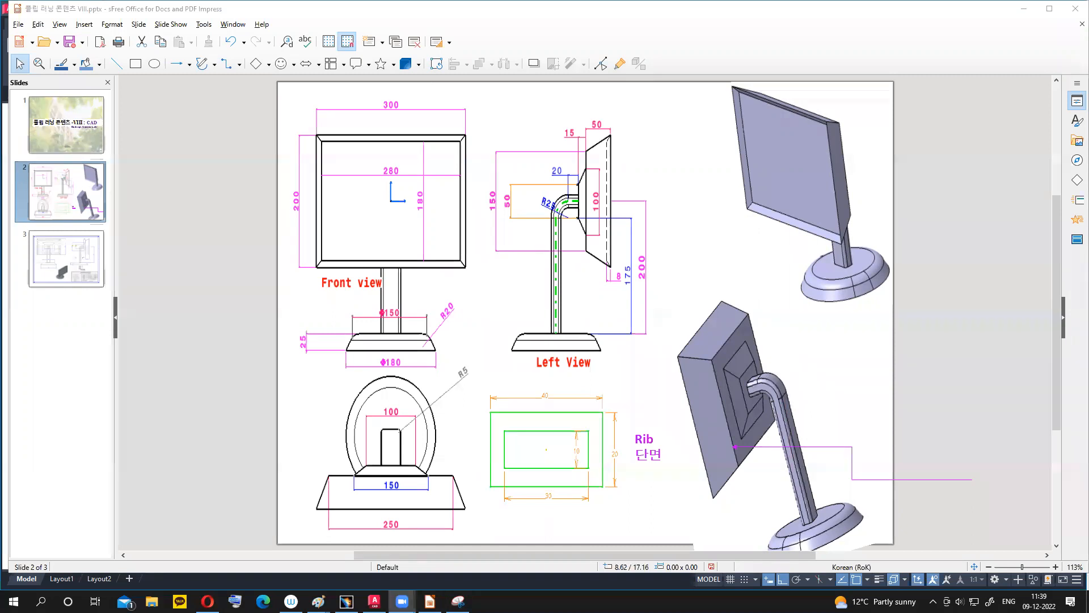
pyautogui.click(374, 601)
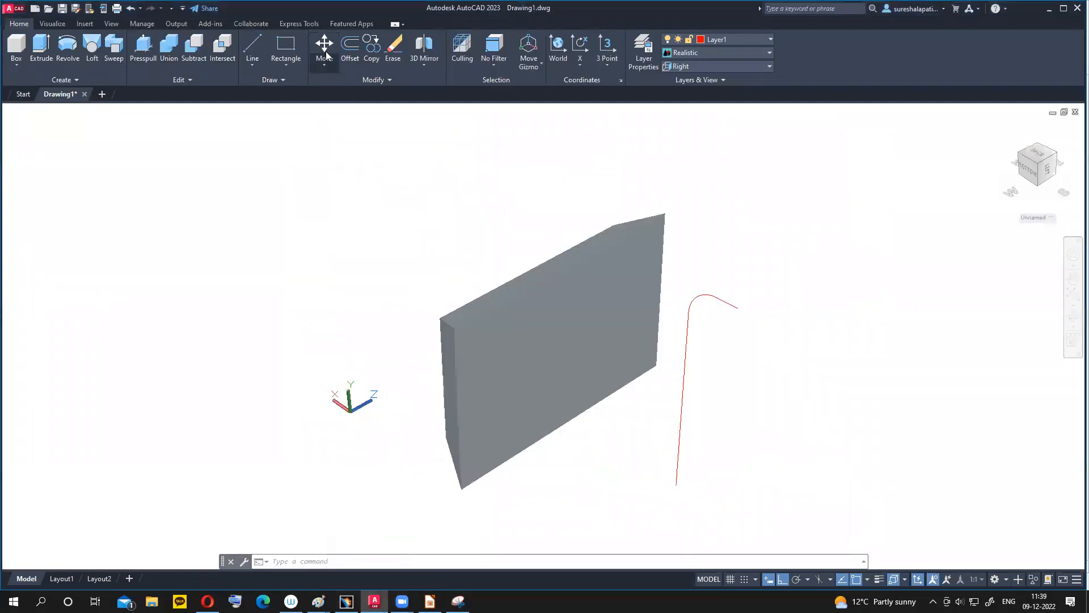
# - Copy the joined stand path from its short line's free end to a spot farther along positive Z
pyautogui.click(374, 54)
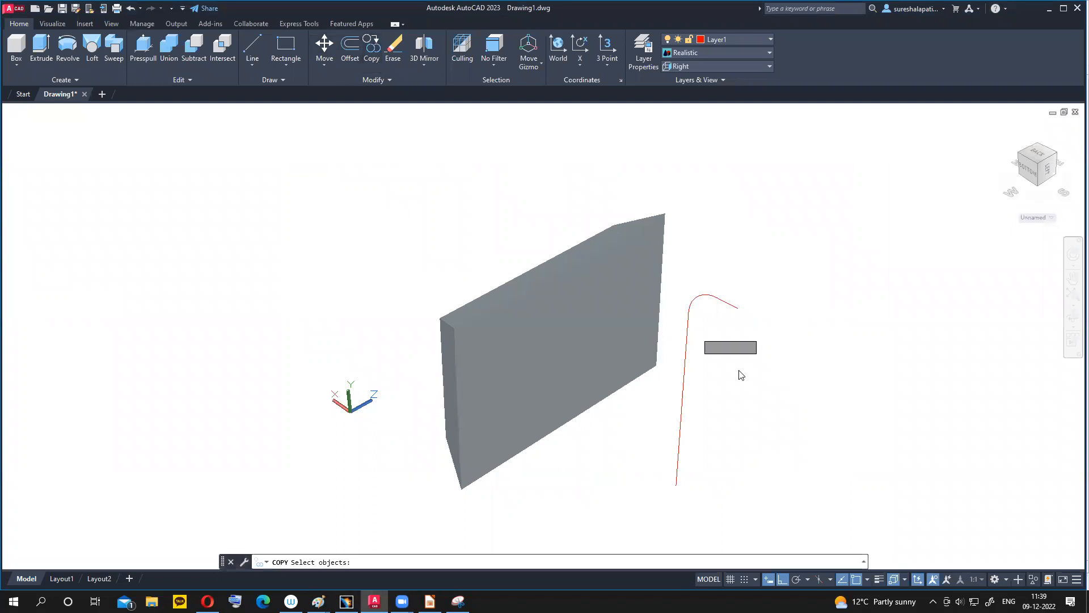
pyautogui.click(721, 301)
pyautogui.press('Return')
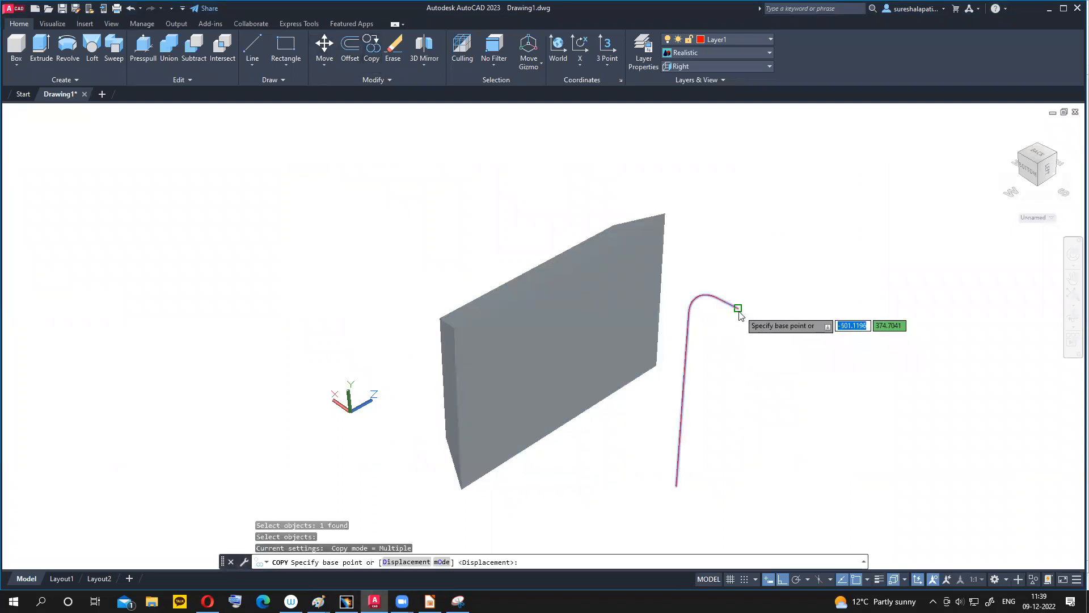
pyautogui.click(738, 308)
pyautogui.click(838, 310)
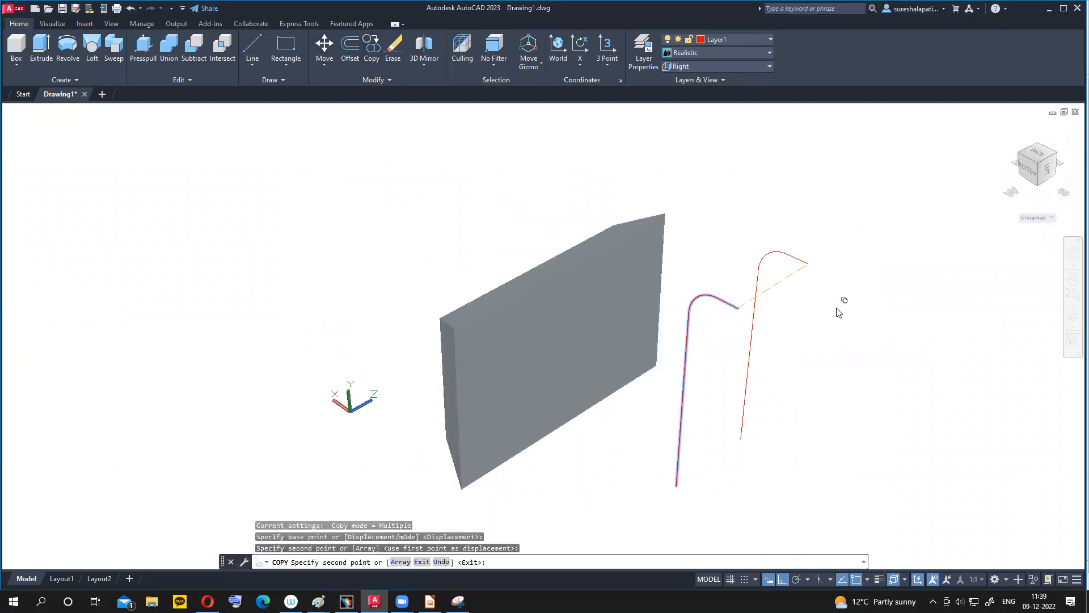
pyautogui.press('Return')
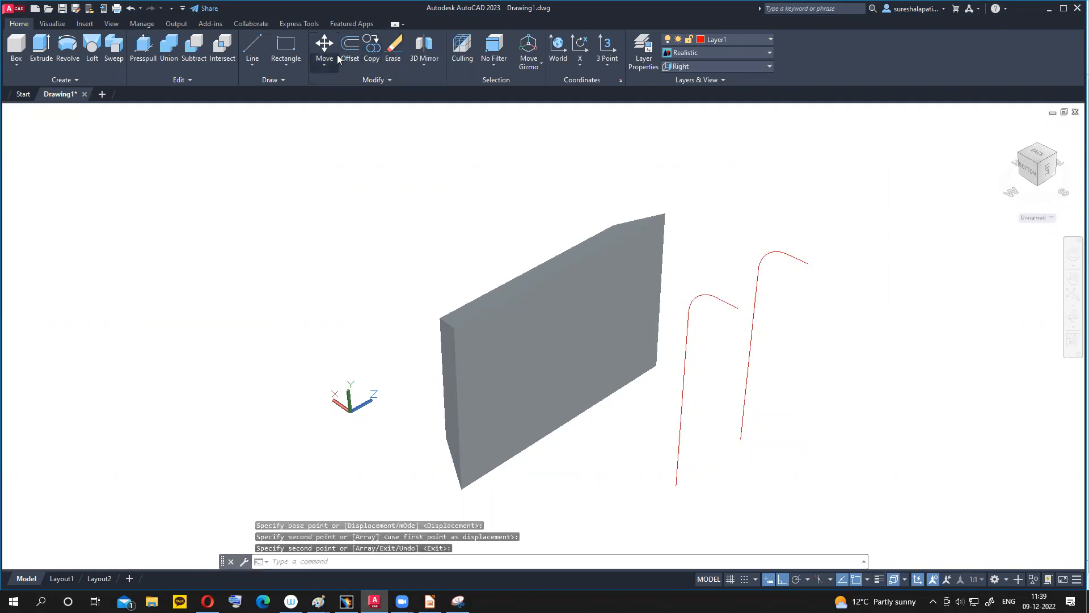
# - Copy the duplicated stand path about 129 along negative X from its upper endpoint, and erase the intermediate duplicate
pyautogui.click(370, 53)
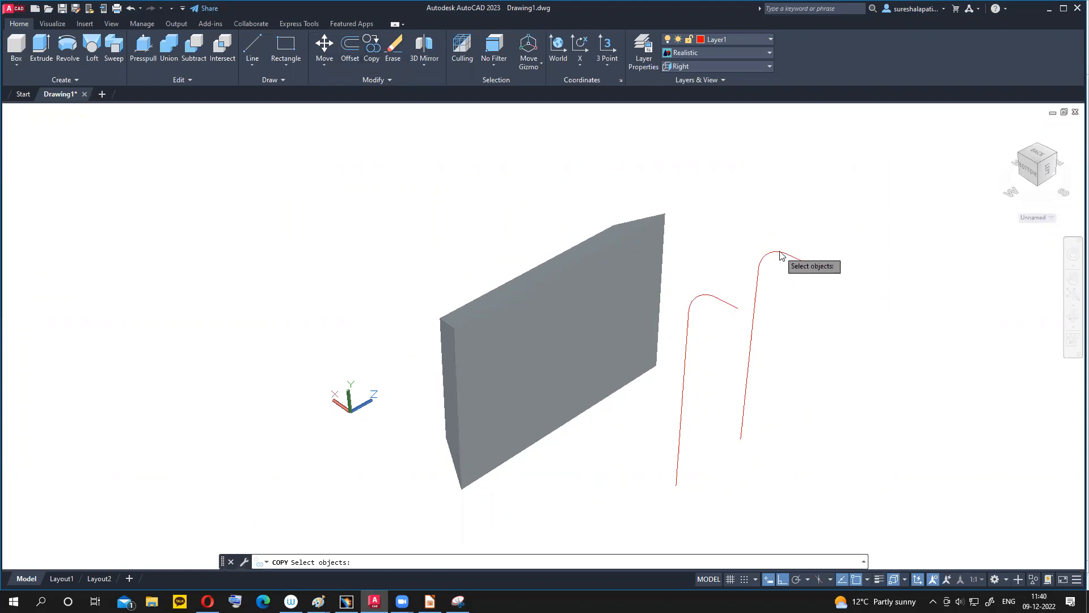
pyautogui.click(779, 253)
pyautogui.press('Return')
pyautogui.click(806, 263)
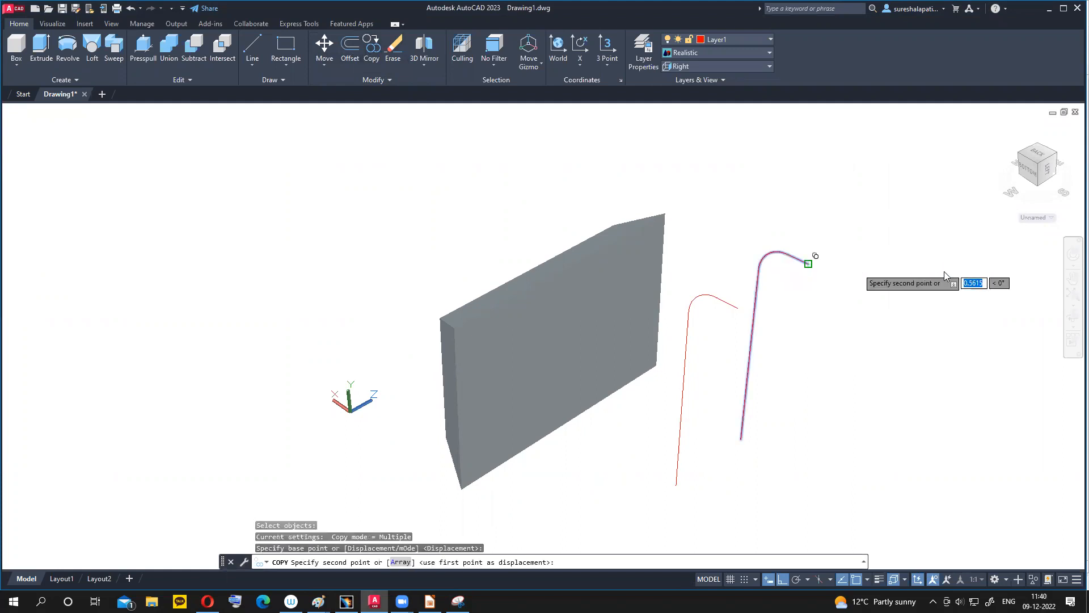
pyautogui.click(990, 281)
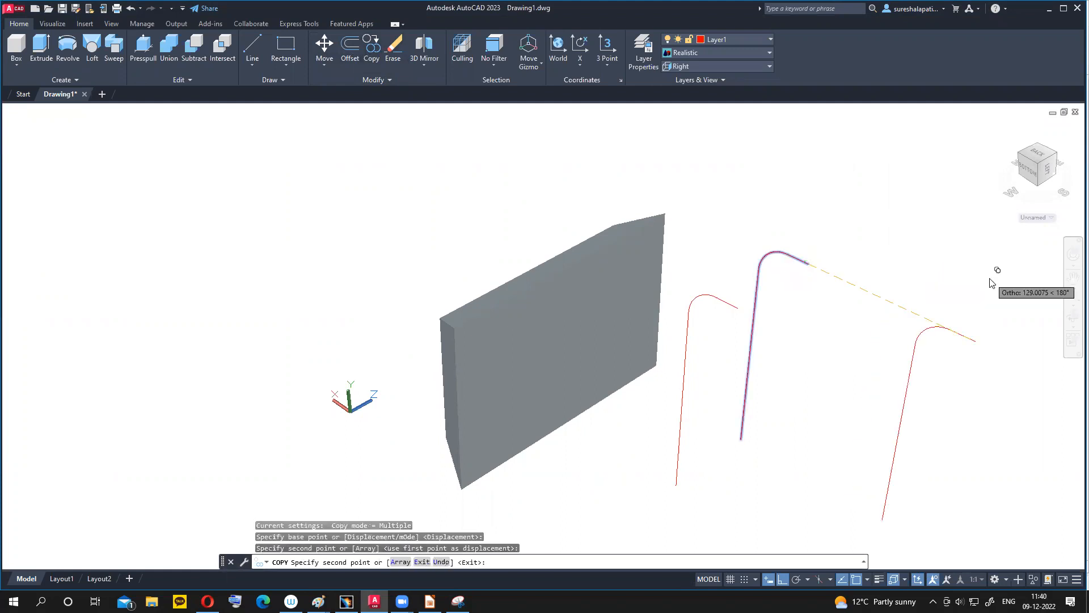
pyautogui.press('Return')
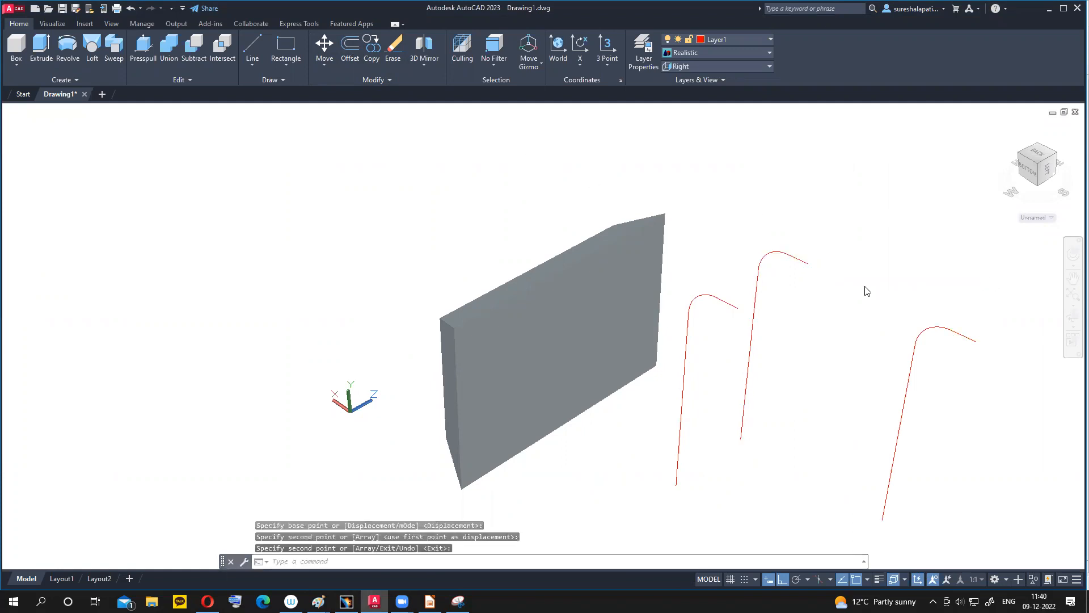
pyautogui.click(794, 262)
pyautogui.press('Delete')
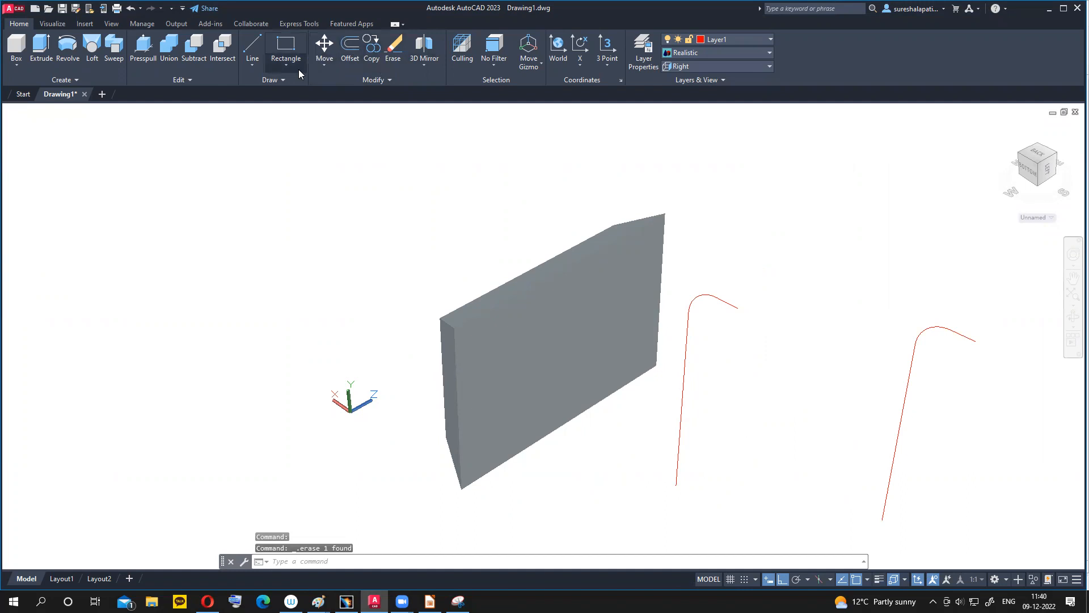
pyautogui.click(286, 50)
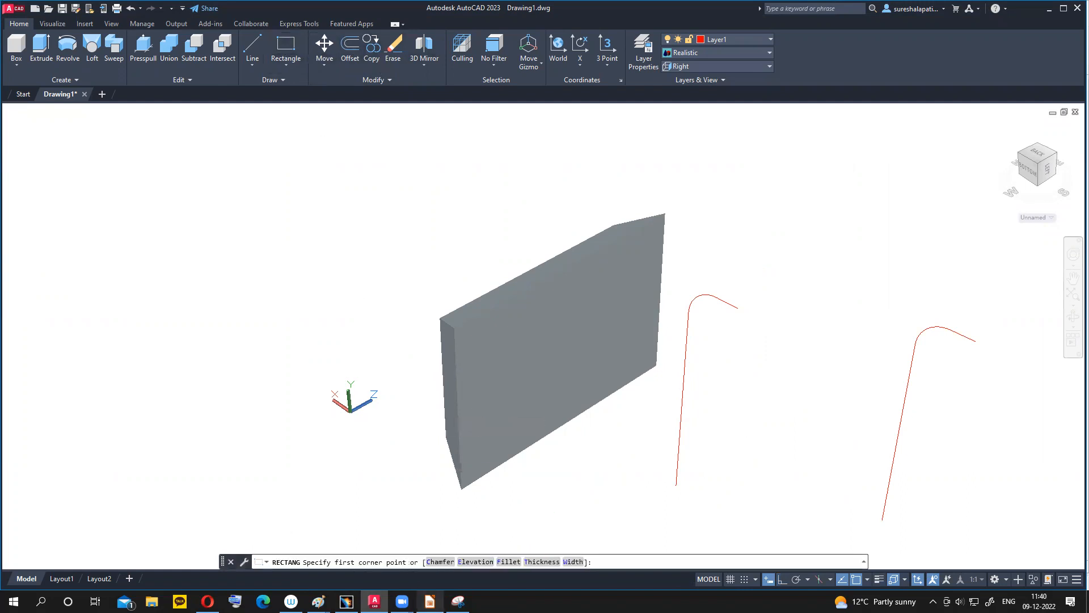
pyautogui.hotkey('alt', 'Tab')
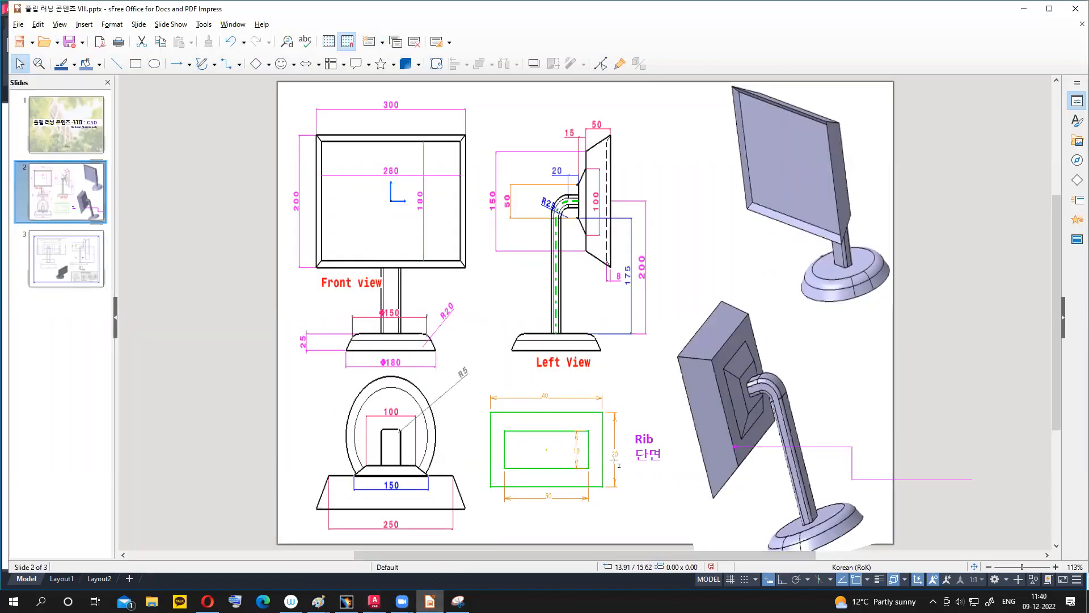
pyautogui.click(430, 602)
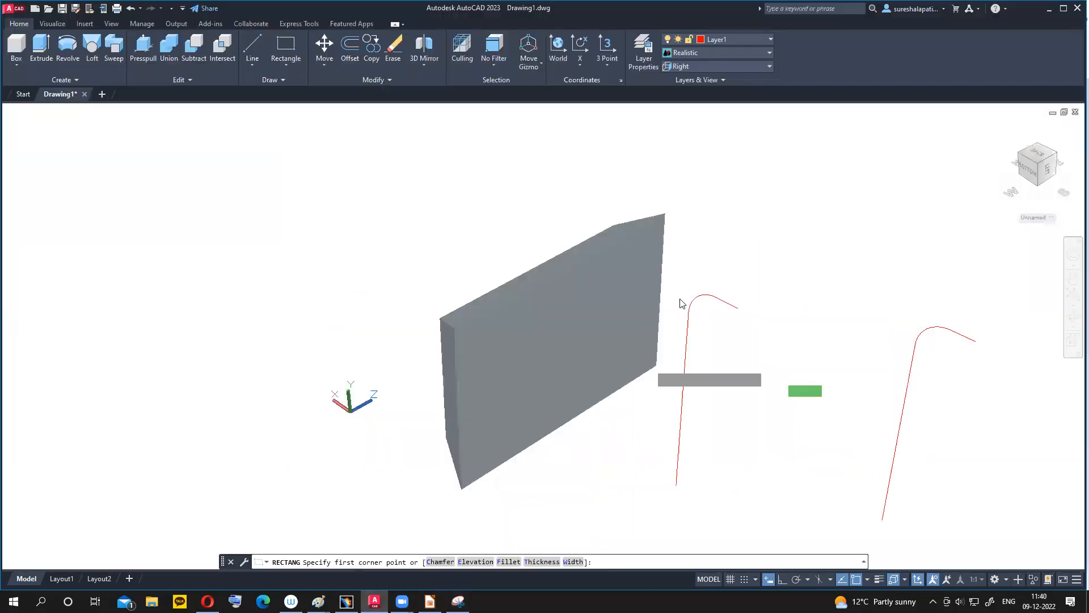
pyautogui.click(277, 43)
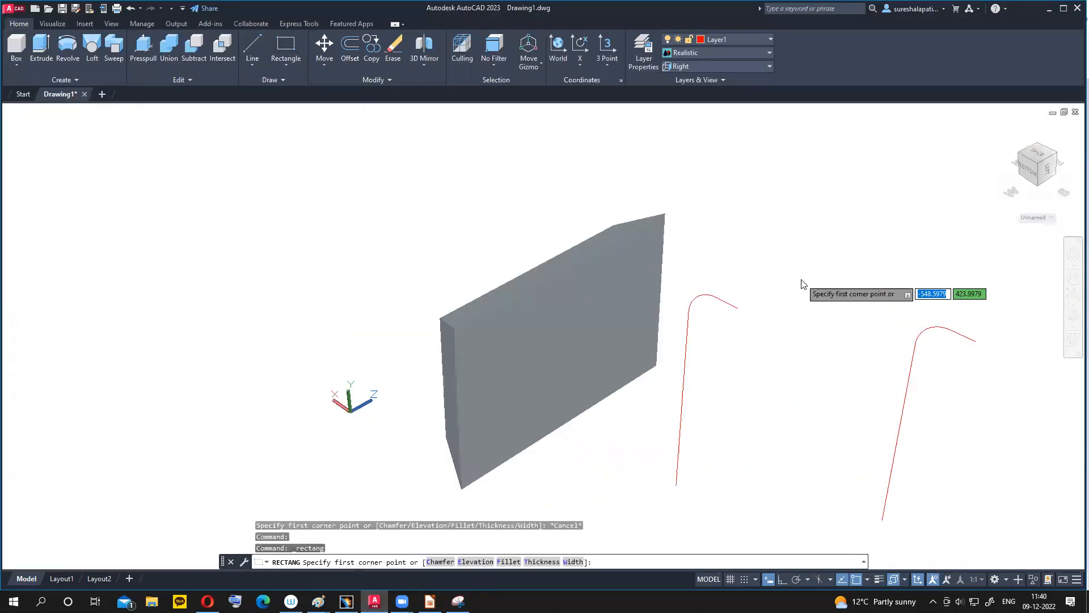
pyautogui.click(862, 324)
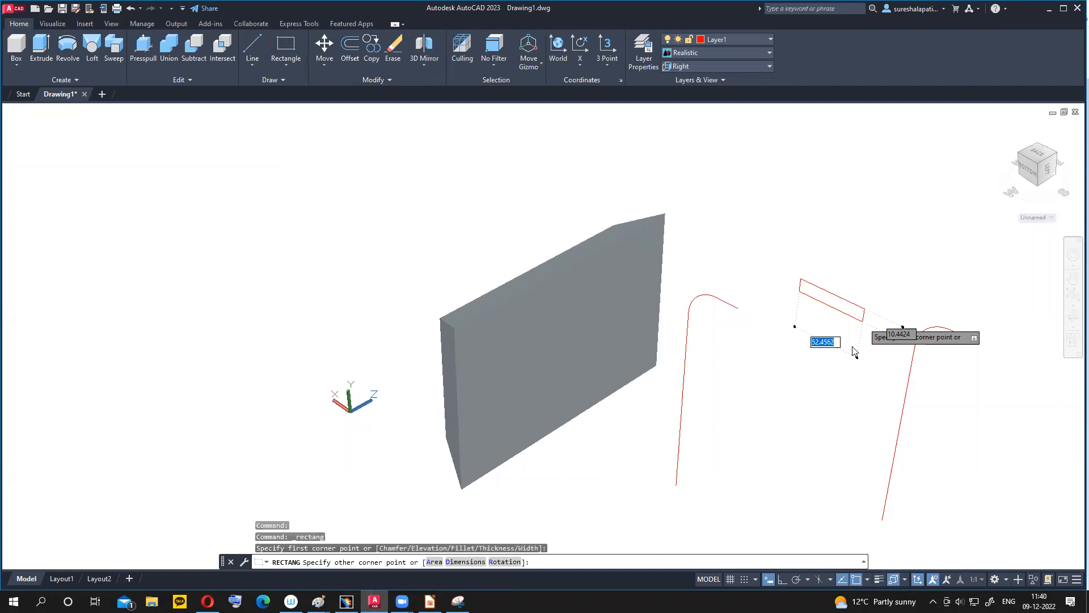
pyautogui.press('Escape')
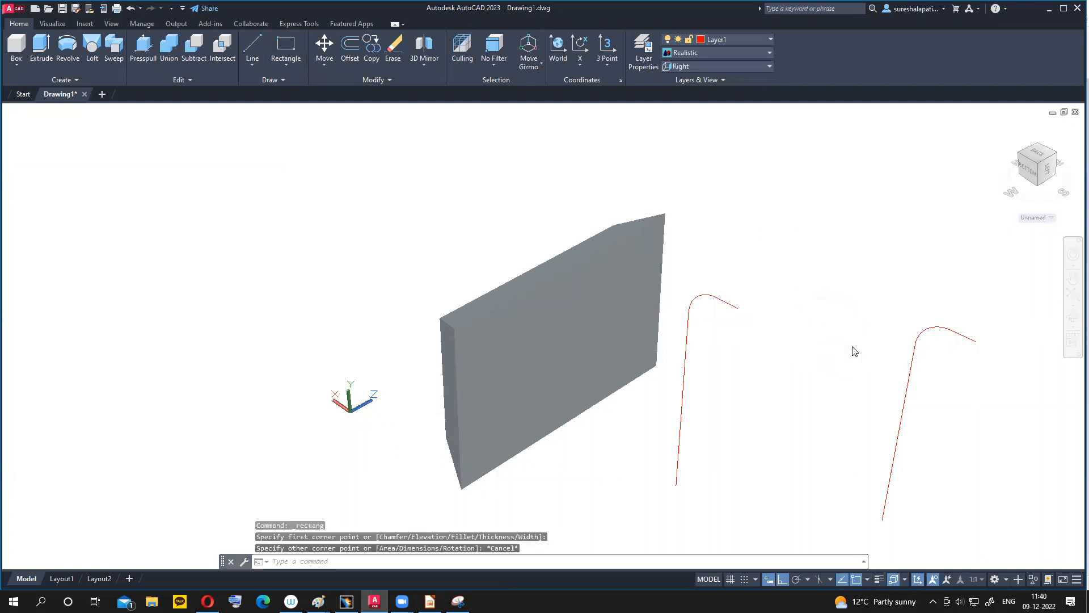
# - Set the Front preset view to establish the front drawing plane, with the model tilted into a 3D view
pyautogui.click(751, 67)
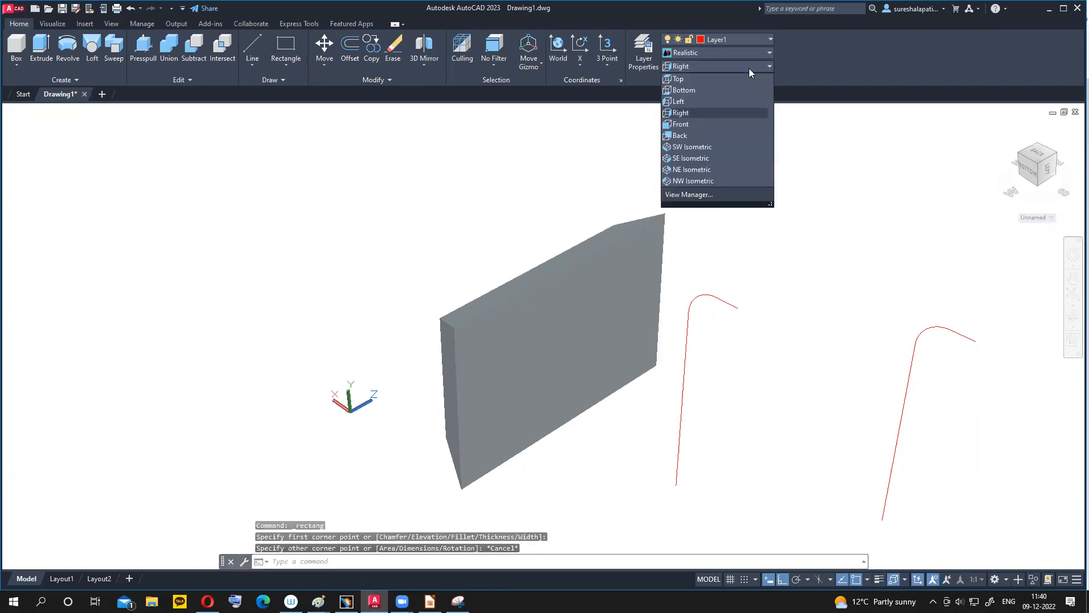
pyautogui.click(686, 124)
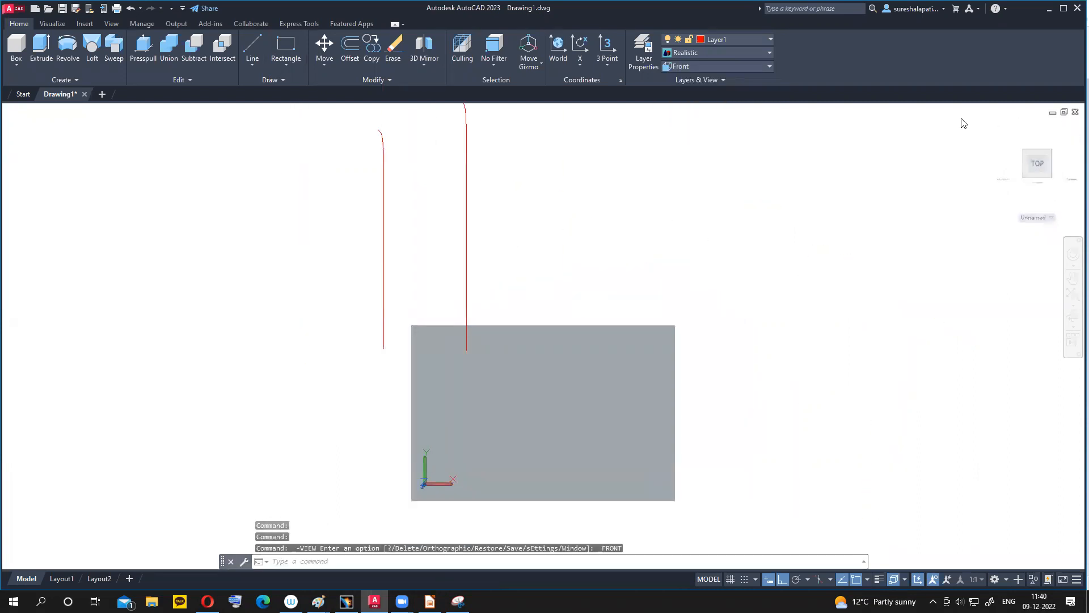
pyautogui.keyDown('shift'); pyautogui.moveTo(962, 119); pyautogui.dragTo(814, 243, button='middle'); pyautogui.keyUp('shift')
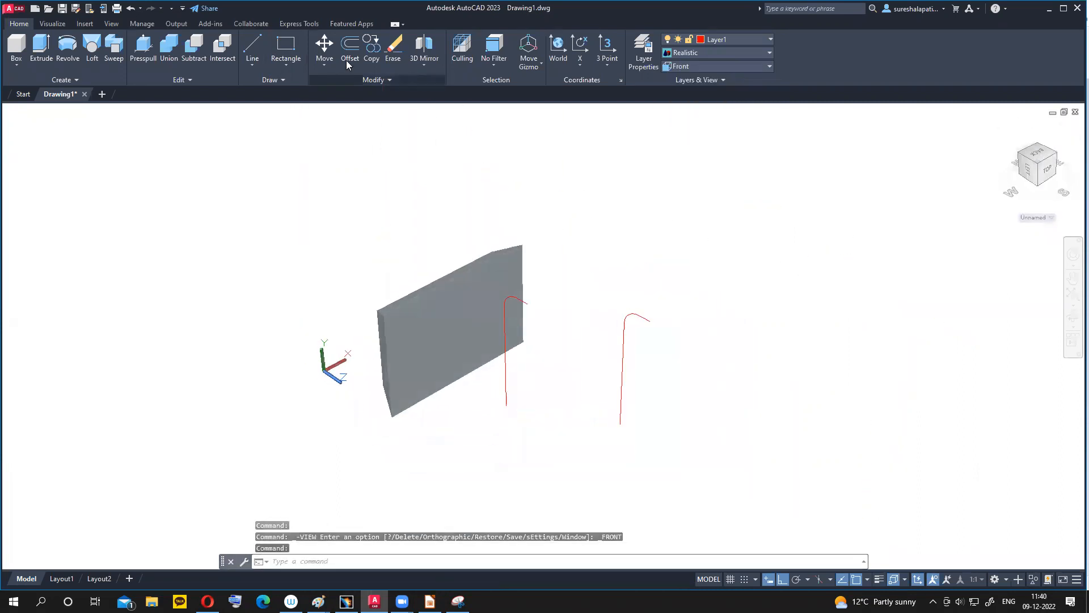
# - Draw a 40 by 20 rectangle in the empty area above the duplicated stand path for the rib's outer section
pyautogui.click(286, 46)
pyautogui.click(603, 264)
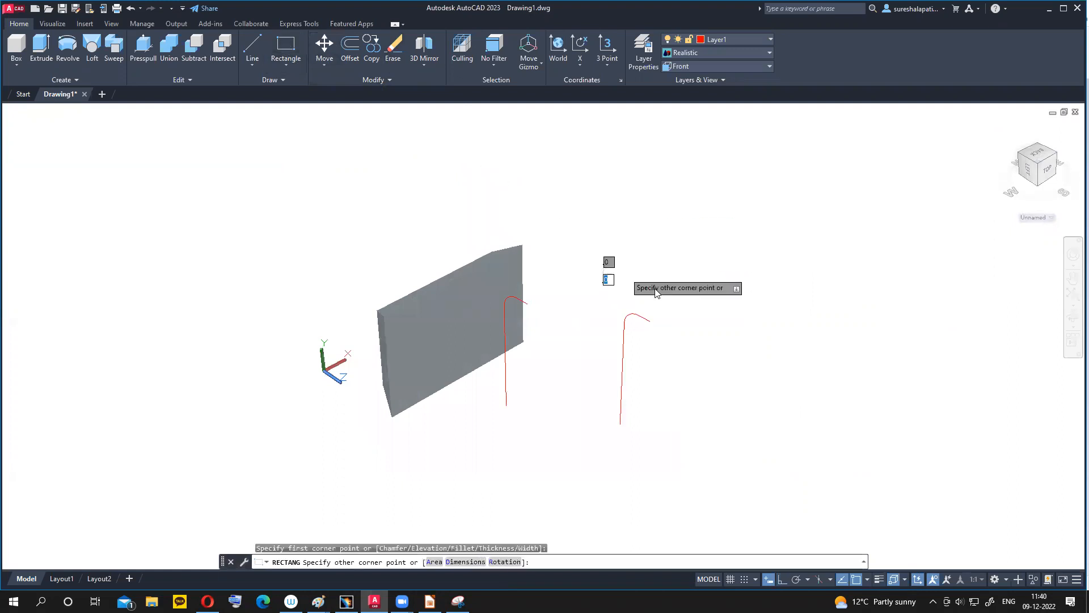
pyautogui.write('40')
pyautogui.press('Tab')
pyautogui.write('20')
pyautogui.press('Return')
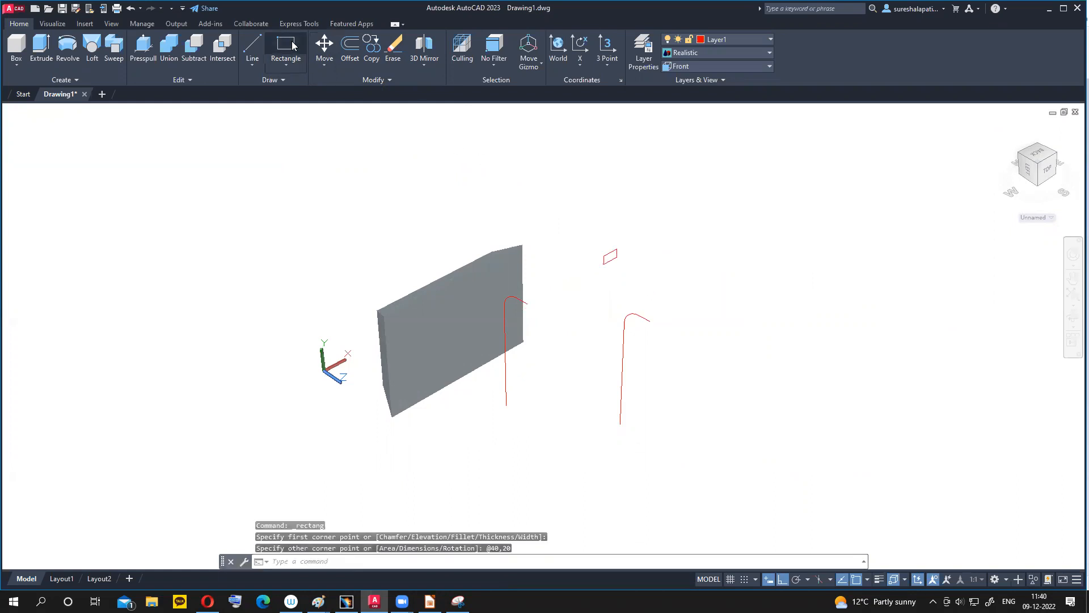
# - Draw a separate 30 by 10 rectangle beside the larger one for the inner rib section, checking the Impress reference slide for its size
pyautogui.press('Return')
pyautogui.click(694, 265)
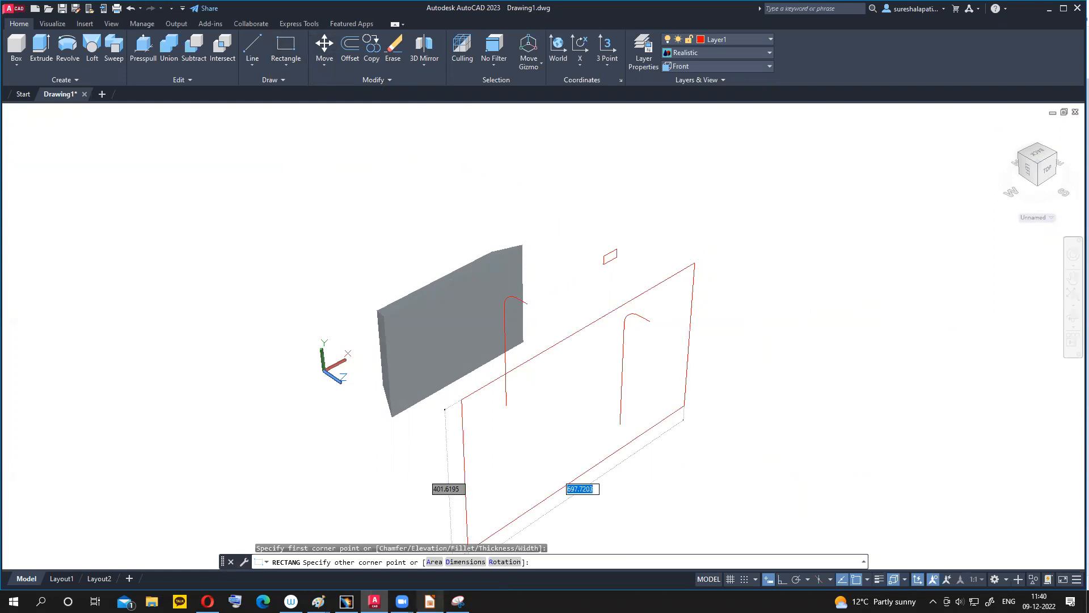
pyautogui.click(430, 601)
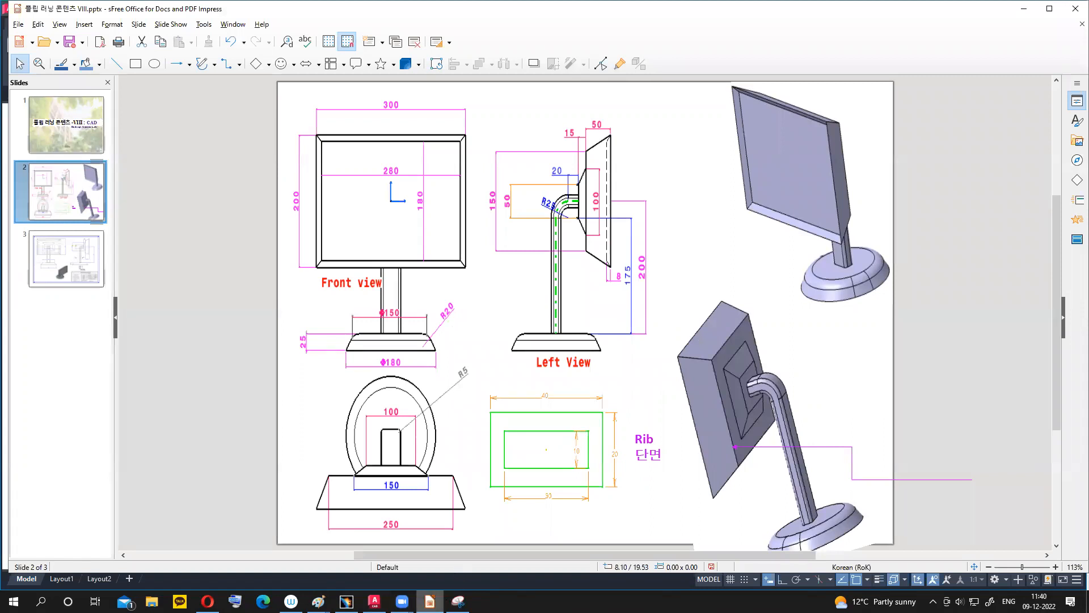
pyautogui.hotkey('alt', 'Tab')
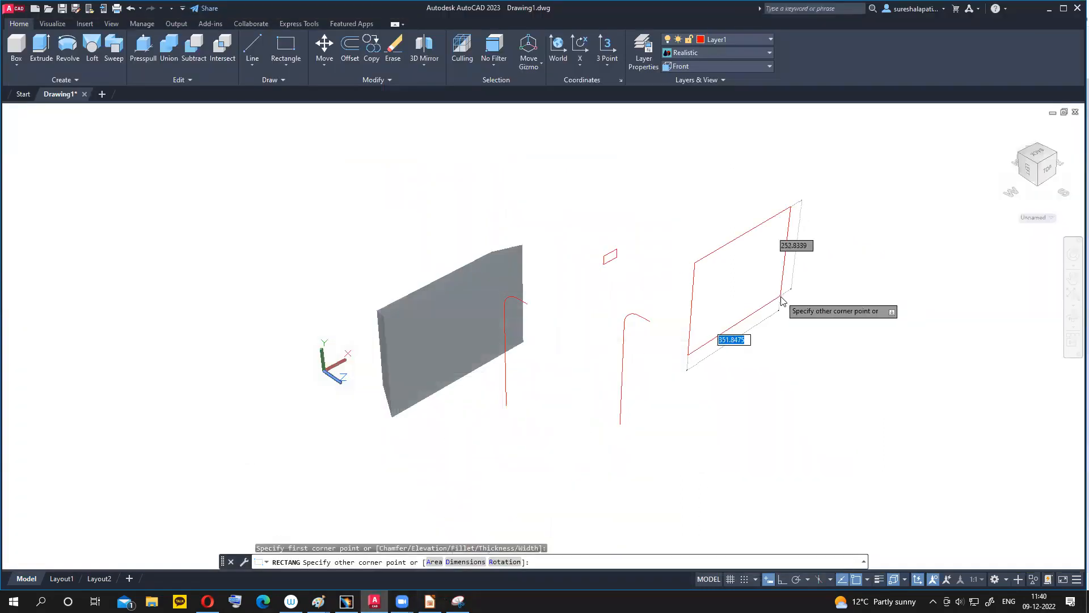
pyautogui.write('30')
pyautogui.press('Tab')
pyautogui.write('10')
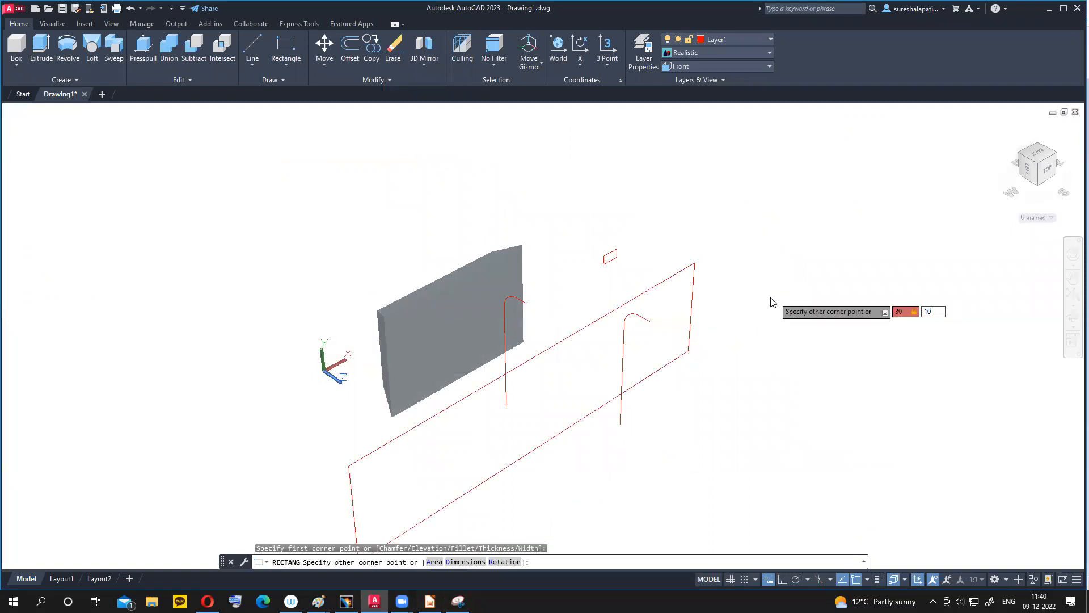
pyautogui.press('Return')
# - Move the 40 by 20 rectangle from its centre to the upper free endpoint of the stand path nearest the panel
pyautogui.scroll(3, 746, 331)
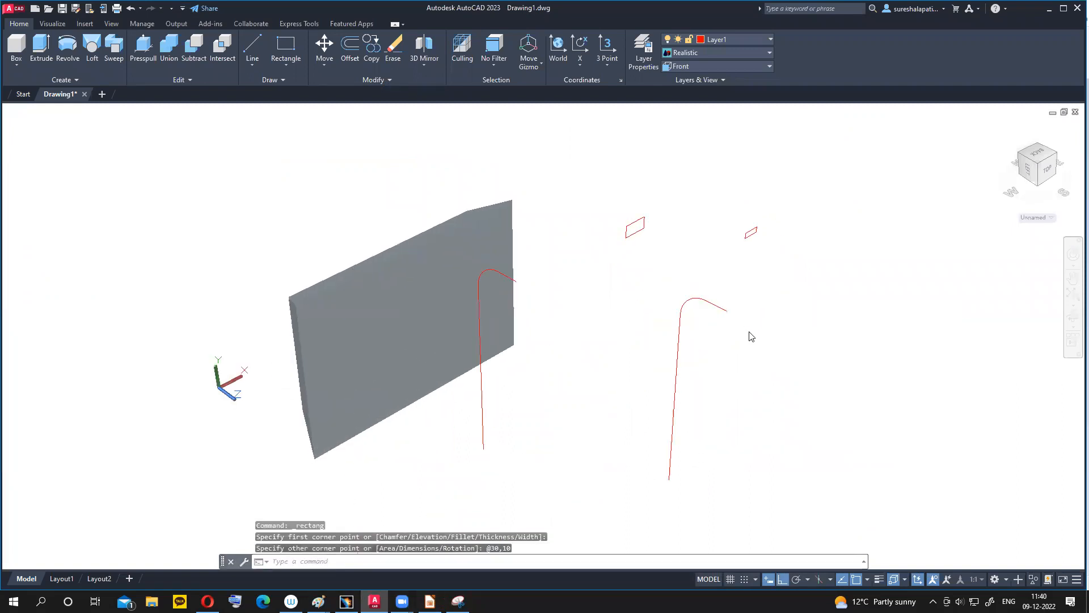
pyautogui.click(325, 46)
pyautogui.click(630, 266)
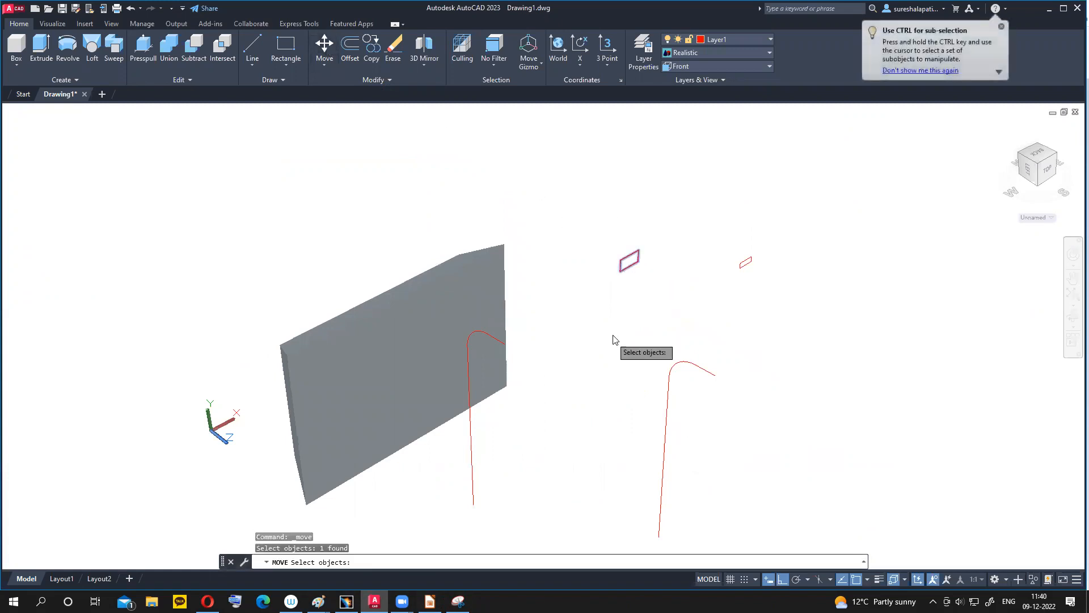
pyautogui.press('Return')
pyautogui.click(629, 261)
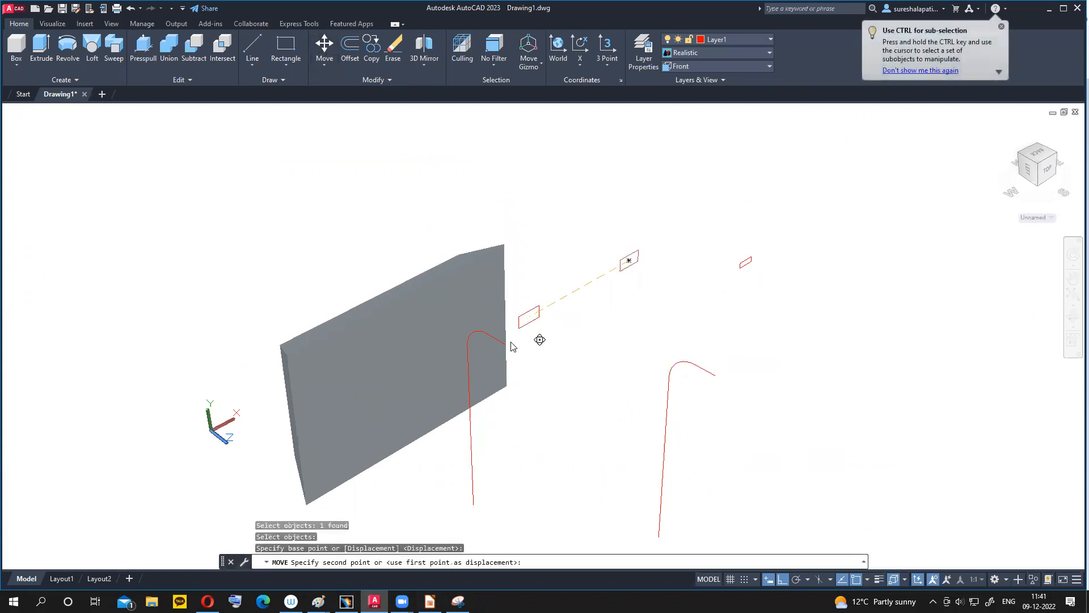
pyautogui.click(505, 347)
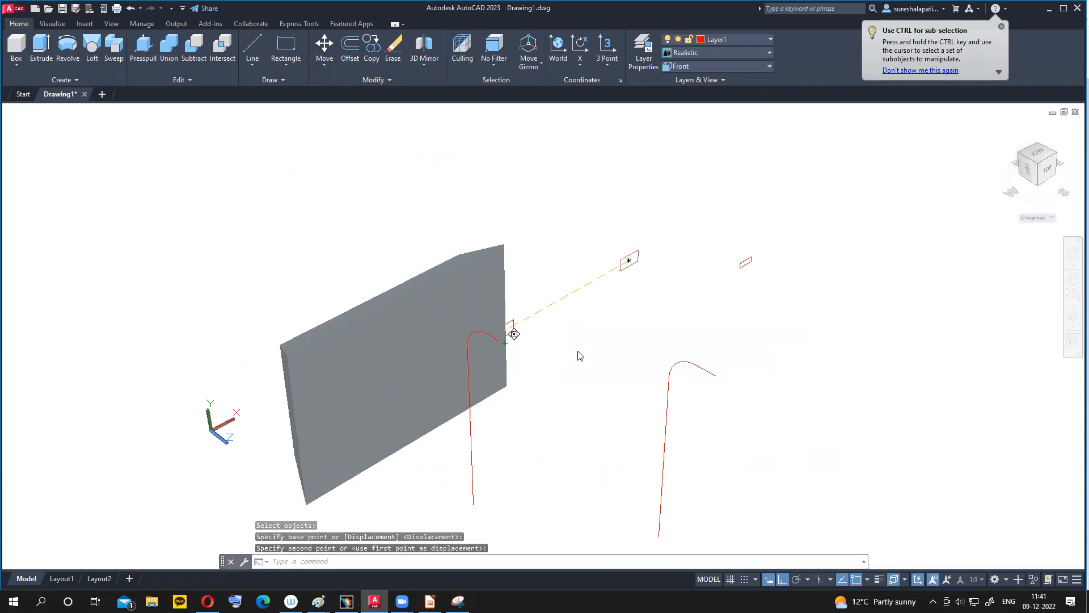
# - Move the 30 by 10 rectangle from its centre to the upper free endpoint of the duplicated stand path
pyautogui.click(324, 45)
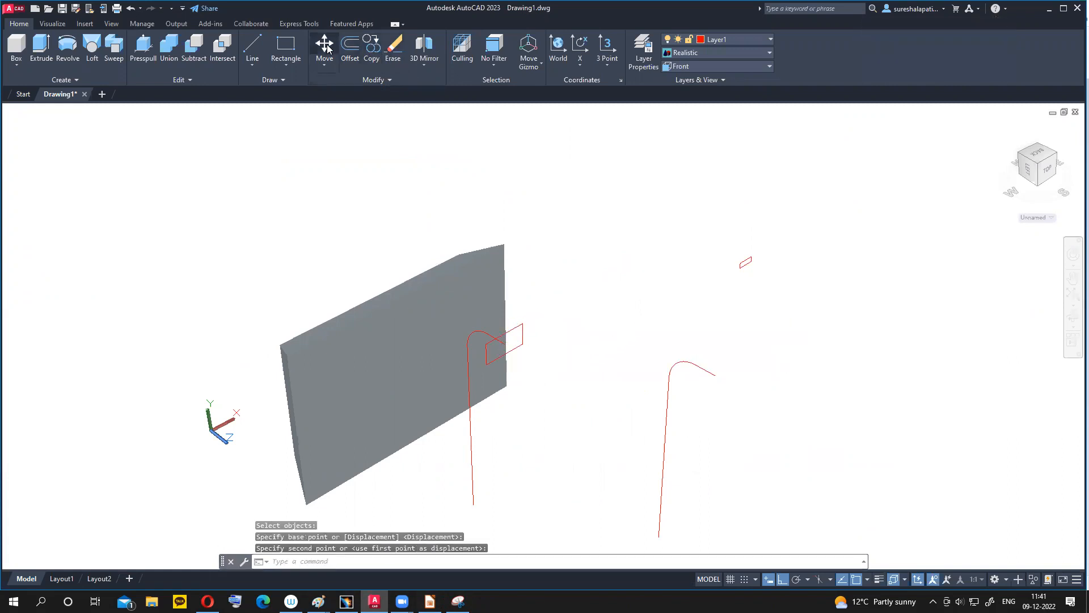
pyautogui.click(743, 265)
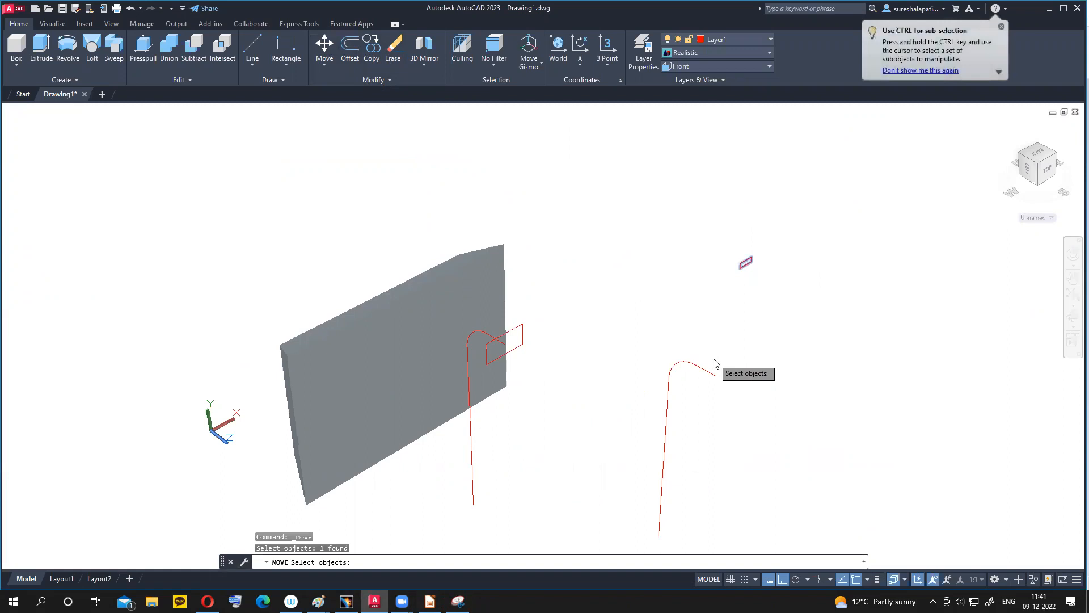
pyautogui.press('Return')
pyautogui.click(745, 264)
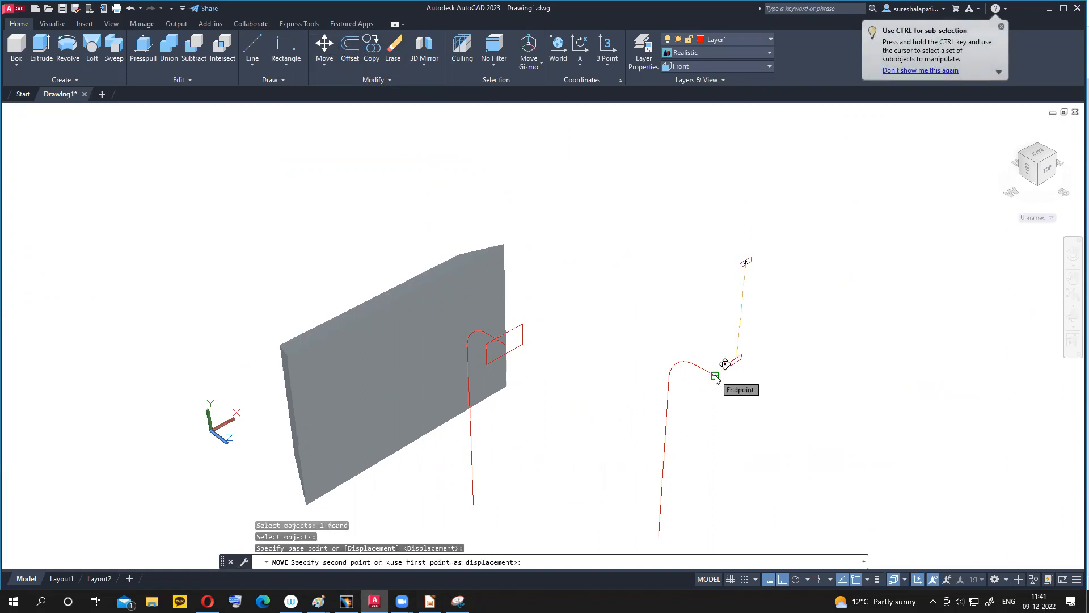
pyautogui.click(715, 377)
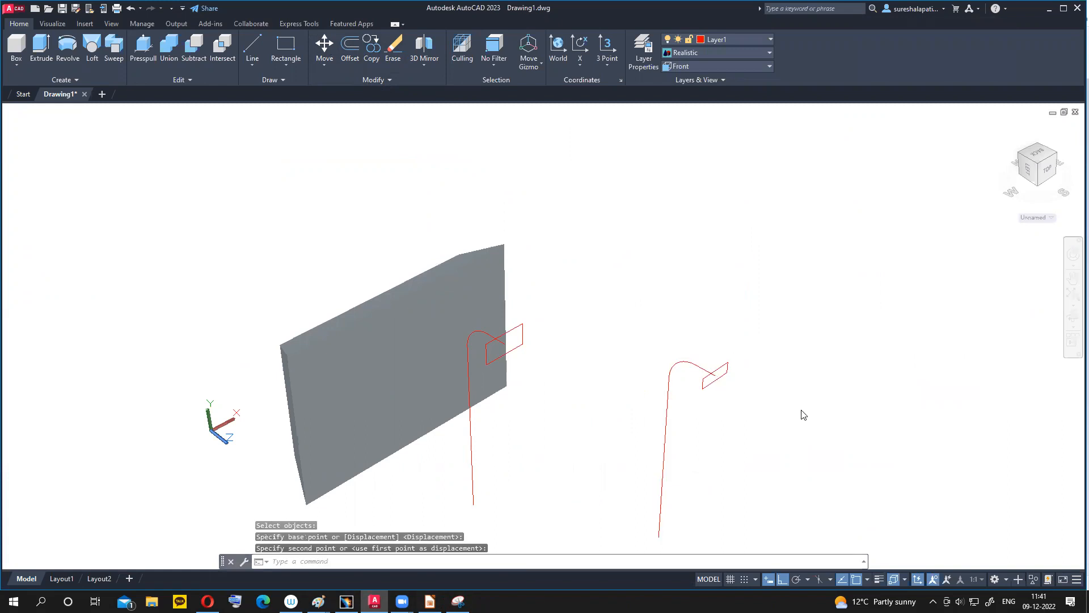
# - Sweep the 40 by 20 rectangle along the stand path near the panel to form the outer stand solid
pyautogui.moveTo(802, 407); pyautogui.dragTo(845, 346, button='middle')
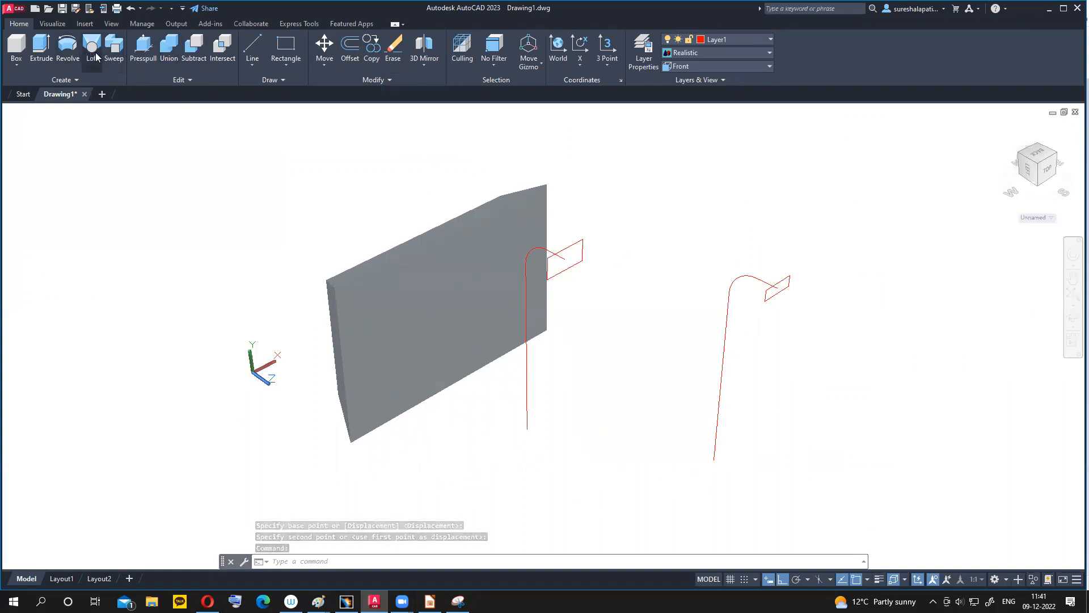
pyautogui.click(113, 48)
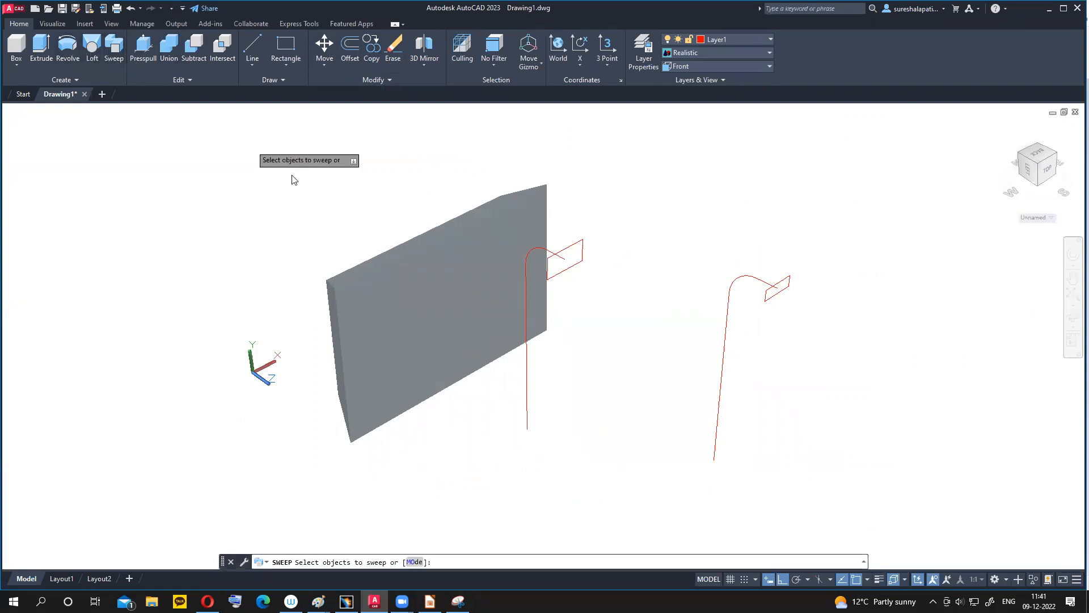
pyautogui.click(574, 268)
pyautogui.press('Return')
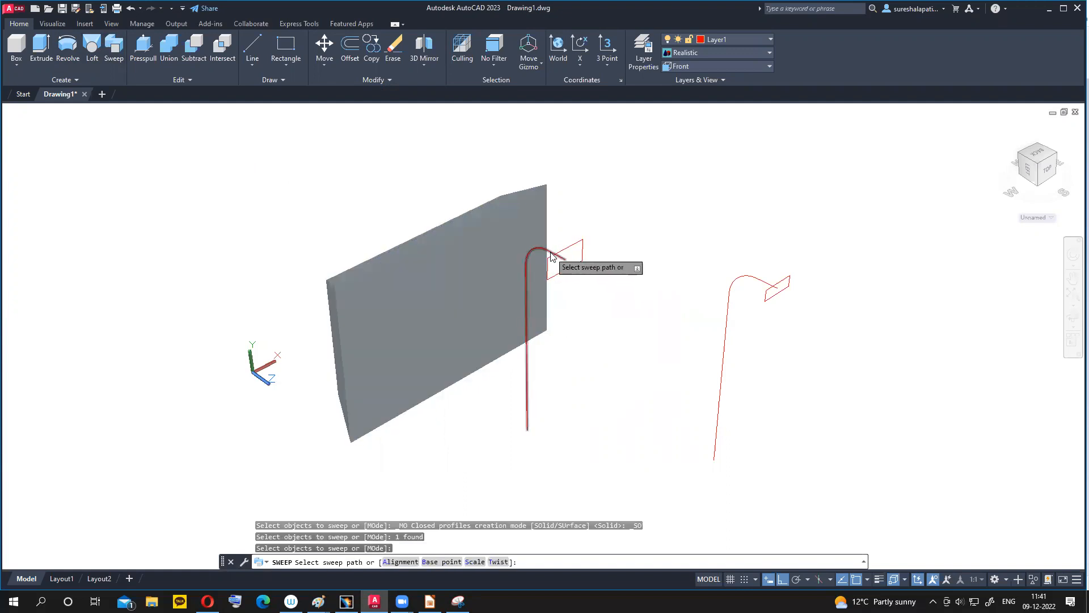
pyautogui.click(551, 256)
pyautogui.press('Return')
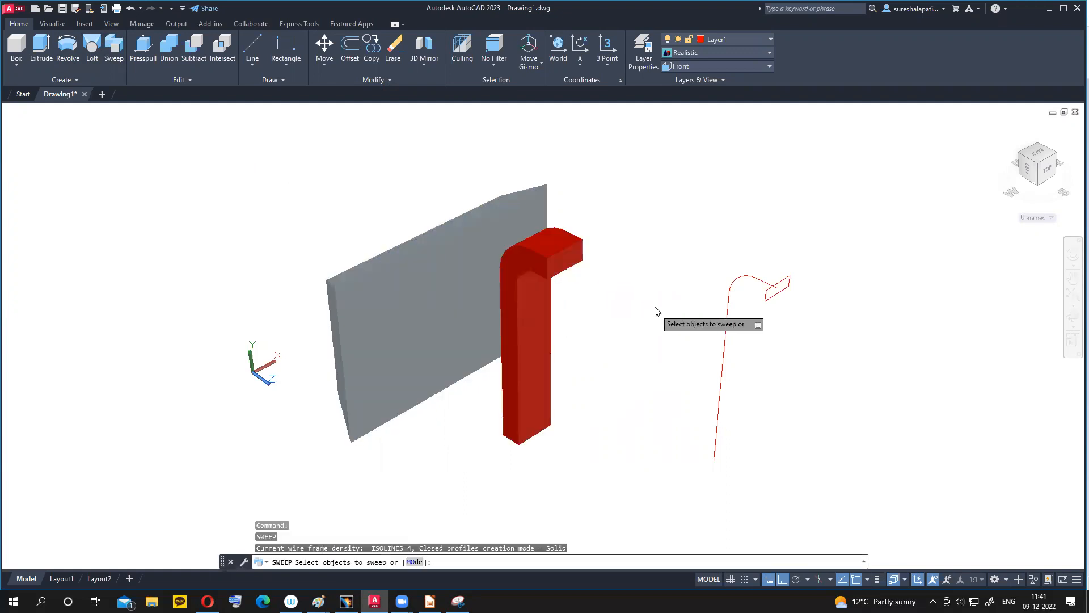
# - Make layer 0 the current layer and leave the repeated Sweep command
pyautogui.click(553, 249)
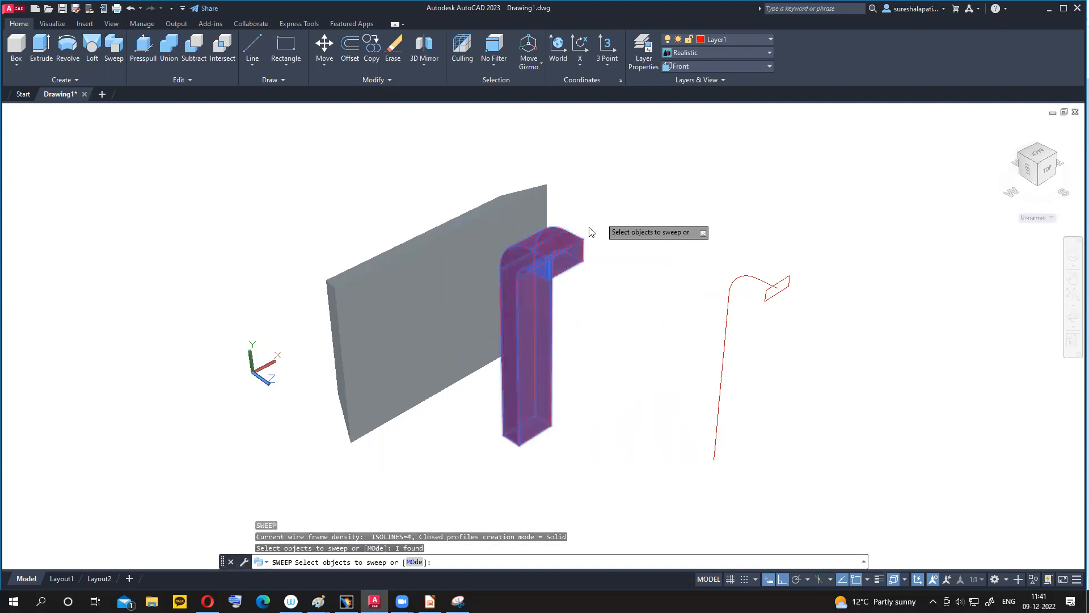
pyautogui.click(756, 38)
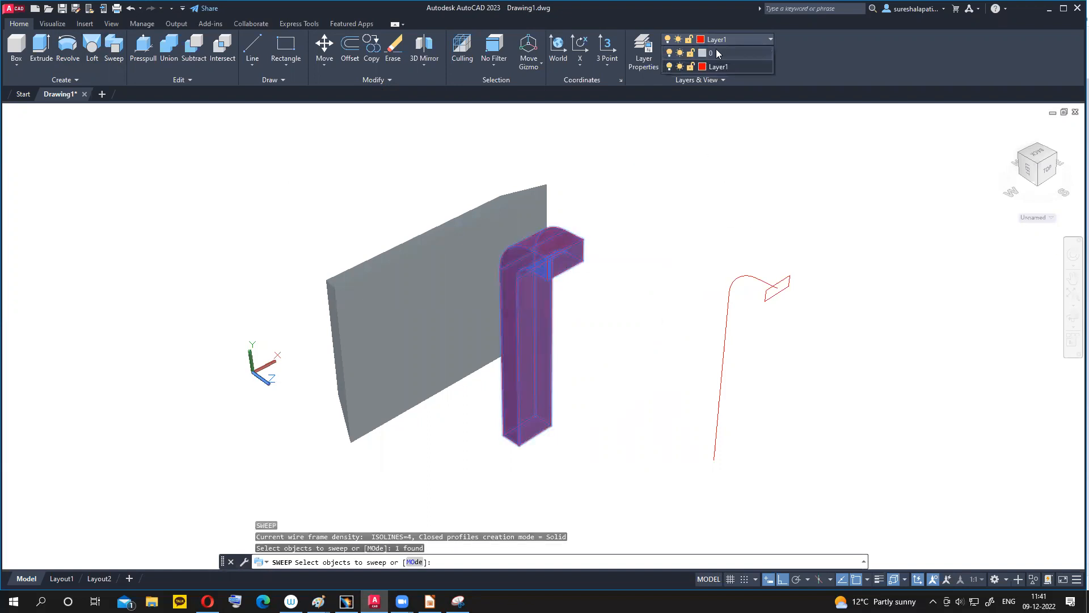
pyautogui.click(713, 52)
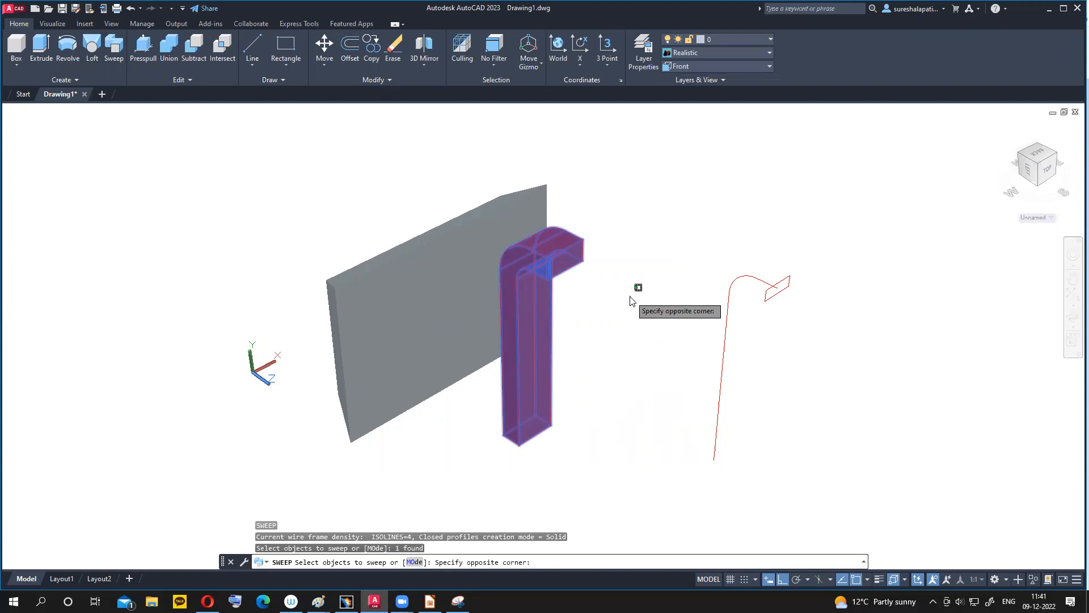
pyautogui.press('Escape')
pyautogui.press('Escape')
# - Assign the red swept outer stand solid to layer 0
pyautogui.click(539, 301)
pyautogui.click(751, 38)
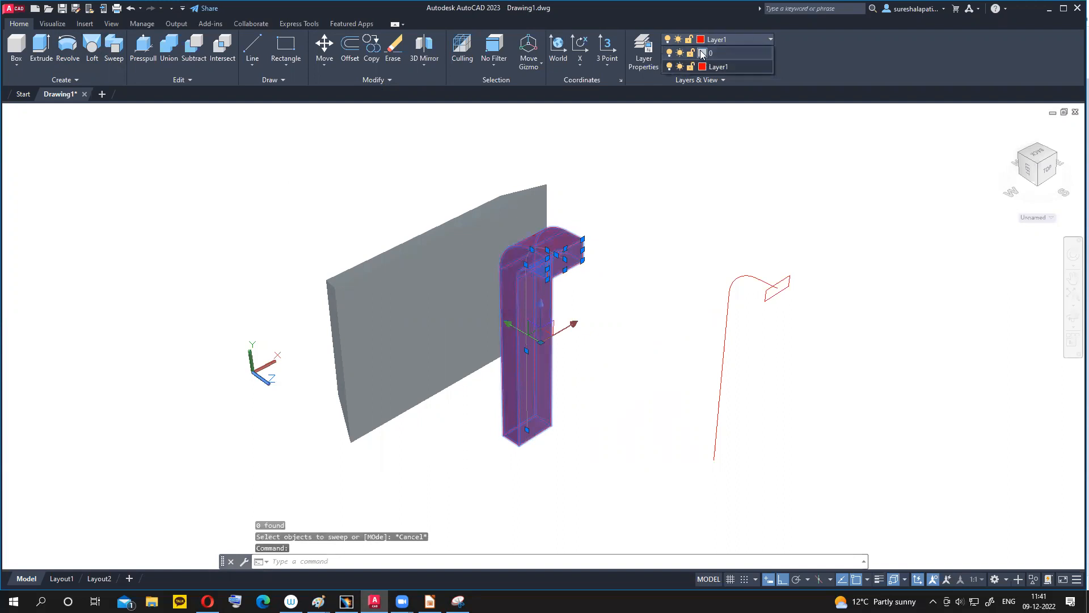
pyautogui.press('Escape')
pyautogui.click(748, 40)
pyautogui.click(713, 54)
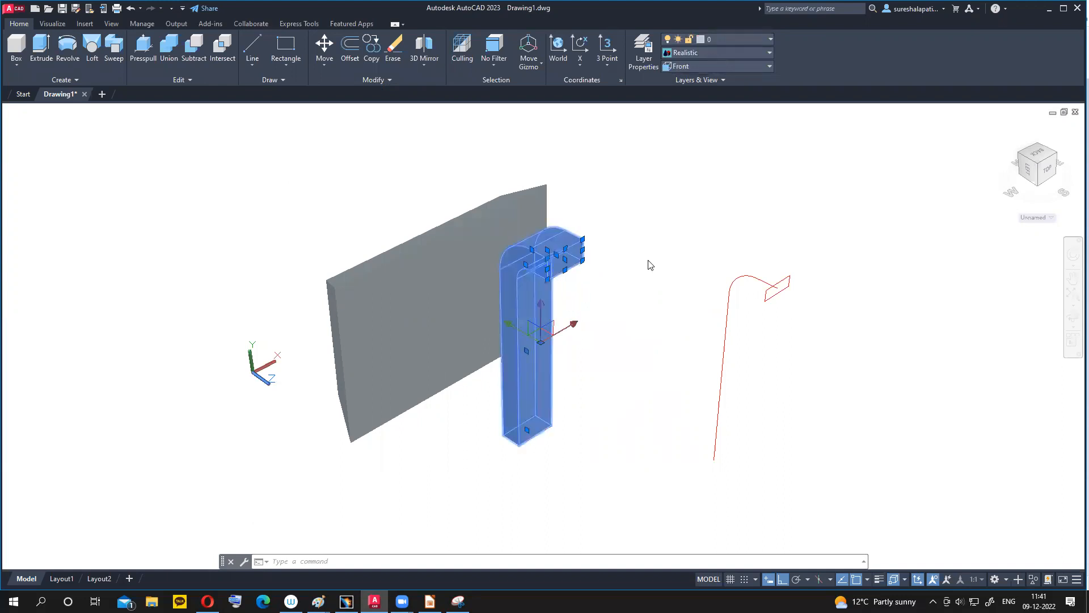
# - Sweep the 30 by 10 rectangle along the duplicated stand path to form the inner stand solid
pyautogui.press('Return')
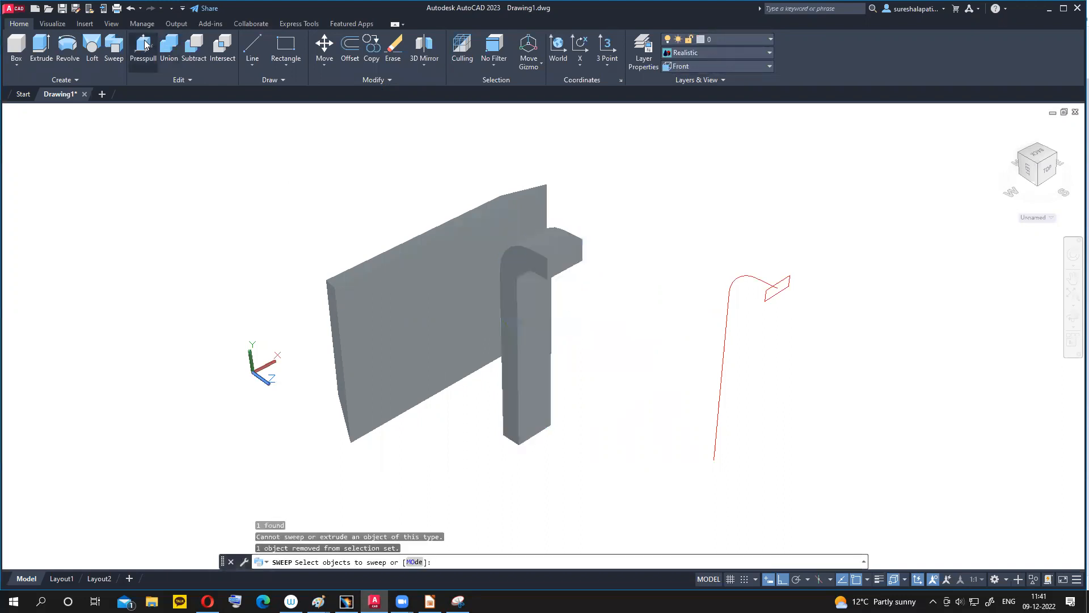
pyautogui.click(326, 54)
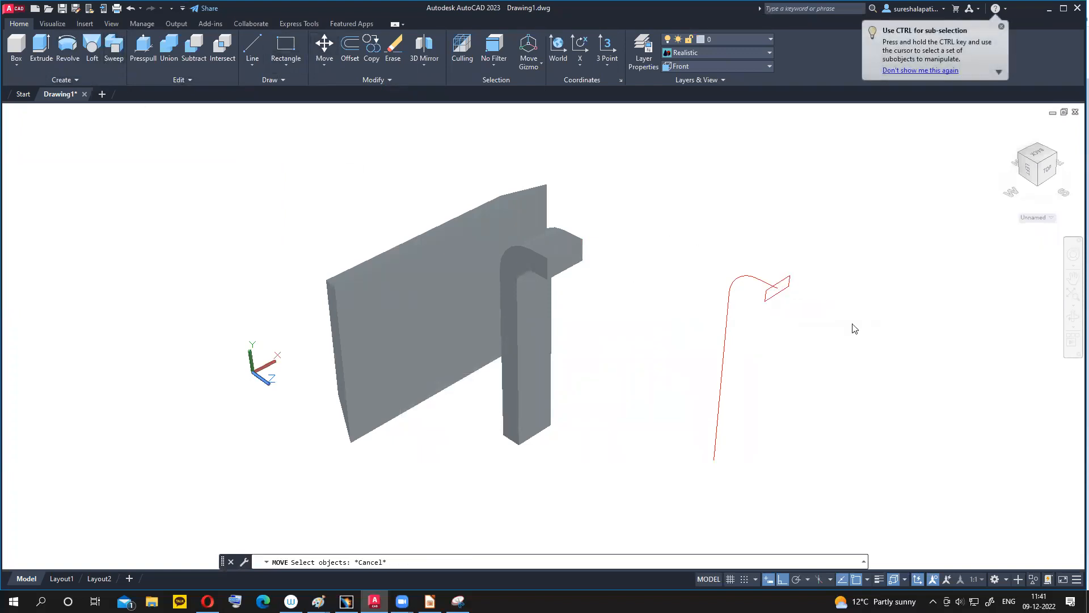
pyautogui.click(782, 296)
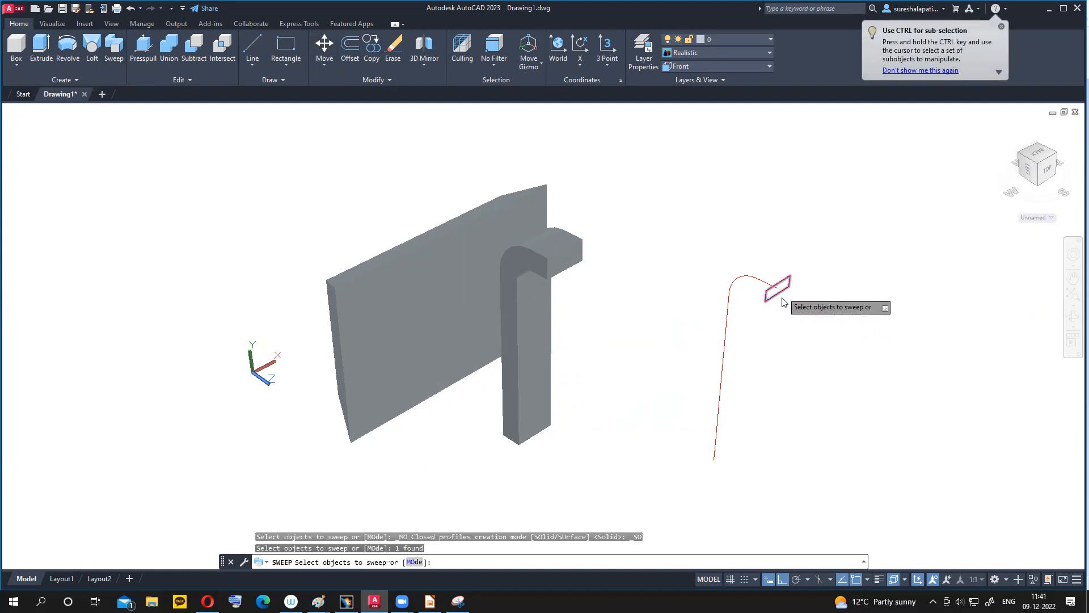
pyautogui.press('Return')
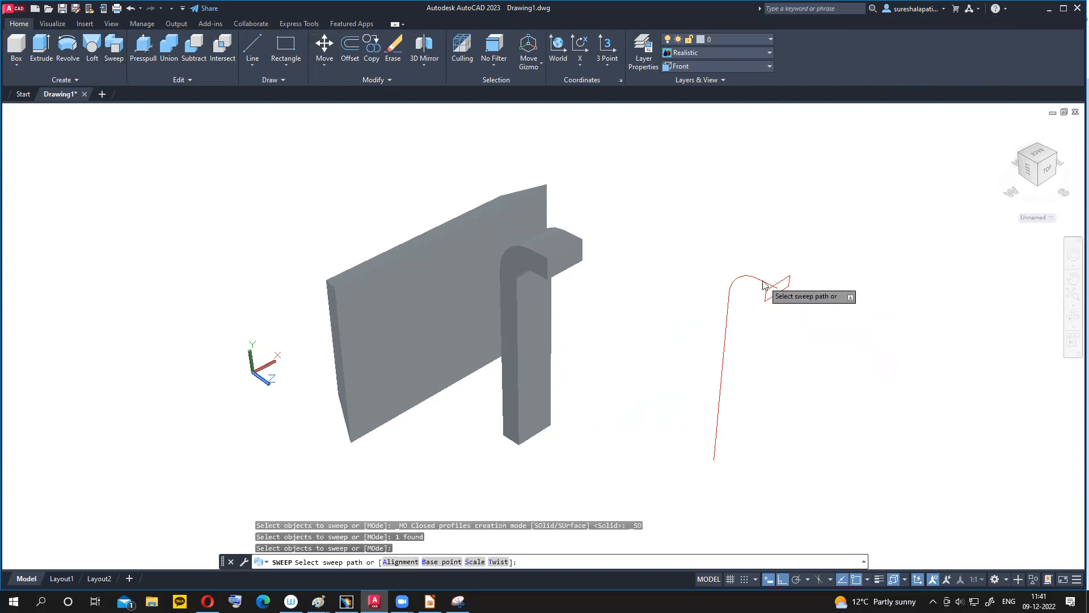
pyautogui.click(762, 281)
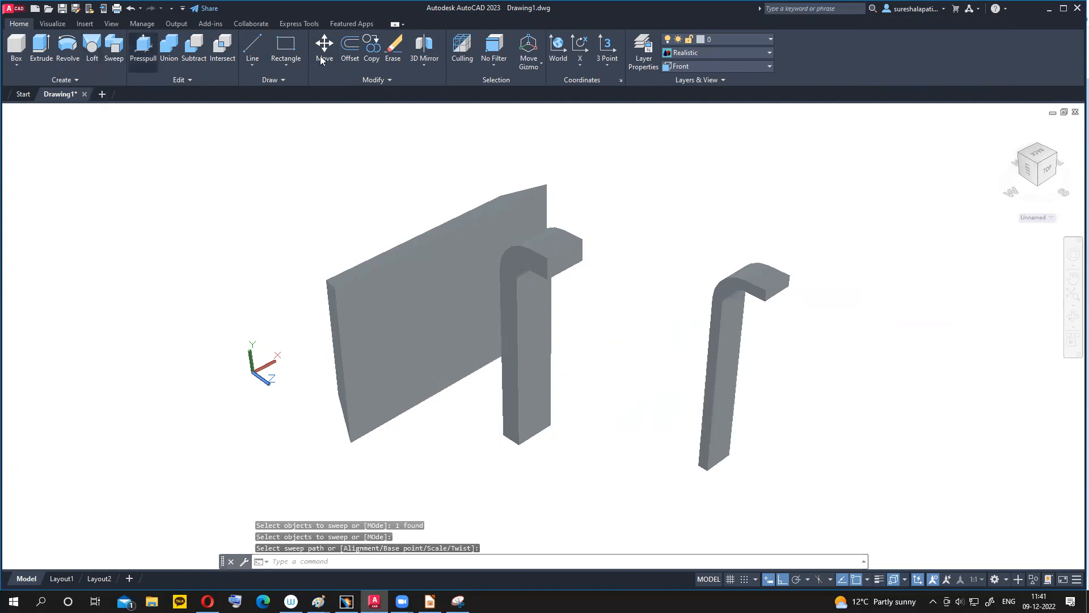
# - Move the smaller swept solid from its end-face centre to the larger stand solid's end-face centre so it sits inside
pyautogui.click(331, 41)
pyautogui.click(778, 288)
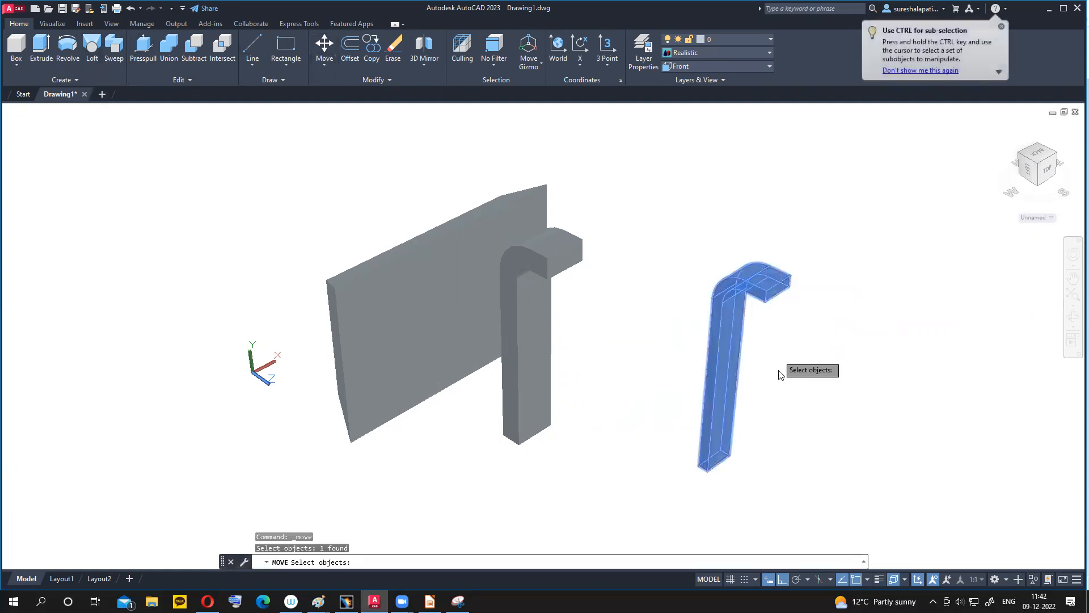
pyautogui.press('Return')
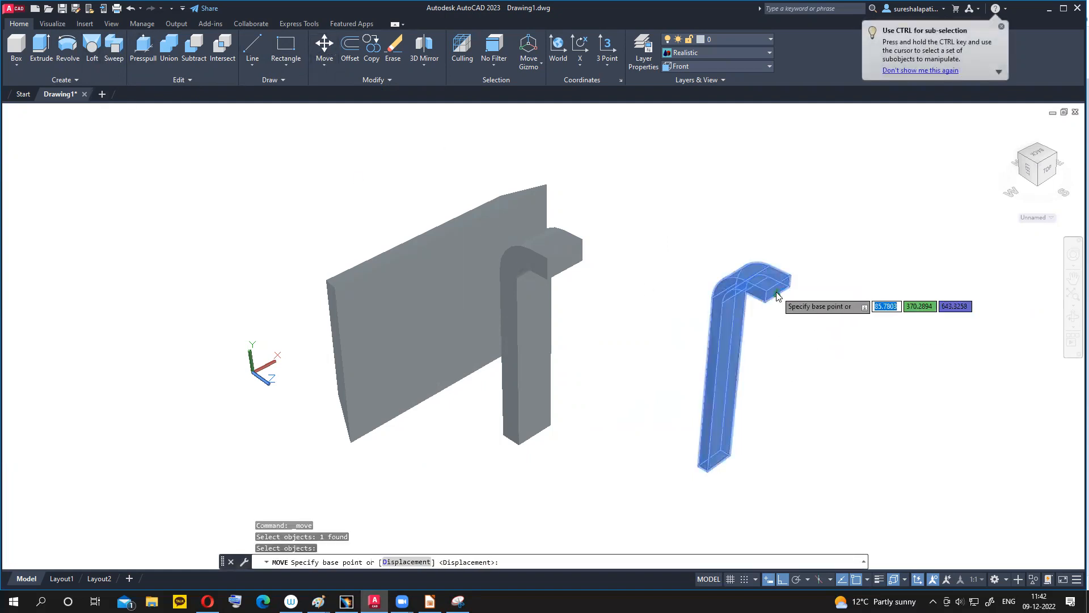
pyautogui.scroll(3, 489, 325)
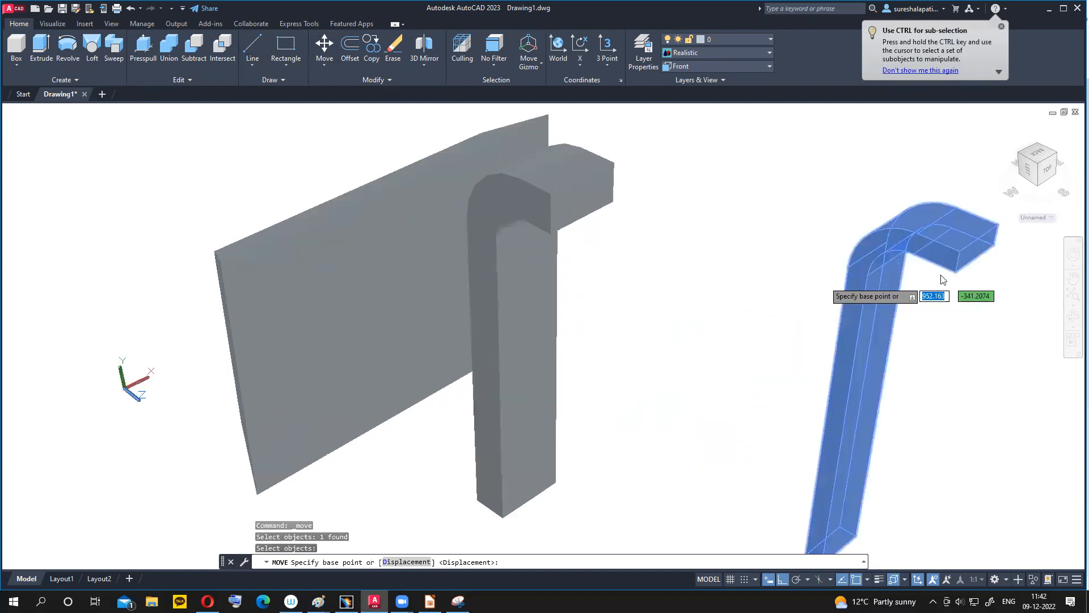
pyautogui.click(976, 247)
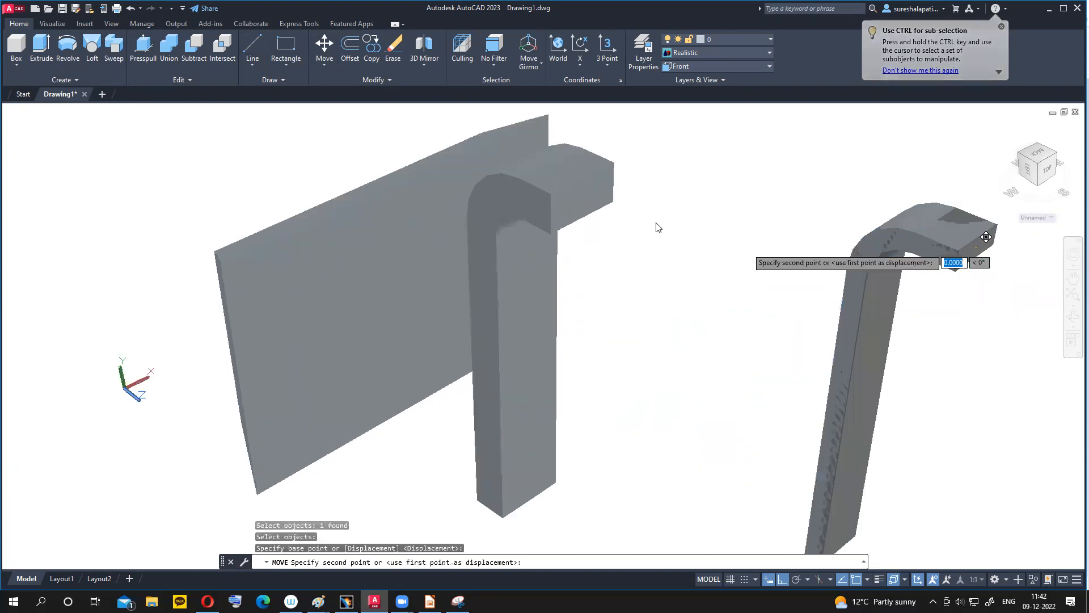
pyautogui.click(583, 201)
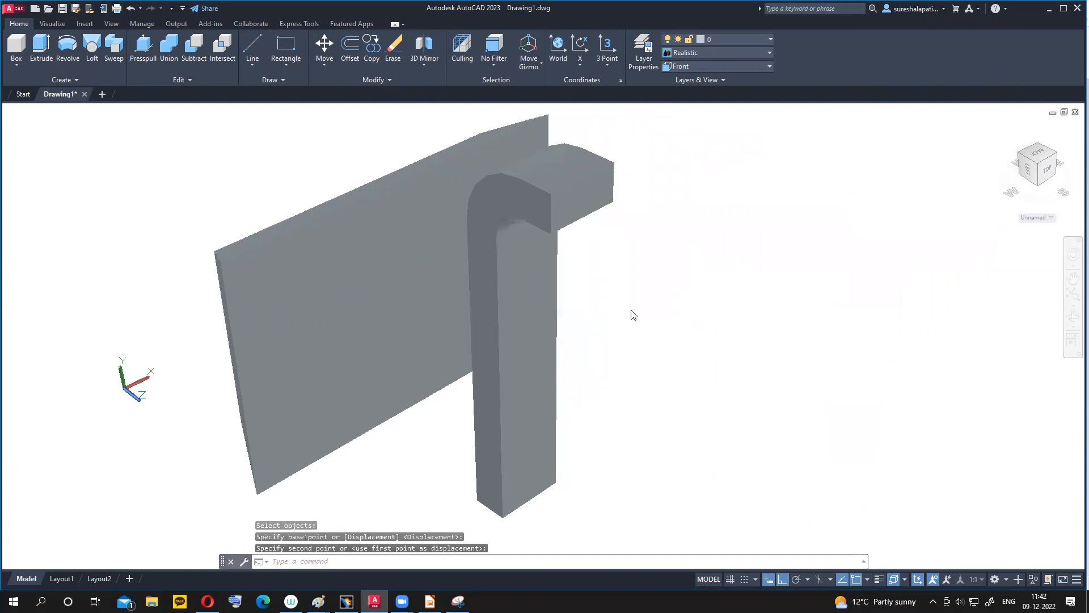
# - Assign the inner stand solid to Layer1 and clear the selection
pyautogui.click(580, 200)
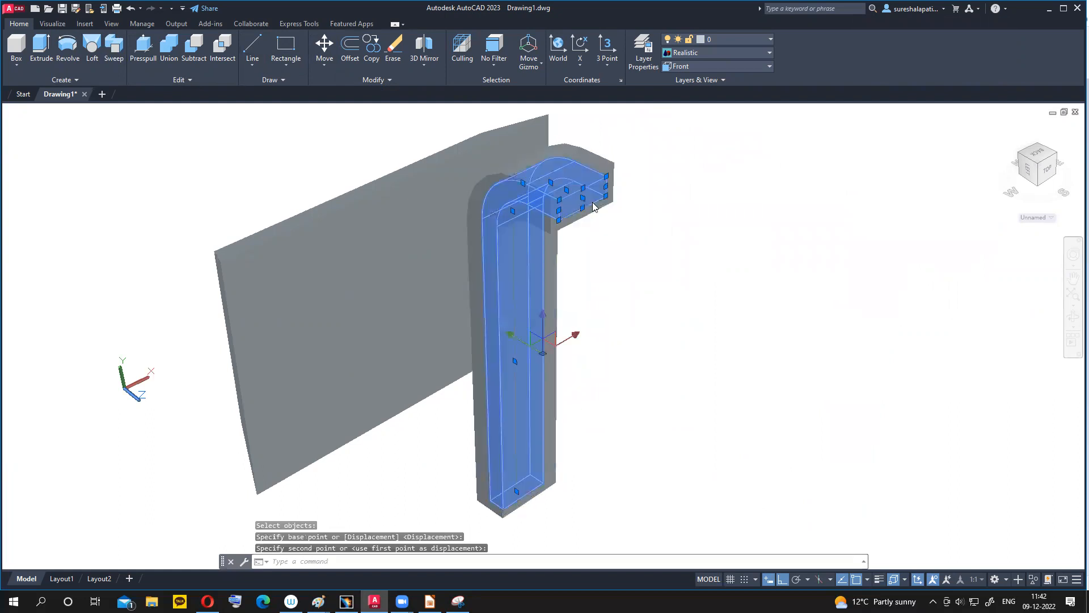
pyautogui.click(771, 39)
pyautogui.click(717, 67)
pyautogui.click(513, 336)
pyautogui.press('Escape')
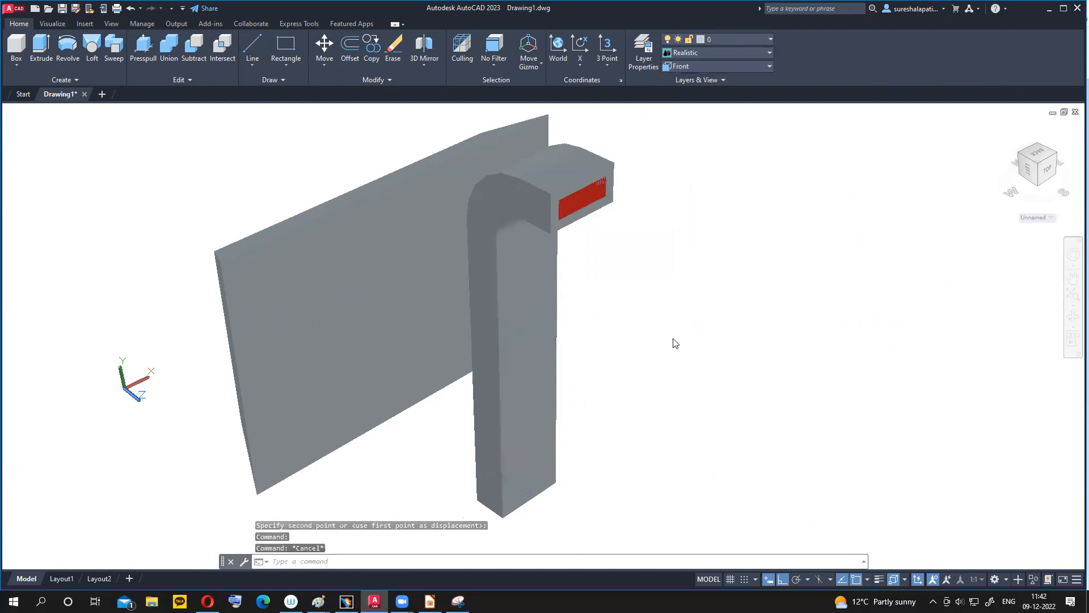
# - Subtract the inner red swept solid from the outer stand solid to make the stand hollow
pyautogui.scroll(-2, 674, 343)
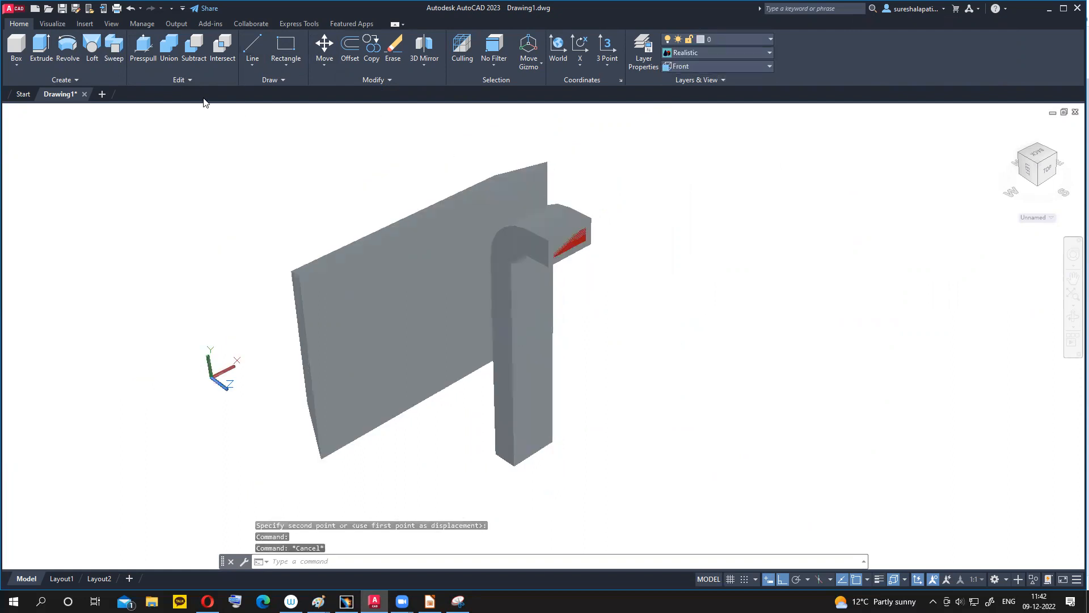
pyautogui.click(194, 53)
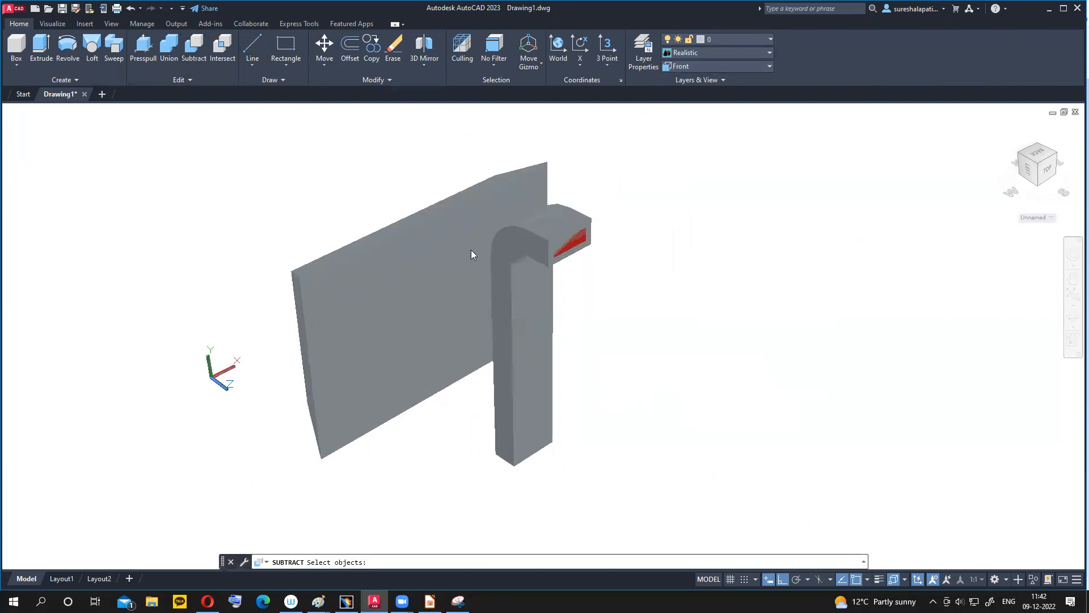
pyautogui.click(529, 298)
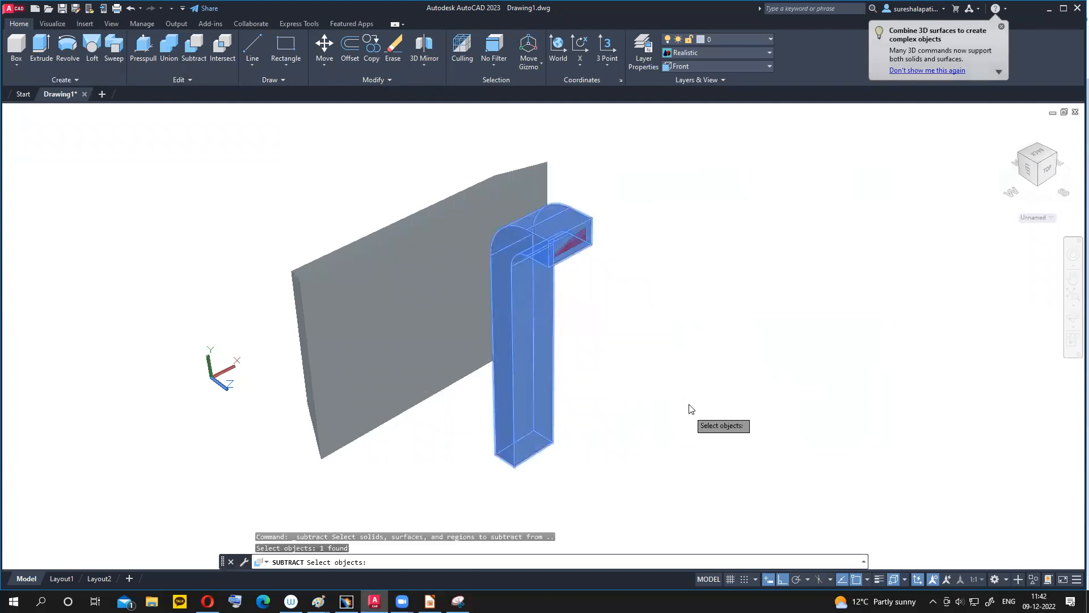
pyautogui.press('Return')
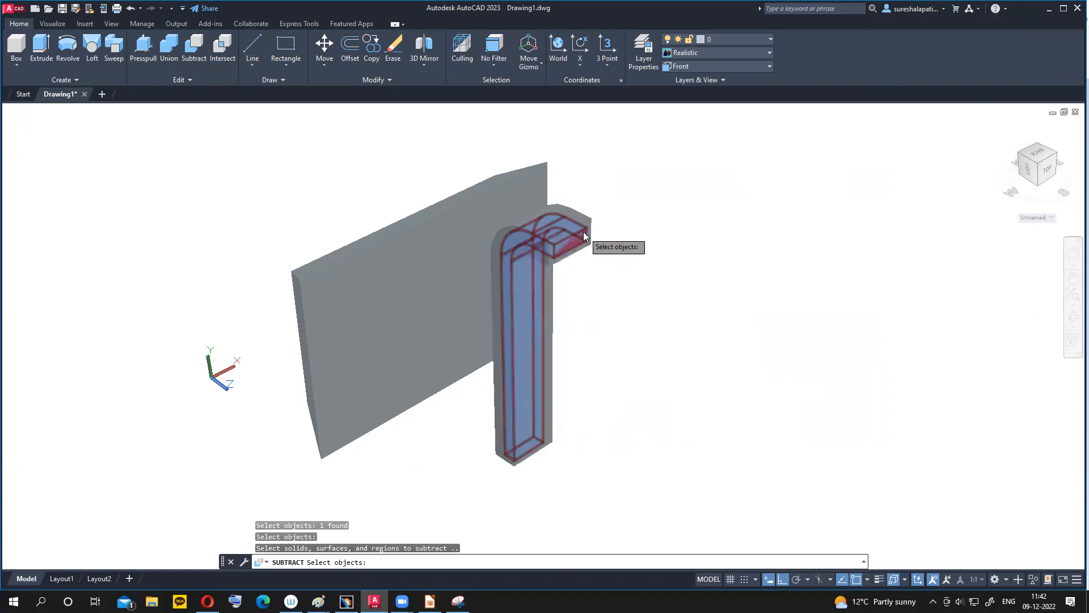
pyautogui.click(583, 232)
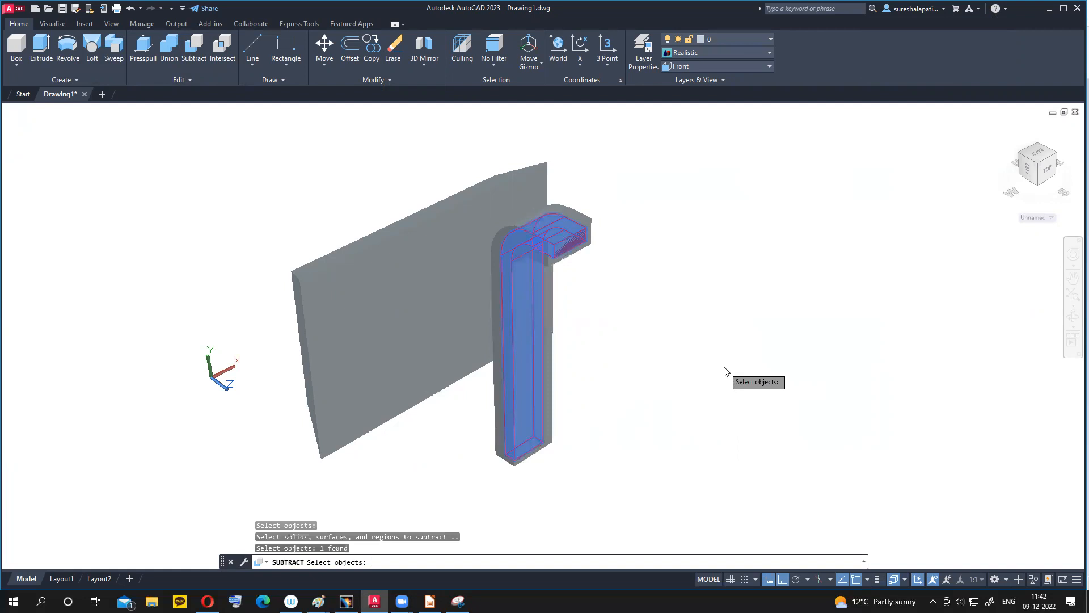
pyautogui.press('Return')
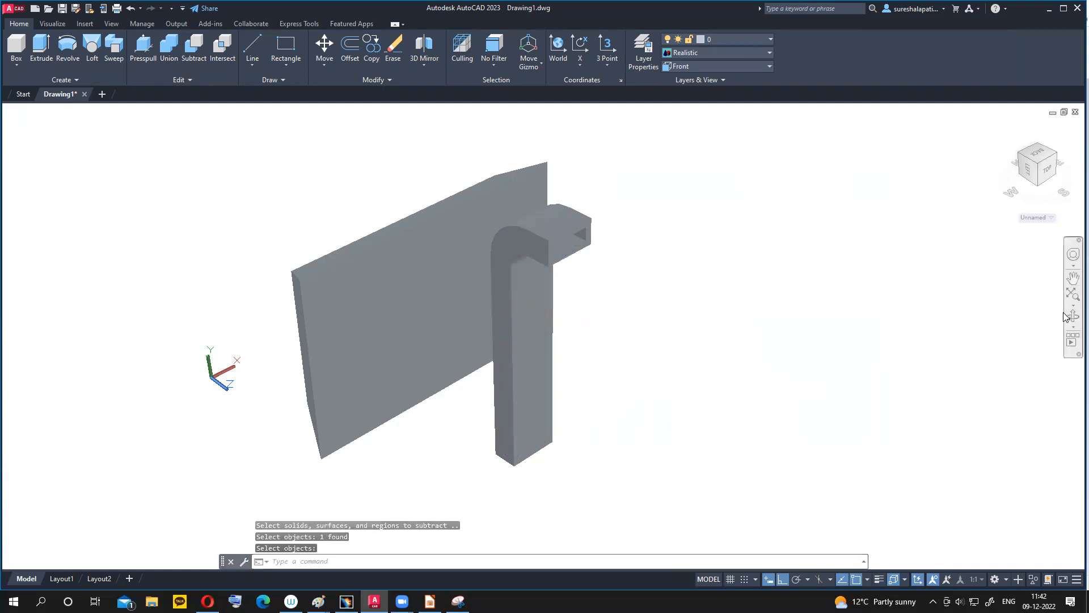
# - Turn off the regular 2D object snap while starting to move the hollow stand, and abandon that move
pyautogui.keyDown('shift'); pyautogui.moveTo(758, 321); pyautogui.dragTo(677, 243, button='middle'); pyautogui.keyUp('shift')
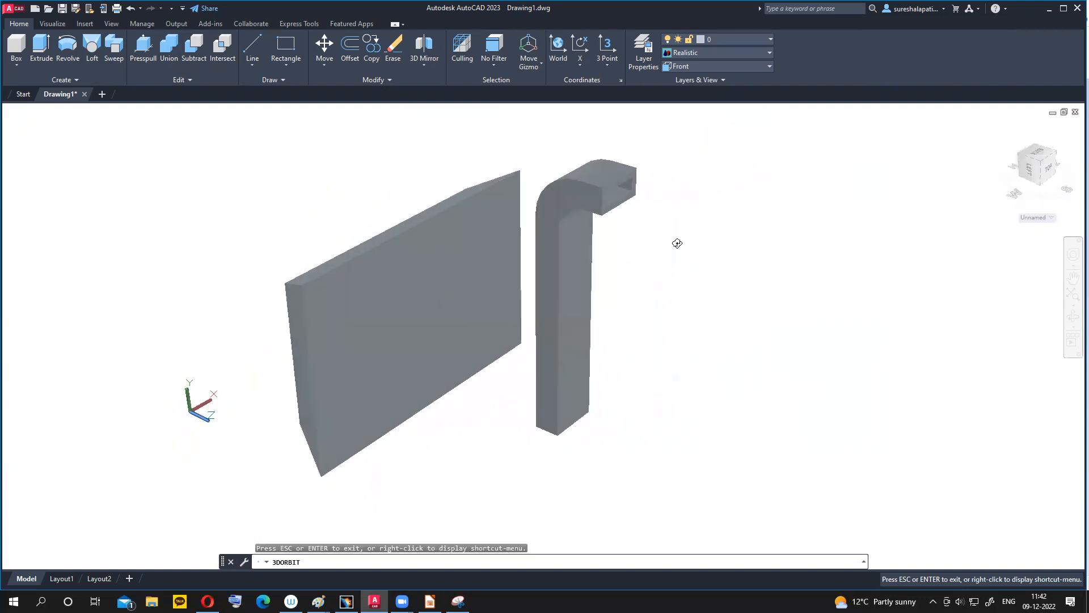
pyautogui.click(322, 45)
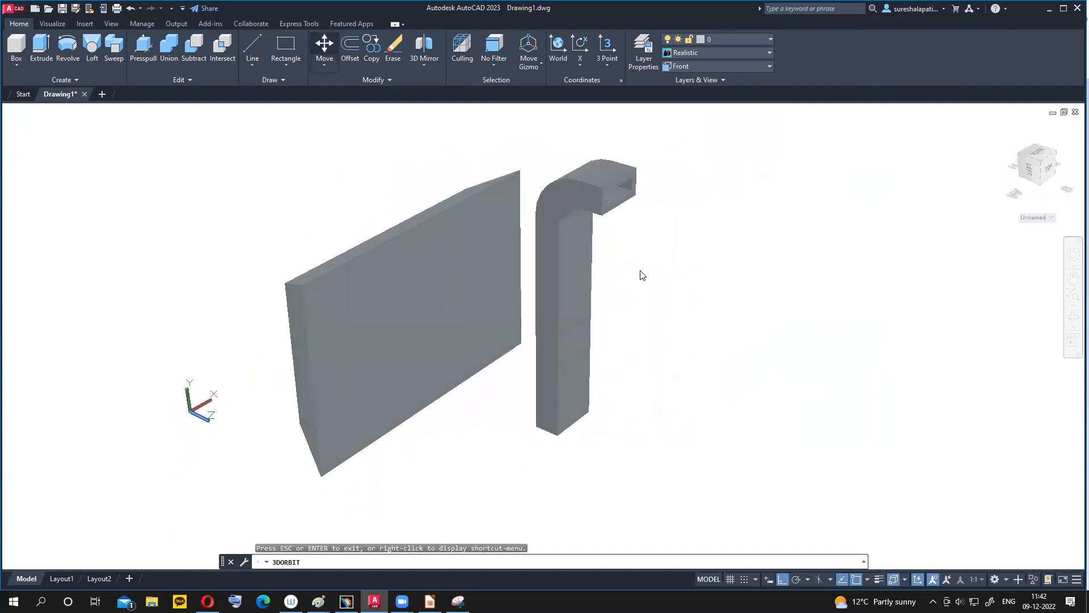
pyautogui.click(591, 284)
pyautogui.press('Return')
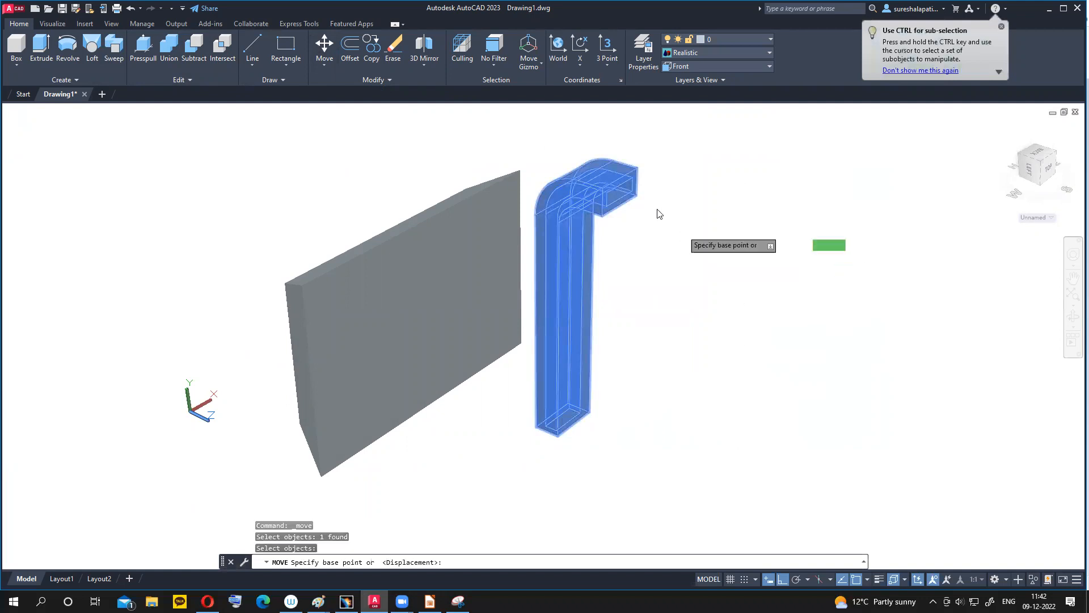
pyautogui.scroll(1, 617, 190)
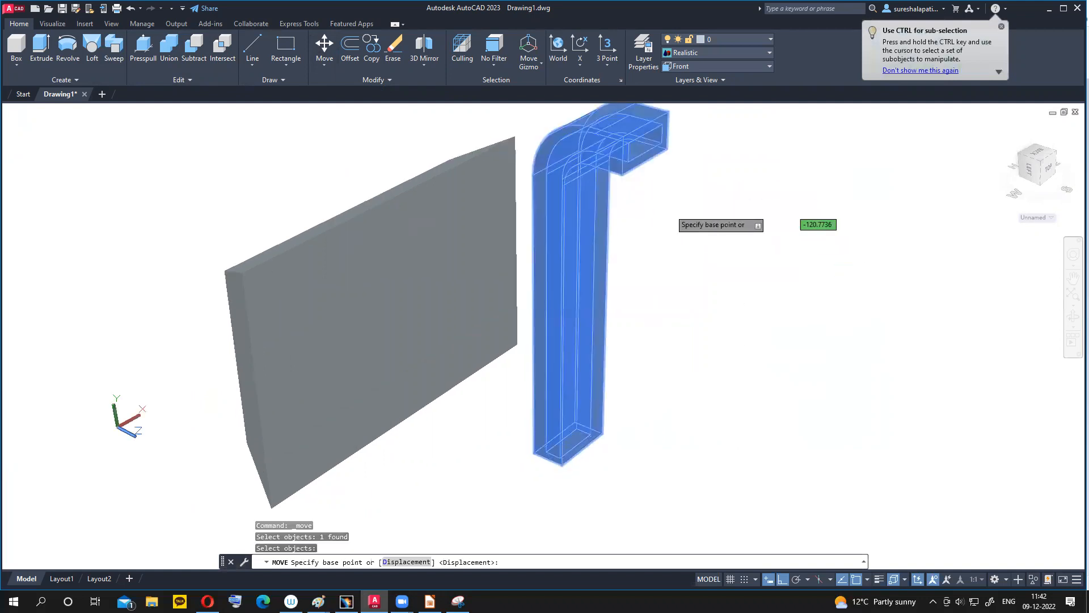
pyautogui.moveTo(619, 198); pyautogui.dragTo(644, 348, button='middle')
pyautogui.click(856, 579)
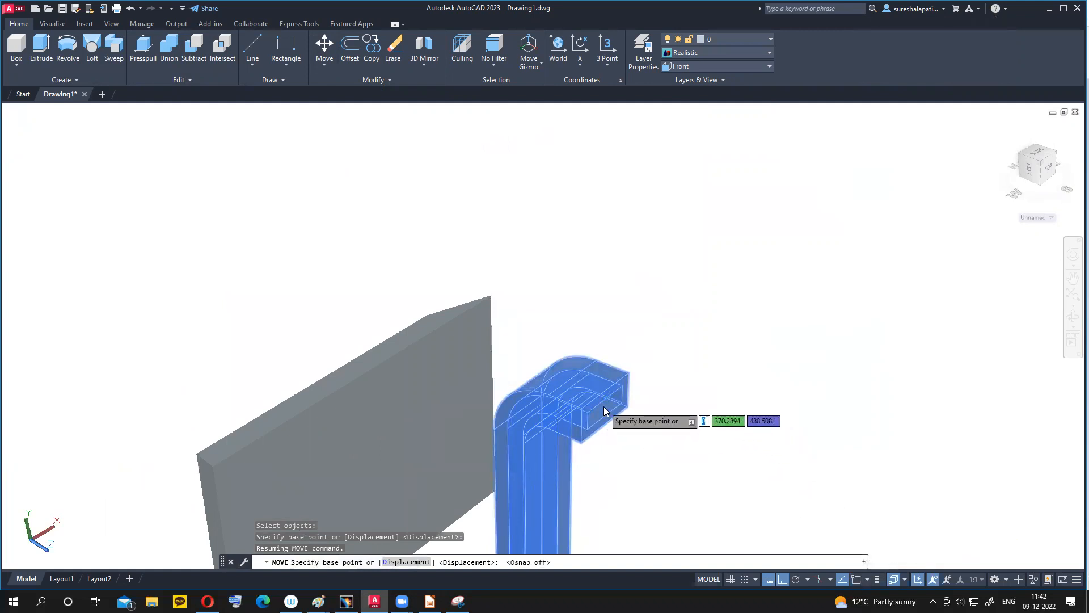
pyautogui.scroll(2, 603, 406)
pyautogui.moveTo(718, 471); pyautogui.dragTo(673, 266, button='middle')
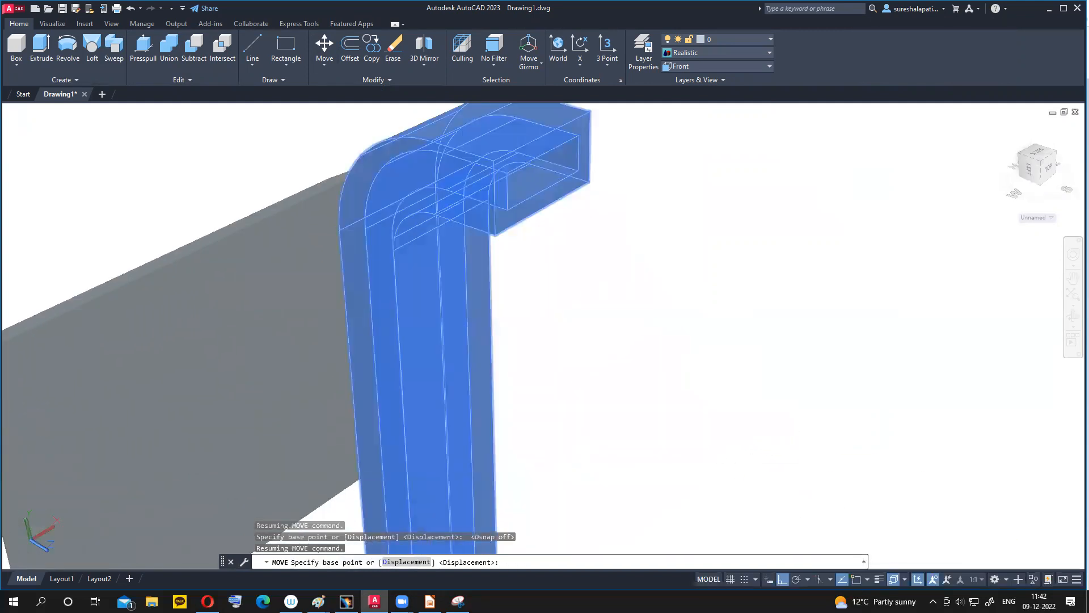
pyautogui.press('Escape')
pyautogui.scroll(-2, 541, 330)
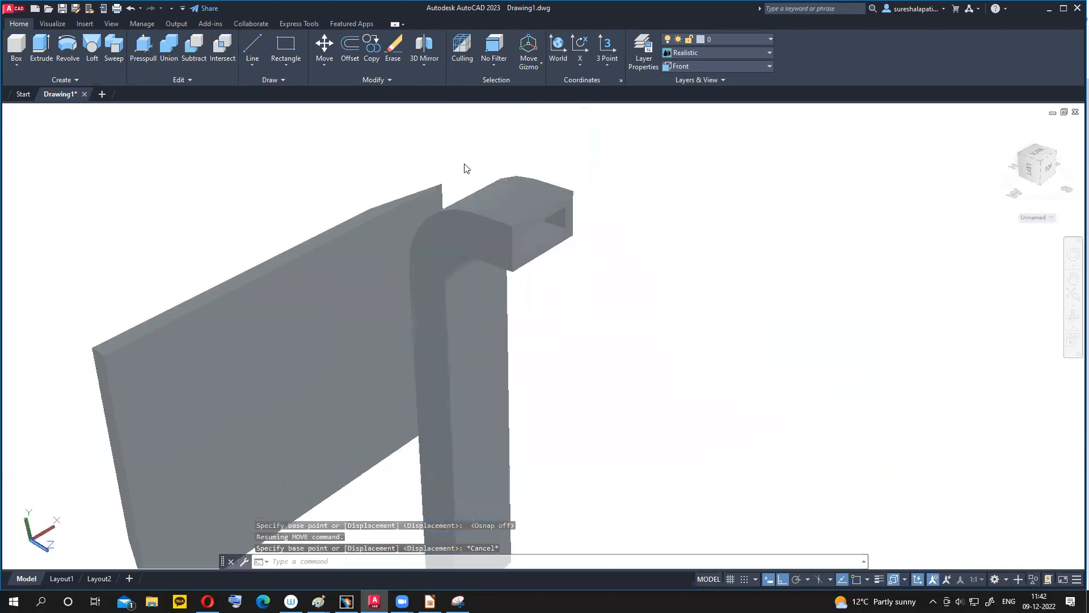
pyautogui.click(330, 44)
pyautogui.click(472, 303)
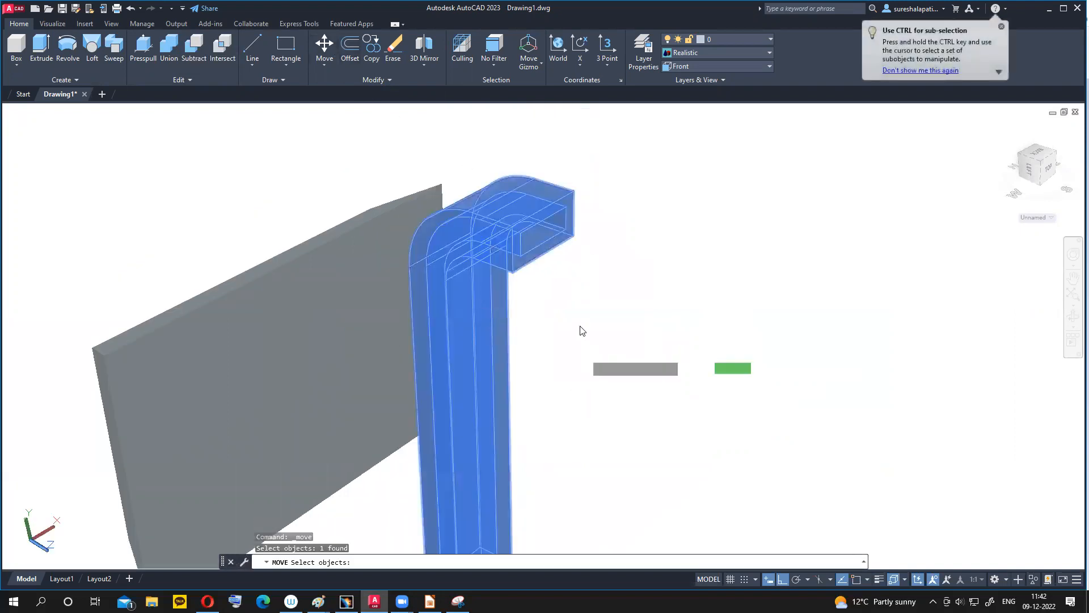
pyautogui.press('Return')
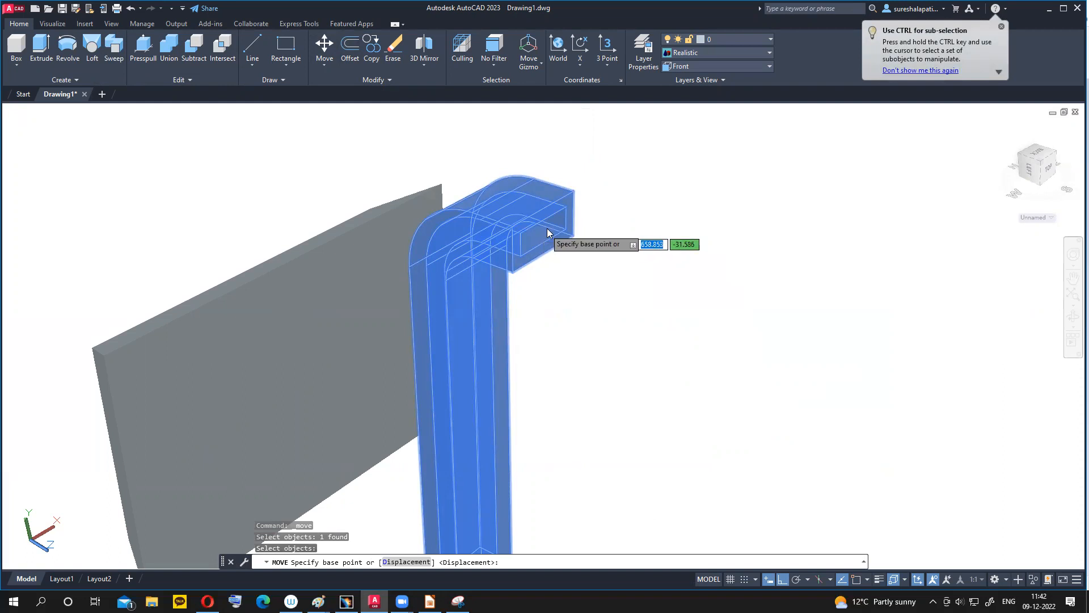
pyautogui.scroll(1, 546, 238)
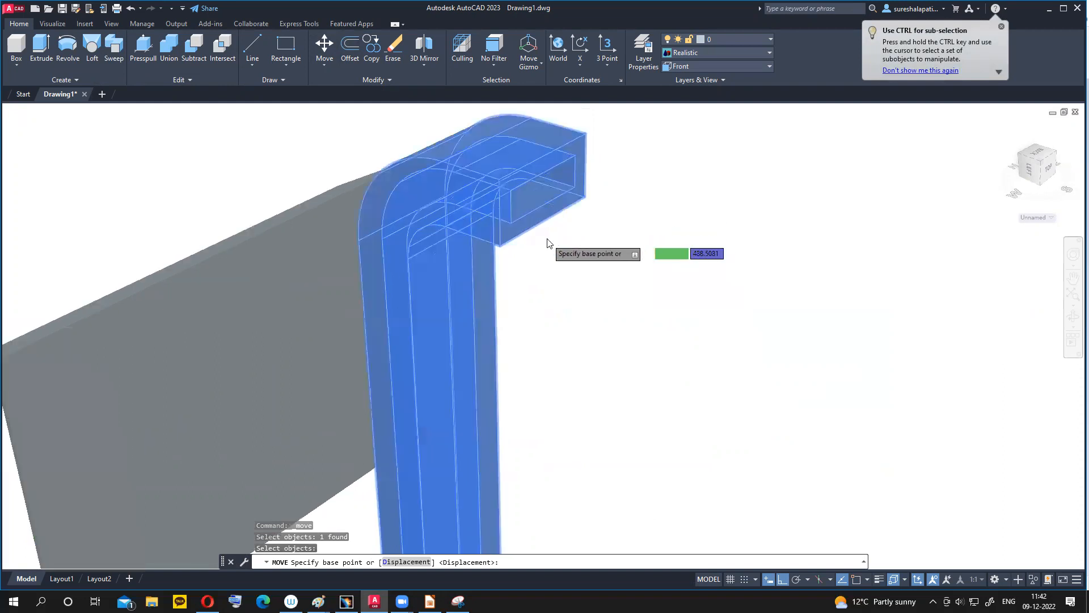
pyautogui.scroll(1, 549, 243)
pyautogui.moveTo(604, 215); pyautogui.dragTo(607, 366, button='middle')
pyautogui.moveTo(593, 458); pyautogui.dragTo(595, 359, button='middle')
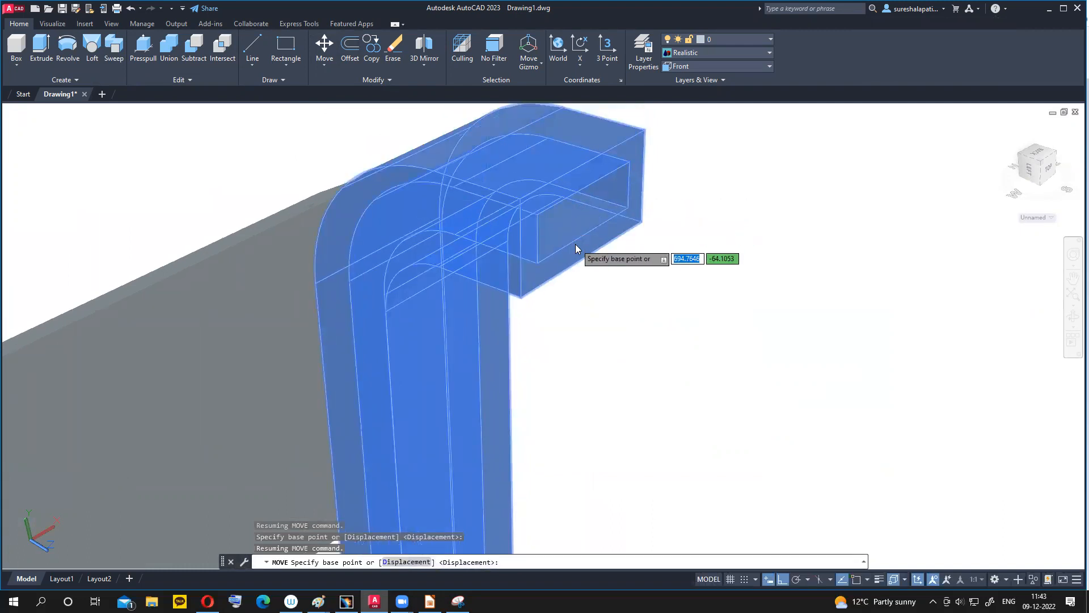
pyautogui.click(906, 580)
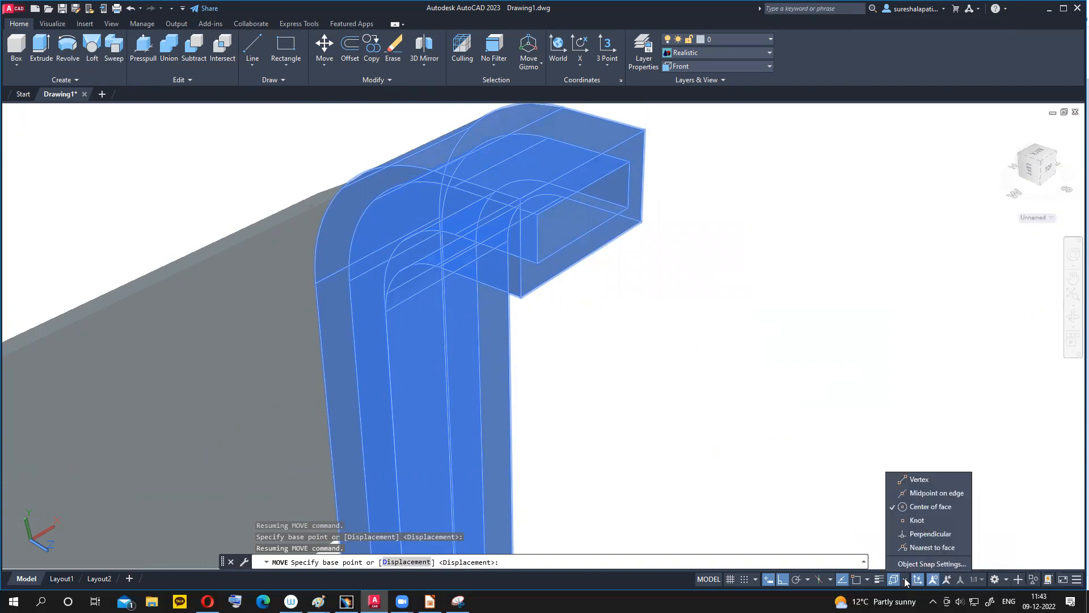
pyautogui.click(915, 504)
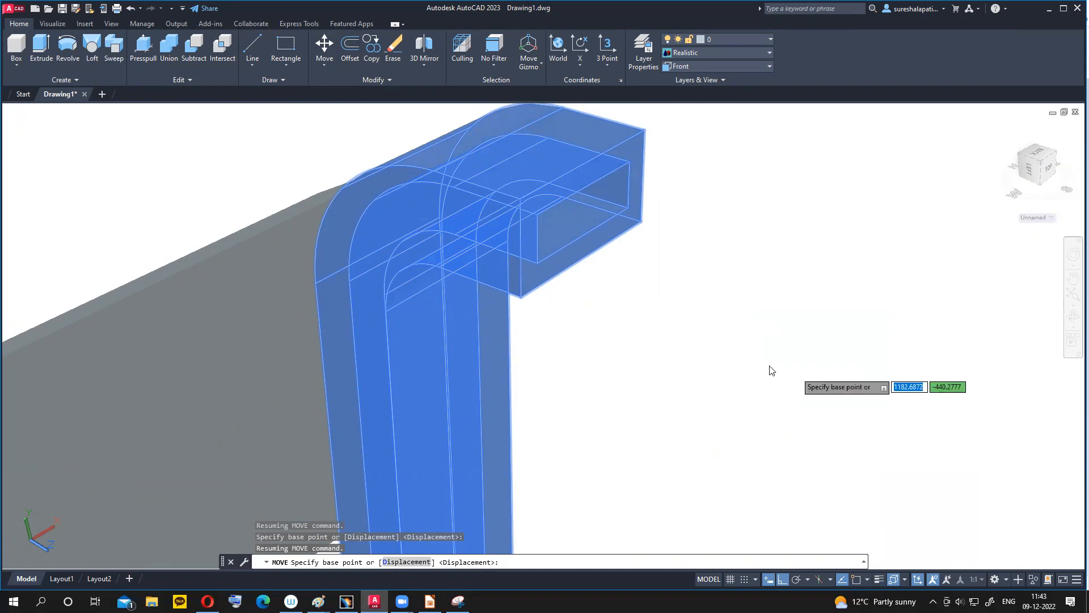
pyautogui.press('Escape')
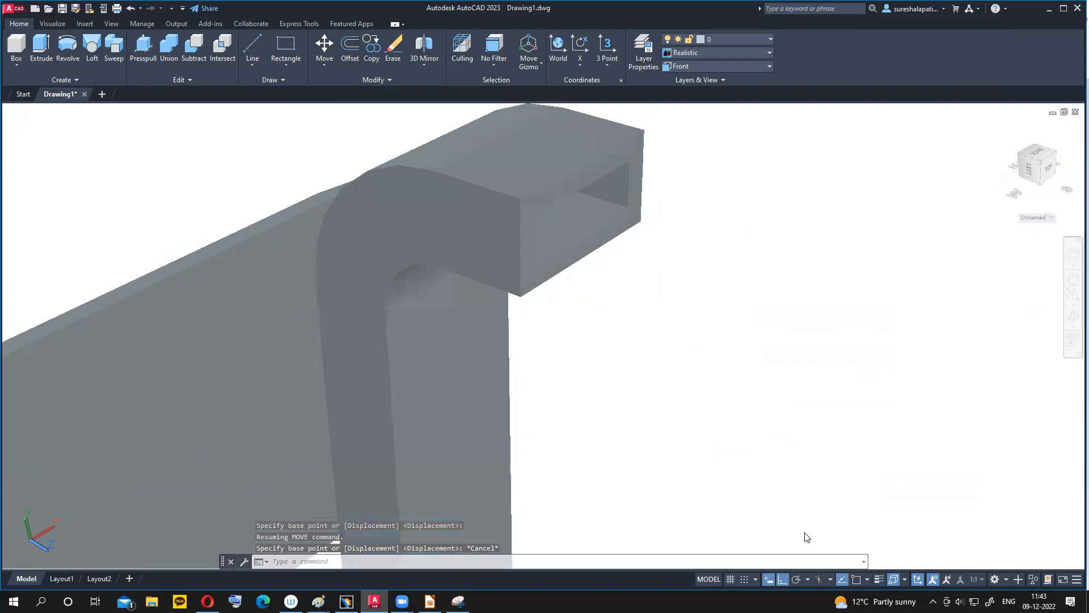
# - Move the hollow stand from the centre of its upper end face to the face centre of the raised block on the monitor's back
pyautogui.click(617, 203)
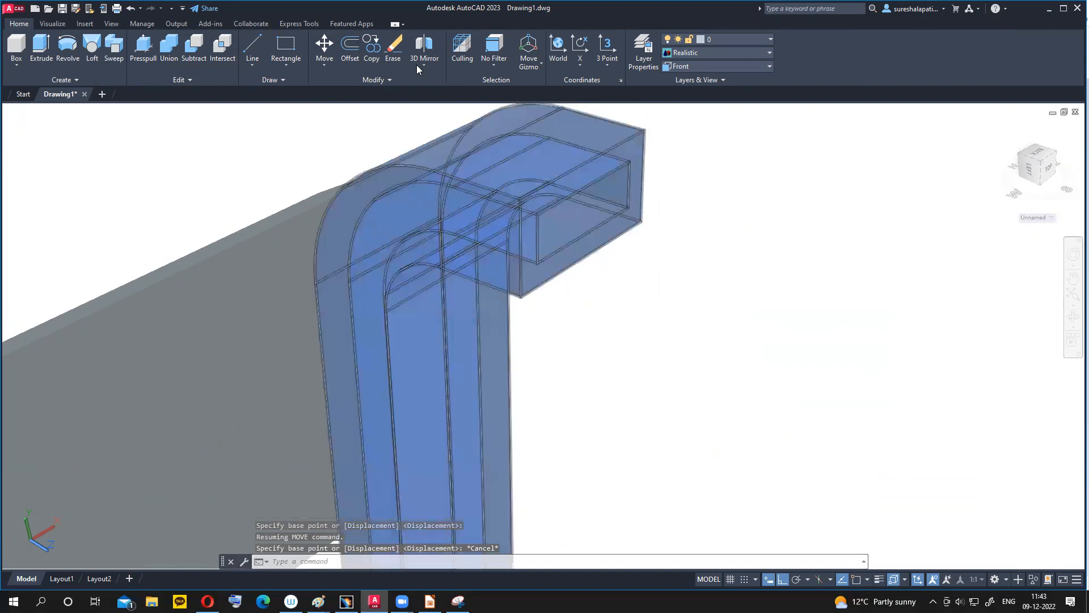
pyautogui.click(324, 45)
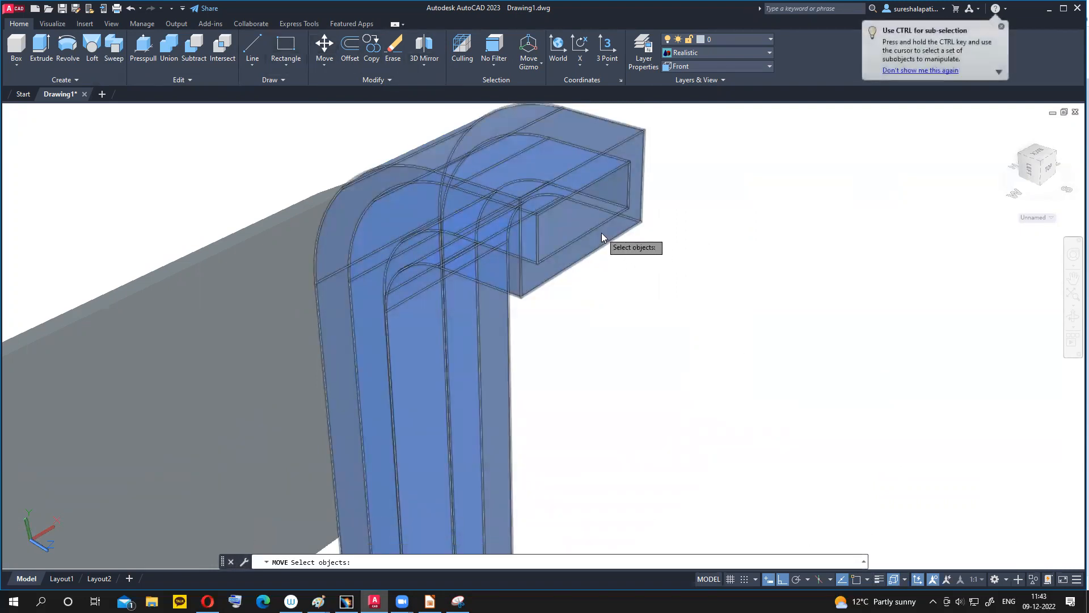
pyautogui.click(601, 233)
pyautogui.press('Return')
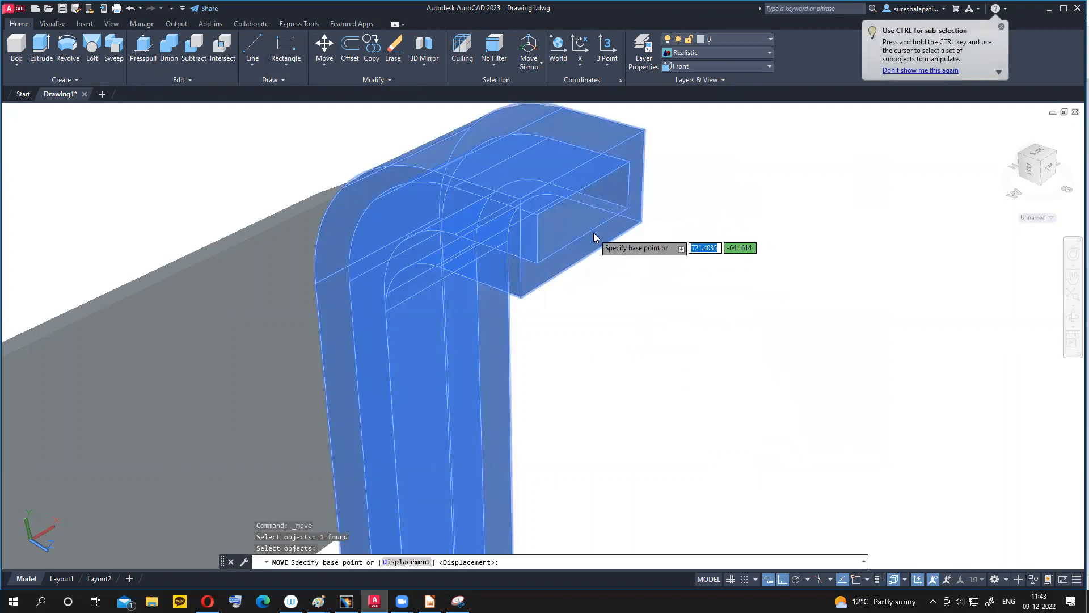
pyautogui.scroll(-2, 584, 250)
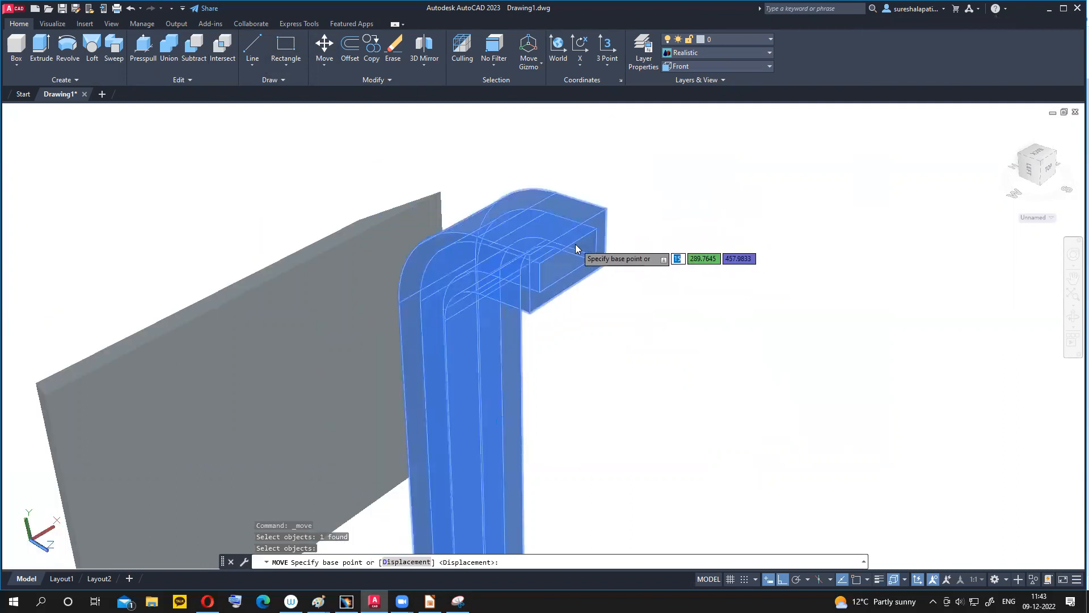
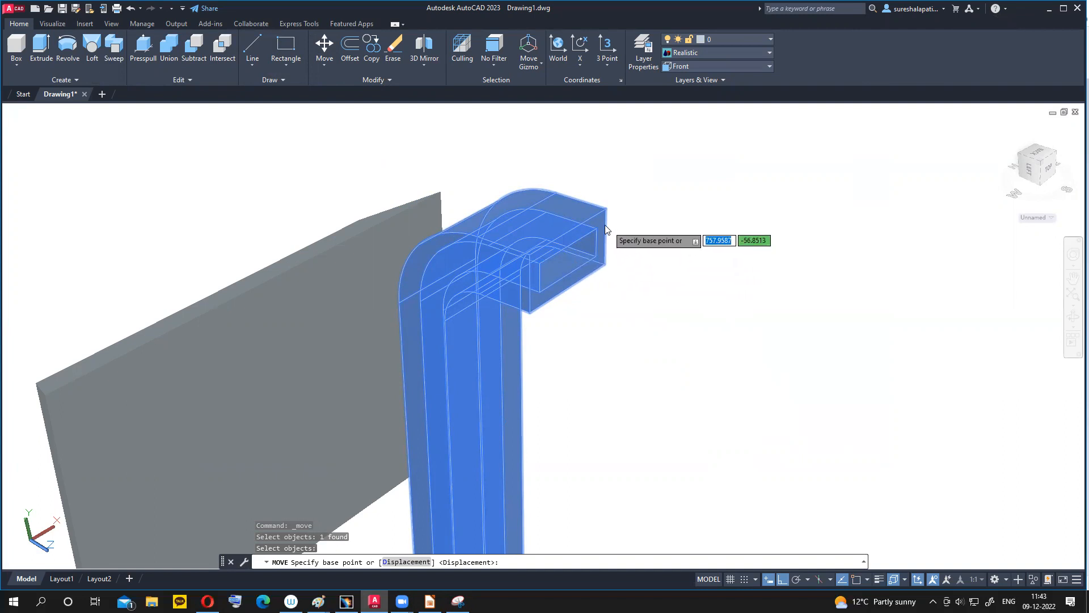
pyautogui.scroll(4, 570, 263)
pyautogui.moveTo(597, 269); pyautogui.dragTo(520, 385, button='middle')
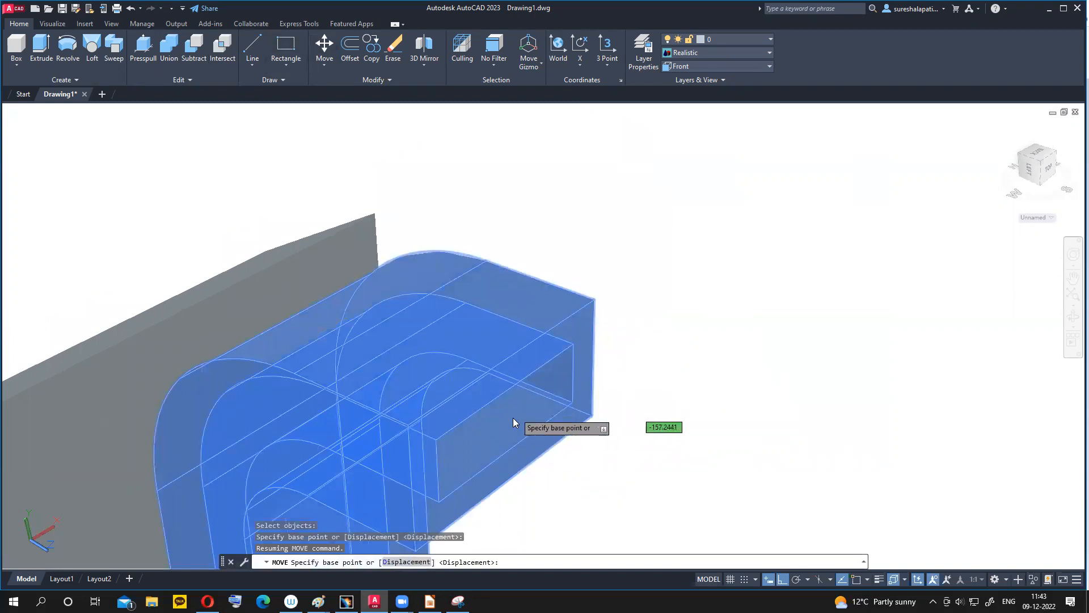
pyautogui.scroll(-2, 517, 399)
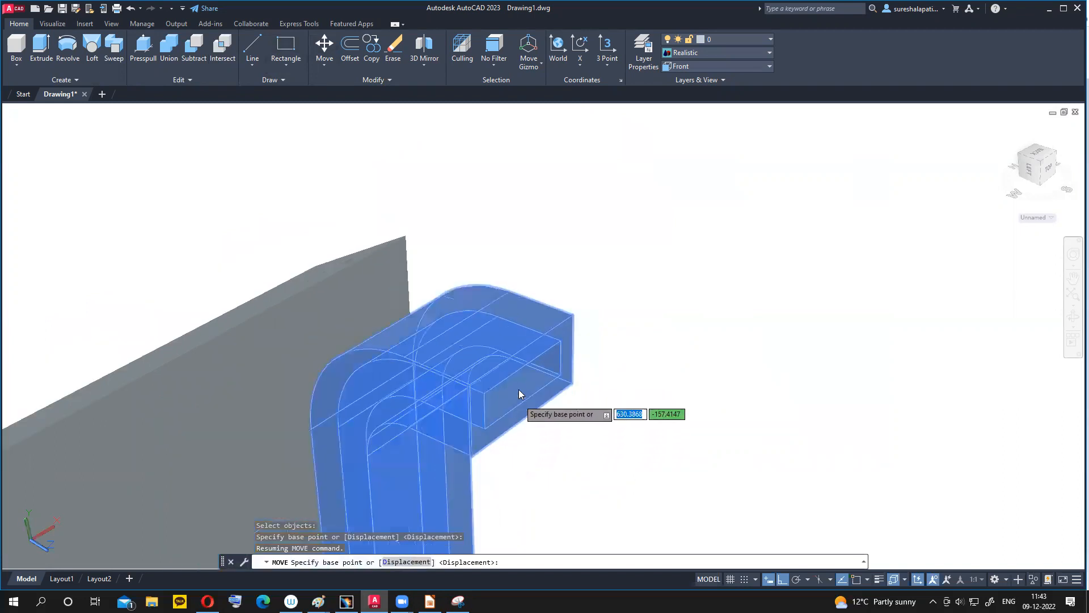
pyautogui.click(522, 361)
pyautogui.scroll(-2, 676, 423)
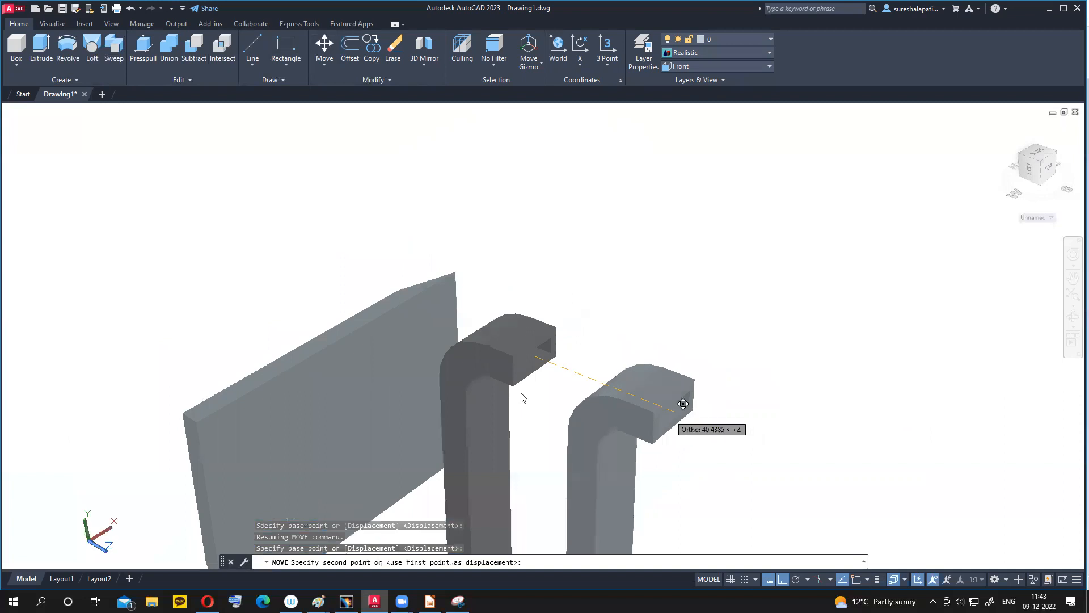
pyautogui.moveTo(238, 318); pyautogui.dragTo(433, 327, button='middle')
pyautogui.moveTo(815, 326); pyautogui.dragTo(827, 285)
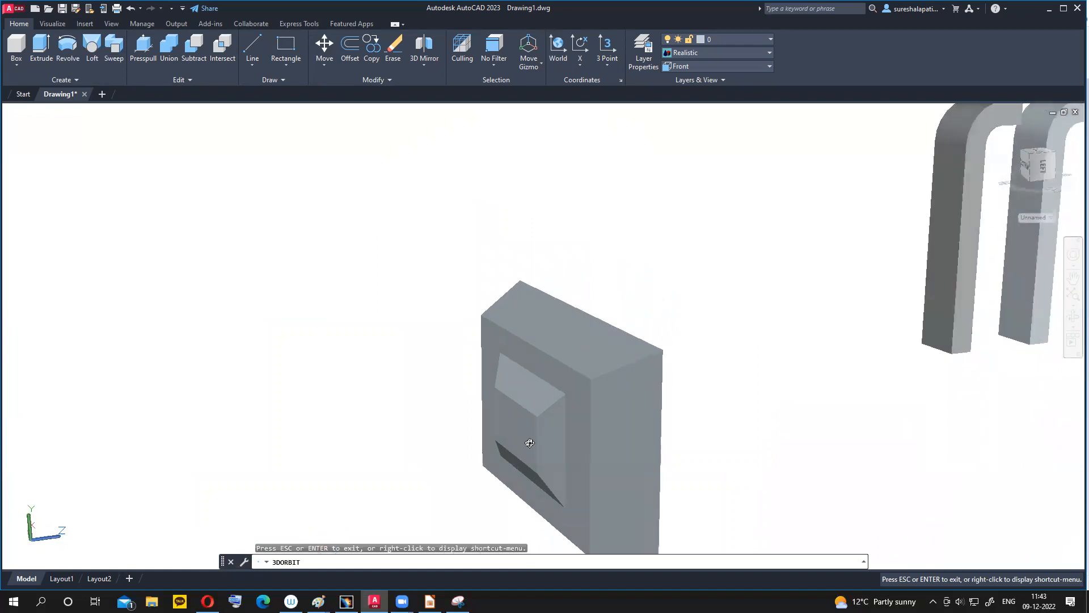
pyautogui.press('Escape')
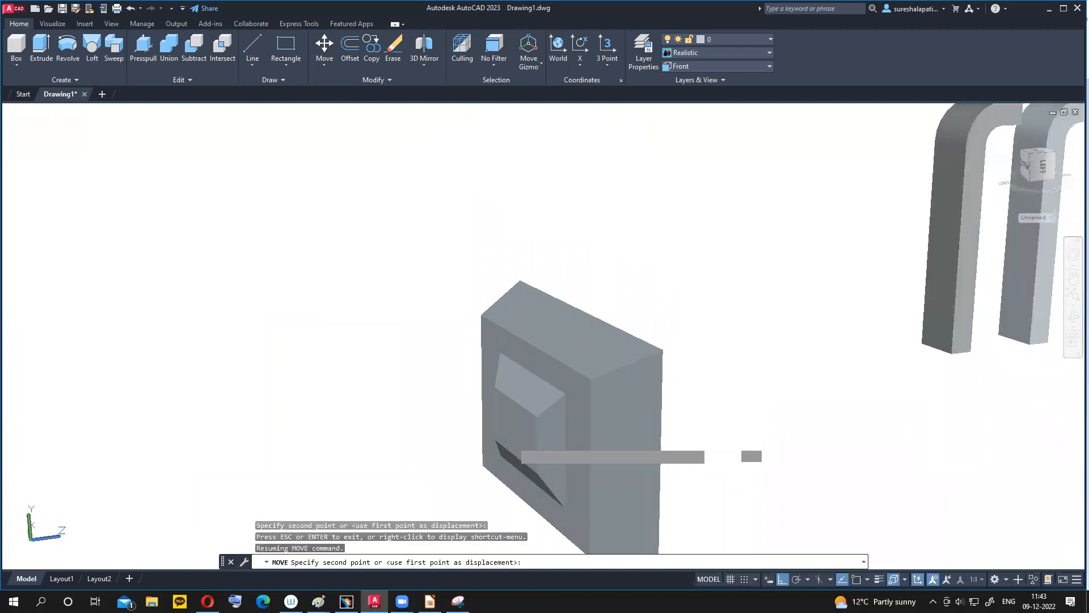
pyautogui.click(511, 429)
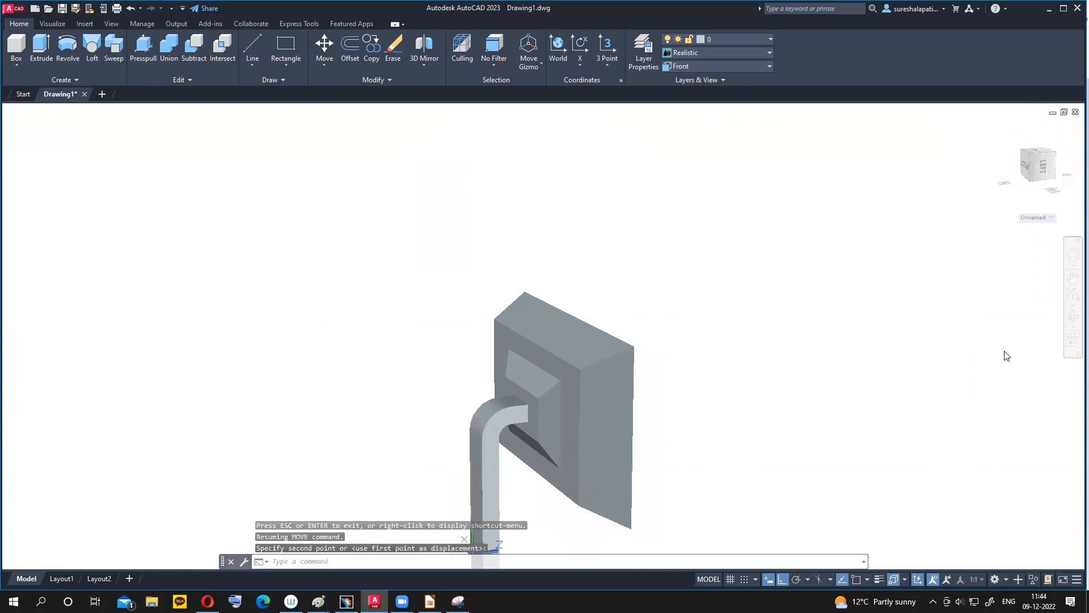
# - Switch the model to the Top view
pyautogui.click(1072, 318)
pyautogui.moveTo(754, 330)
pyautogui.mouseDown()
pyautogui.moveTo(784, 309)
pyautogui.moveTo(749, 270)
pyautogui.moveTo(720, 321)
pyautogui.moveTo(746, 447)
pyautogui.moveTo(742, 332)
pyautogui.mouseUp()
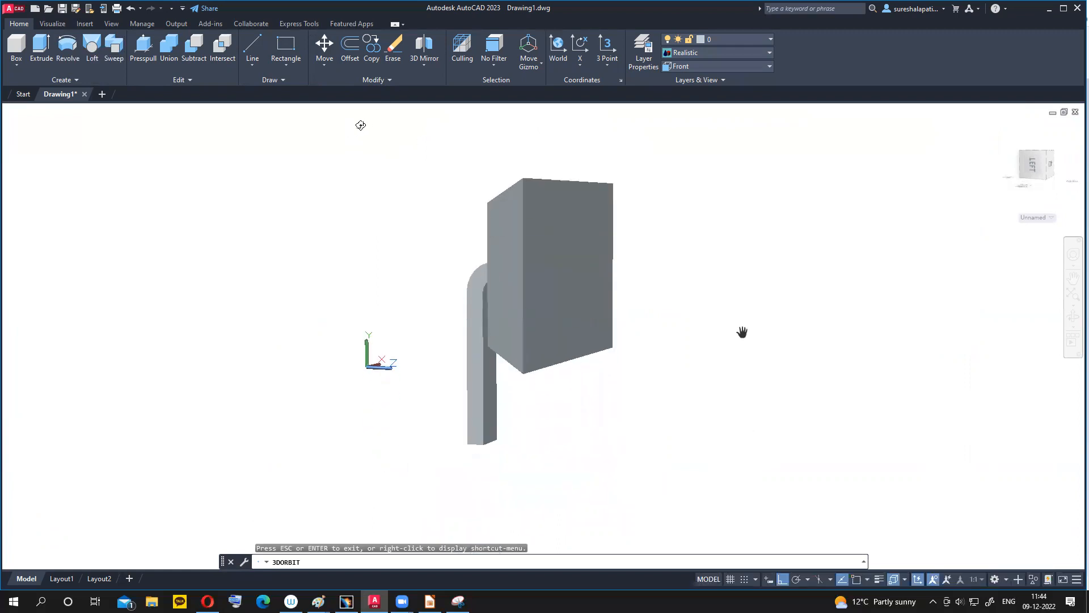
pyautogui.click(767, 67)
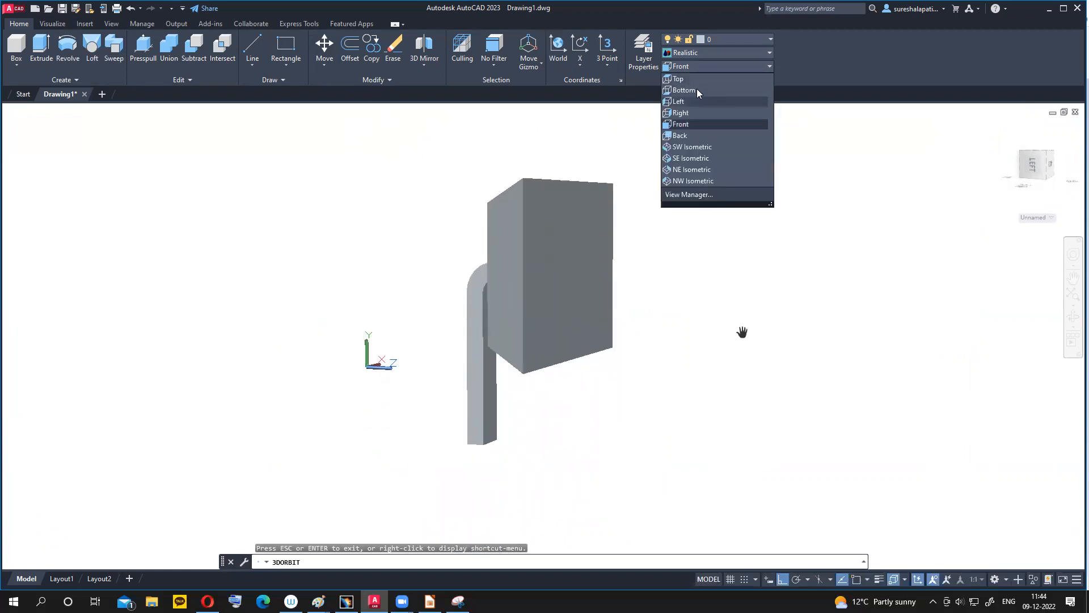
pyautogui.click(683, 79)
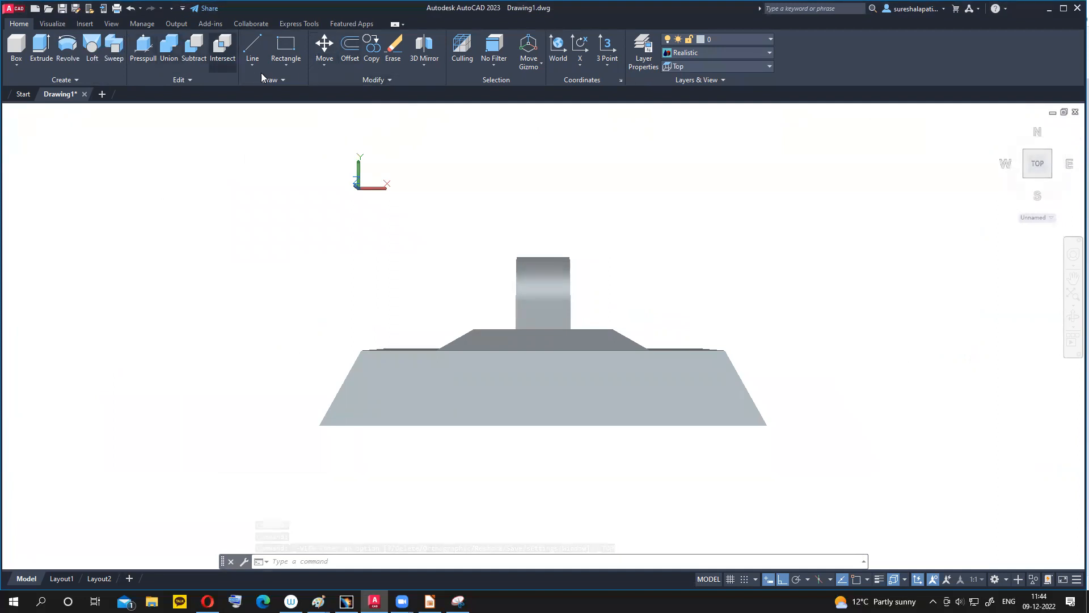
pyautogui.click(285, 65)
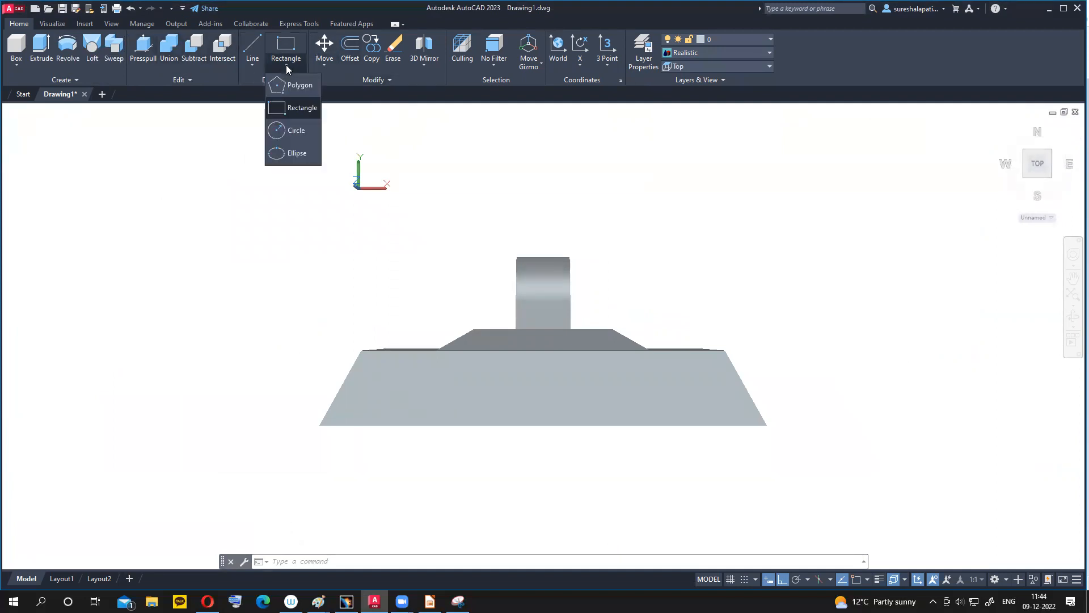
pyautogui.click(285, 129)
pyautogui.click(859, 306)
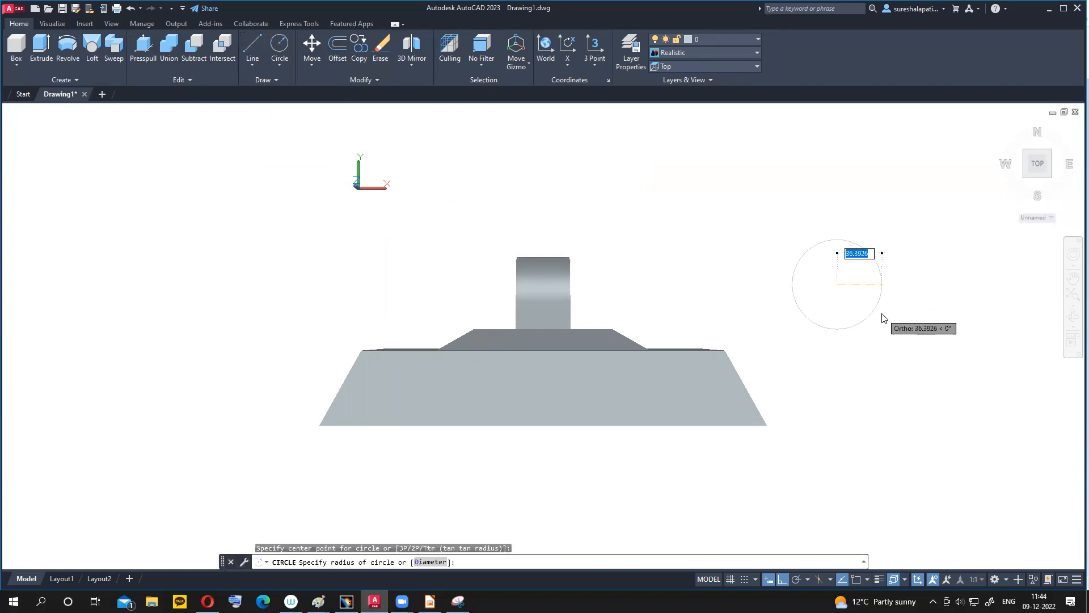
pyautogui.press('Escape')
# - Make Layer1 the current layer and check the round base's diameters and height in the Impress reference drawing
pyautogui.click(750, 38)
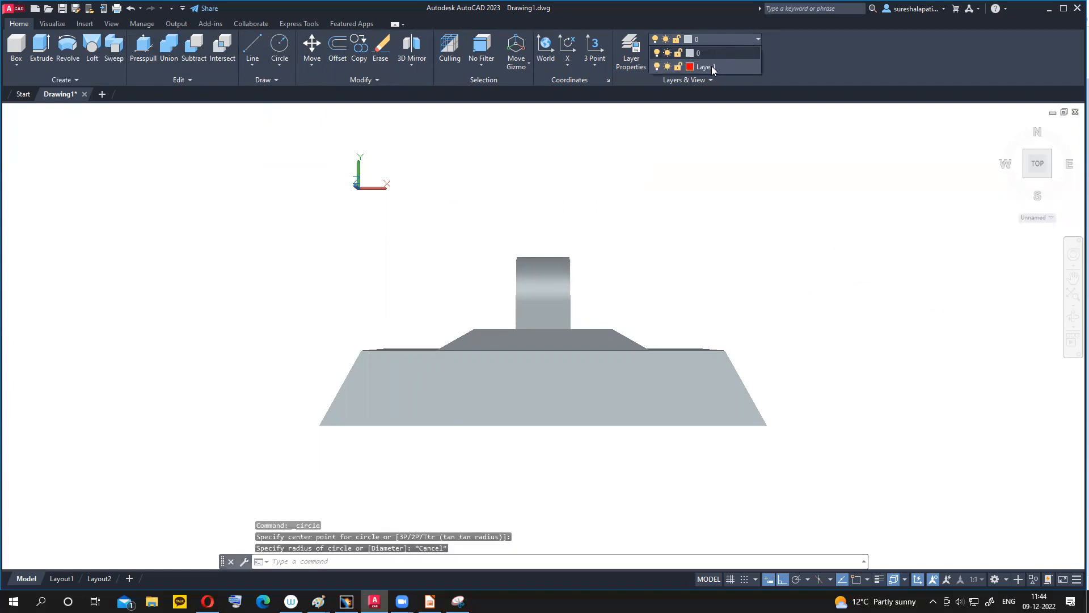
pyautogui.click(706, 67)
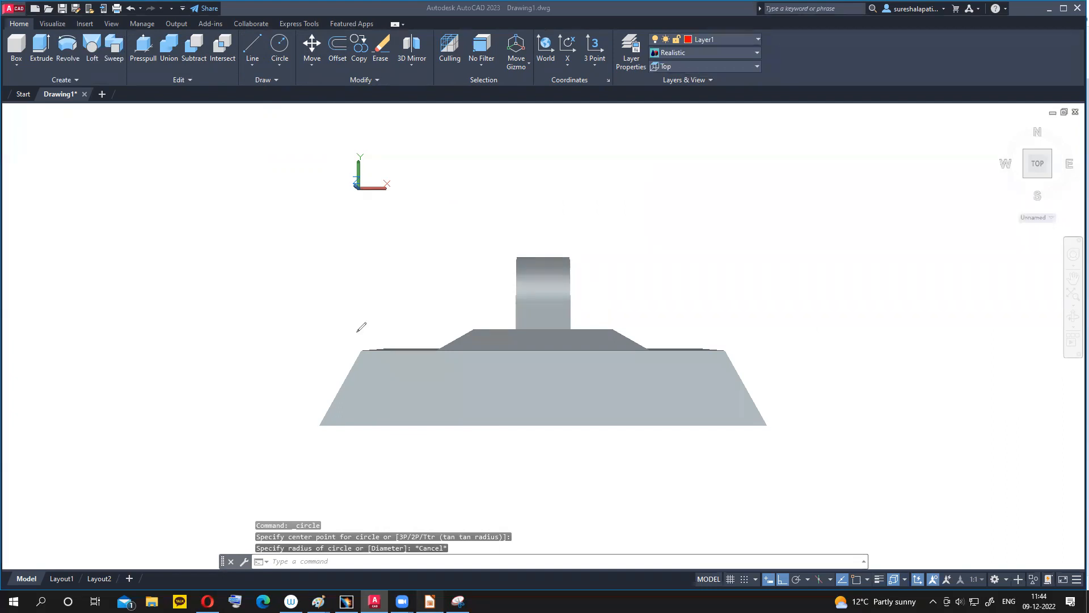
pyautogui.hotkey('alt', 'Tab')
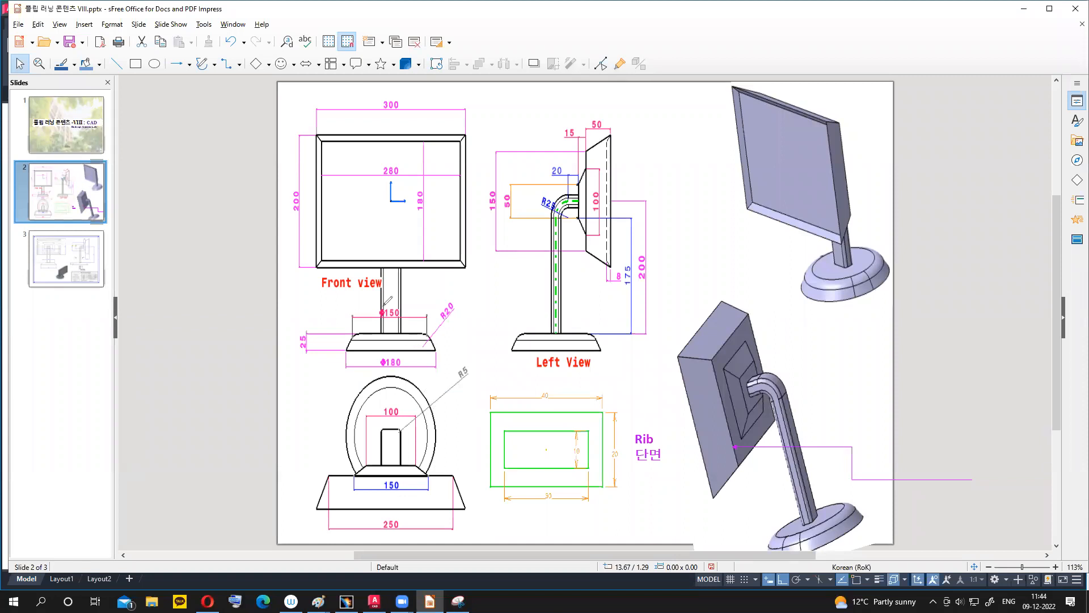
pyautogui.moveTo(380, 307); pyautogui.dragTo(375, 318)
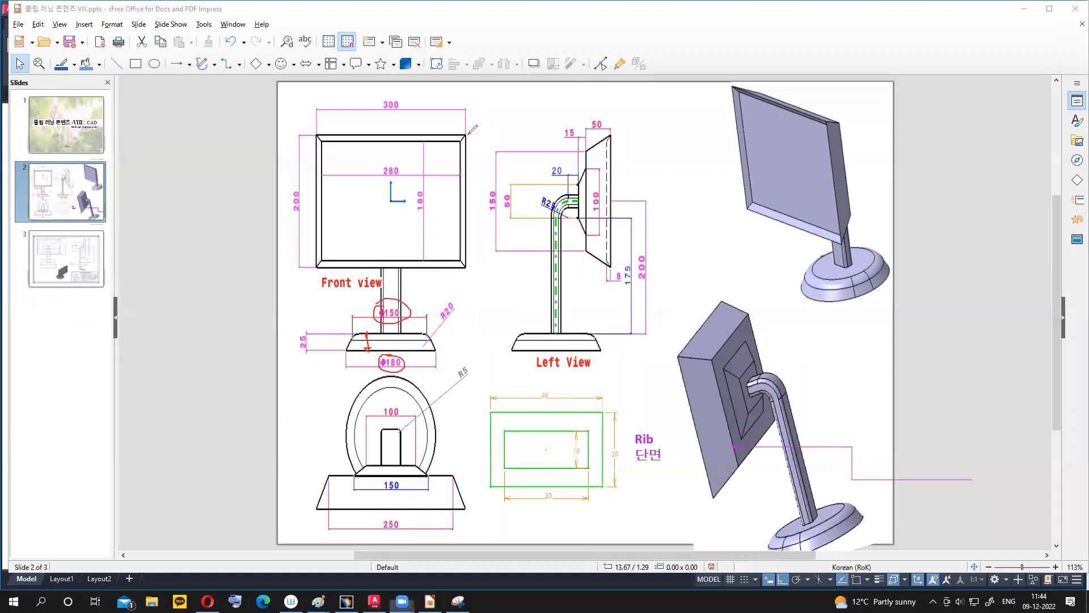
pyautogui.press('Escape')
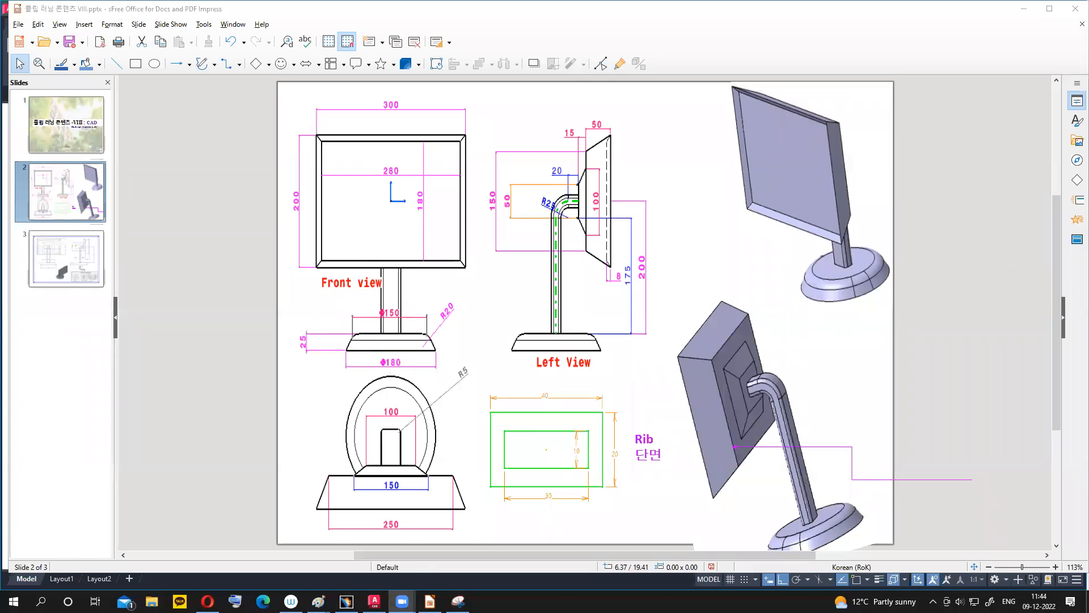
pyautogui.moveTo(374, 601)
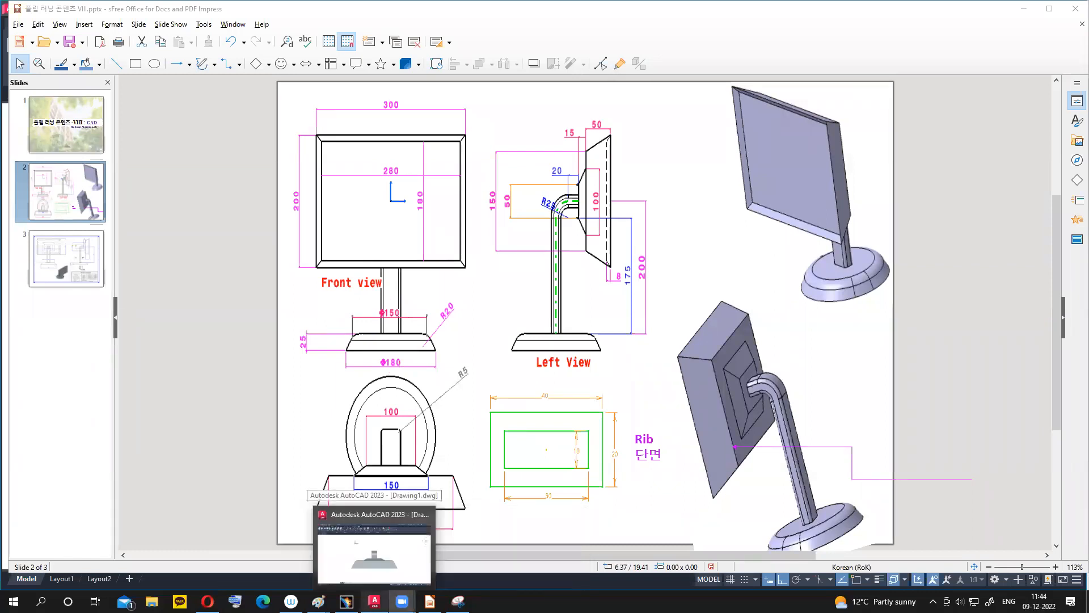
pyautogui.click(375, 544)
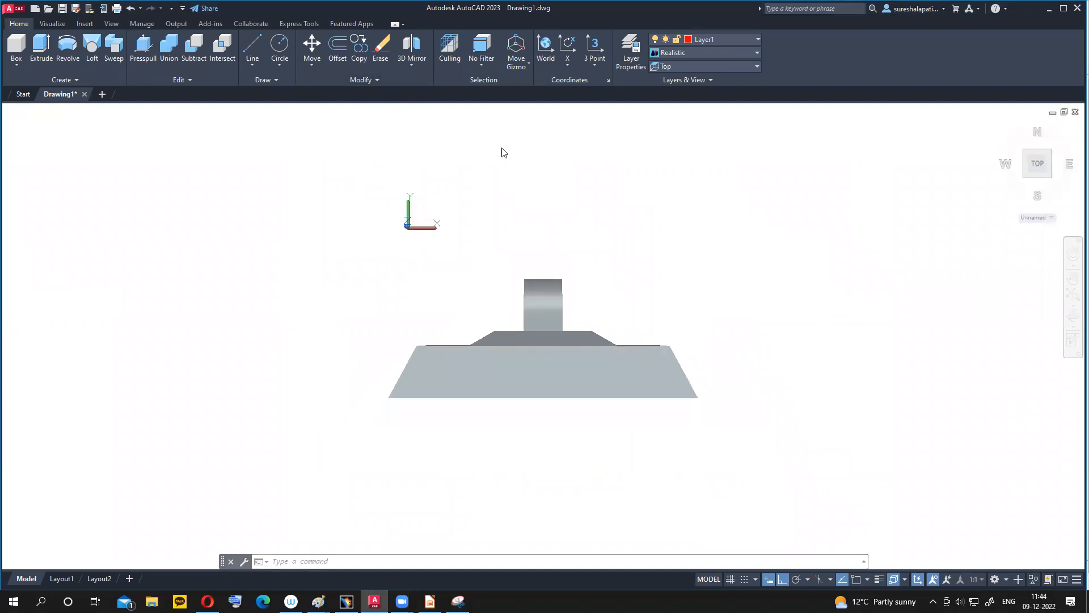
# - Draw a circle of radius 90 in the empty space beside the monitor for the base outline
pyautogui.click(279, 45)
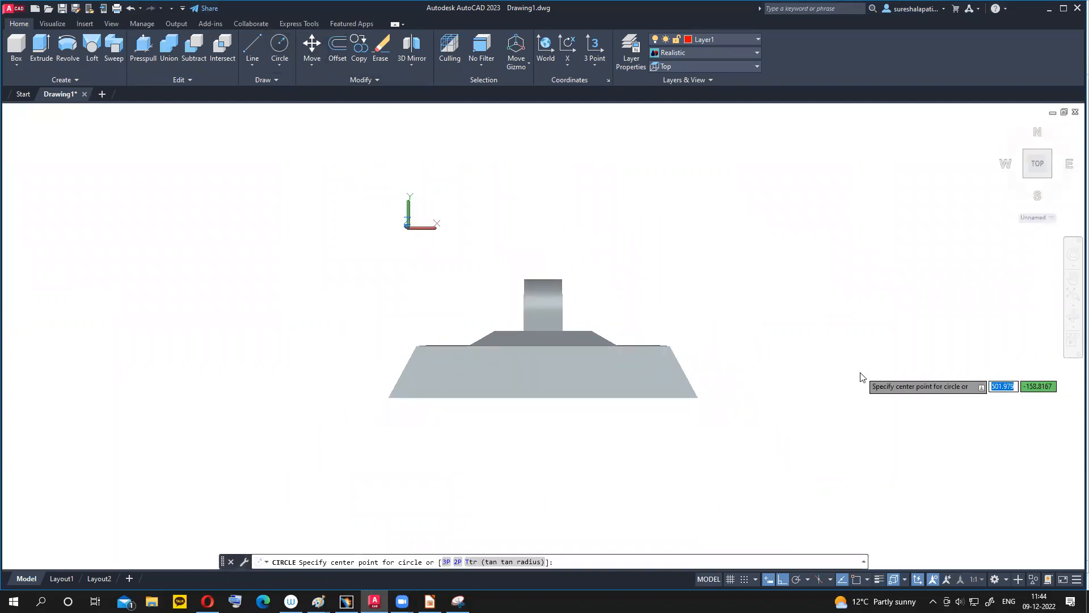
pyautogui.click(800, 340)
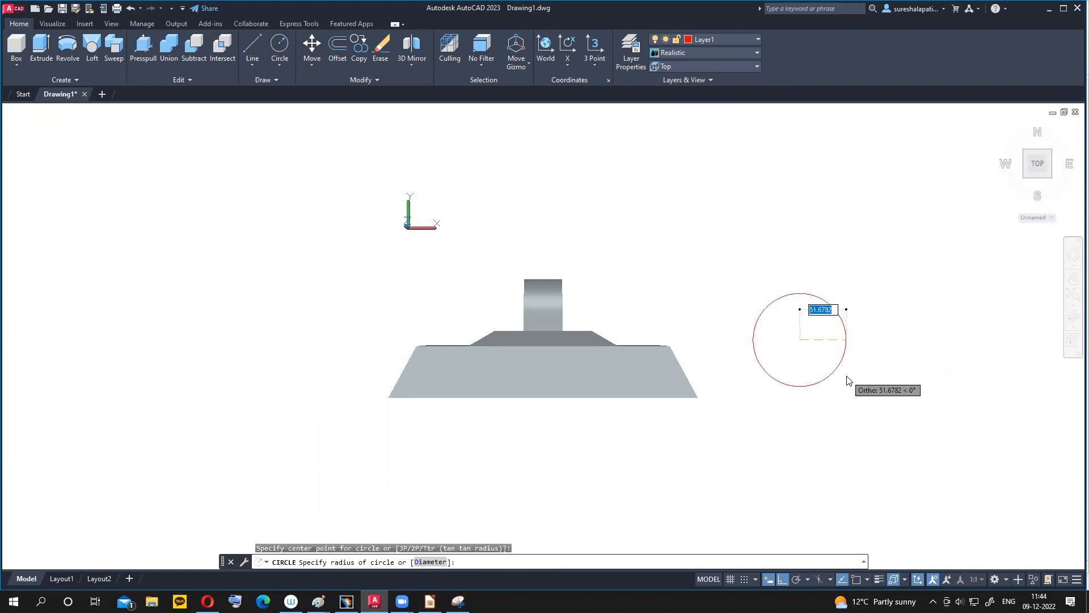
pyautogui.write('90')
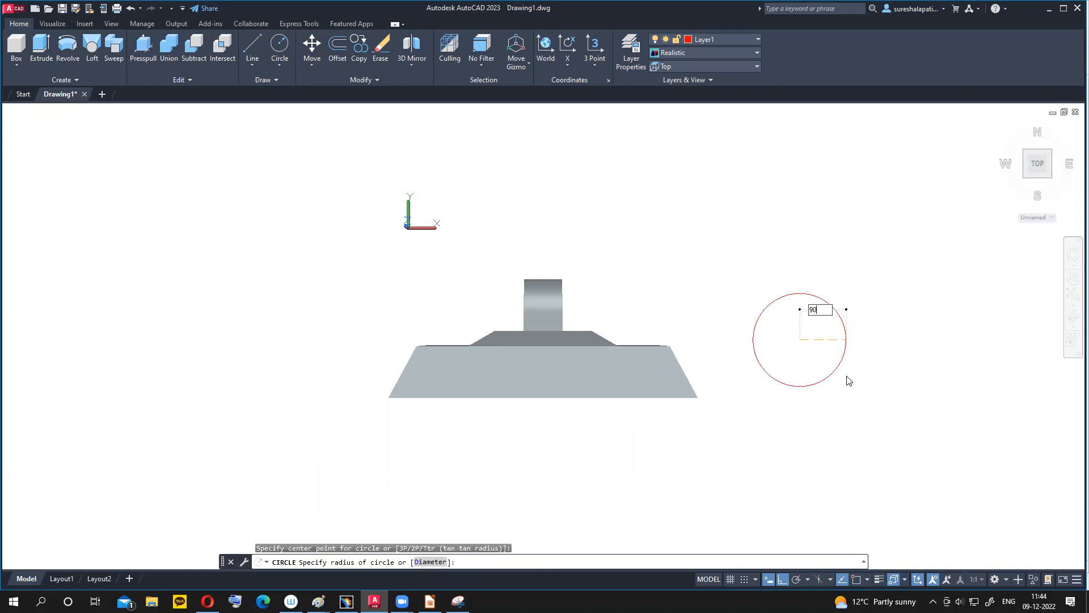
pyautogui.press('Return')
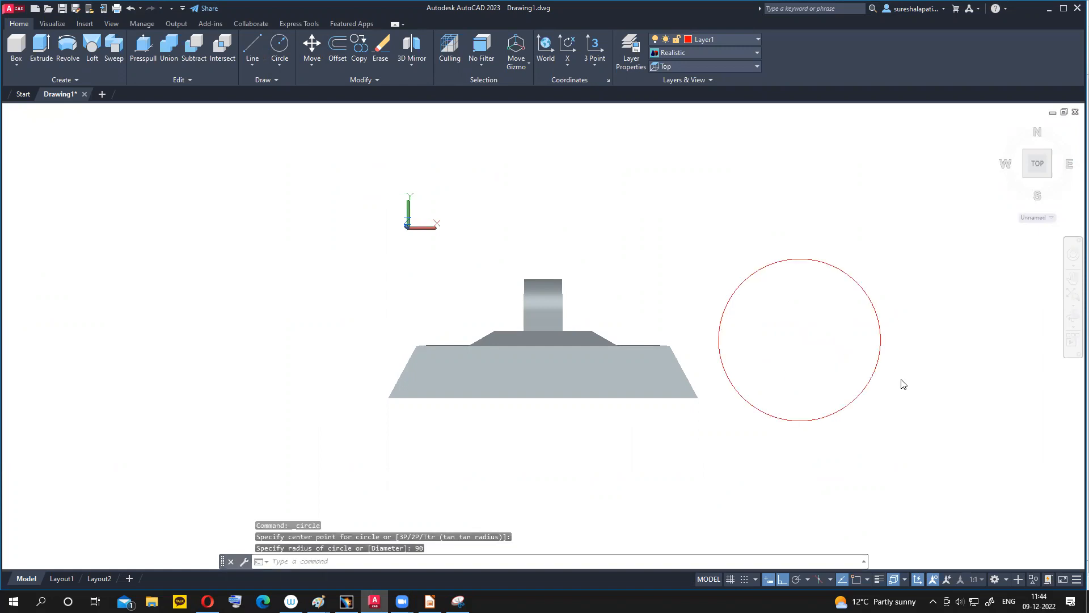
# - Turn on object snap and draw a circle of radius 75 concentric with the 90-radius circle
pyautogui.click(280, 48)
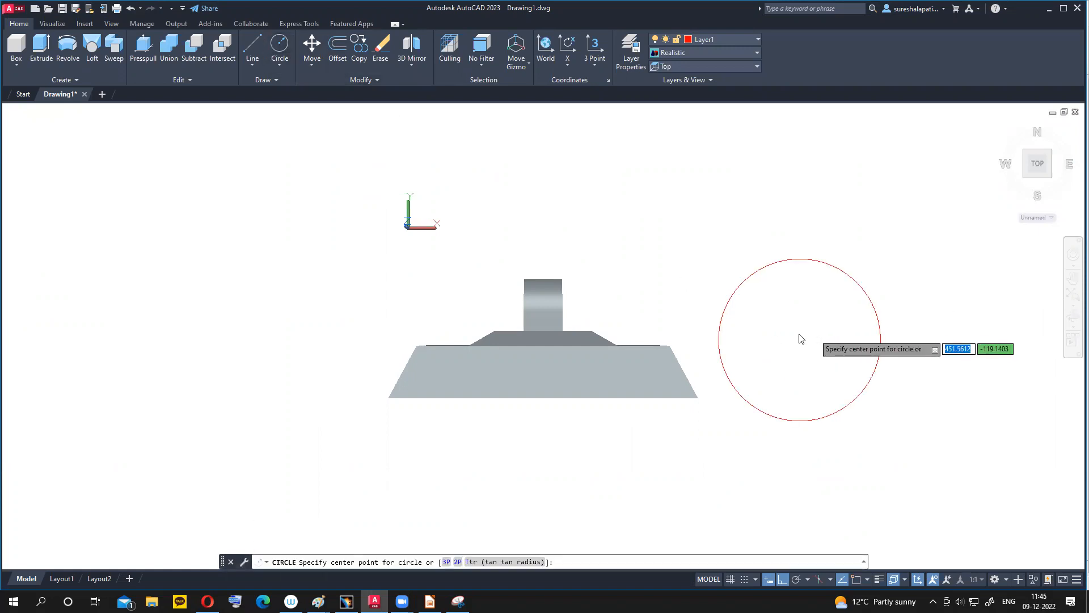
pyautogui.press('F3')
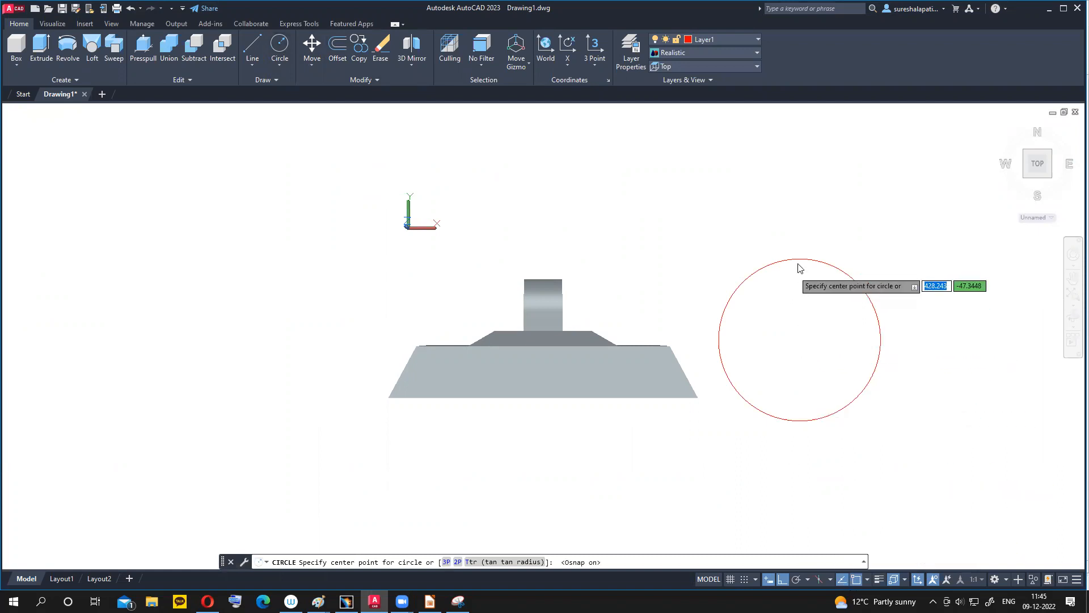
pyautogui.click(800, 340)
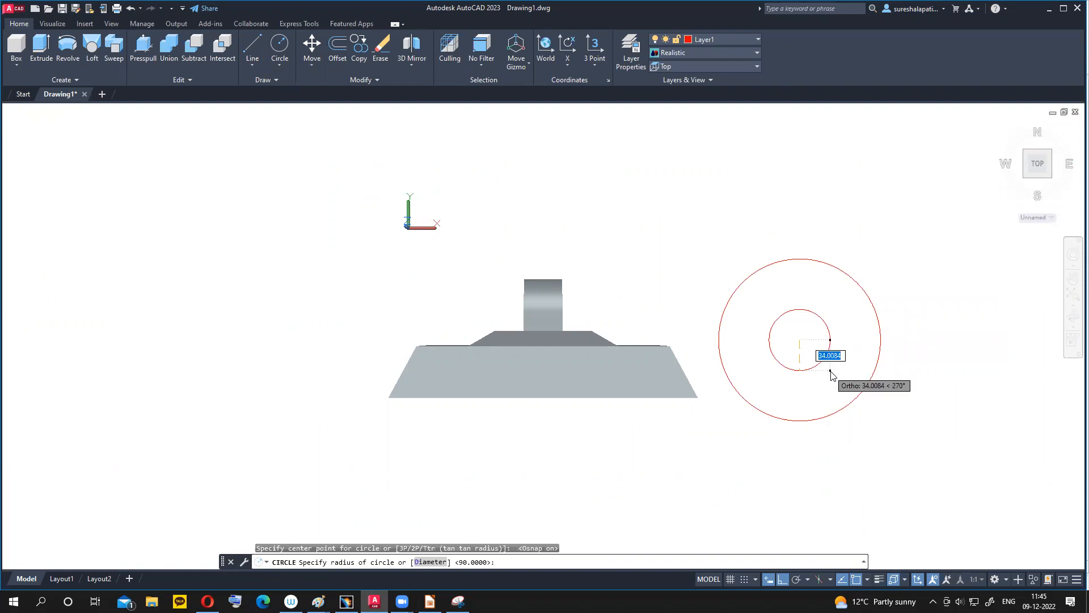
pyautogui.press('BackSpace')
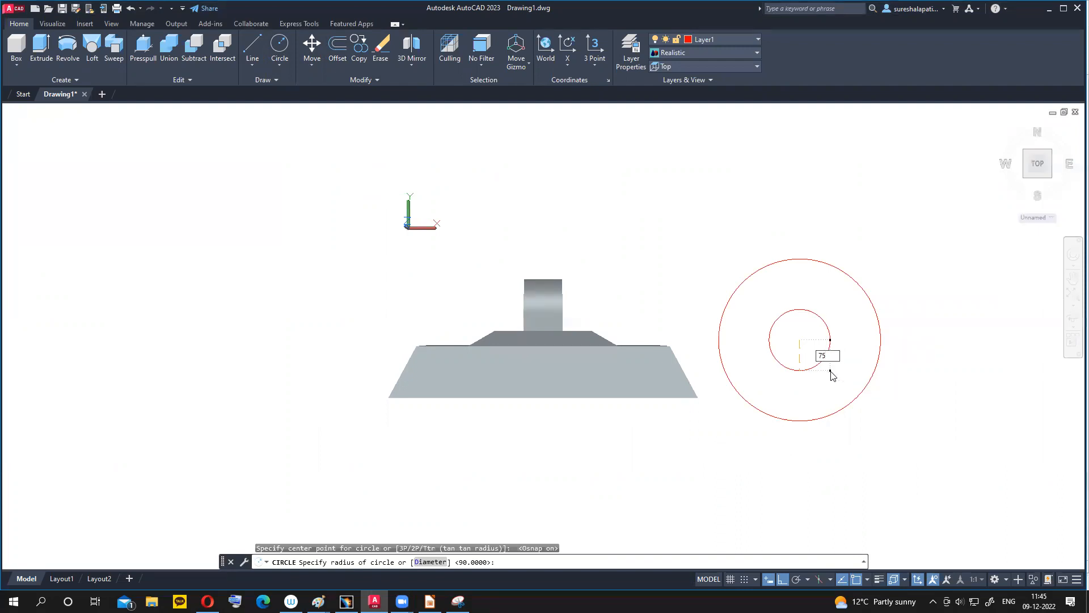
pyautogui.press('Return')
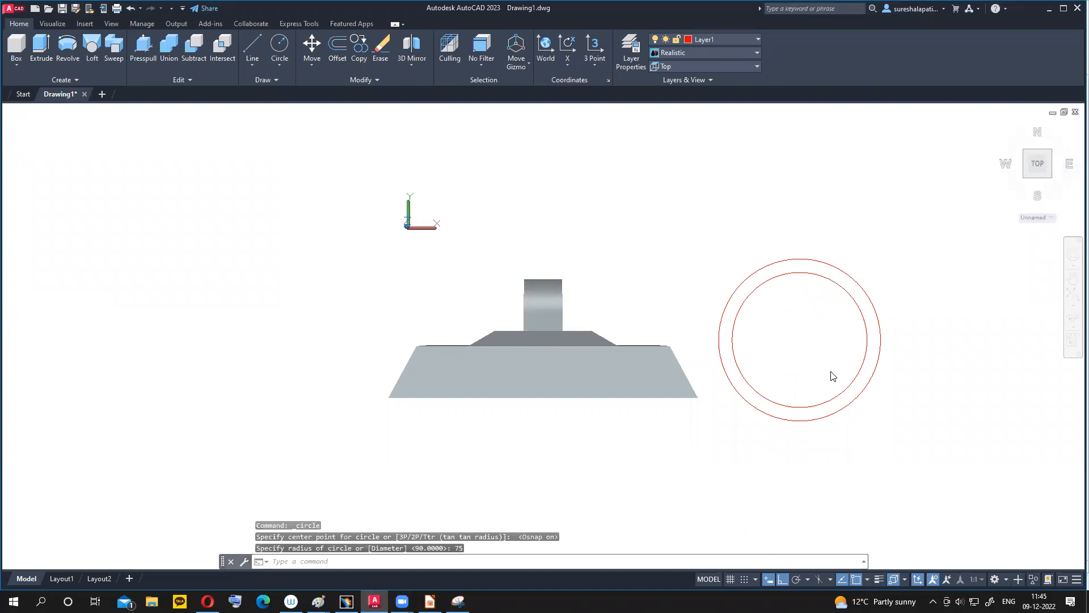
# - Check the base height in the Impress reference drawing and move the 90-radius circle 25 units straight down from its centre
pyautogui.scroll(-2, 723, 464)
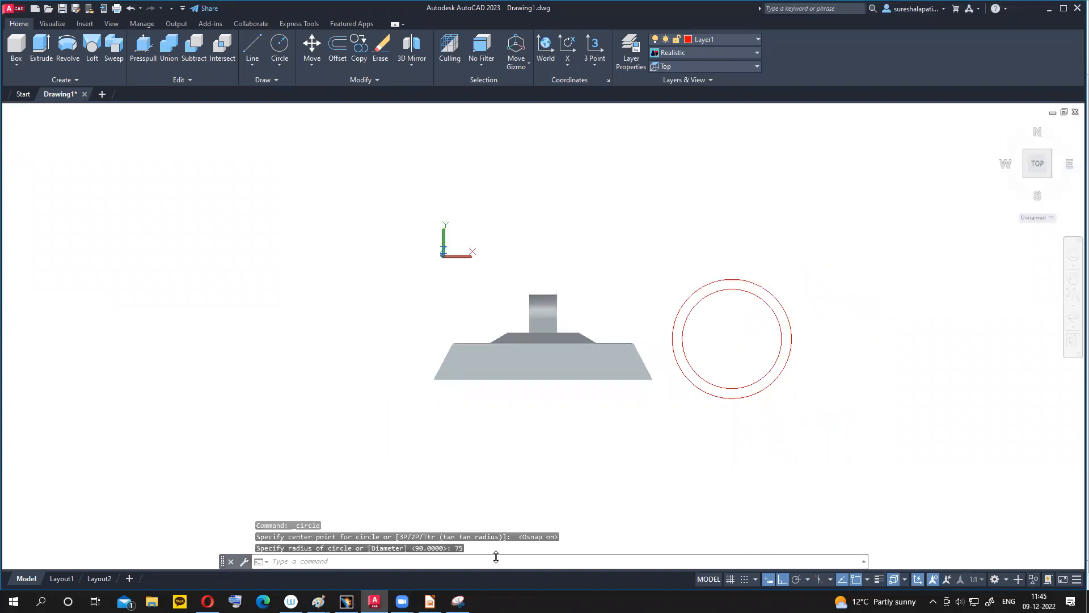
pyautogui.moveTo(430, 602)
pyautogui.click(429, 535)
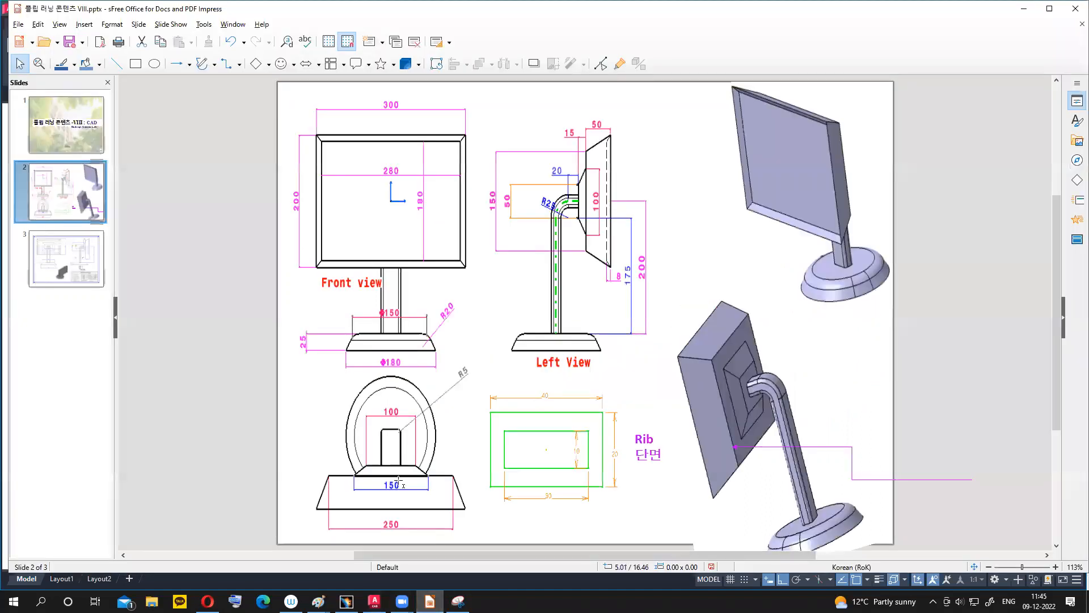
pyautogui.hotkey('alt', 'Tab')
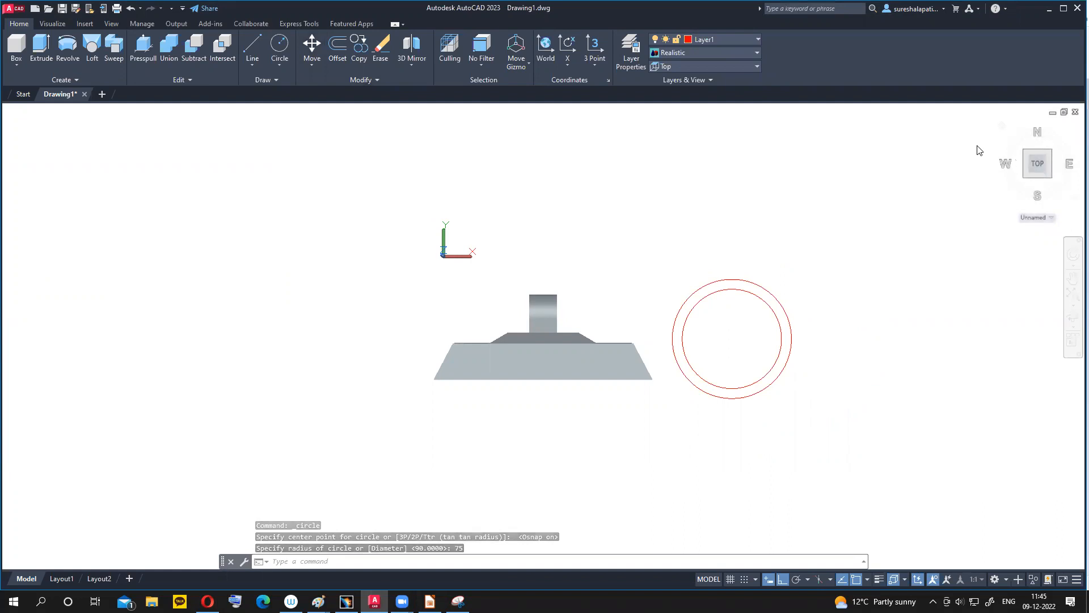
pyautogui.click(1005, 128)
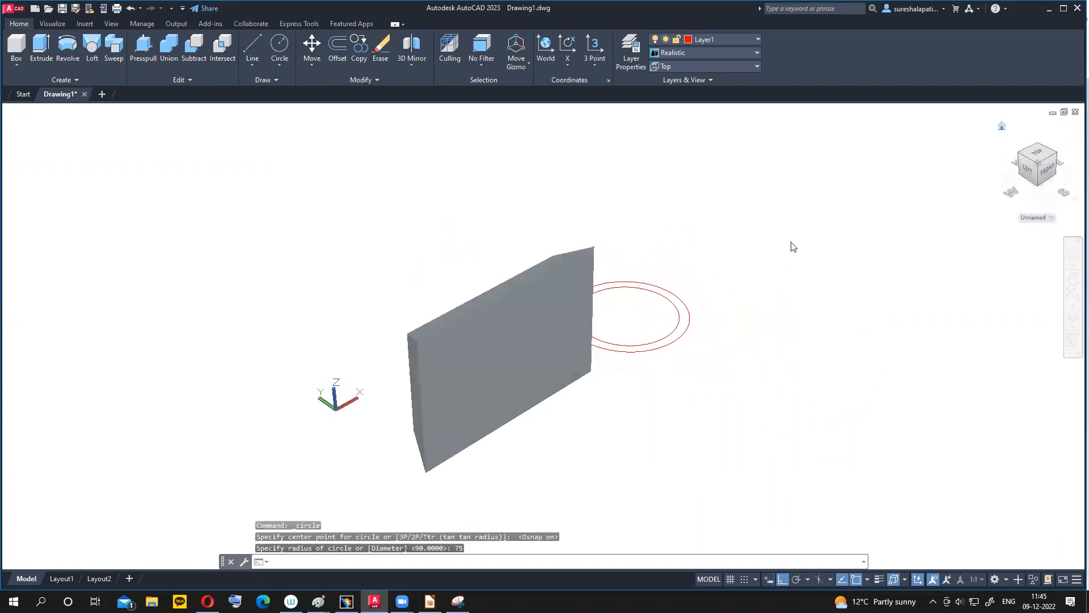
pyautogui.click(313, 42)
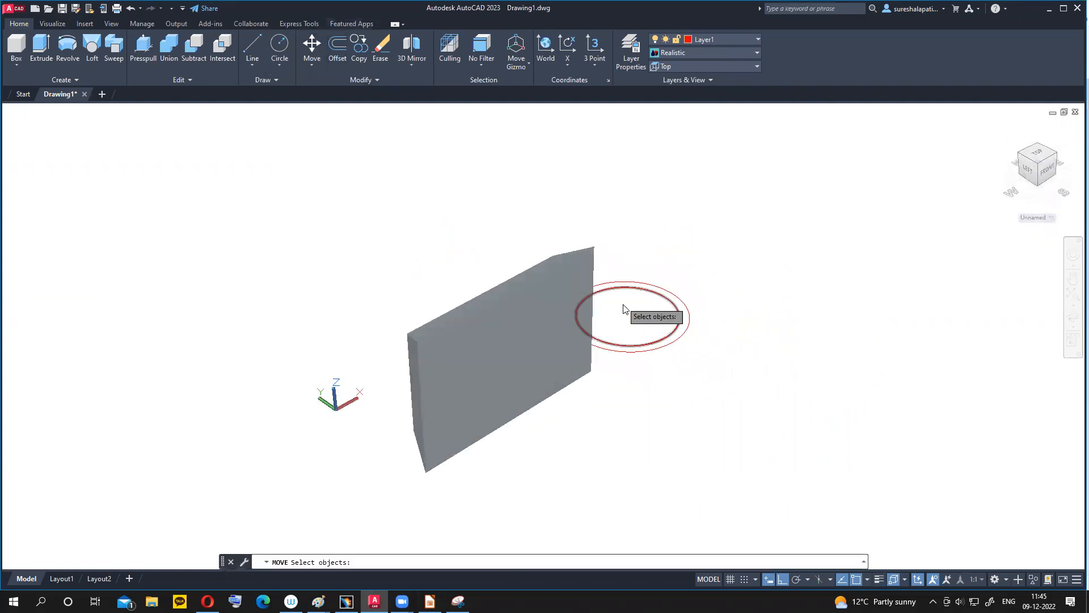
pyautogui.click(667, 348)
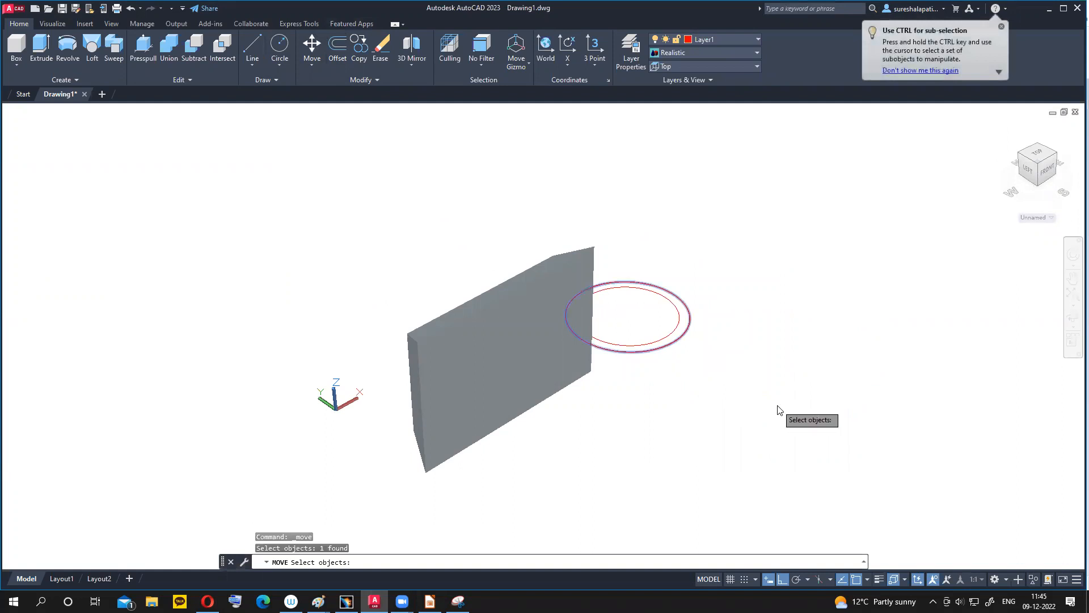
pyautogui.press('Return')
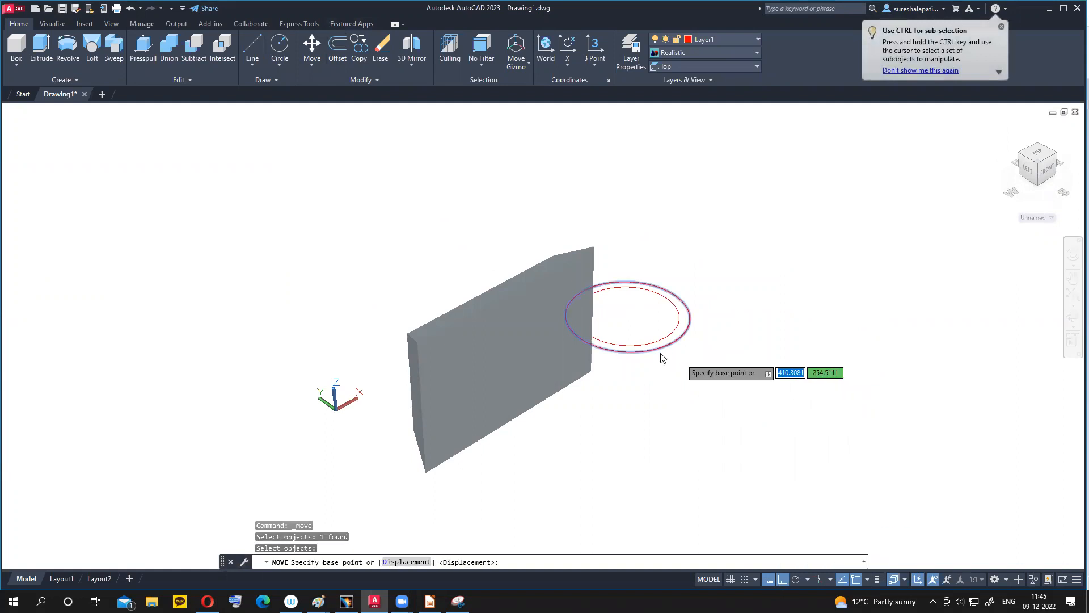
pyautogui.click(627, 316)
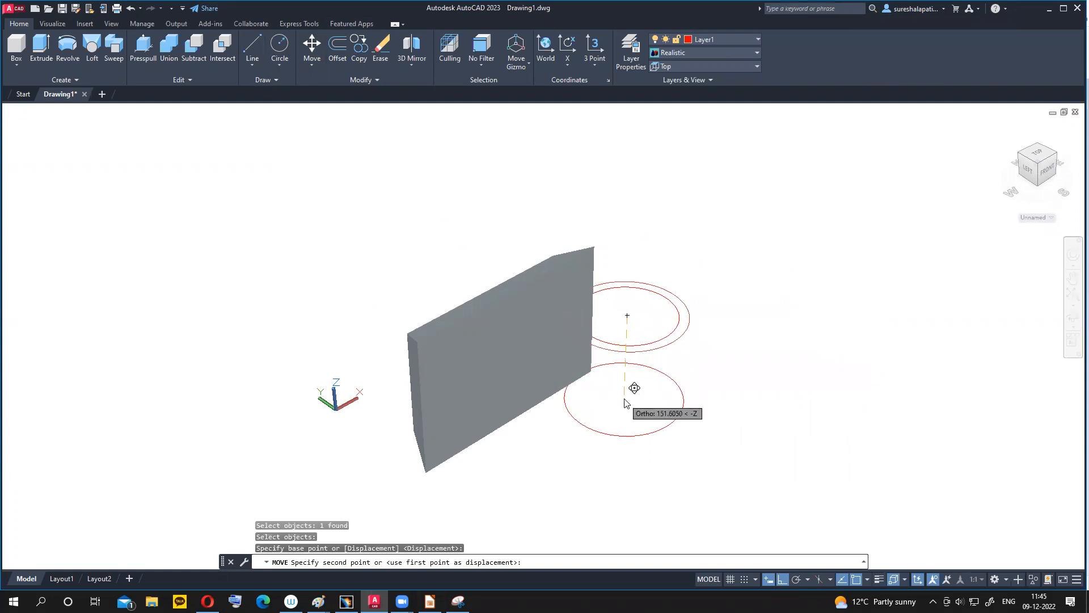
pyautogui.click(431, 601)
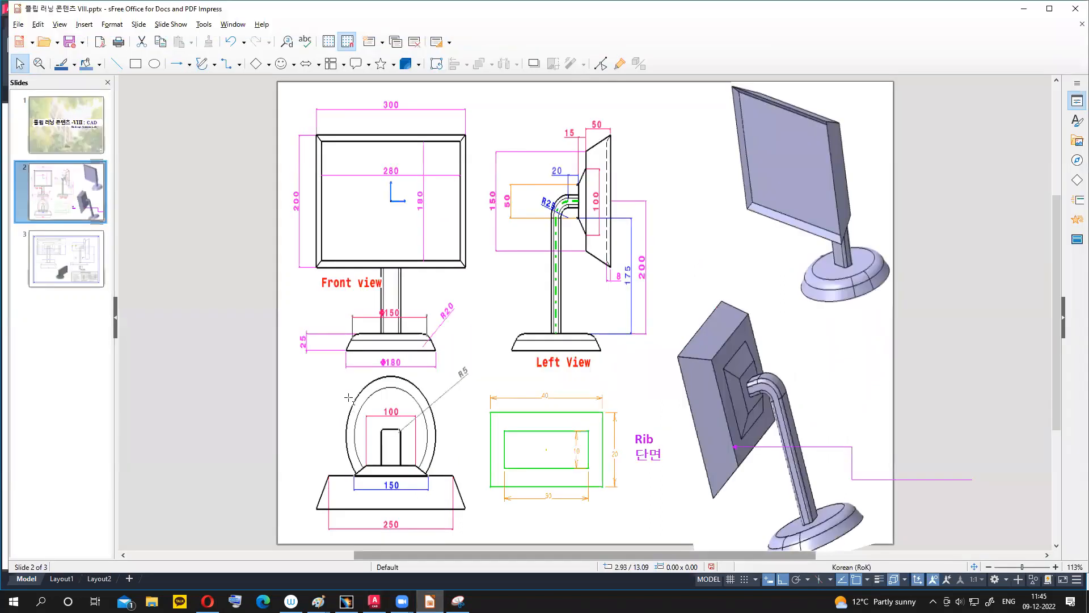
pyautogui.hotkey('alt', 'Tab')
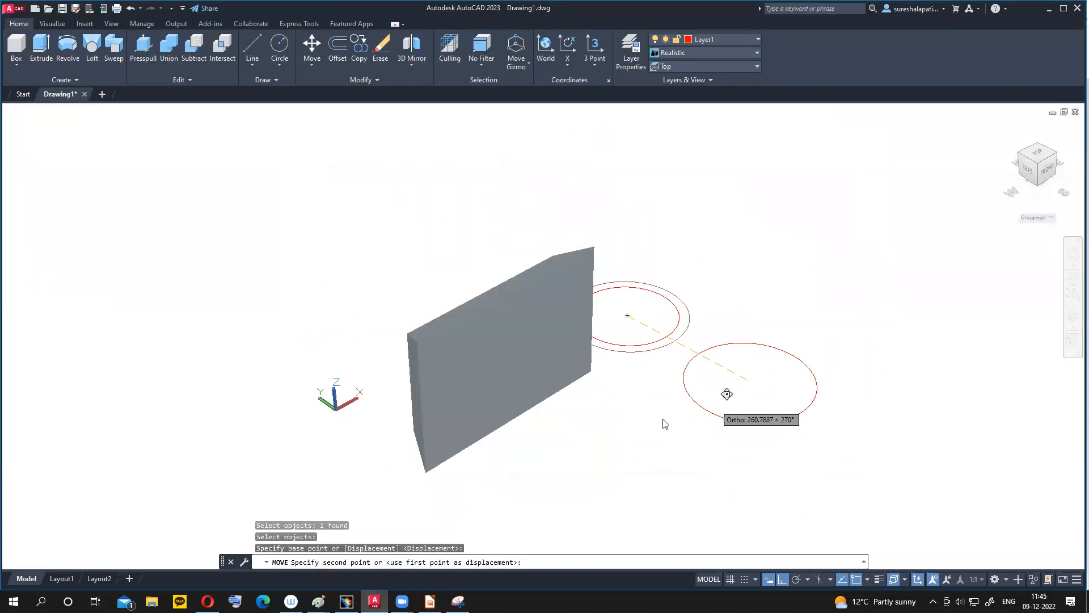
pyautogui.write('25')
pyautogui.press('Return')
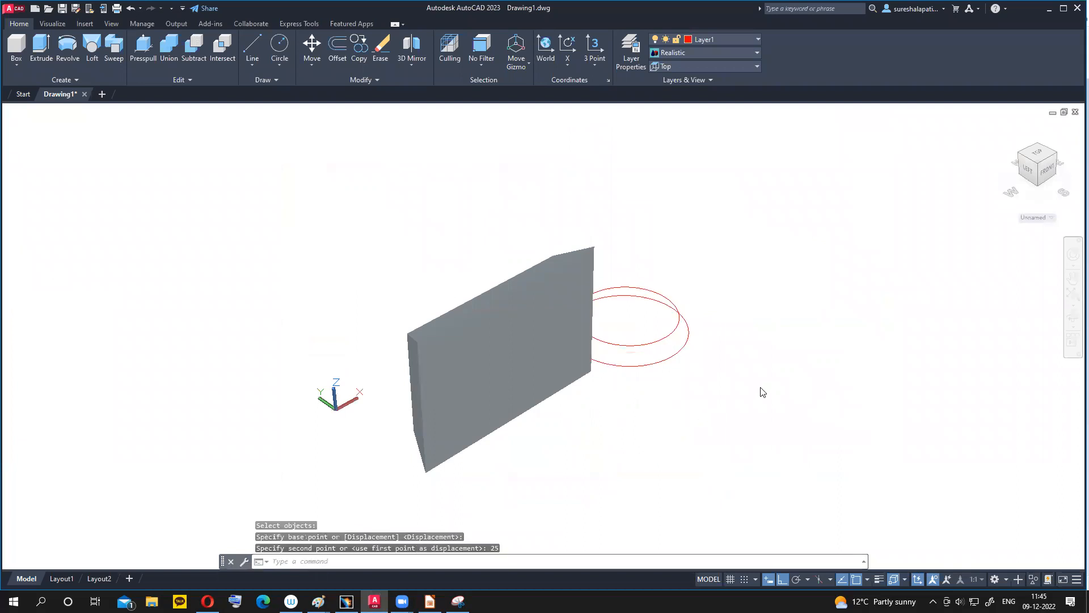
# - Try to loft the two base circles into a solid
pyautogui.click(93, 42)
pyautogui.click(679, 333)
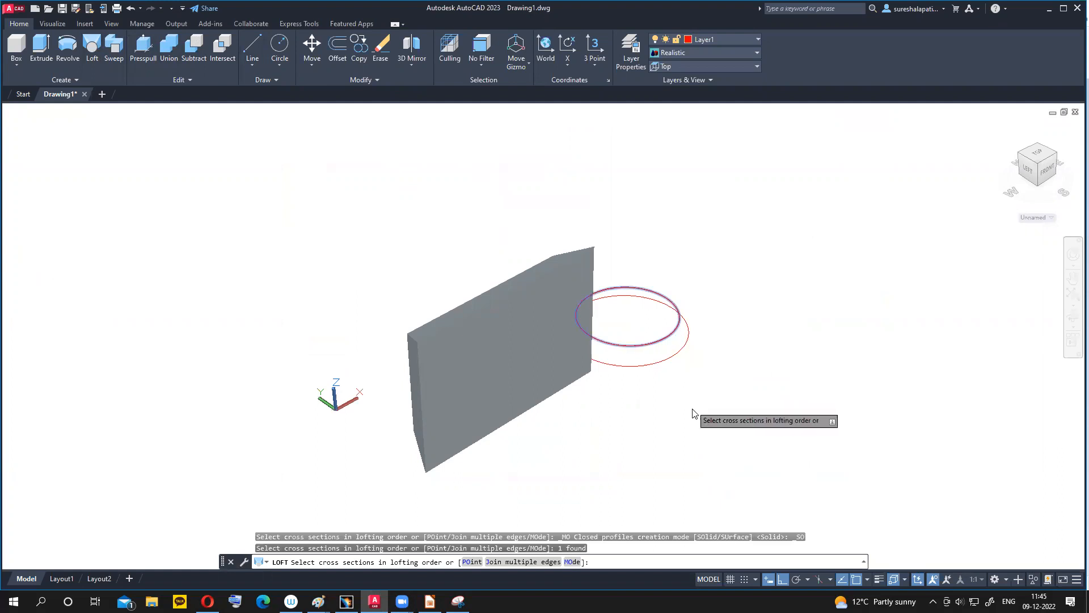
pyautogui.press('Return')
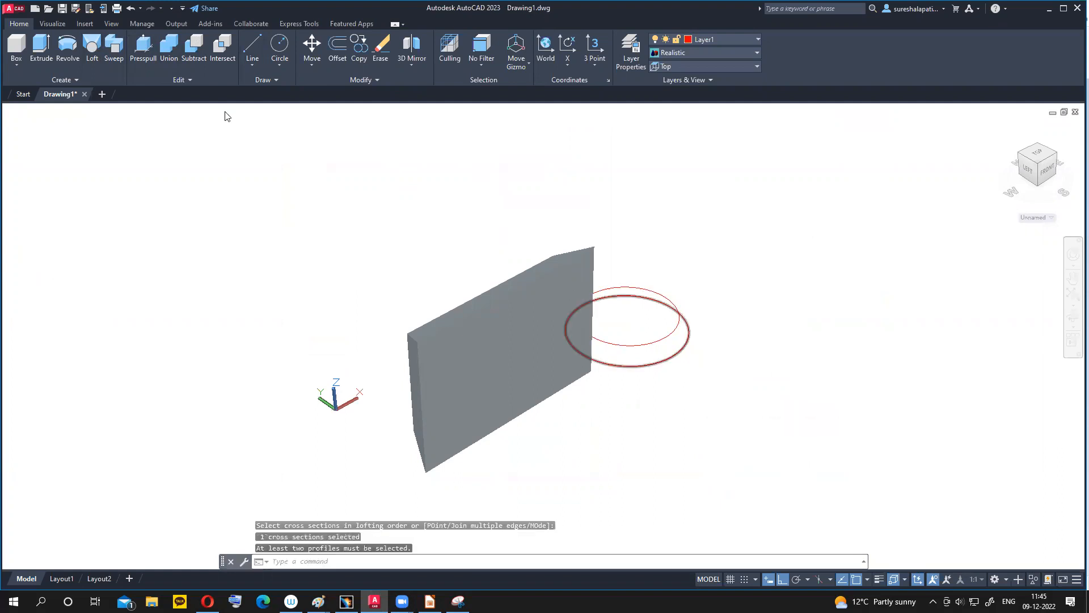
# - Loft the 75-radius and 90-radius base circles into a solid using cross sections only
pyautogui.click(90, 54)
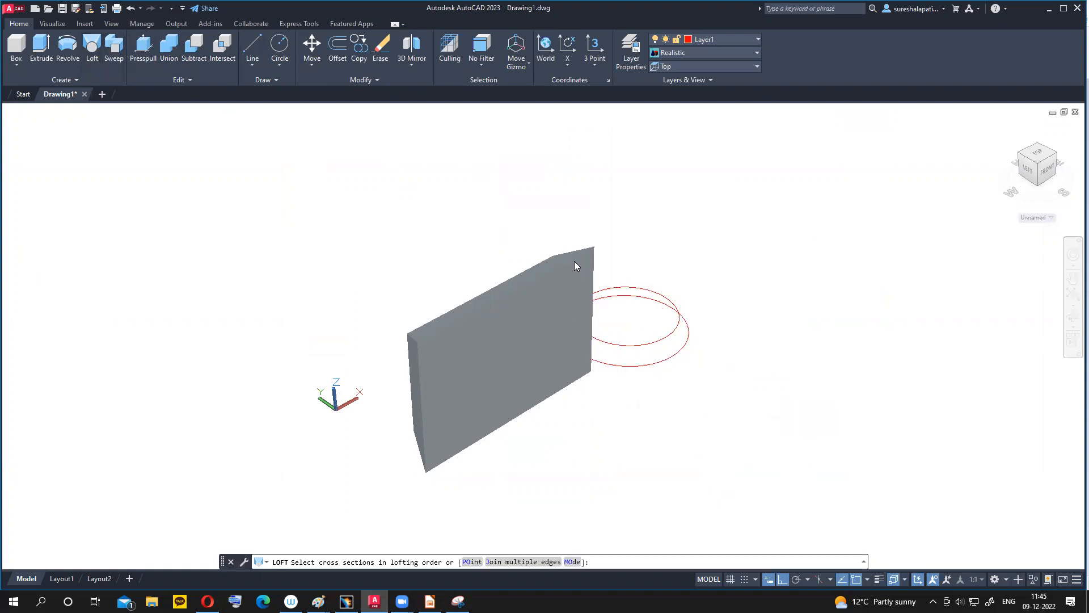
pyautogui.click(665, 341)
pyautogui.click(674, 356)
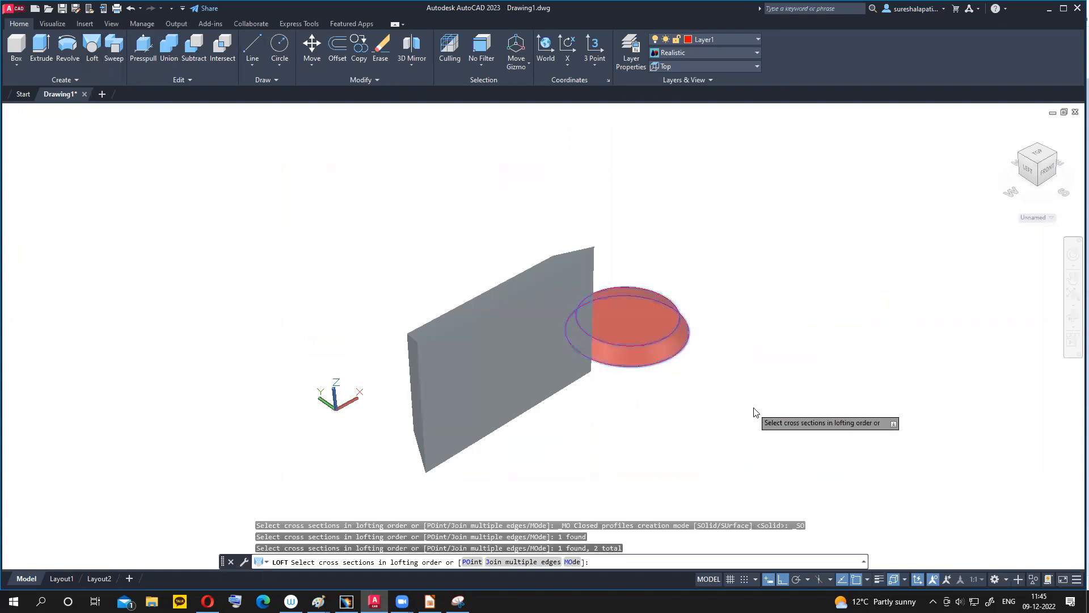
pyautogui.press('Return')
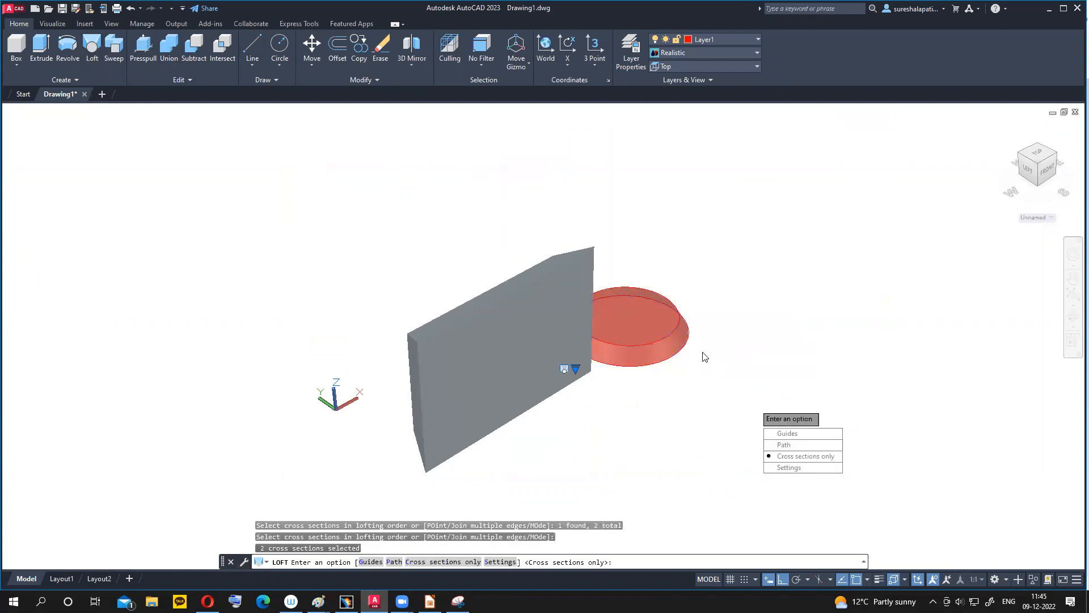
pyautogui.press('Return')
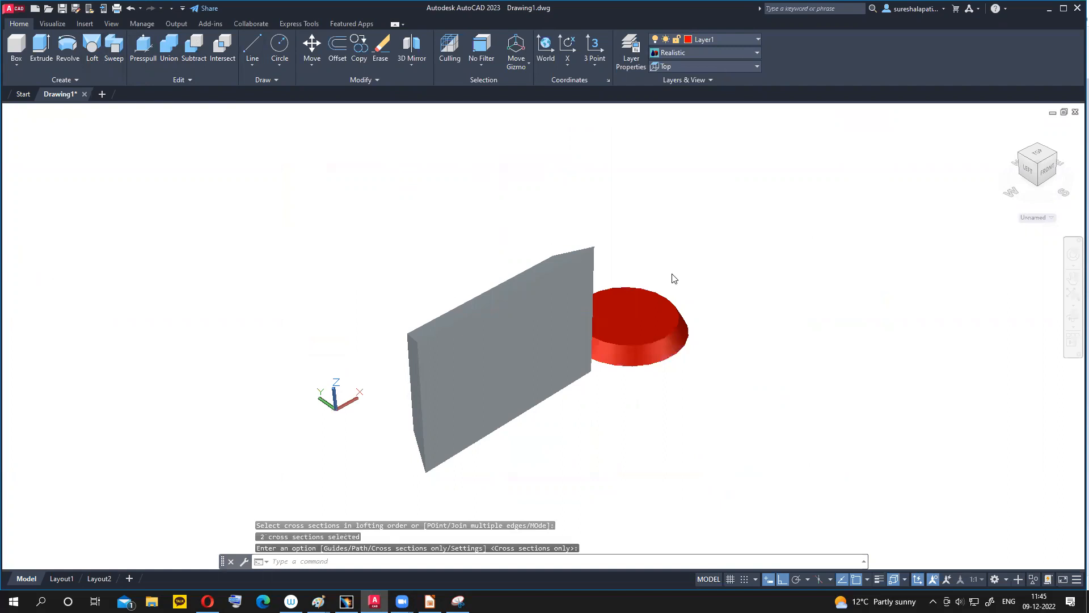
# - Assign the lofted base solid to layer 0
pyautogui.click(664, 324)
pyautogui.click(755, 38)
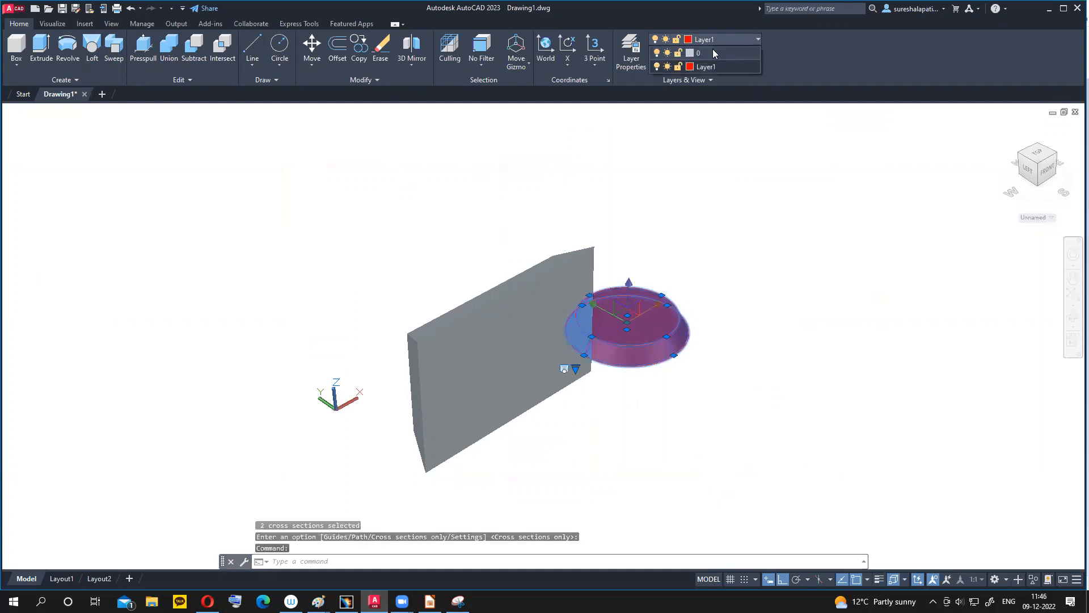
pyautogui.click(709, 54)
pyautogui.press('Return')
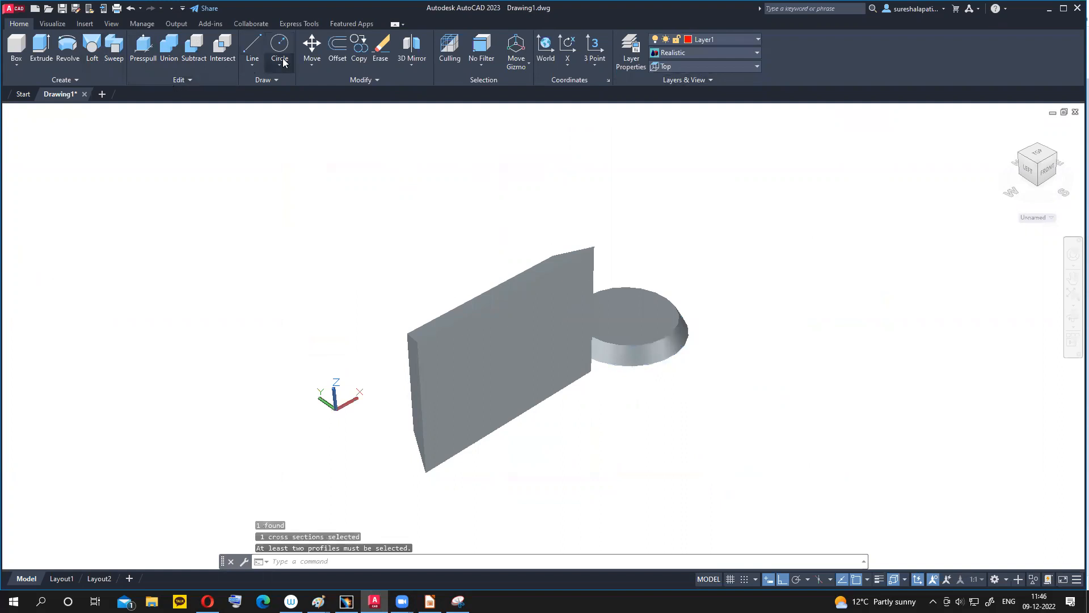
# - Move the lofted base from its top centre to the middle of the stand's open lower end, with ortho and object snap off
pyautogui.click(305, 51)
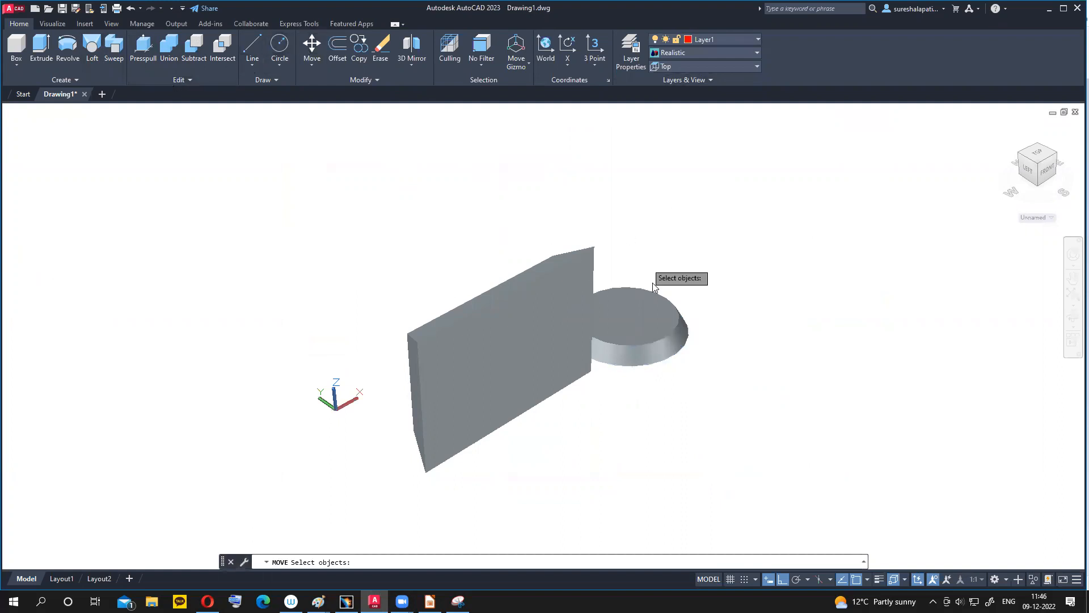
pyautogui.click(627, 315)
pyautogui.press('Return')
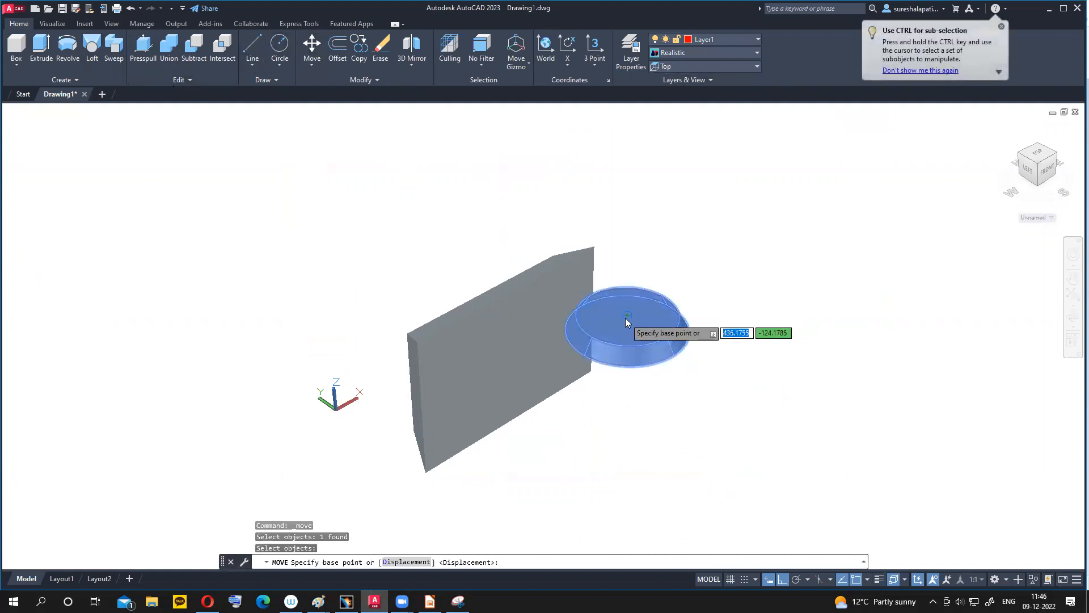
pyautogui.click(626, 316)
pyautogui.moveTo(553, 448); pyautogui.dragTo(542, 339, button='middle')
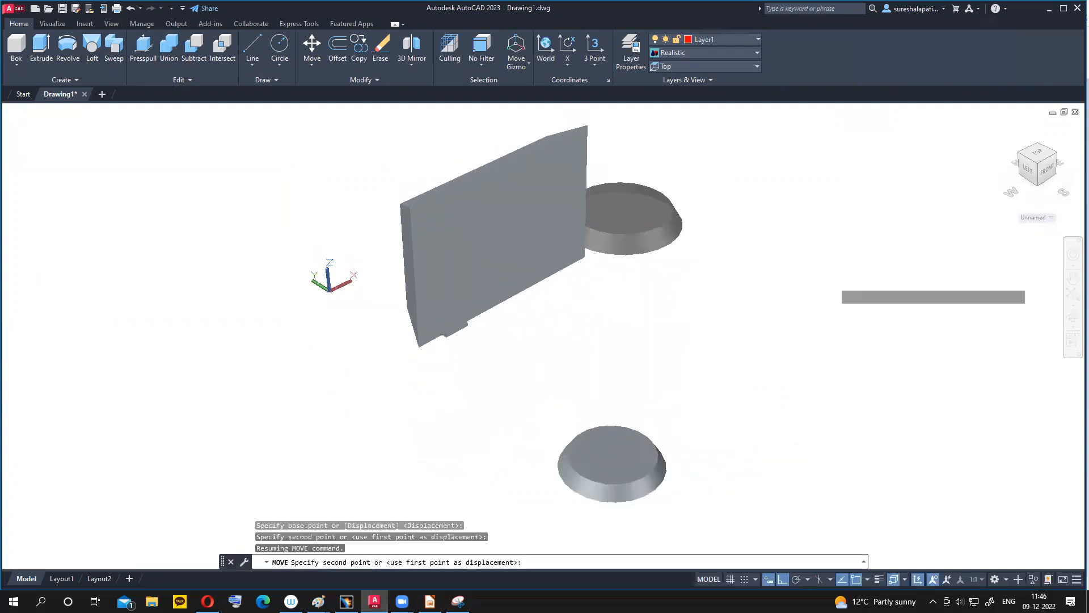
pyautogui.click(1073, 317)
pyautogui.moveTo(794, 363); pyautogui.dragTo(801, 229)
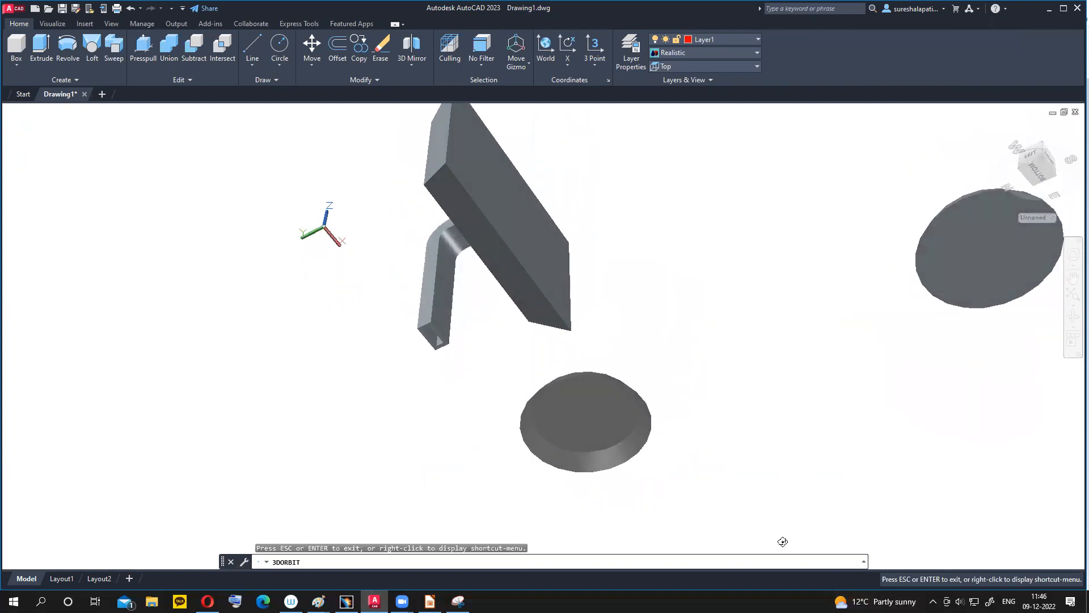
pyautogui.press('Escape')
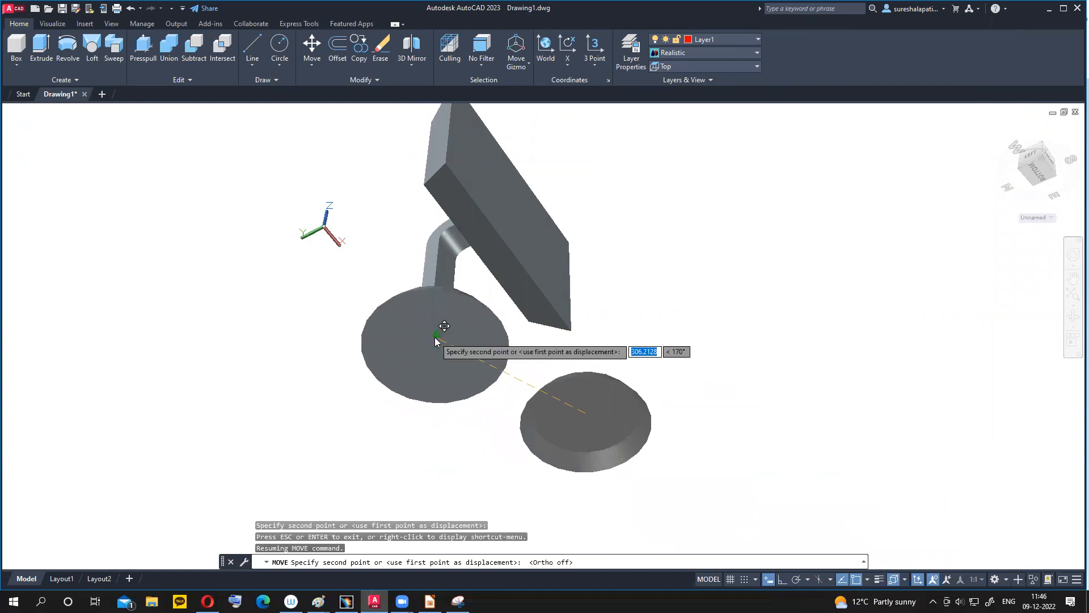
pyautogui.scroll(4, 435, 337)
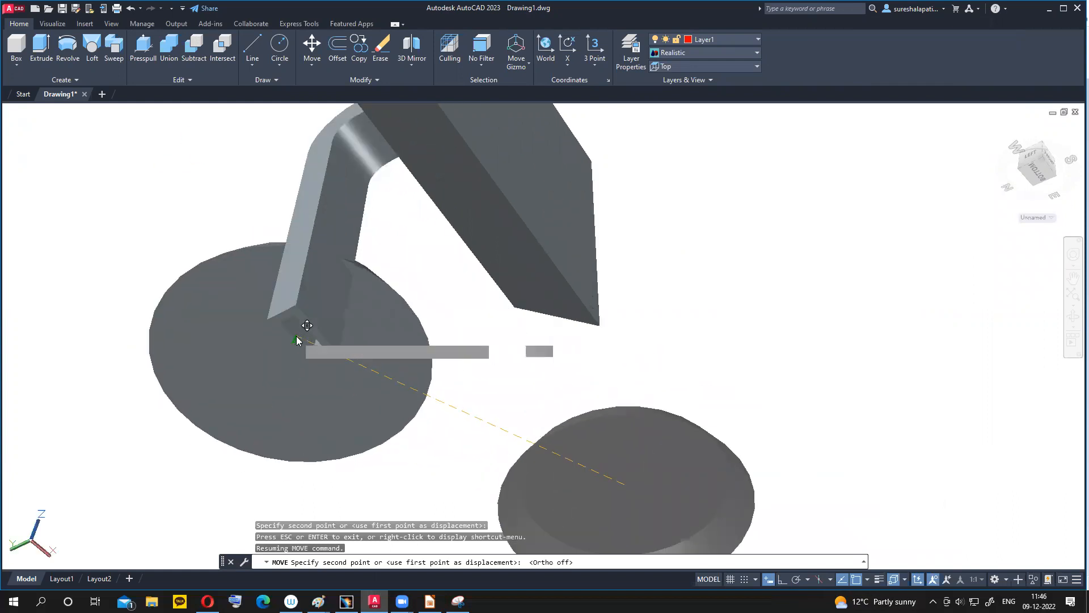
pyautogui.press('F3')
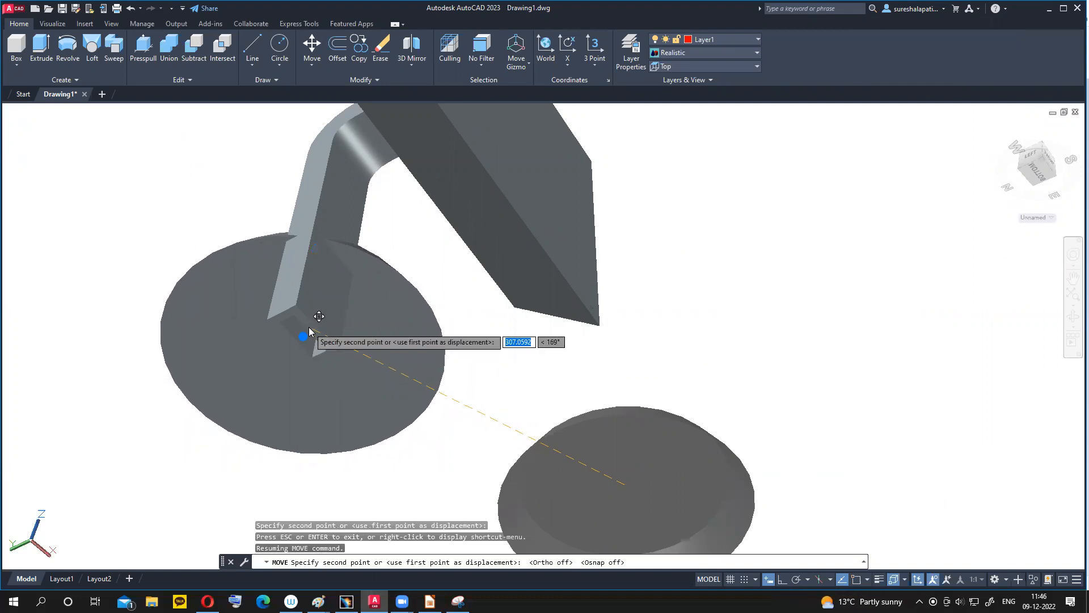
pyautogui.click(317, 349)
pyautogui.scroll(-3, 542, 425)
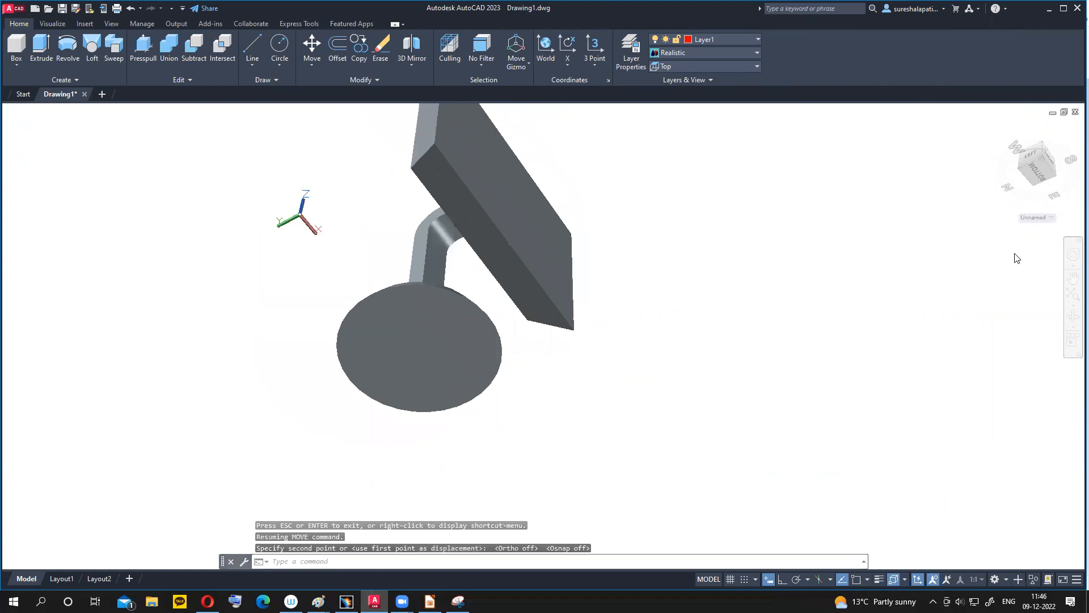
# - View the assembled monitor from the front and check the screen frame dimensions in the Impress reference drawing
pyautogui.keyDown('shift'); pyautogui.moveTo(591, 327); pyautogui.dragTo(370, 478, button='middle'); pyautogui.keyUp('shift')
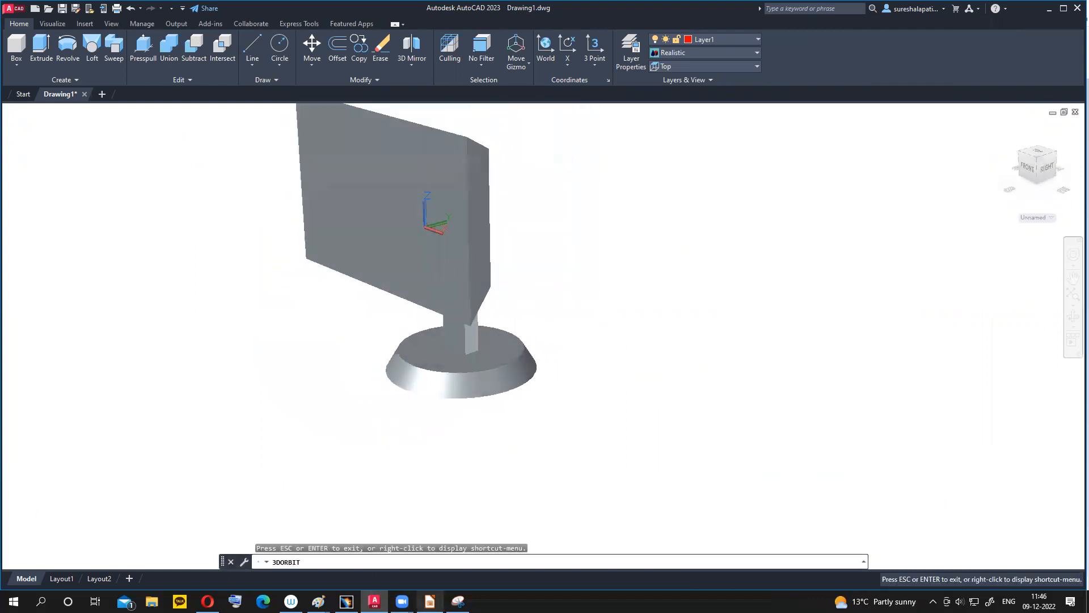
pyautogui.click(429, 601)
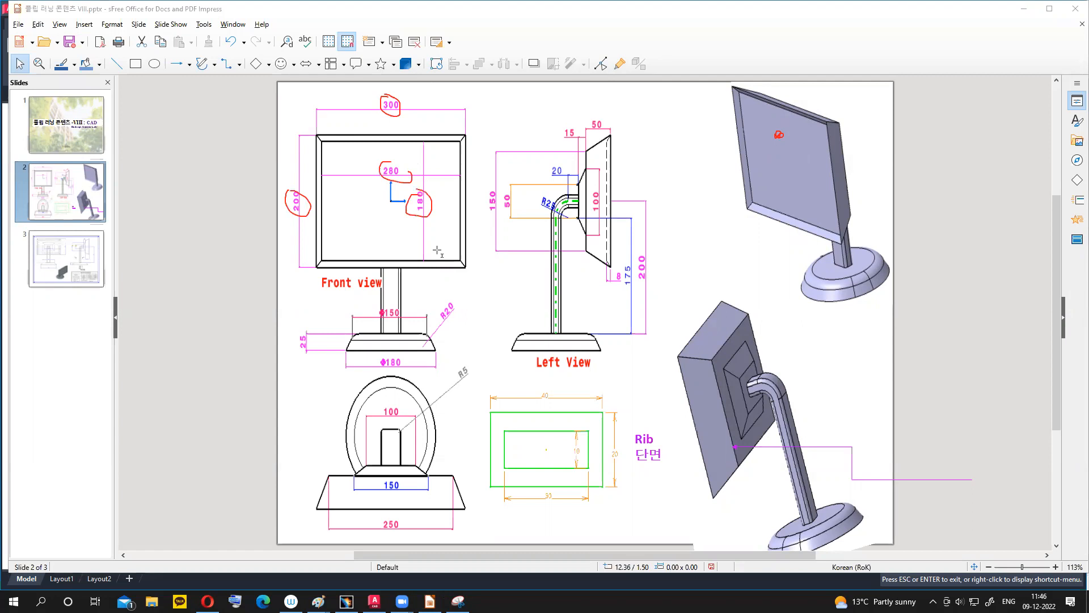
pyautogui.click(374, 601)
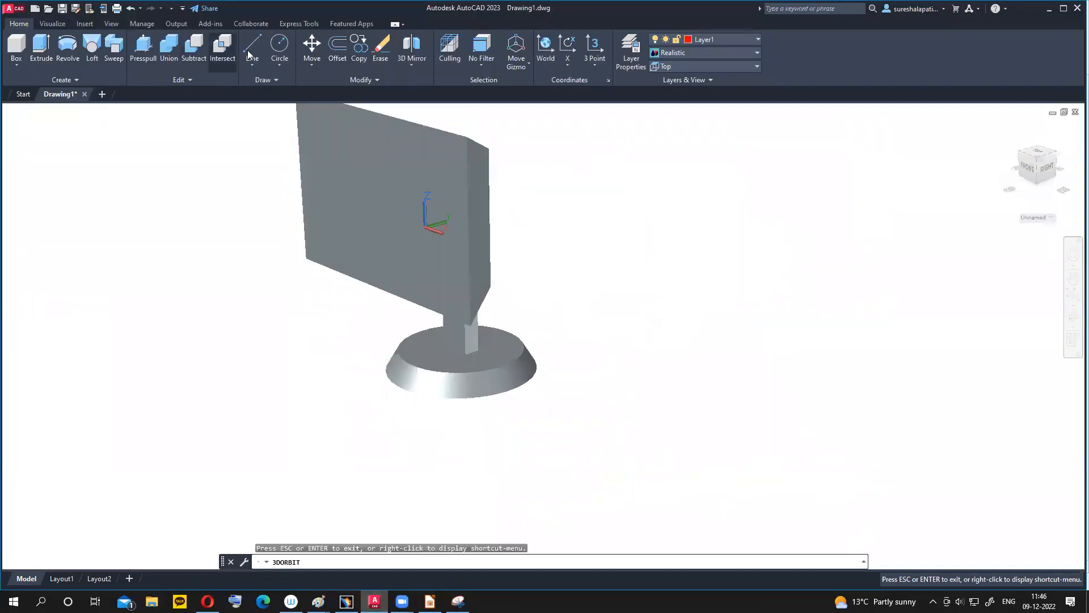
pyautogui.click(281, 65)
pyautogui.click(303, 108)
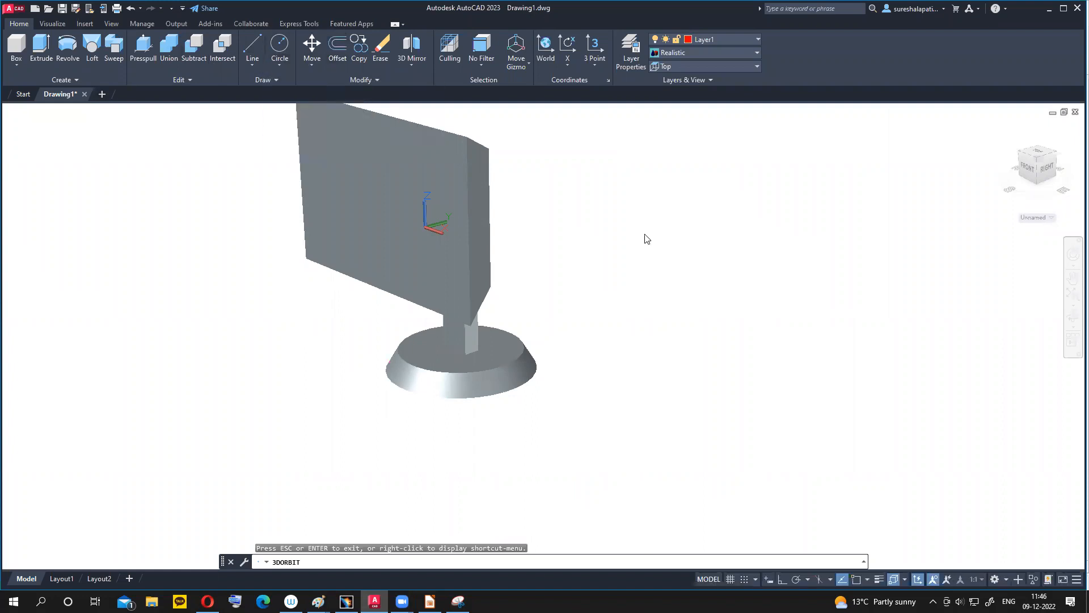
pyautogui.click(646, 237)
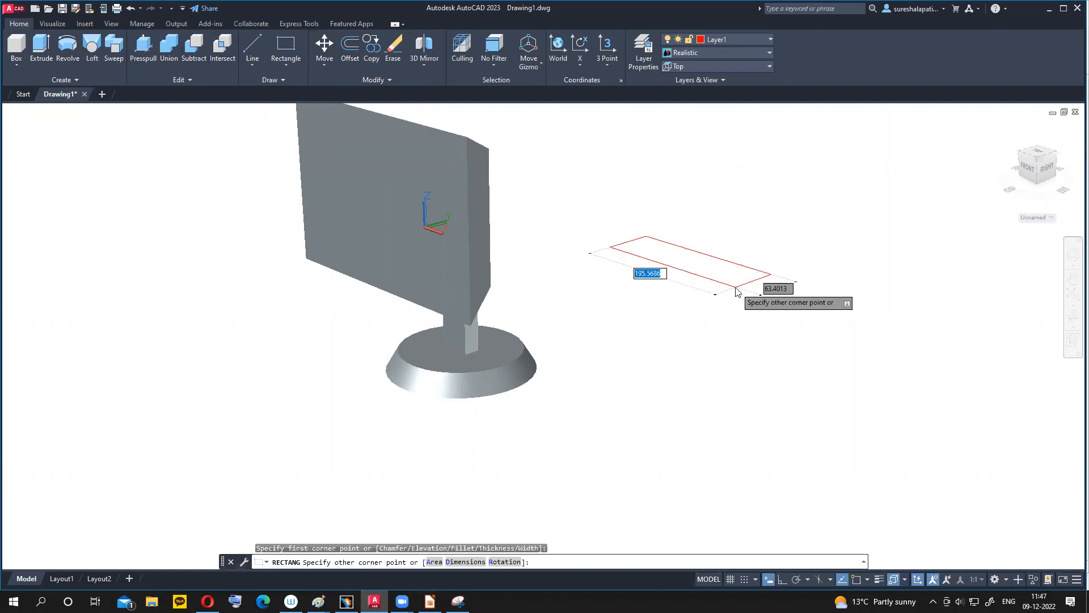
pyautogui.press('Escape')
pyautogui.press('Escape')
# - Set the drawing plane to Front and draw a 300 by 200 rectangle in the empty space beside the monitor
pyautogui.click(758, 65)
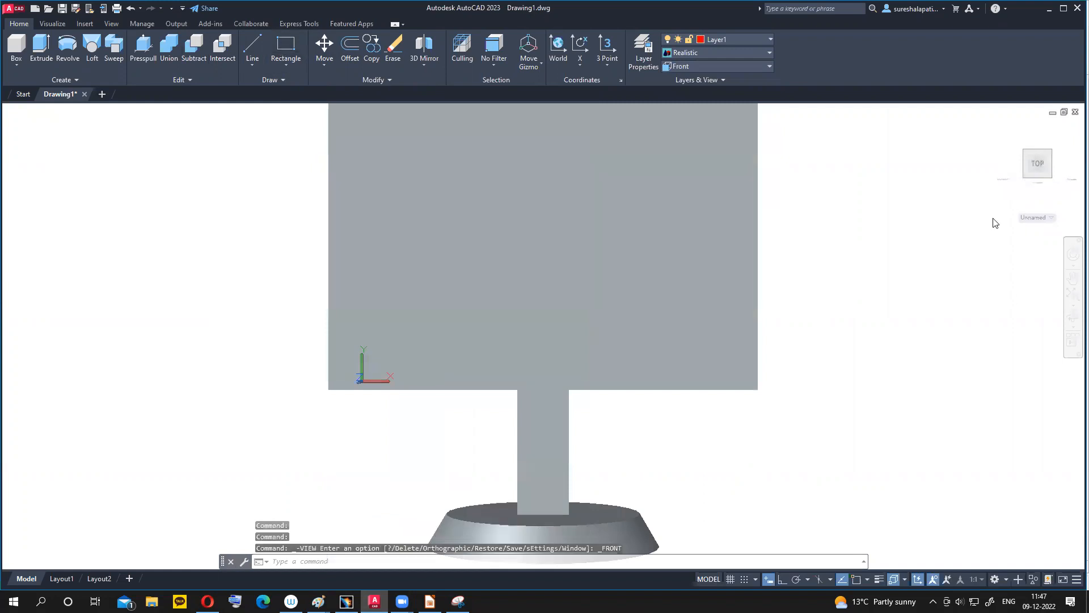
pyautogui.click(1001, 126)
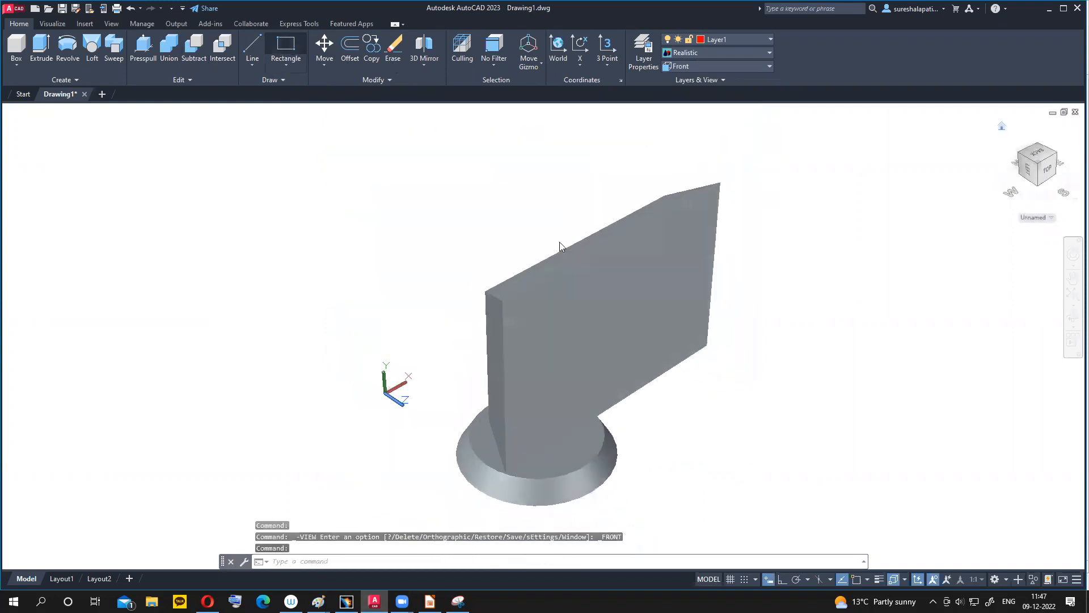
pyautogui.write('rec')
pyautogui.press('Return')
pyautogui.click(776, 331)
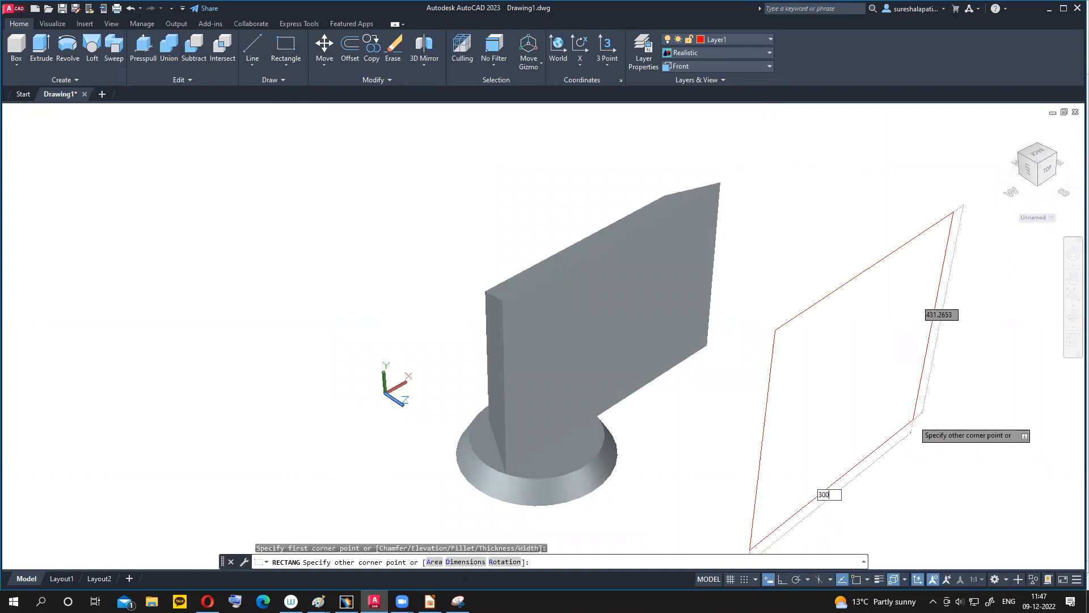
pyautogui.press('Tab')
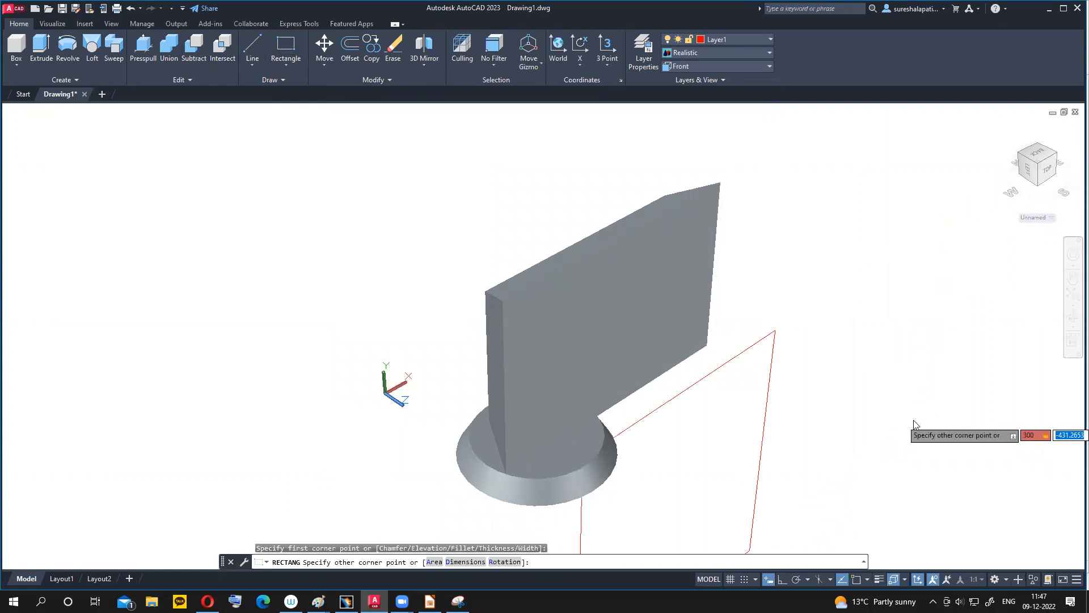
pyautogui.write('200')
pyautogui.press('Return')
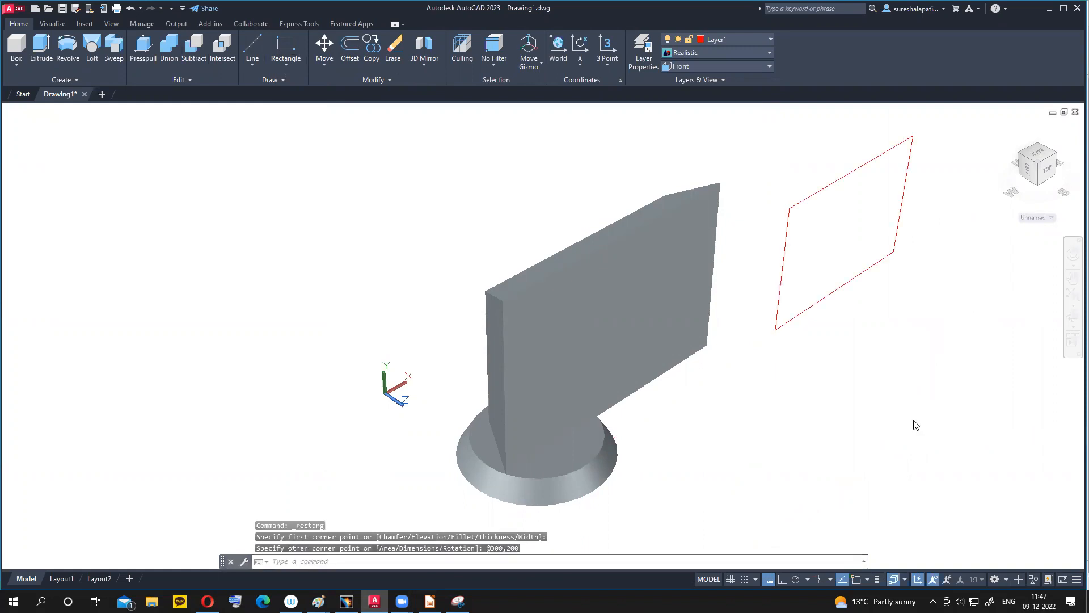
# - Check the inner screen size in the Impress reference drawing and draw a 280 by 180 rectangle below the 300 by 200 one
pyautogui.click(430, 601)
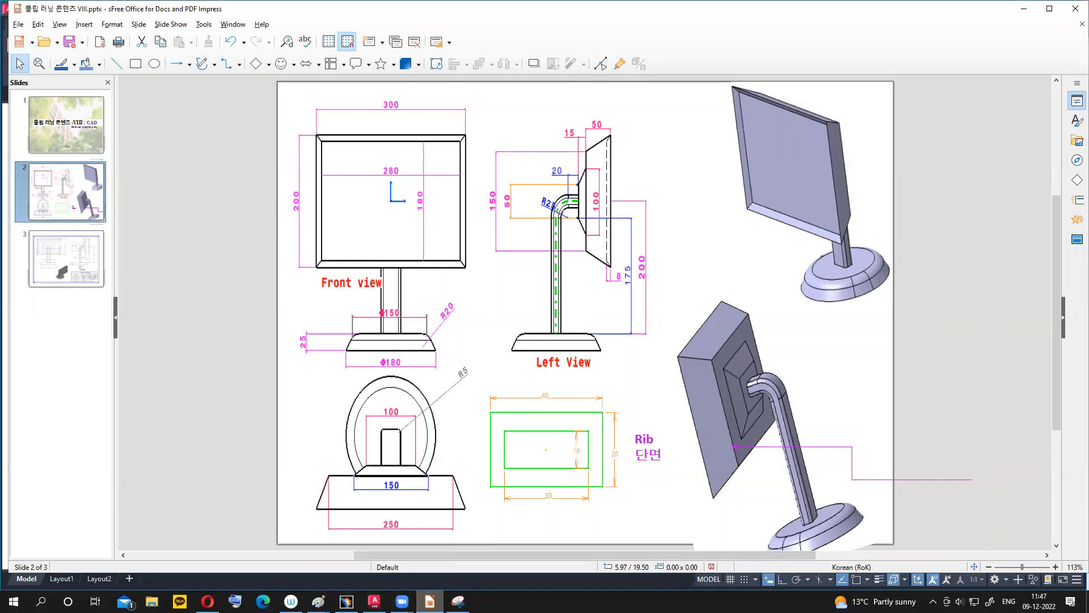
pyautogui.hotkey('alt', 'Tab')
pyautogui.click(293, 46)
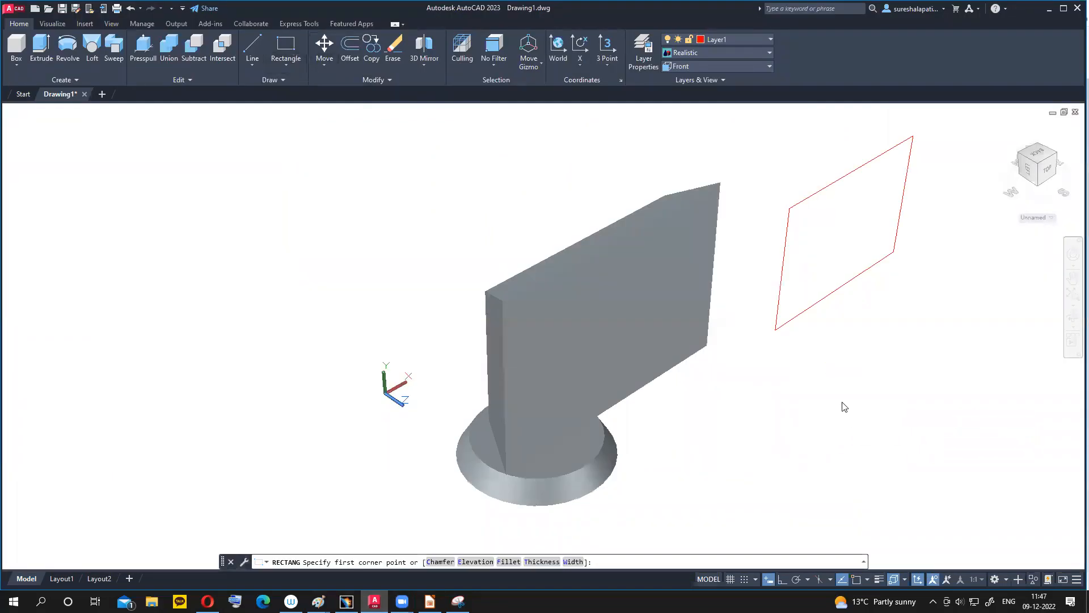
pyautogui.click(842, 401)
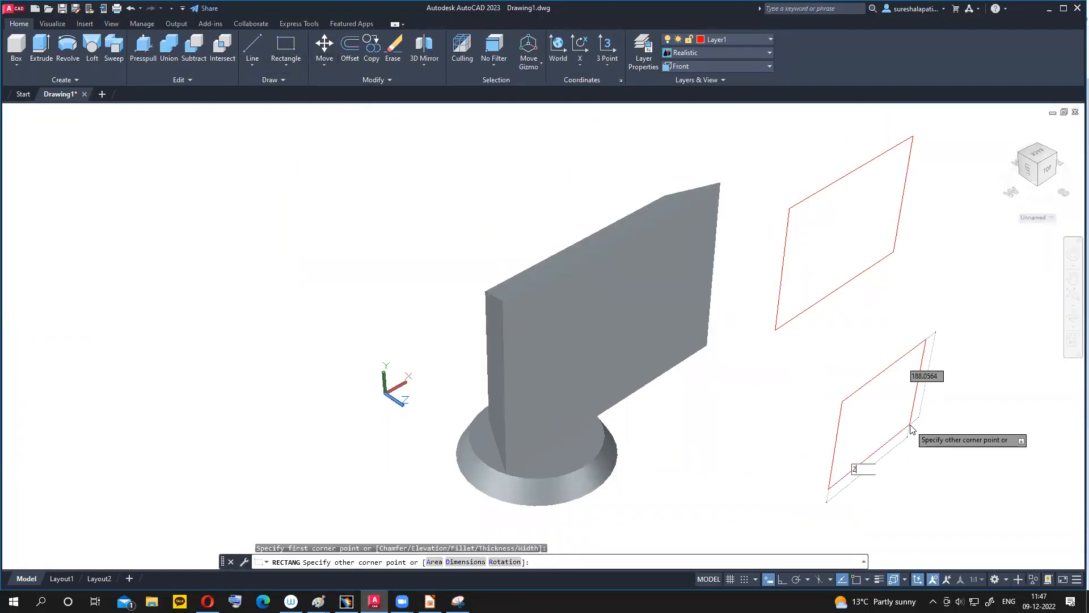
pyautogui.write('280')
pyautogui.press('Tab')
pyautogui.write('180')
pyautogui.press('Return')
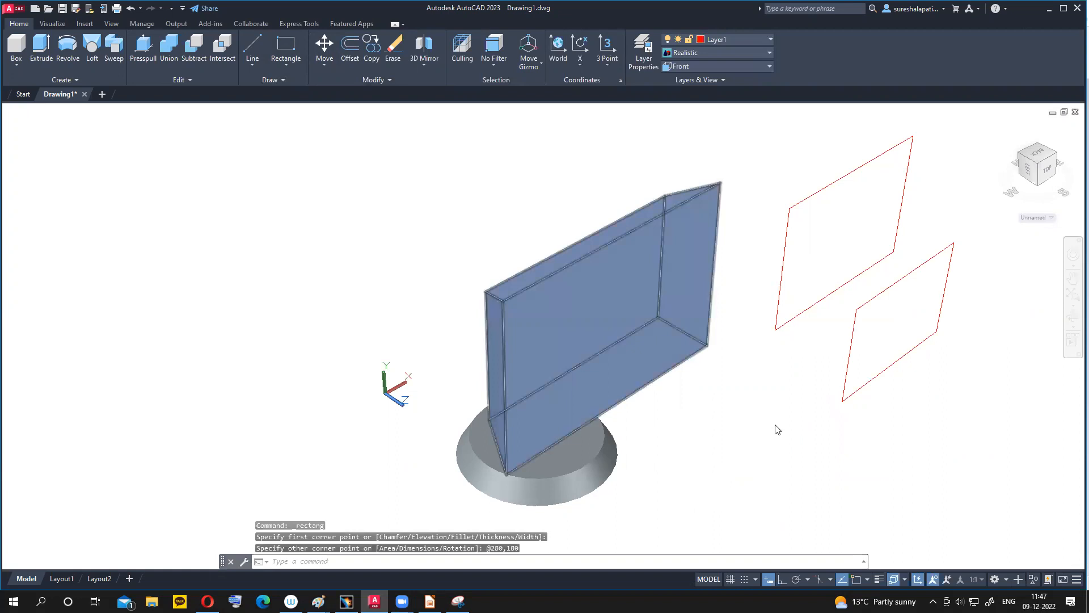
pyautogui.click(902, 286)
pyautogui.press('Return')
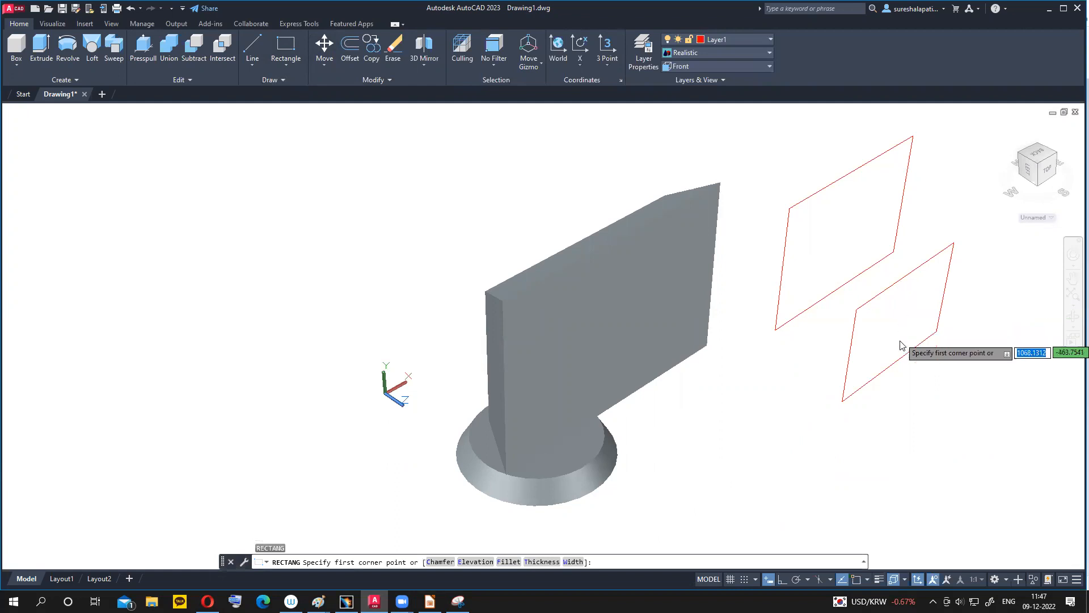
pyautogui.press('F3')
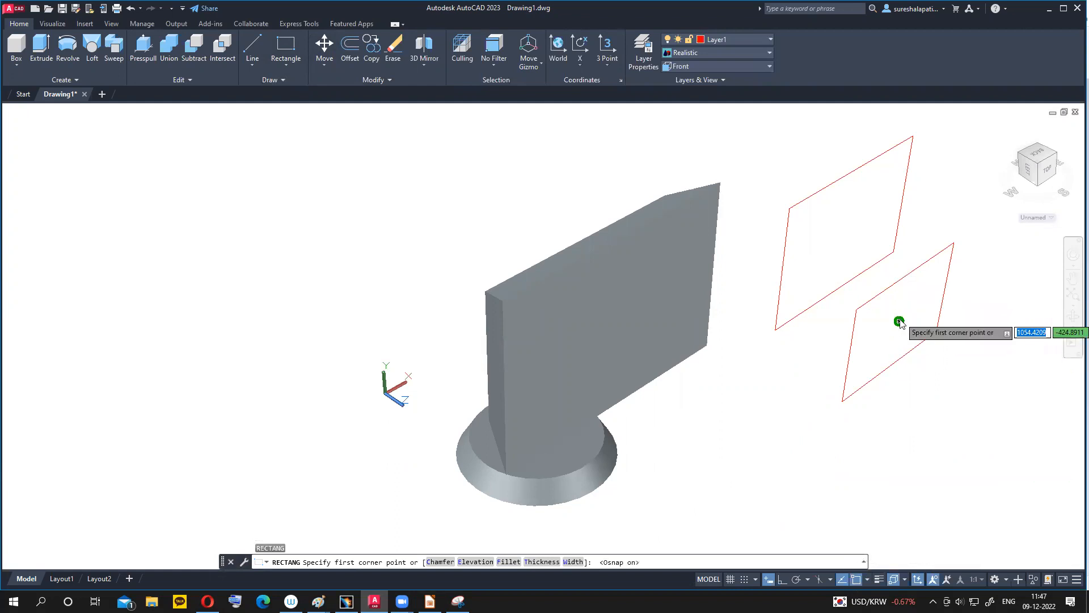
pyautogui.click(835, 231)
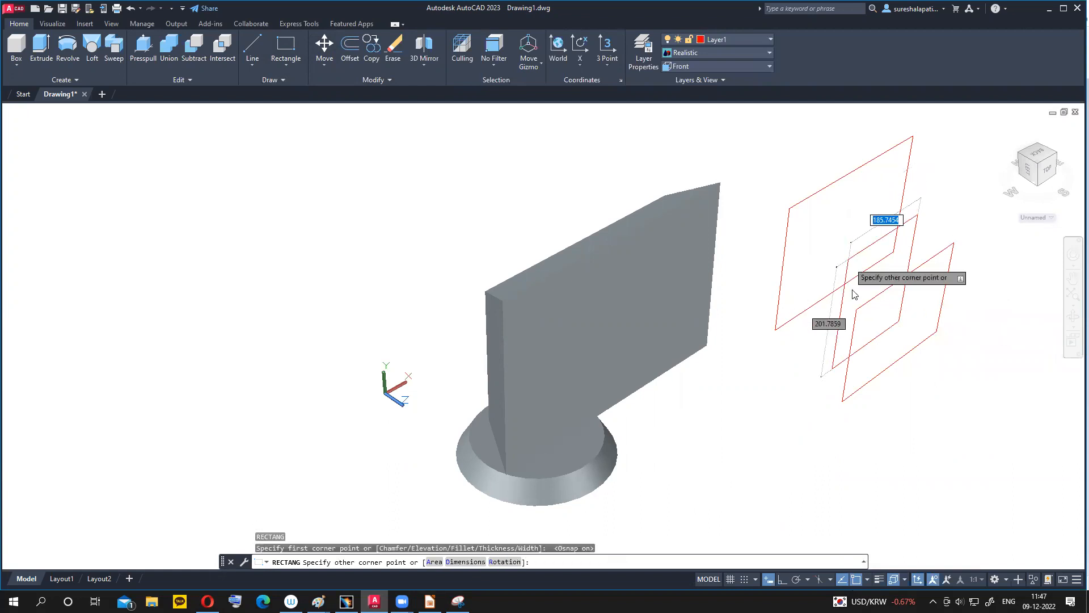
pyautogui.click(845, 233)
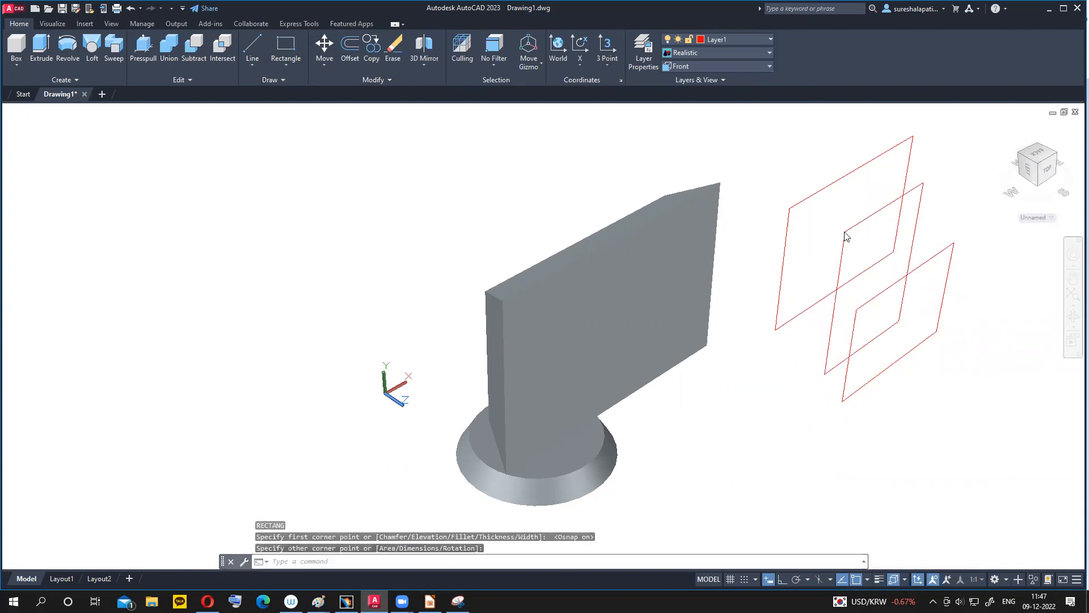
pyautogui.press('Escape')
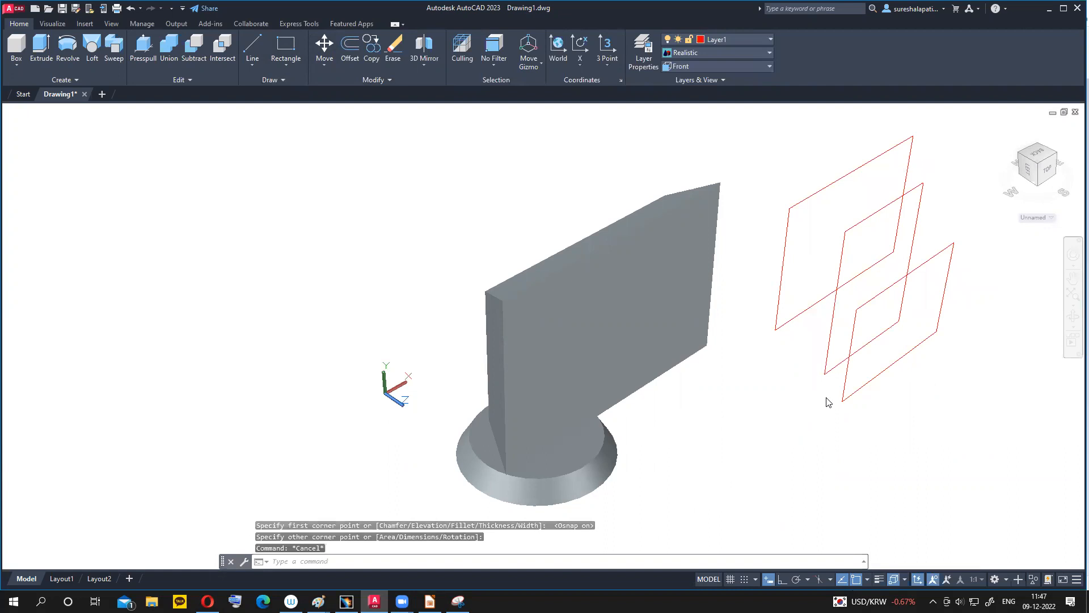
pyautogui.hotkey('ctrl', 'z')
# - Move the 280 by 180 rectangle by its centre onto the centre of the 300 by 200 rectangle, with object snap on
pyautogui.click(321, 46)
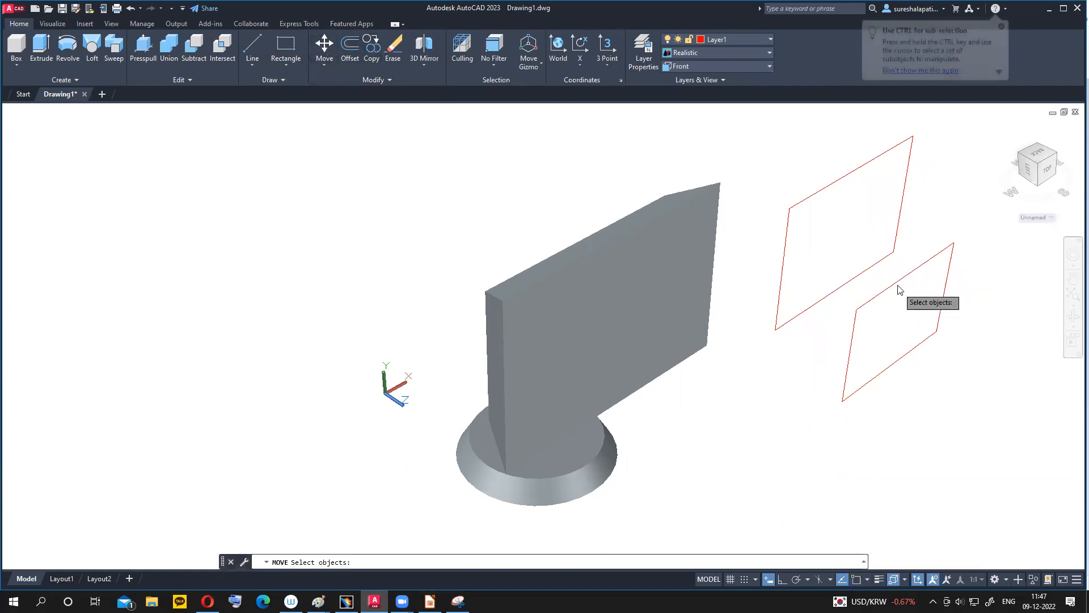
pyautogui.click(898, 286)
pyautogui.press('Return')
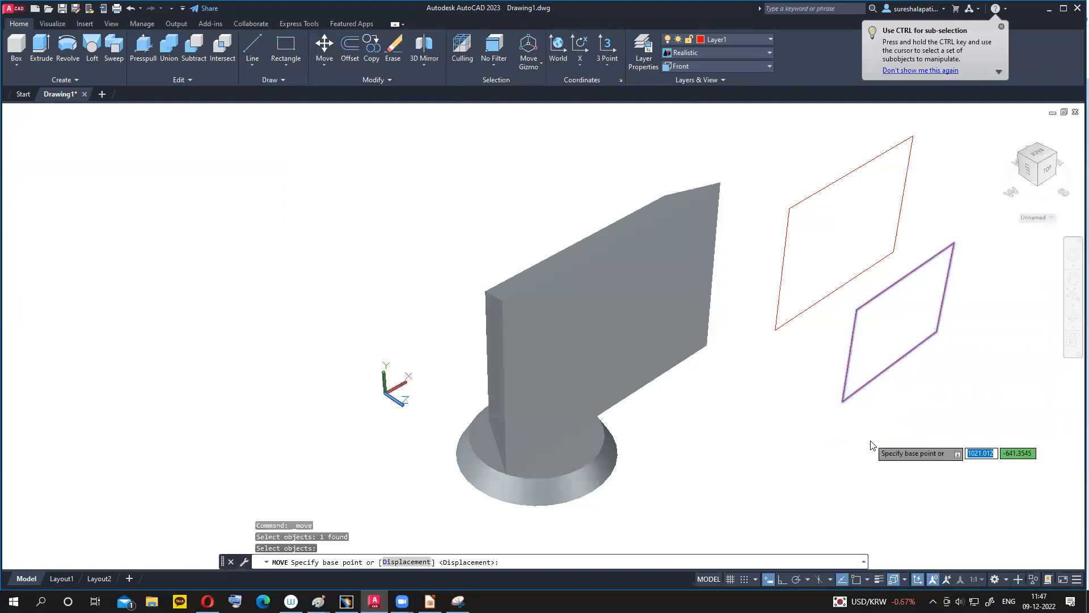
pyautogui.click(856, 579)
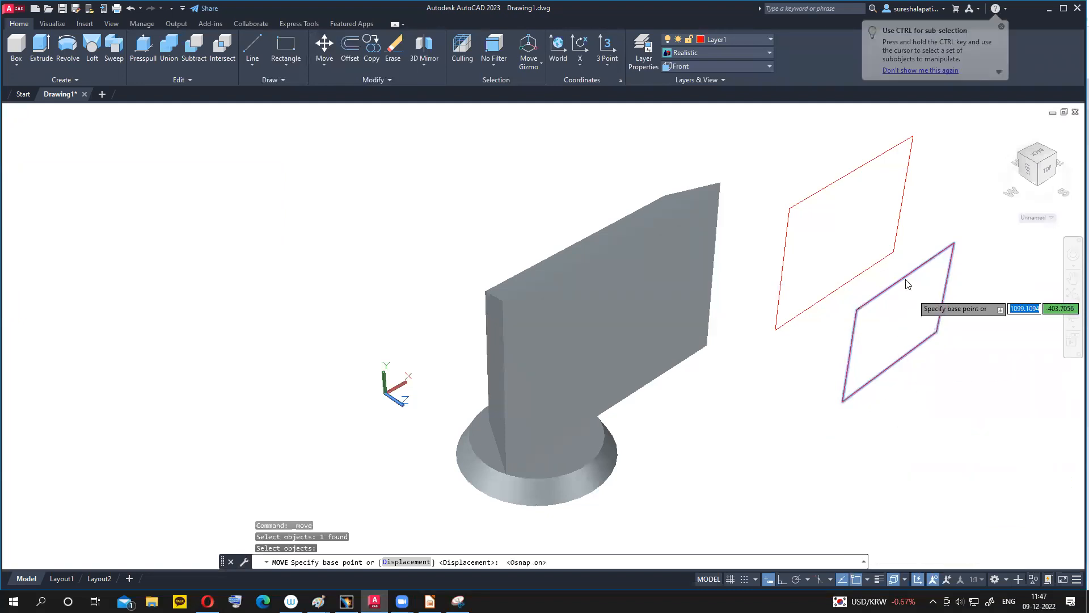
pyautogui.click(899, 319)
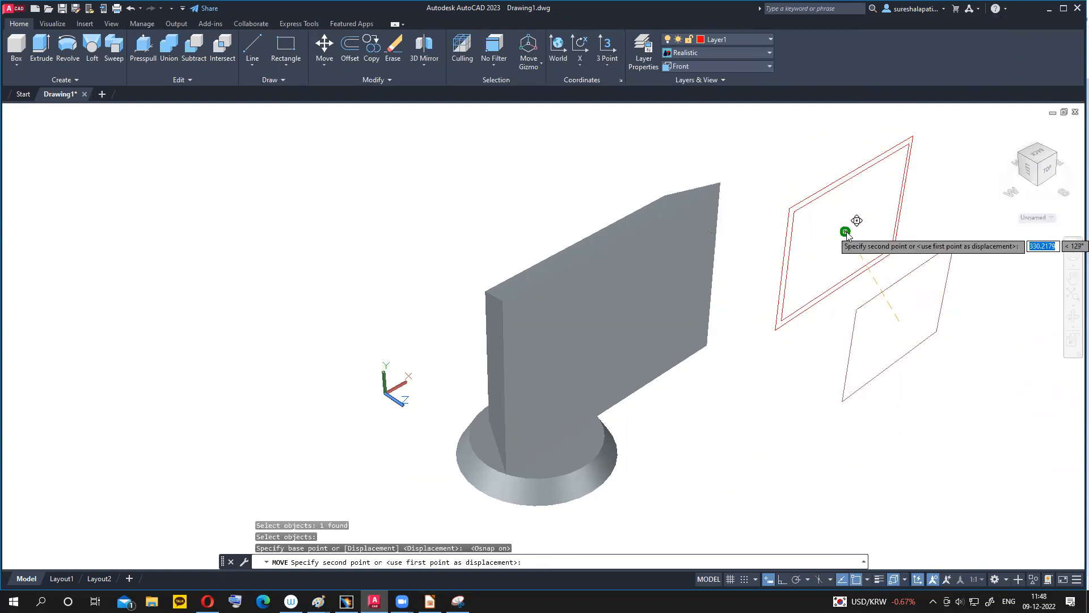
pyautogui.click(845, 233)
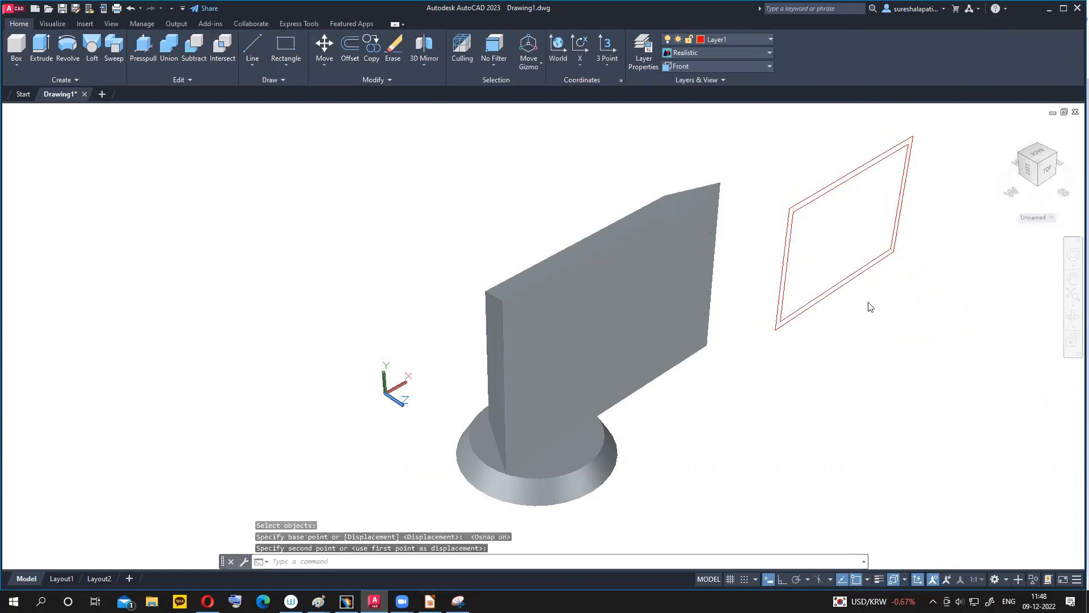
# - Check the screen recess depth in the Impress reference drawing and move the inner rectangle 8 along -Z from its centre, with ortho on
pyautogui.click(429, 601)
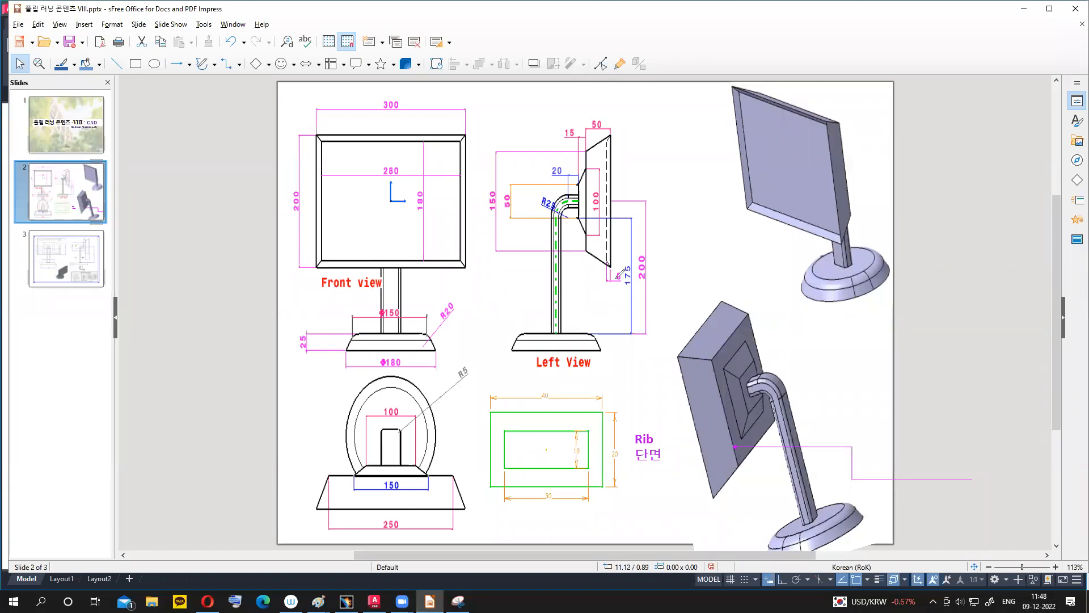
pyautogui.moveTo(618, 276); pyautogui.dragTo(621, 266)
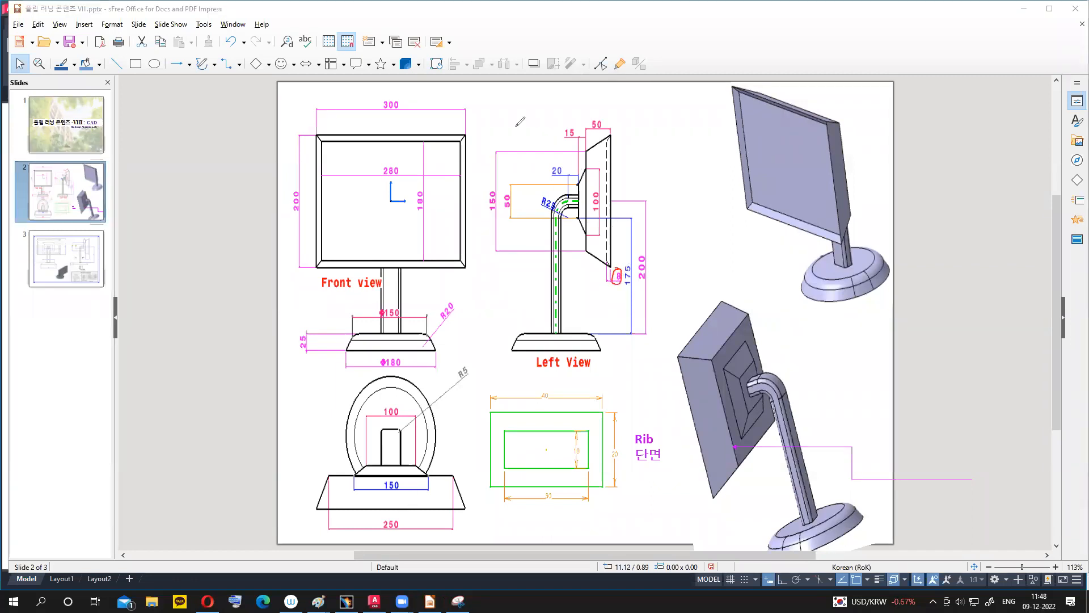
pyautogui.click(429, 600)
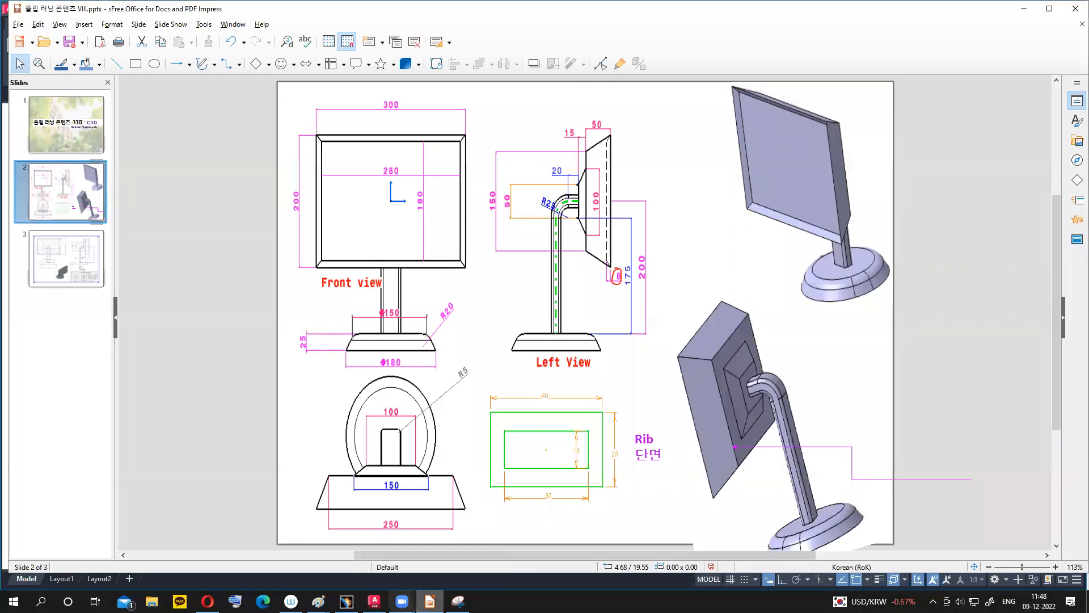
pyautogui.click(374, 600)
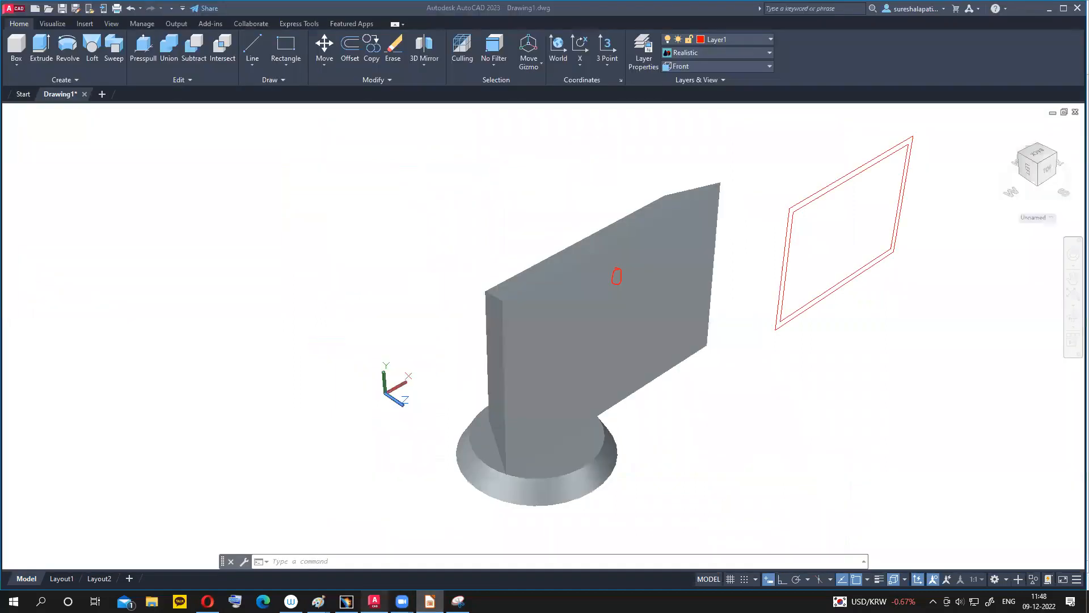
pyautogui.click(323, 48)
pyautogui.click(785, 287)
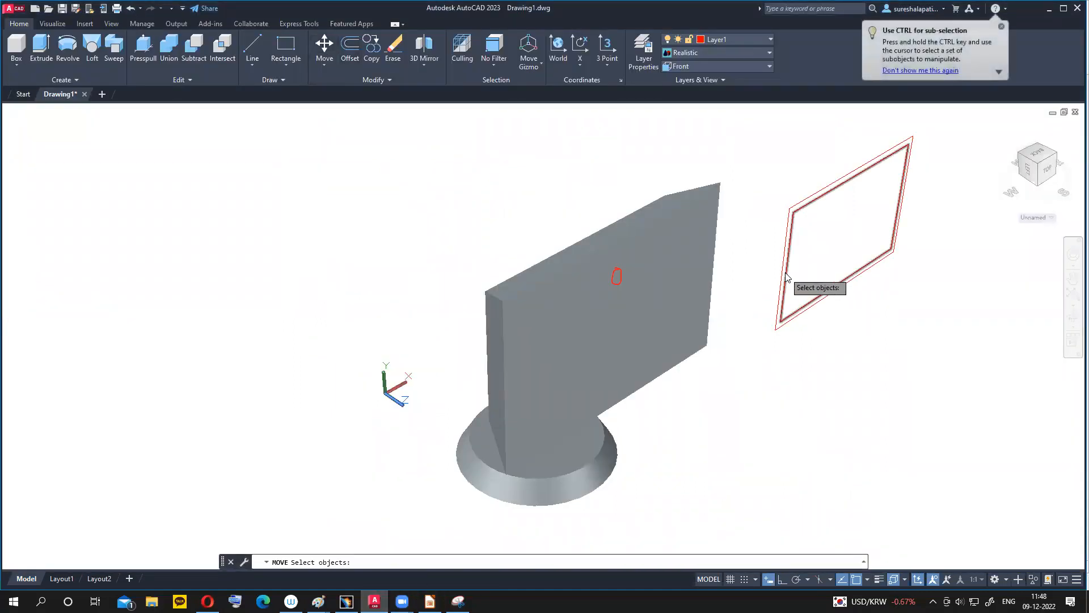
pyautogui.press('Return')
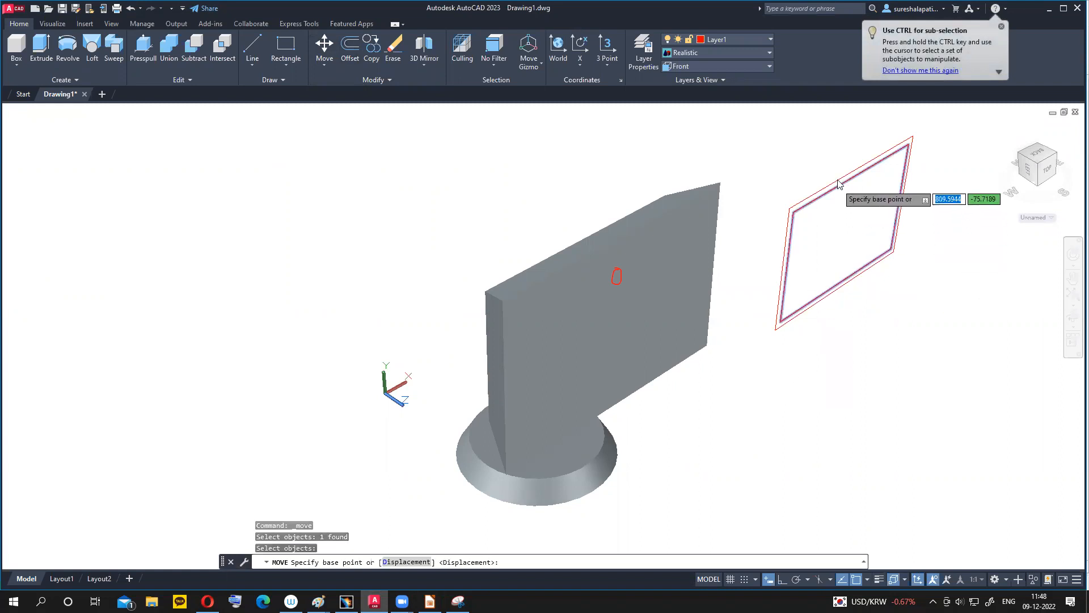
pyautogui.click(849, 217)
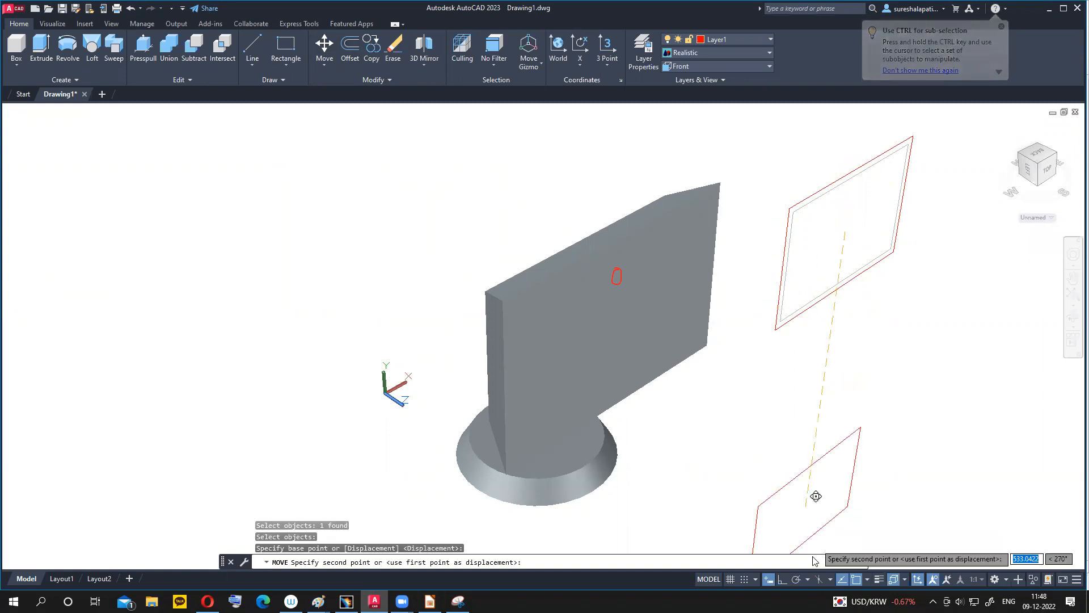
pyautogui.click(785, 581)
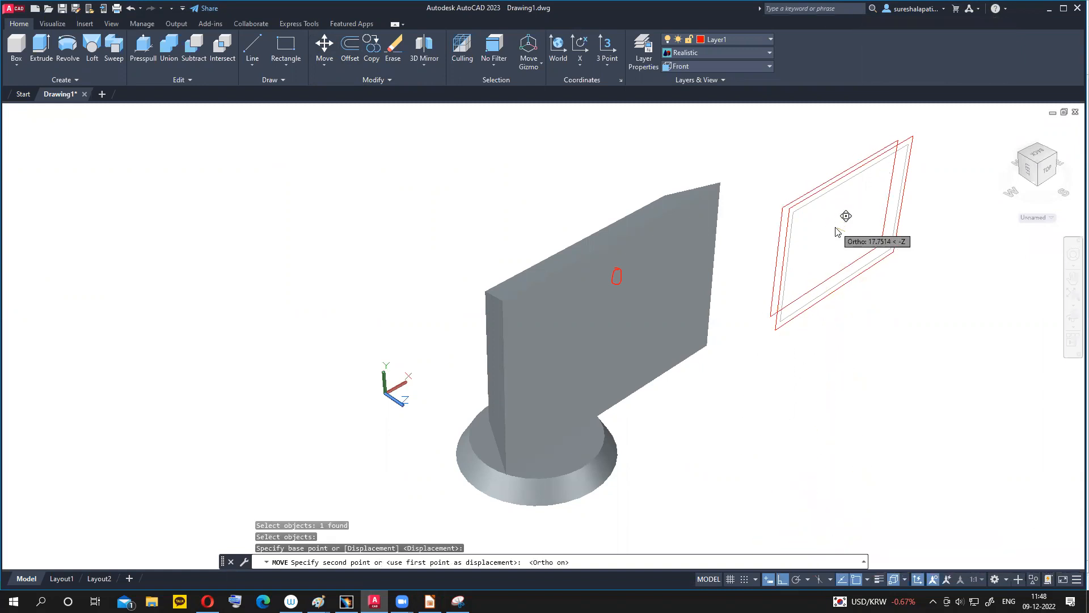
pyautogui.write('8')
pyautogui.press('Return')
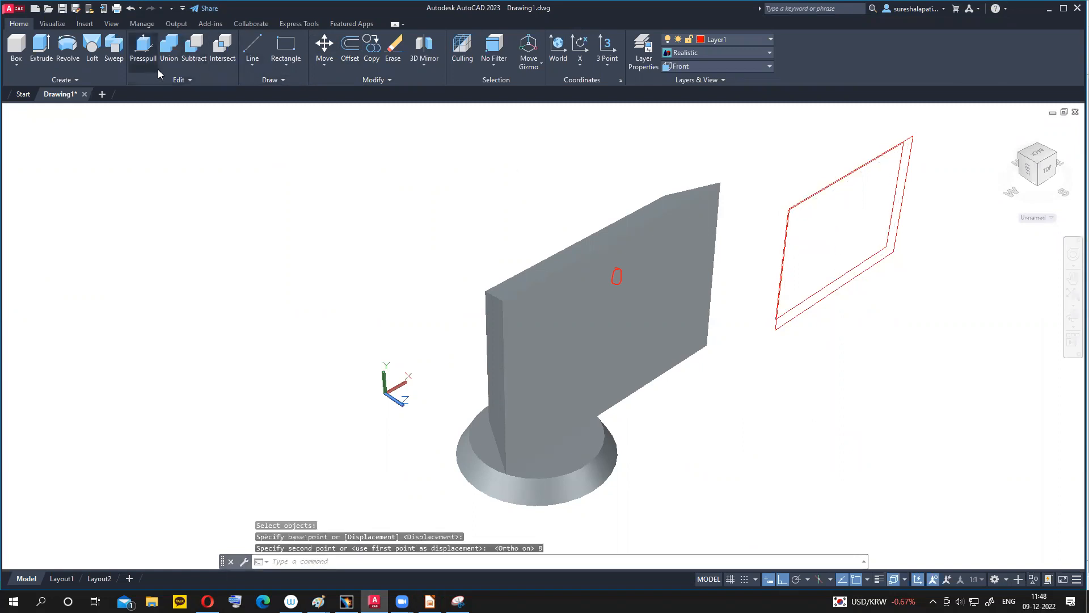
pyautogui.click(92, 48)
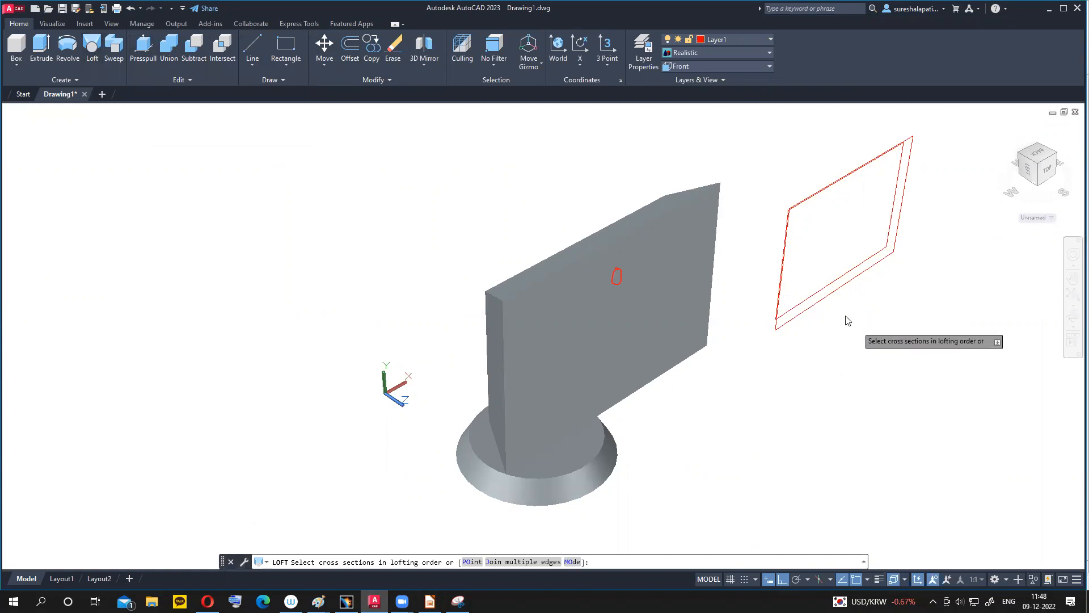
pyautogui.click(829, 297)
pyautogui.press('Return')
pyautogui.click(829, 287)
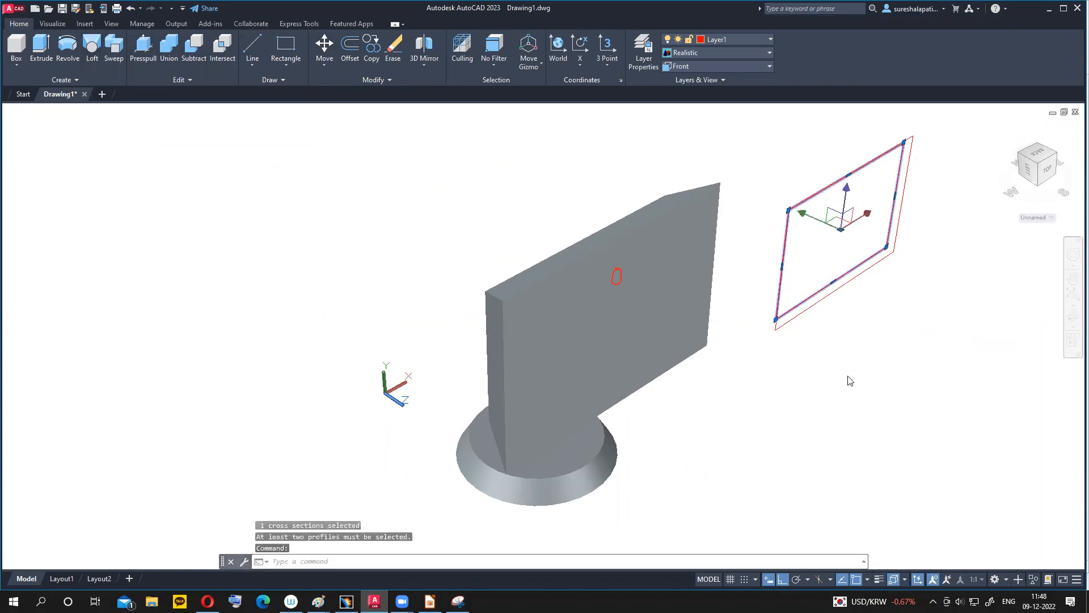
# - Loft a solid between the outer 300 by 200 and inner 280 by 180 rectangles using cross sections only
pyautogui.click(92, 49)
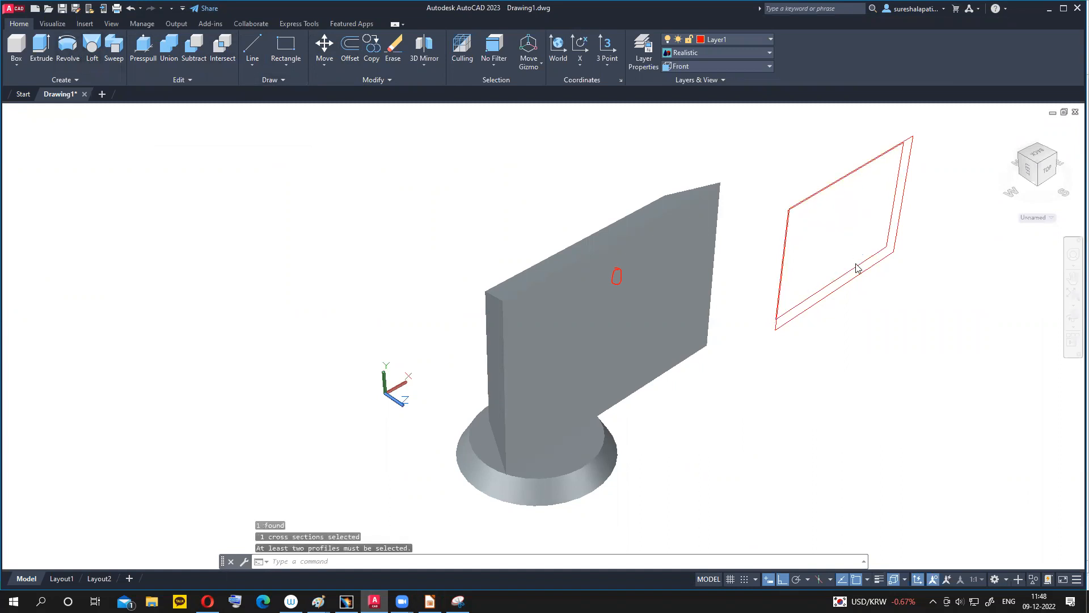
pyautogui.click(857, 277)
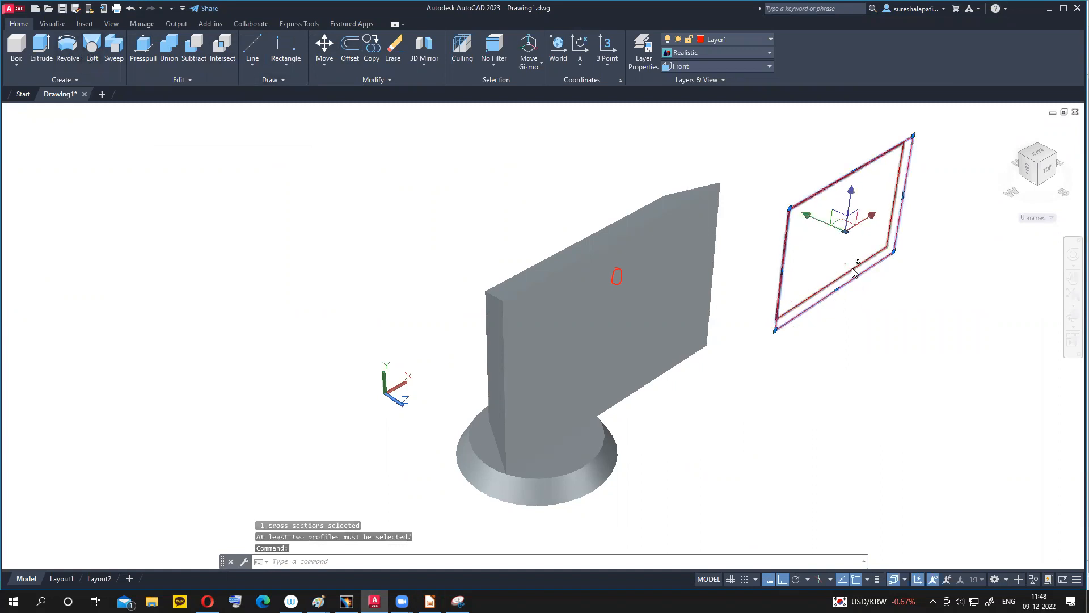
pyautogui.press('Return')
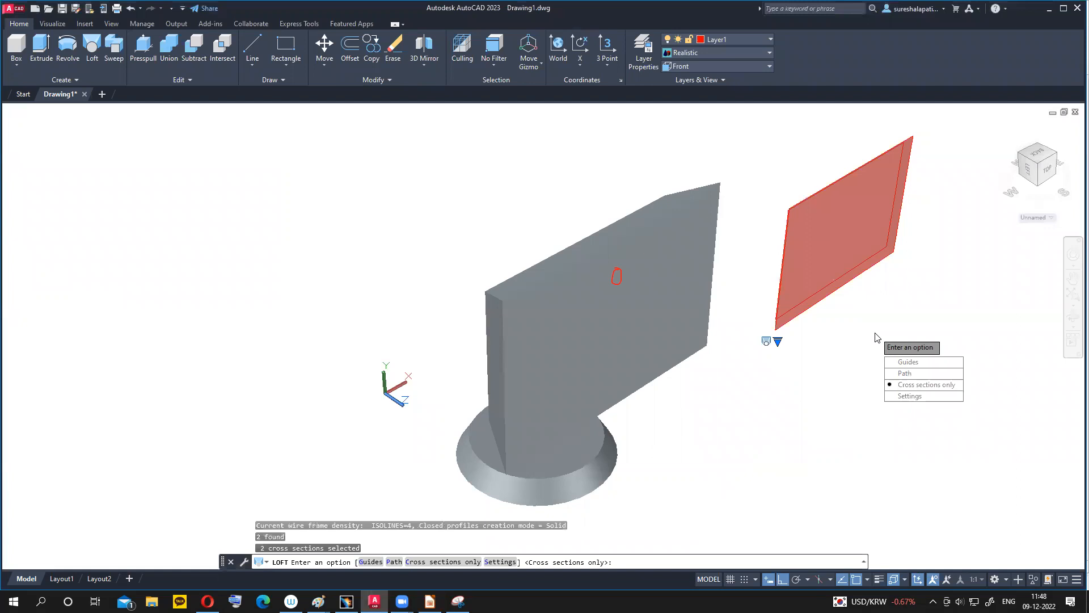
# - Move the red lofted solid from the centre of its front face to the centre of the monitor's front face
pyautogui.click(329, 48)
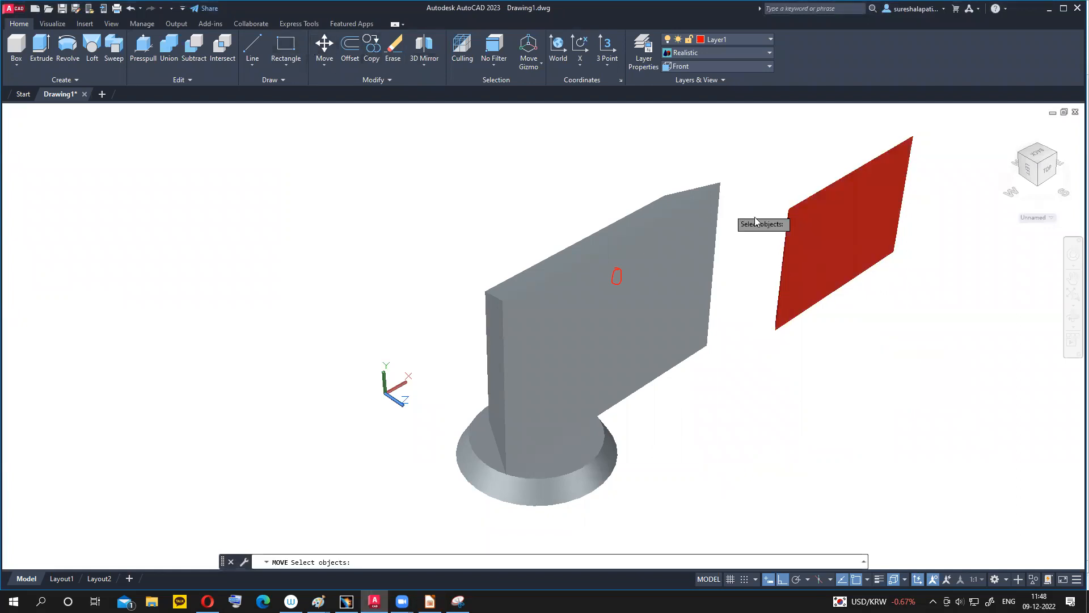
pyautogui.click(824, 227)
pyautogui.press('Return')
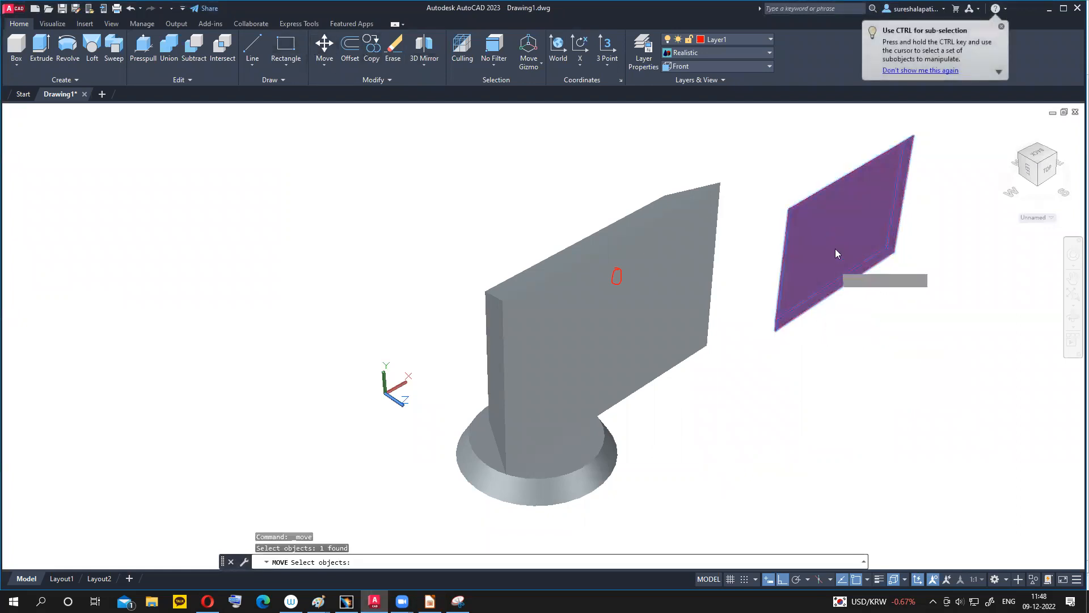
pyautogui.click(845, 233)
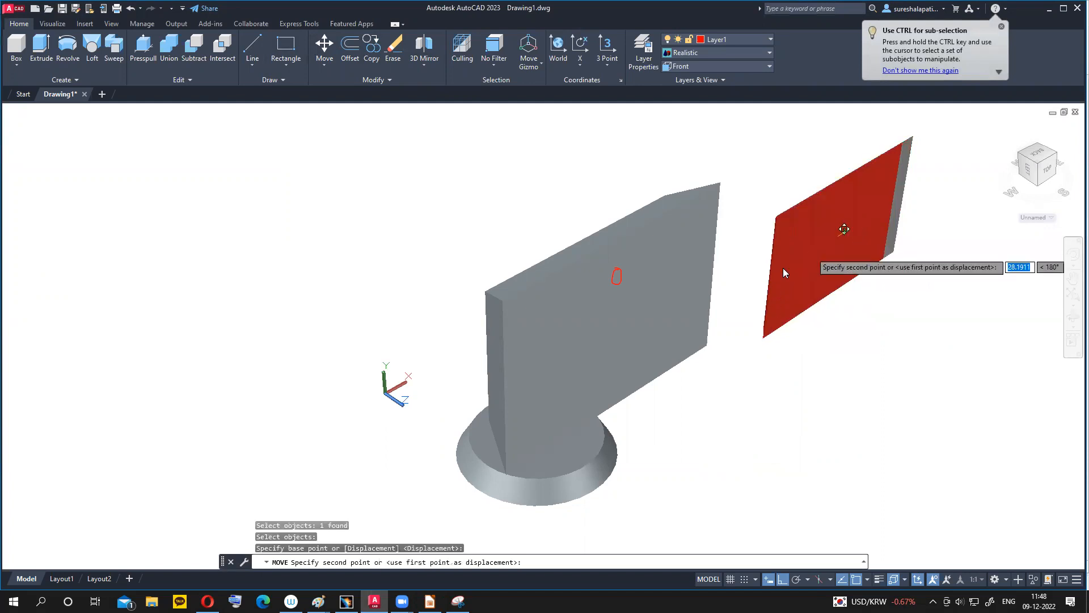
pyautogui.click(616, 322)
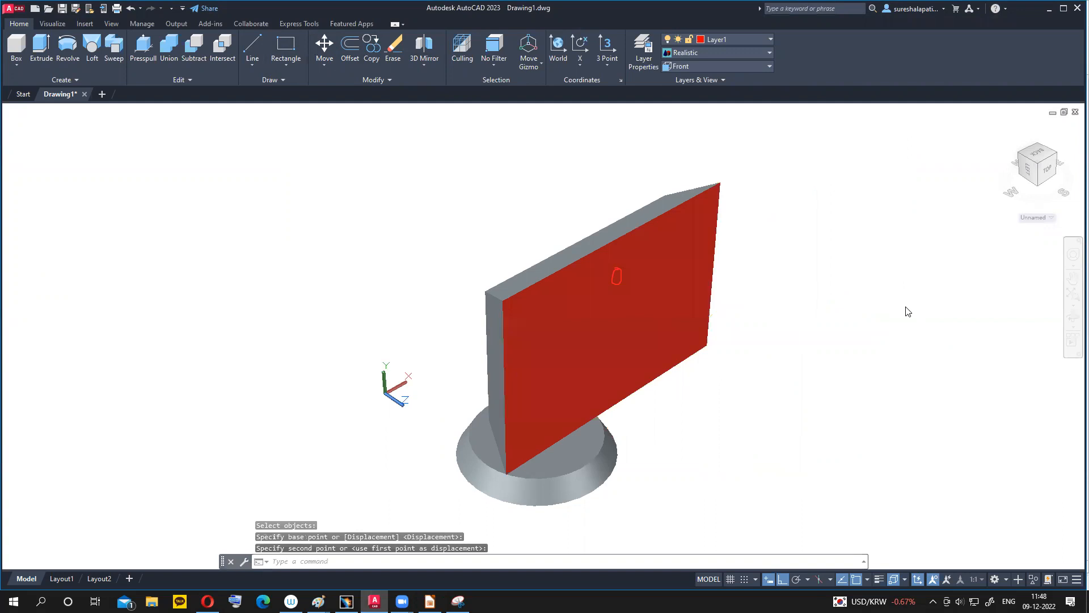
# - Subtract the red lofted solid from the monitor body to cut the screen recess
pyautogui.scroll(-2, 889, 312)
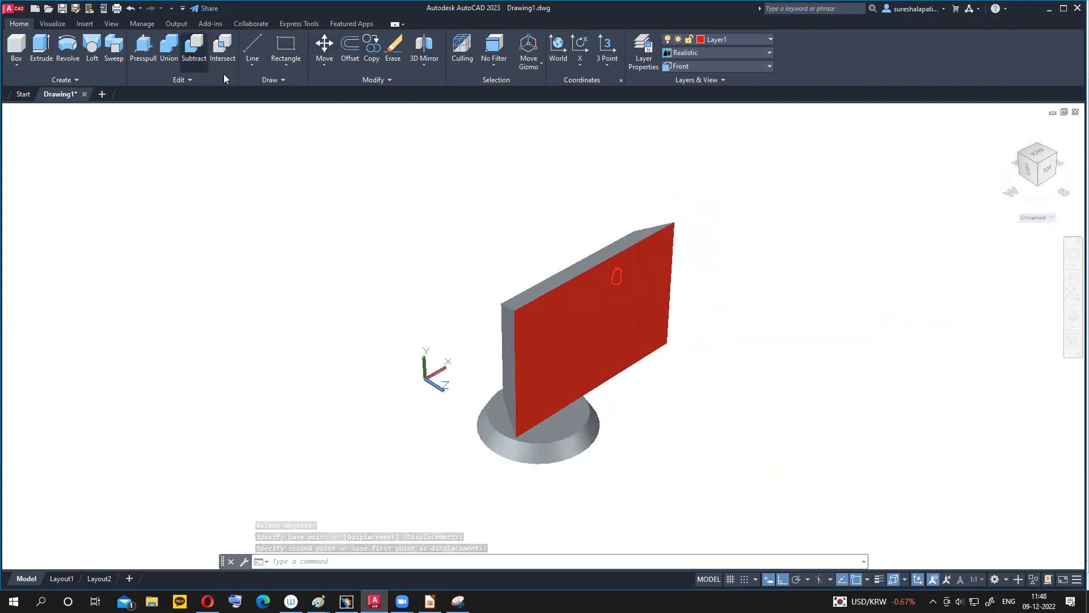
pyautogui.click(194, 48)
pyautogui.click(542, 285)
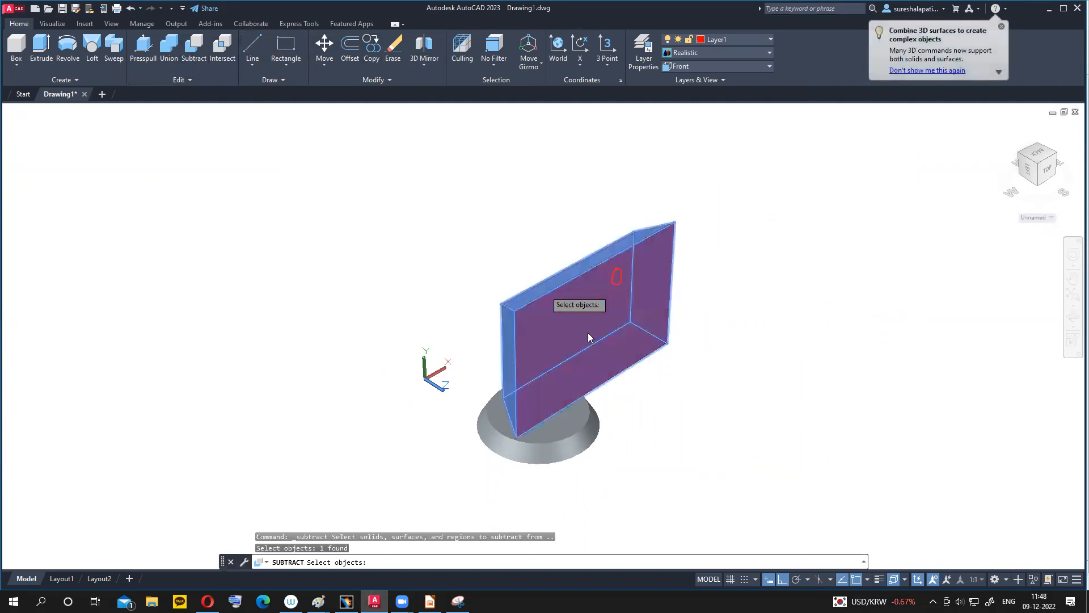
pyautogui.press('Return')
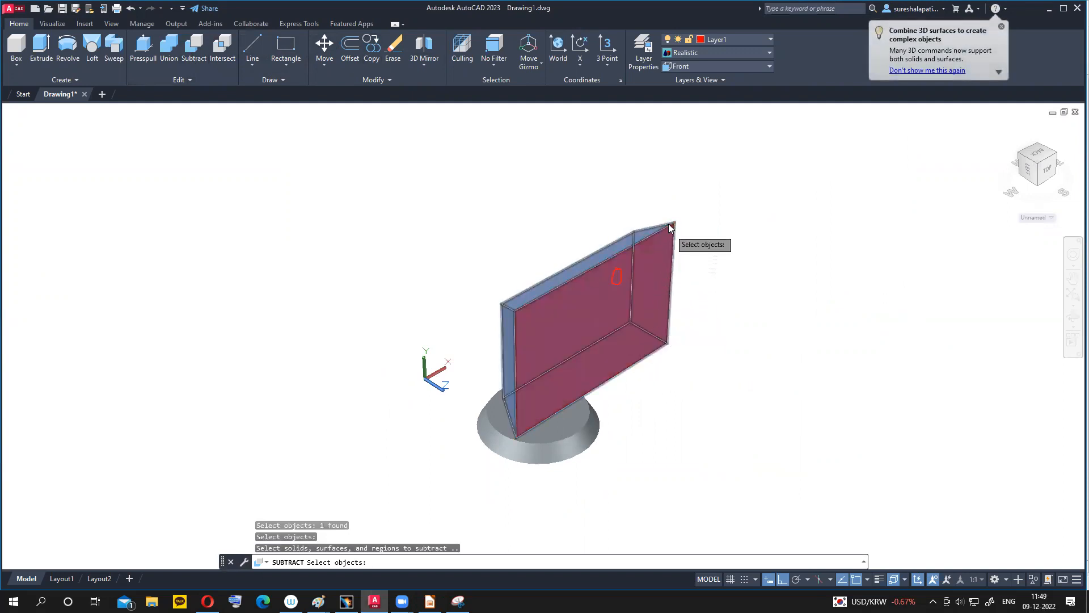
pyautogui.scroll(2, 669, 278)
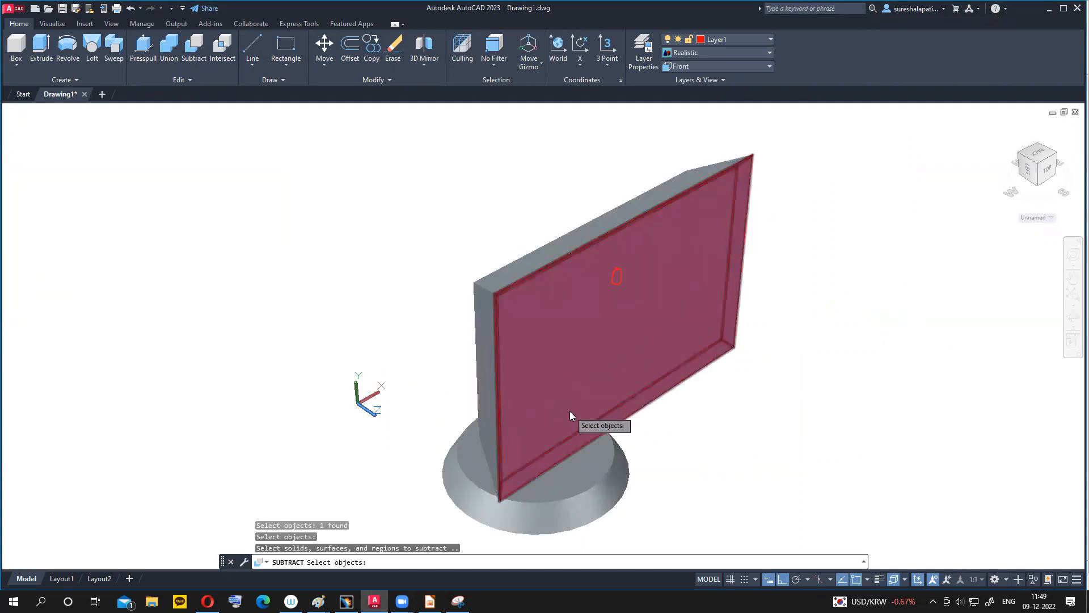
pyautogui.click(569, 411)
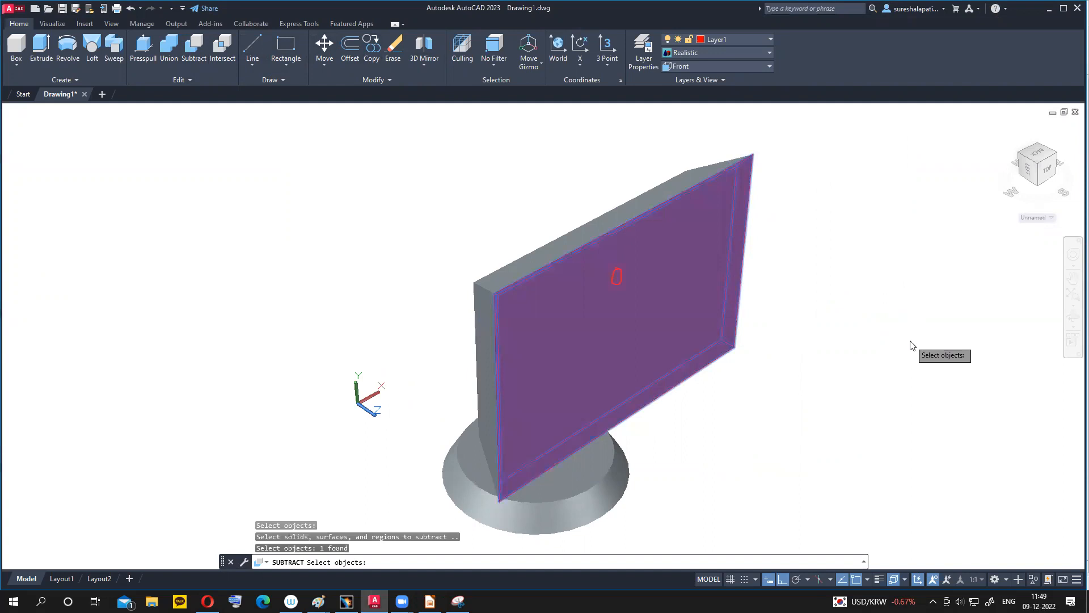
pyautogui.press('Return')
# - Set the visual style to Conceptual and view the assembled monitor from the front and from the side
pyautogui.scroll(-2, 894, 323)
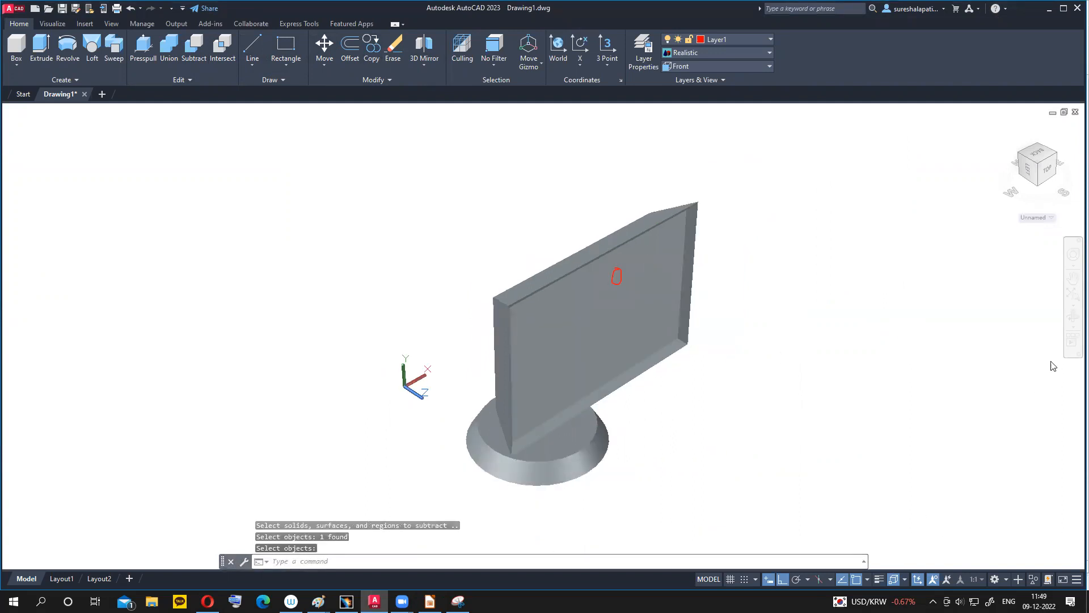
pyautogui.click(1073, 316)
pyautogui.moveTo(892, 298); pyautogui.dragTo(907, 319)
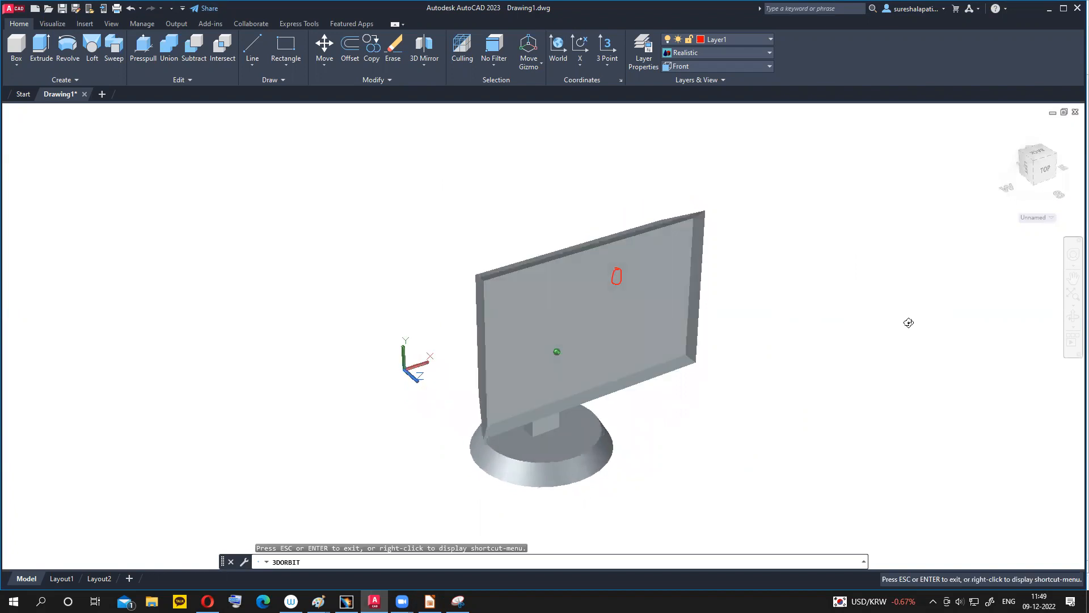
pyautogui.click(742, 54)
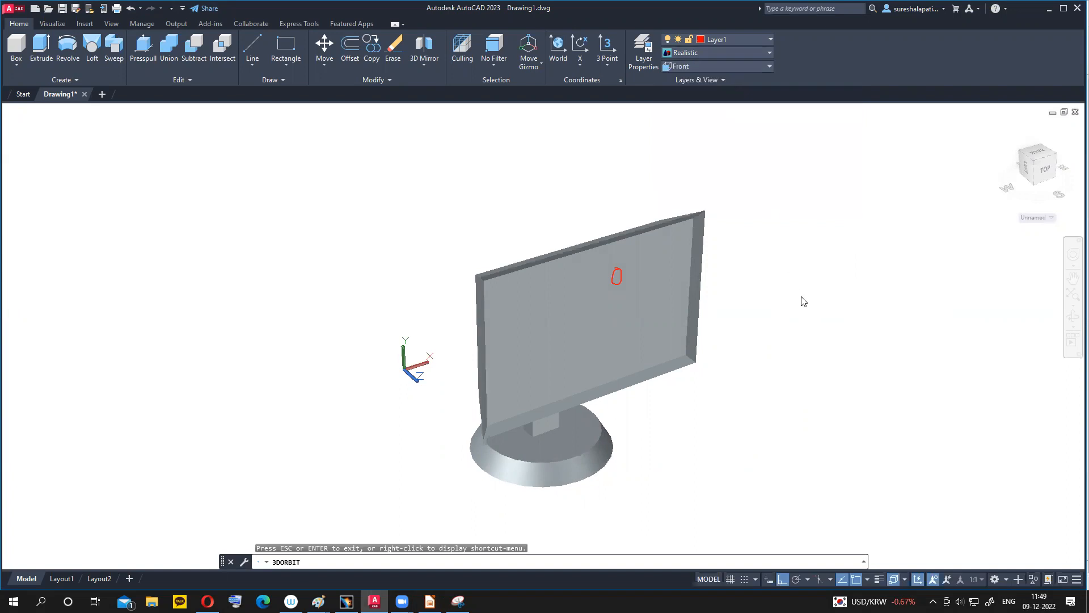
pyautogui.press('Escape')
pyautogui.click(801, 297)
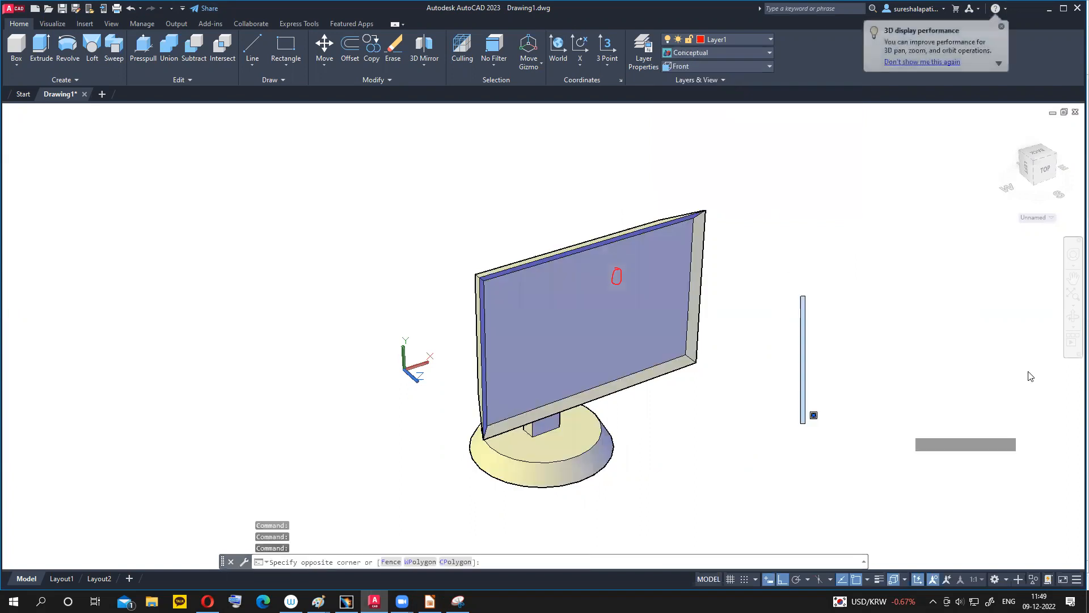
pyautogui.click(1073, 320)
pyautogui.click(1072, 318)
pyautogui.moveTo(965, 344); pyautogui.dragTo(749, 282)
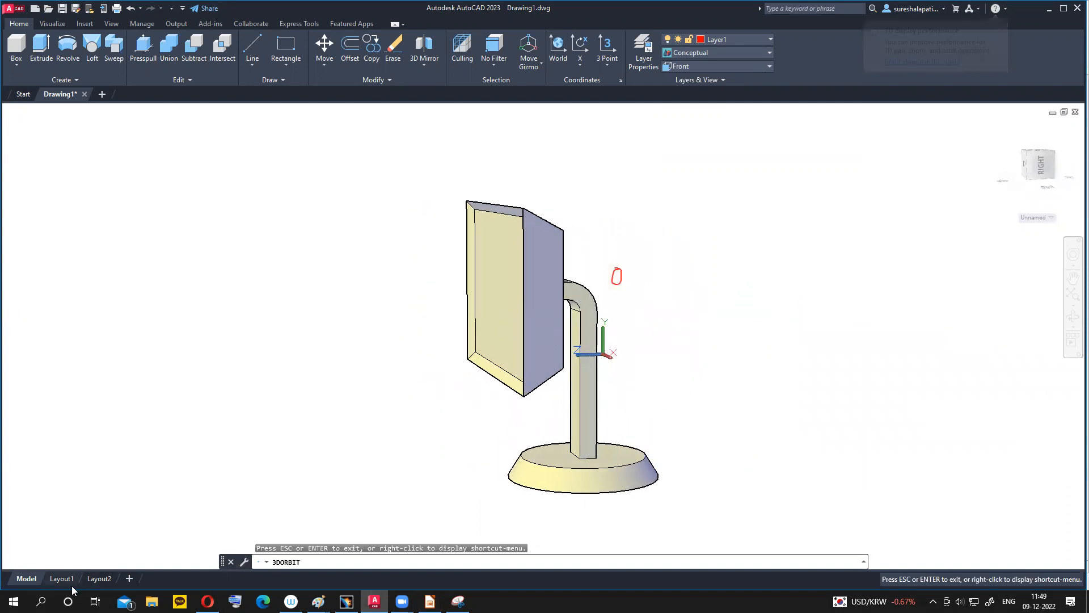
pyautogui.moveTo(77, 574)
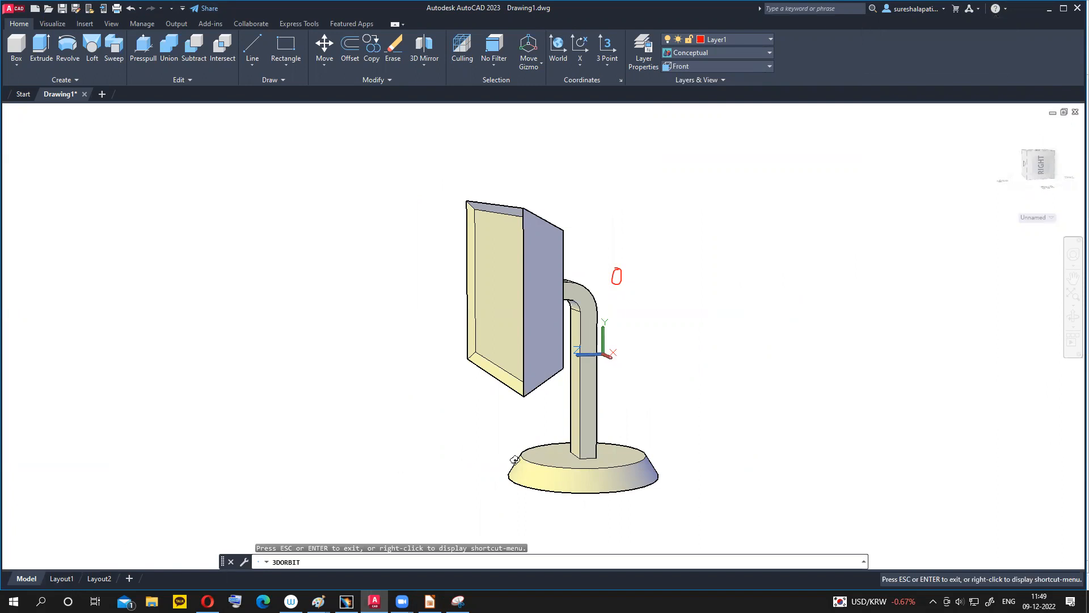